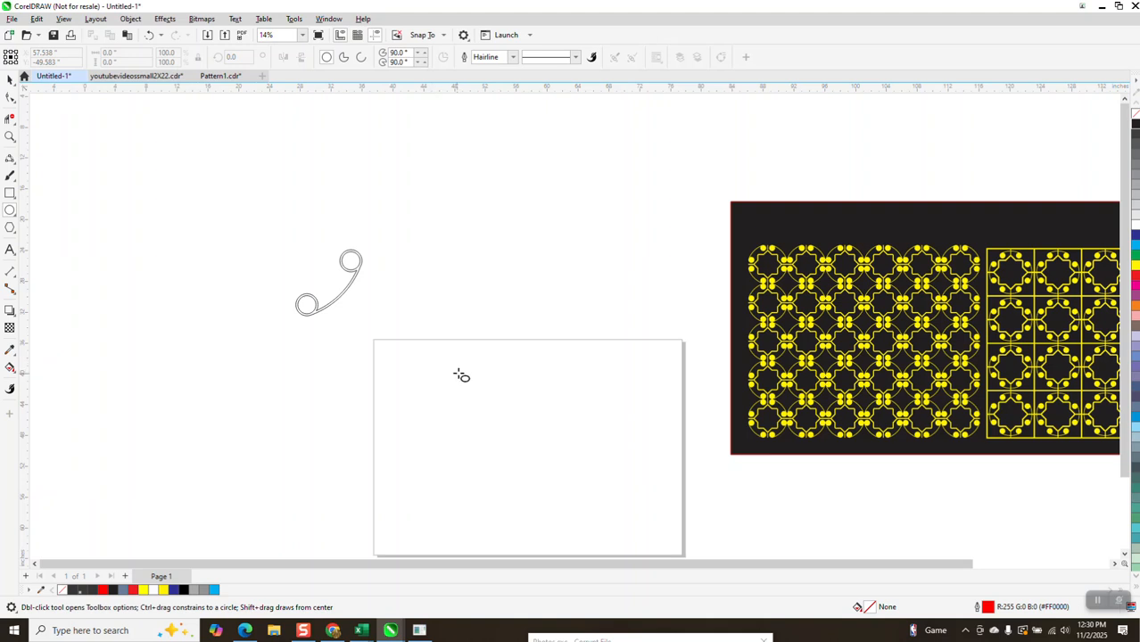
Draw a circle about 4.17 inches in diameter in the upper part of the page
{"action": "mouse_move", "coordinate": [464, 367]}
{"action": "left_mouse_down"}
{"action": "mouse_move", "coordinate": [426, 406]}
{"action": "mouse_move", "coordinate": [488, 424]}
{"action": "left_mouse_up"}
{"action": "left_click", "coordinate": [9, 136]}
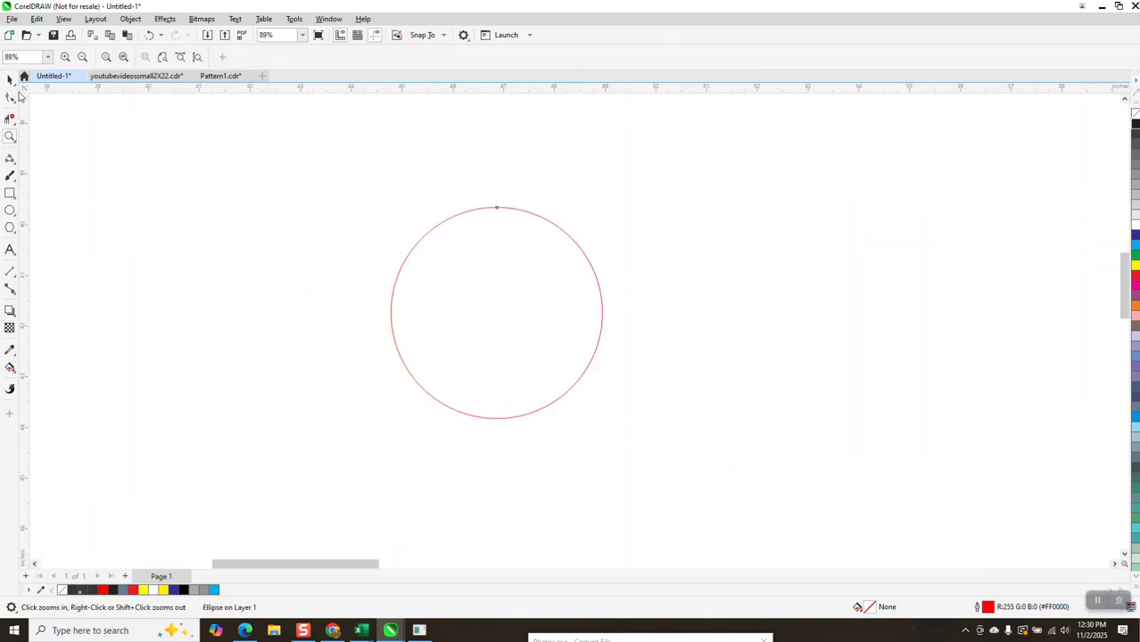
{"action": "left_click", "coordinate": [10, 79]}
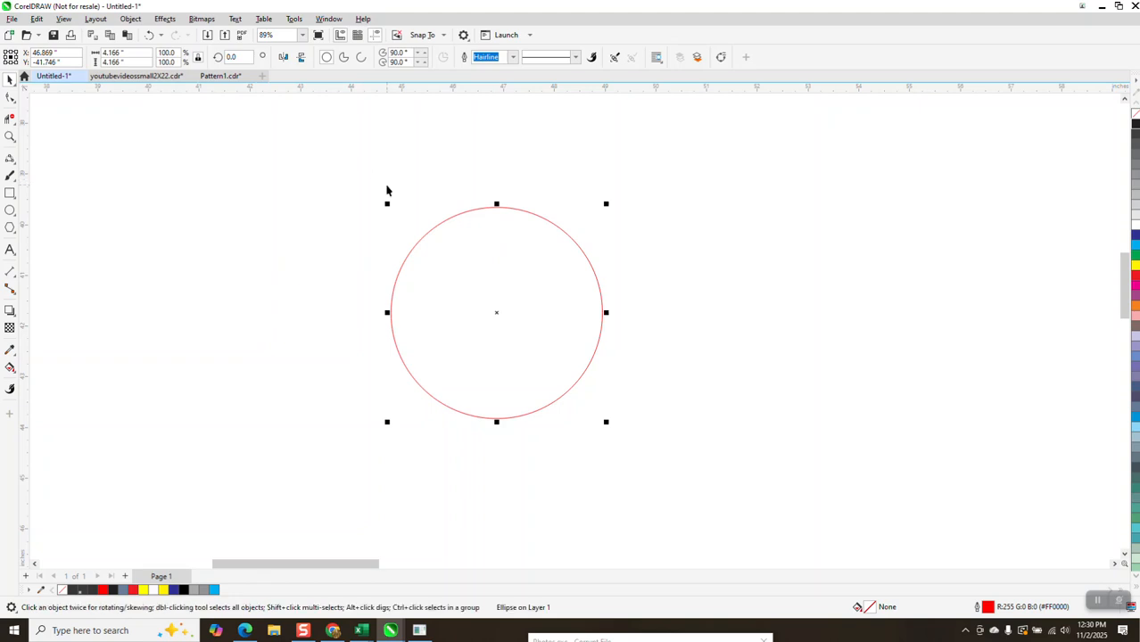
Set the circle's outline width to 0.5 in
{"action": "left_click_drag", "start_coordinate": [607, 203], "coordinate": [604, 207]}
{"action": "right_click", "coordinate": [604, 207]}
{"action": "key", "text": "Delete"}
{"action": "left_click", "coordinate": [575, 249]}
{"action": "left_click", "coordinate": [515, 60]}
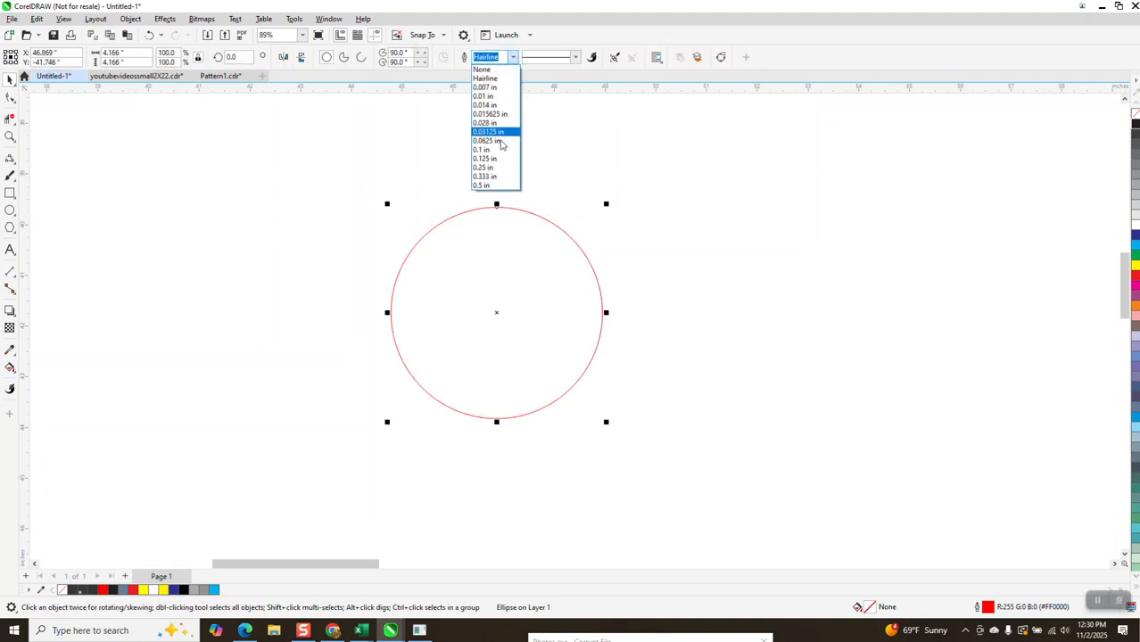
{"action": "left_click", "coordinate": [496, 185]}
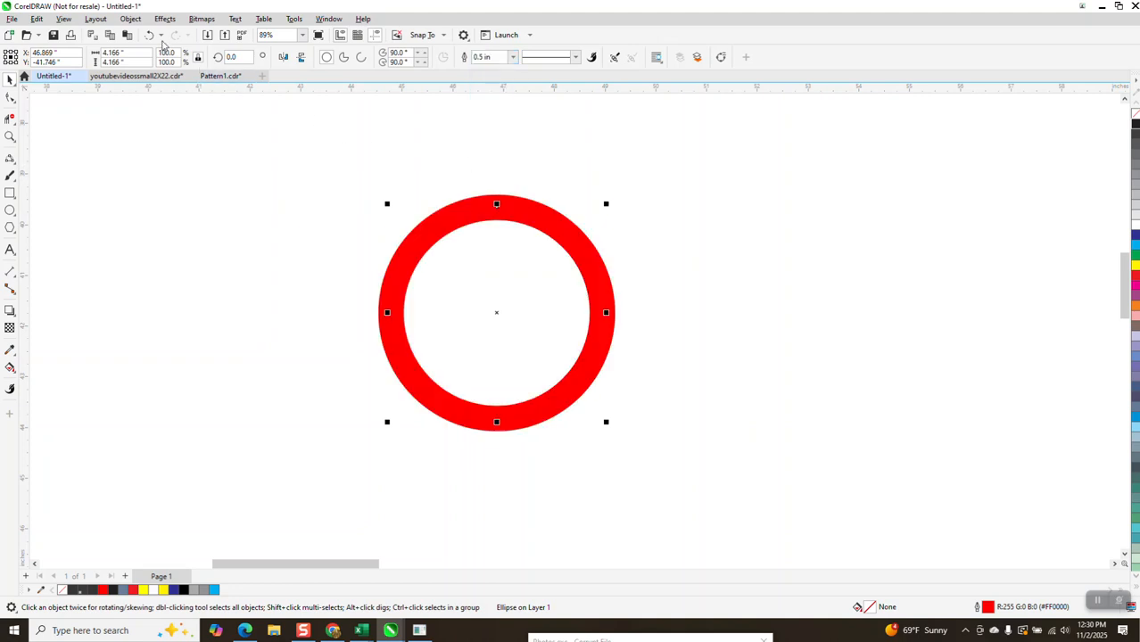
Convert the thick outline to an object, remove its fill and give it a black hairline outline
{"action": "left_click", "coordinate": [131, 18]}
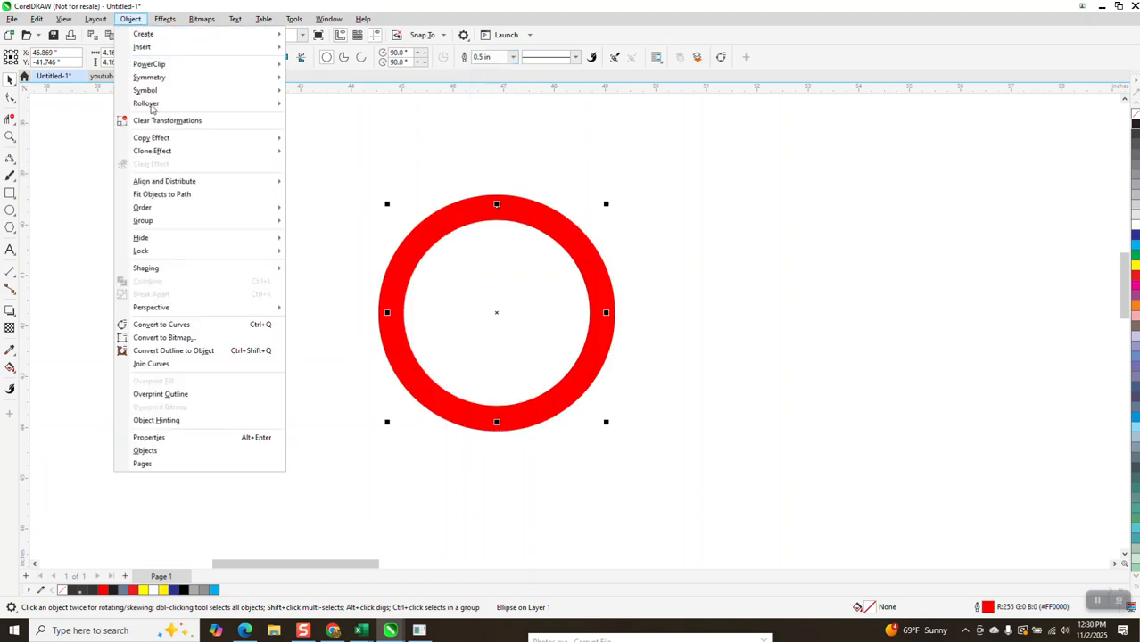
{"action": "left_click", "coordinate": [173, 350]}
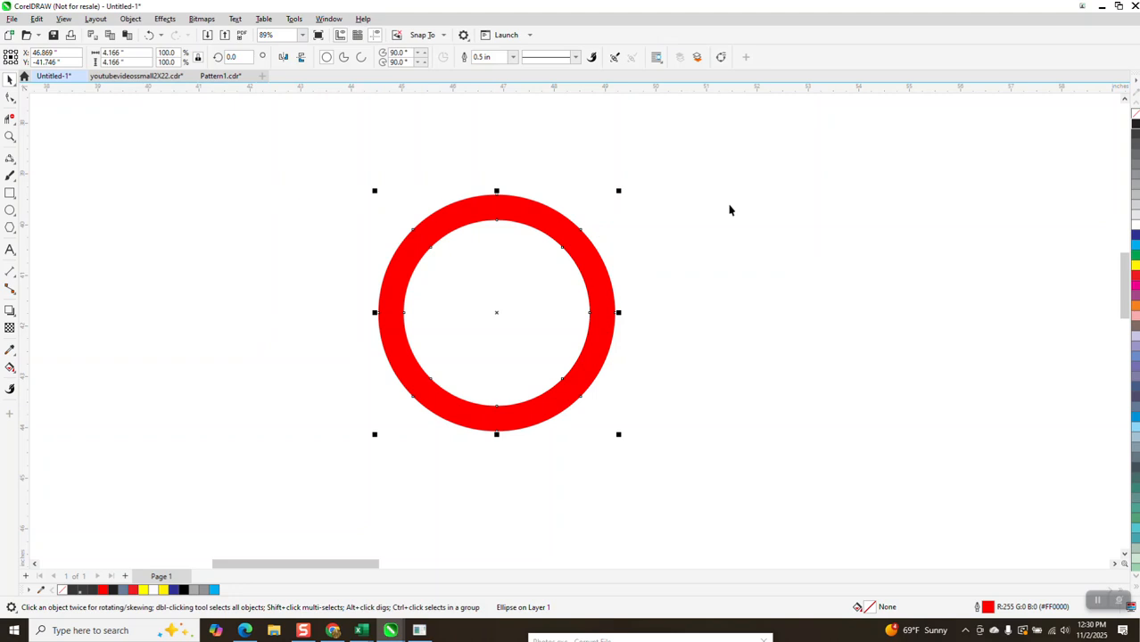
{"action": "left_click", "coordinate": [1134, 114]}
{"action": "right_click", "coordinate": [1134, 125]}
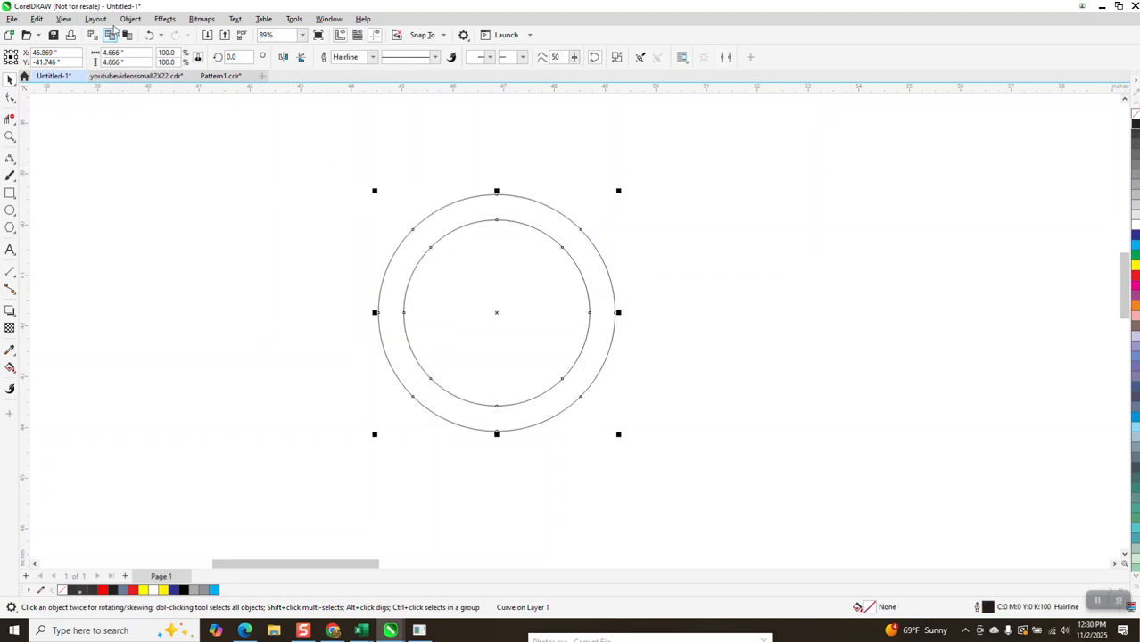
Break the ring curve apart into two circles and show the nodes of both
{"action": "left_click", "coordinate": [131, 20]}
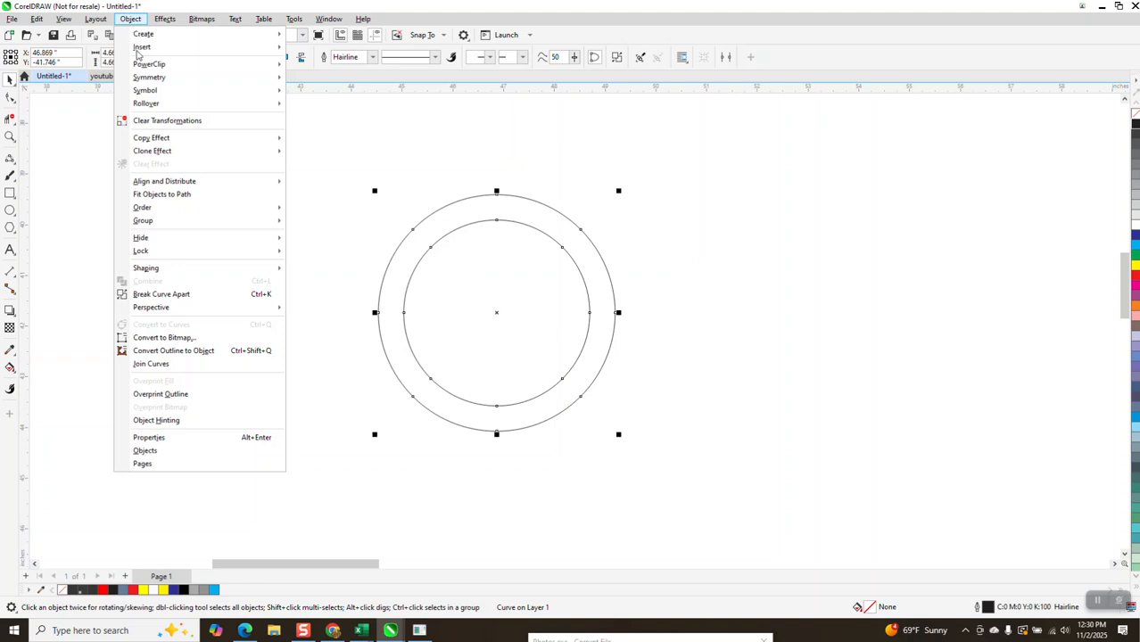
{"action": "left_click", "coordinate": [169, 294]}
{"action": "left_click_drag", "start_coordinate": [326, 152], "coordinate": [691, 506]}
{"action": "scroll", "coordinate": [344, 463], "scroll_direction": "down", "scroll_amount": 1}
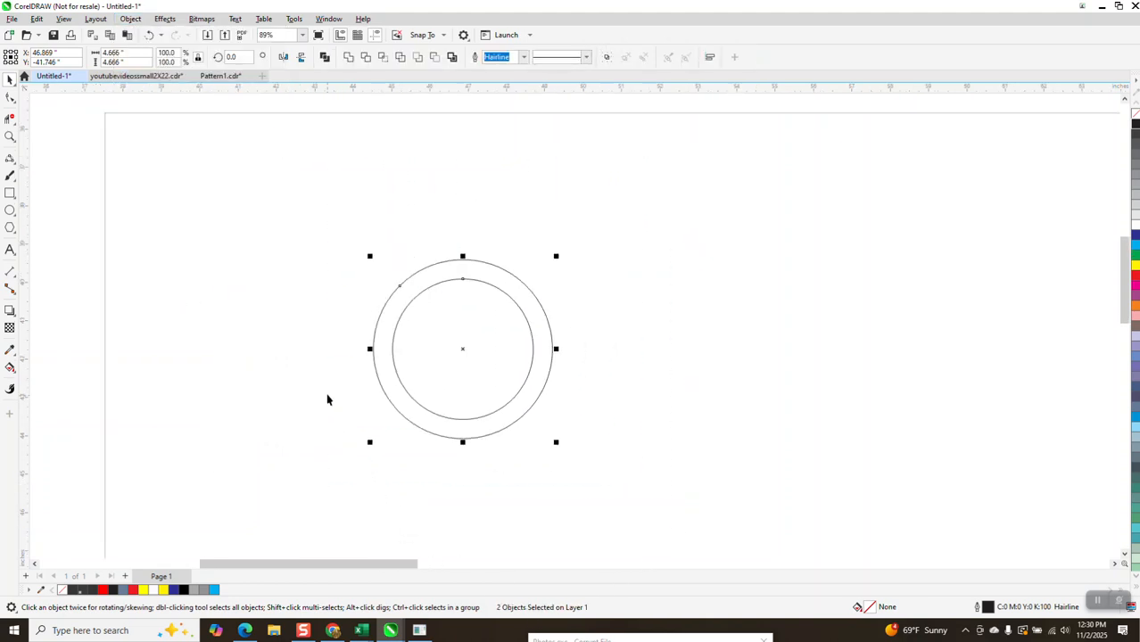
{"action": "left_click", "coordinate": [10, 136]}
{"action": "left_click_drag", "start_coordinate": [349, 245], "coordinate": [697, 472]}
{"action": "left_click", "coordinate": [11, 97]}
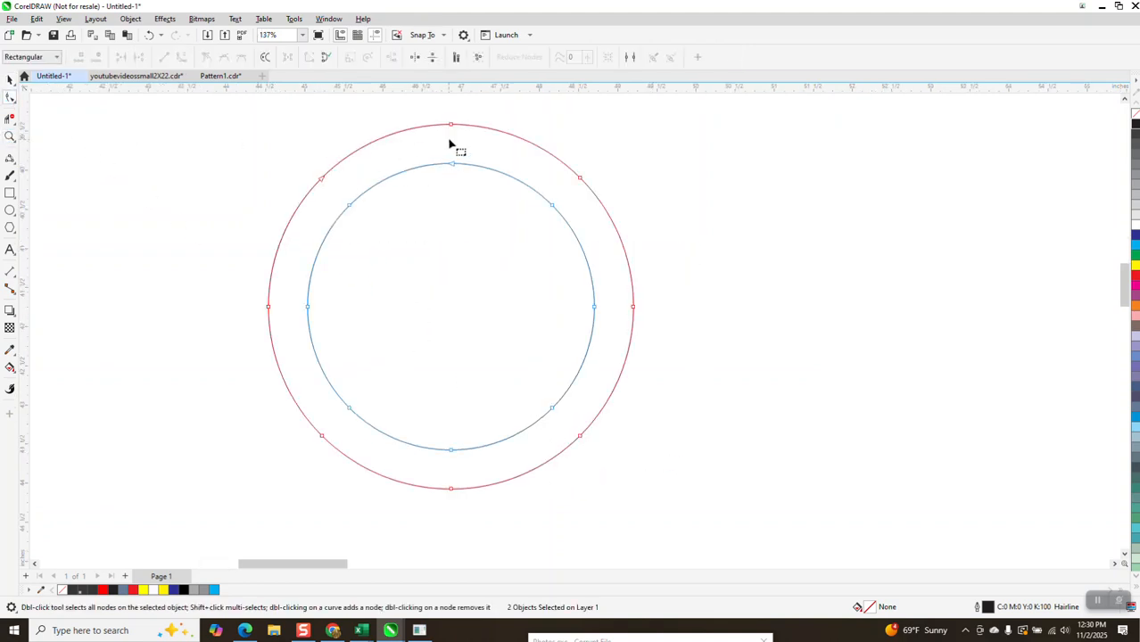
Move the inner circle 5 inches to the right, out of the outer circle
{"action": "left_click", "coordinate": [10, 79]}
{"action": "left_click", "coordinate": [559, 215]}
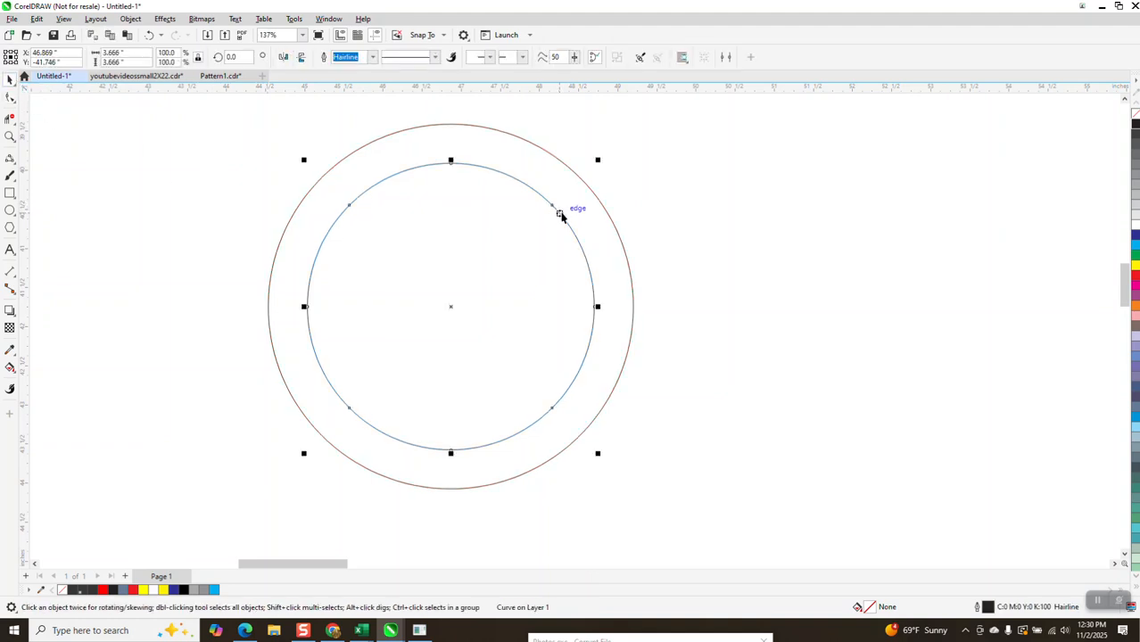
{"action": "key", "text": "shift+Right"}
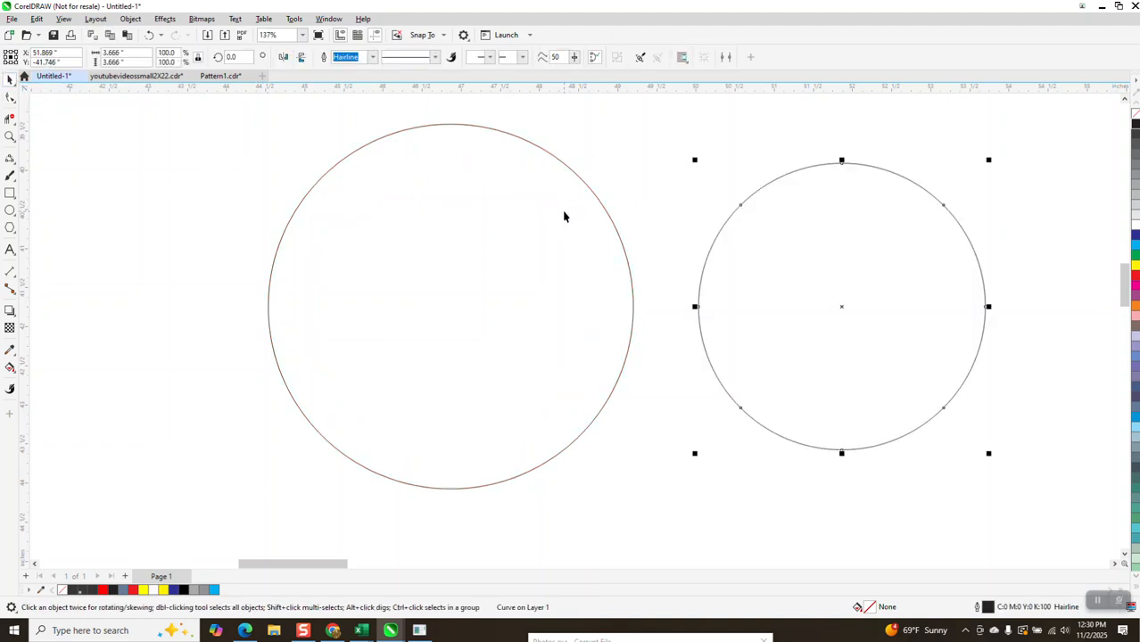
Reverse the smaller circle's subpath direction and move the circle 5 inches left into the larger circle
{"action": "left_click", "coordinate": [9, 98]}
{"action": "left_click_drag", "start_coordinate": [664, 133], "coordinate": [1024, 497]}
{"action": "right_click", "coordinate": [883, 298]}
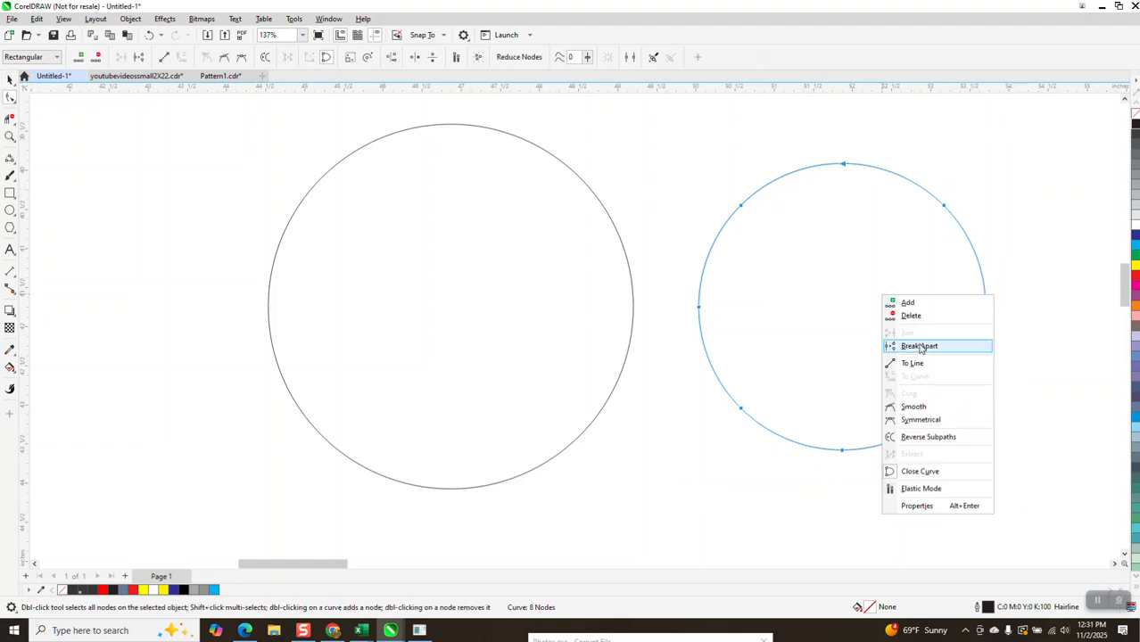
{"action": "left_click", "coordinate": [938, 438]}
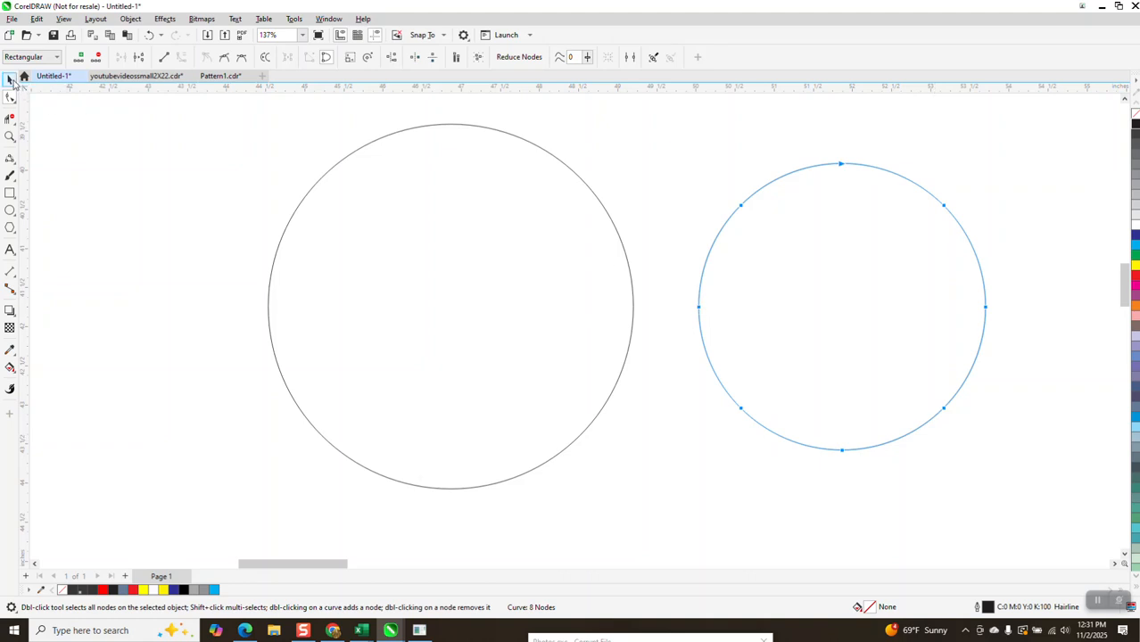
{"action": "left_click", "coordinate": [10, 79]}
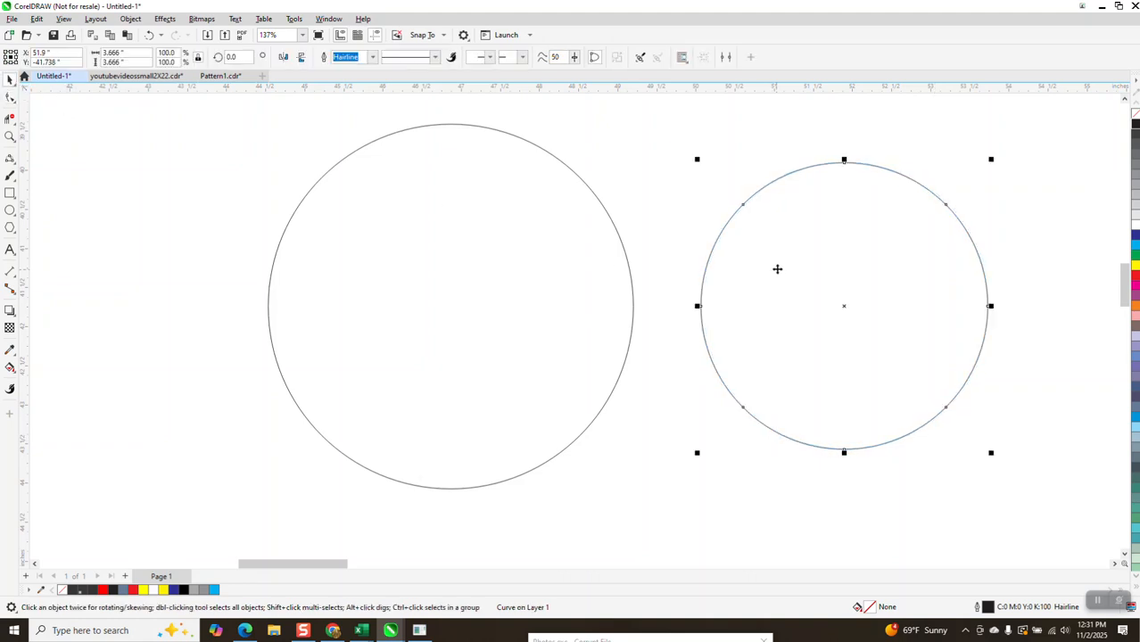
{"action": "key", "text": "Left"}
Try a blend with one intermediate step between the two circles and undo it
{"action": "left_click_drag", "start_coordinate": [252, 118], "coordinate": [395, 364]}
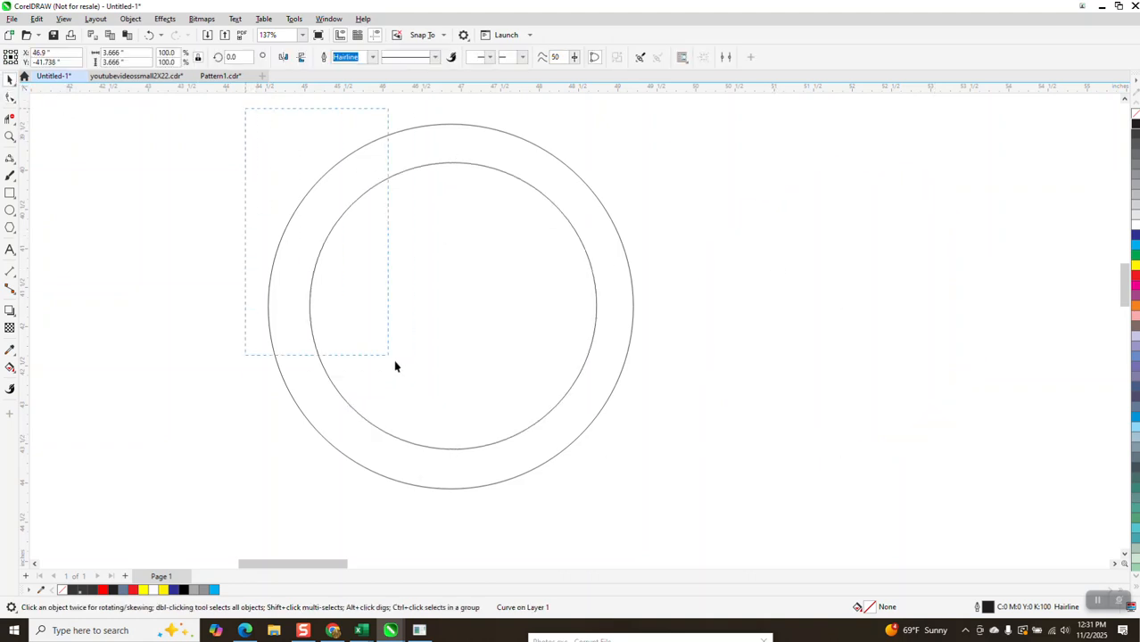
{"action": "left_click_drag", "start_coordinate": [744, 541], "coordinate": [744, 541]}
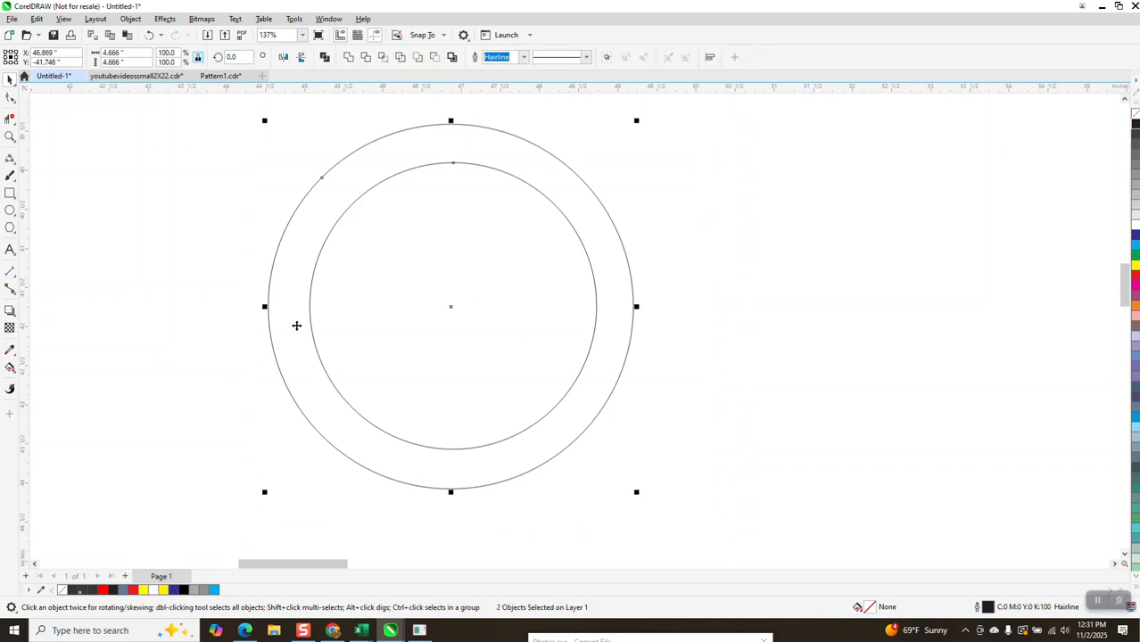
{"action": "left_click", "coordinate": [165, 18]}
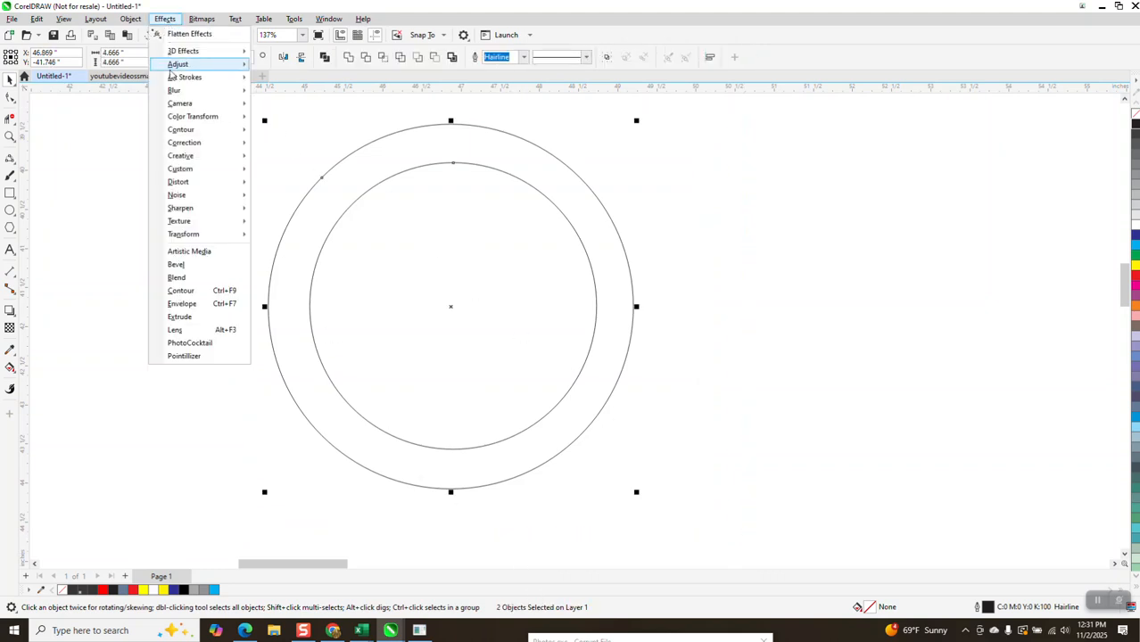
{"action": "left_click", "coordinate": [191, 282]}
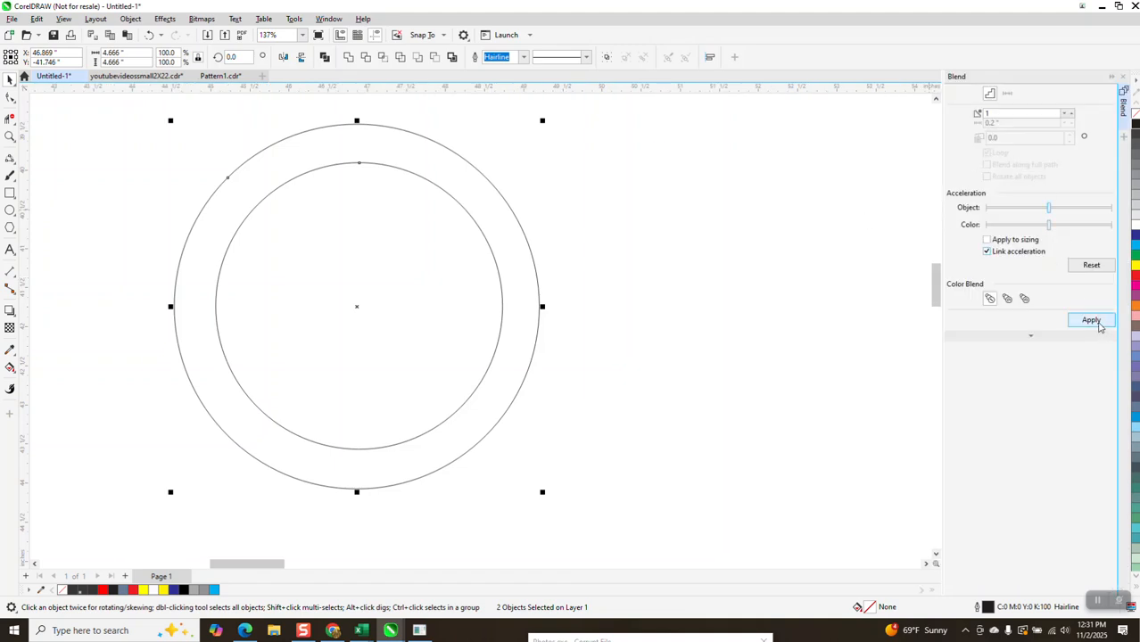
{"action": "left_click", "coordinate": [1091, 321]}
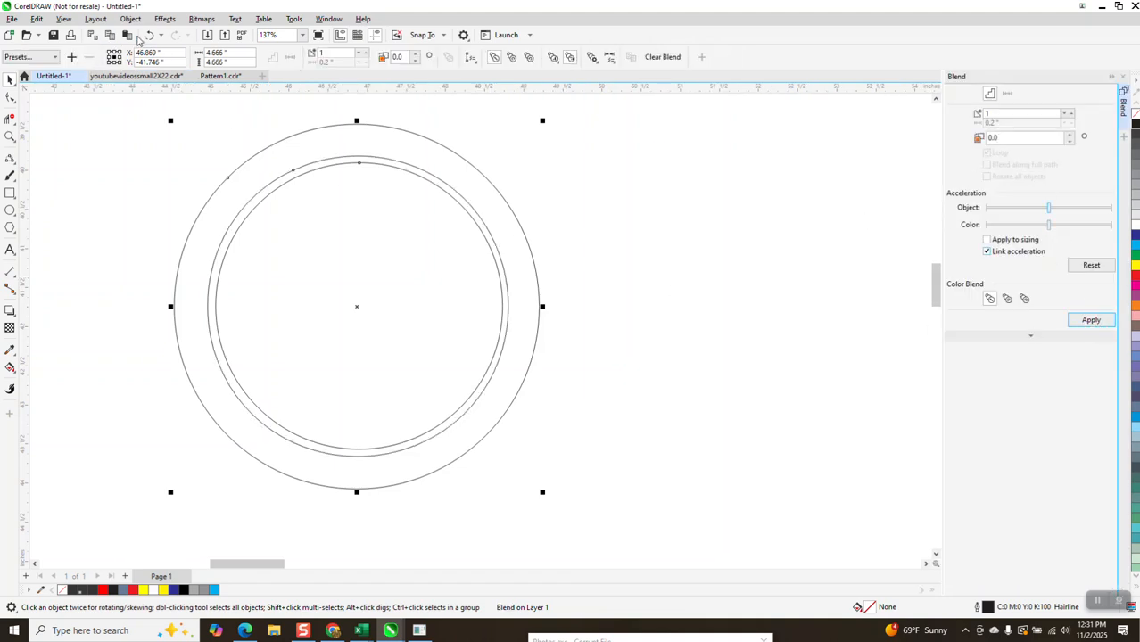
{"action": "left_click", "coordinate": [149, 34]}
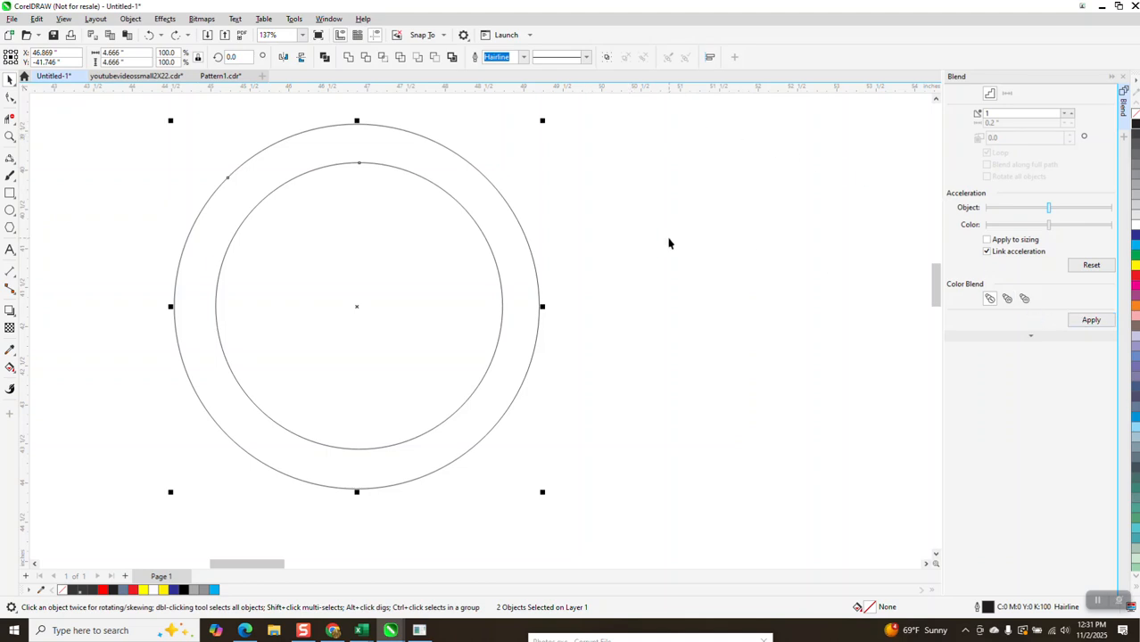
Select both circles and scale them together to an overall width of 5 inches
{"action": "left_click", "coordinate": [555, 247]}
{"action": "left_click", "coordinate": [524, 241]}
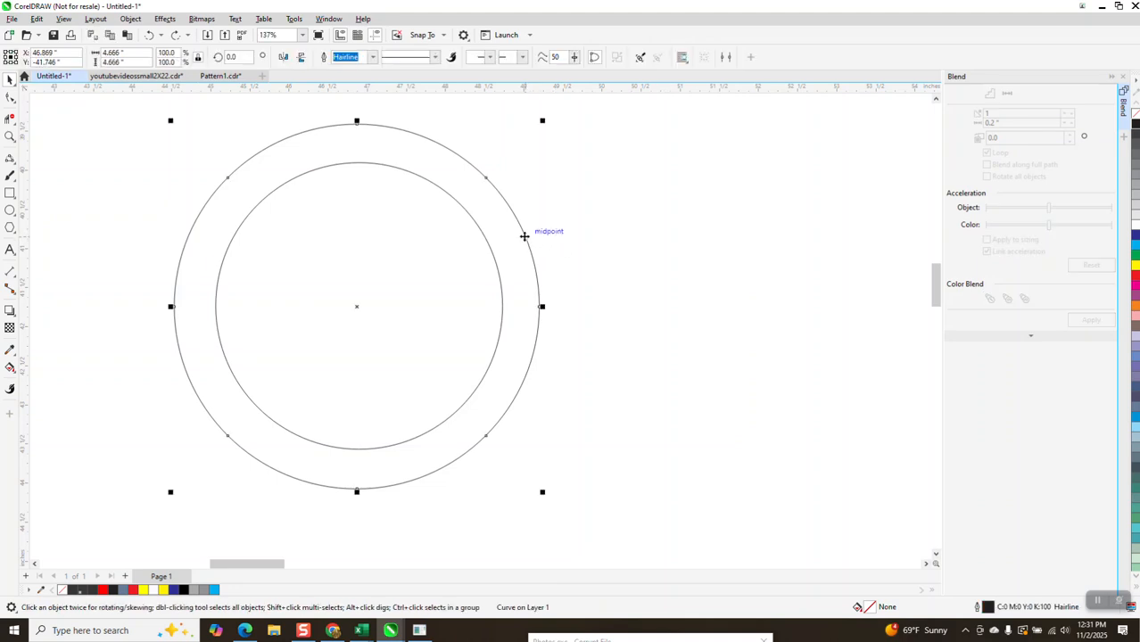
{"action": "left_click_drag", "start_coordinate": [147, 109], "coordinate": [570, 480]}
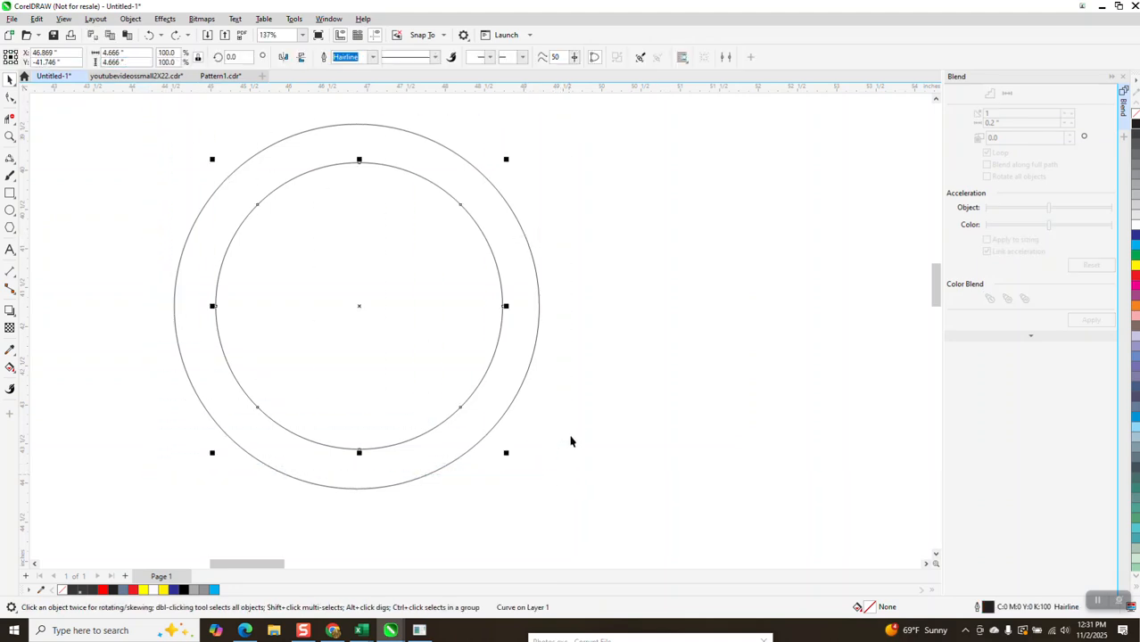
{"action": "left_click_drag", "start_coordinate": [150, 126], "coordinate": [595, 504]}
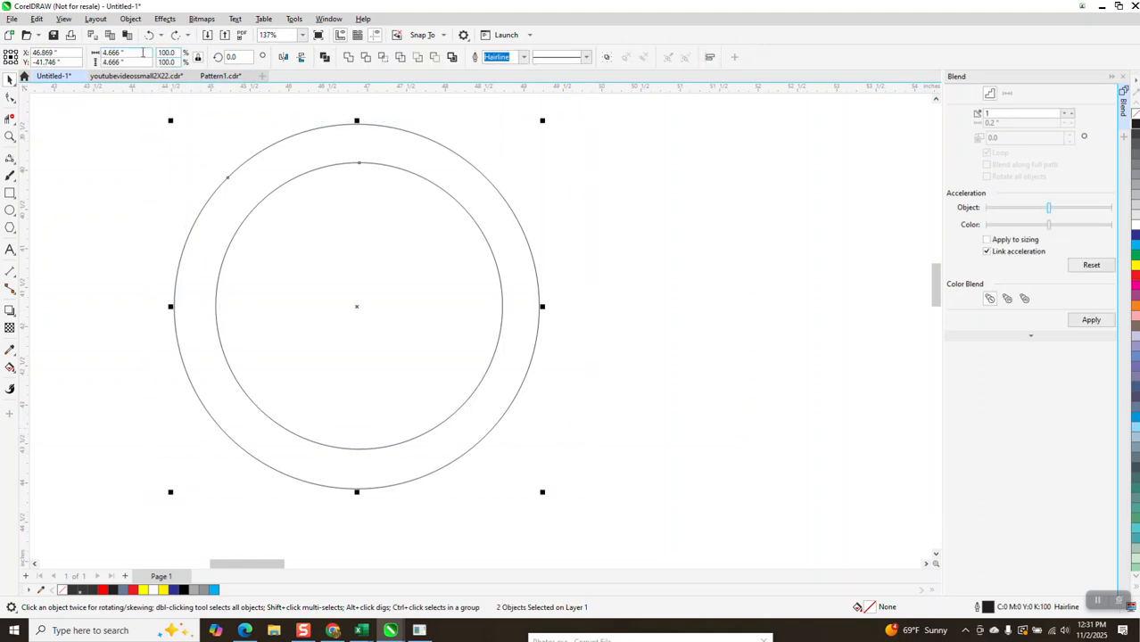
{"action": "left_click", "coordinate": [143, 54]}
{"action": "type", "text": "5"}
{"action": "key", "text": "Return"}
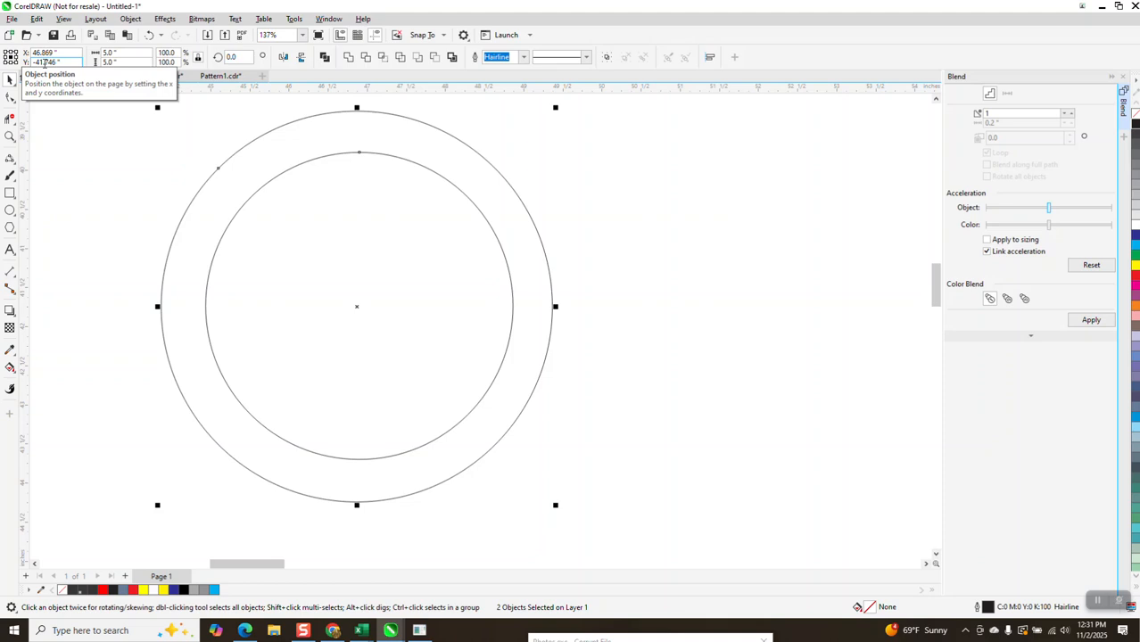
Set the inner circle's diameter to 4 inches
{"action": "left_click", "coordinate": [495, 183]}
{"action": "left_click", "coordinate": [477, 208]}
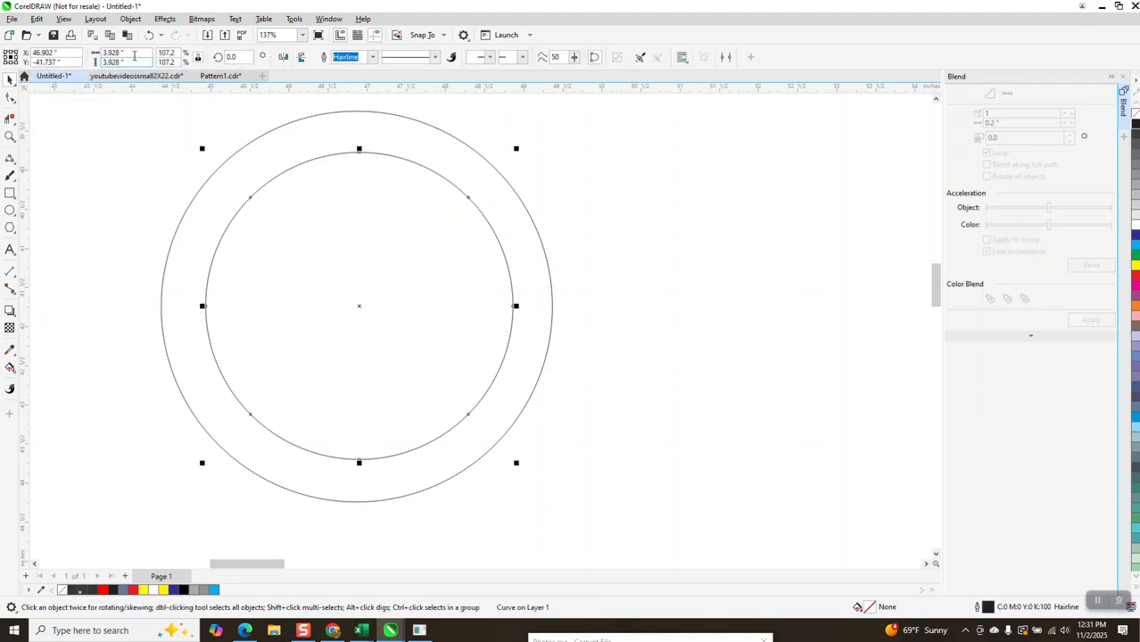
{"action": "left_click_drag", "start_coordinate": [125, 53], "coordinate": [87, 55]}
{"action": "type", "text": "4"}
{"action": "key", "text": "Return"}
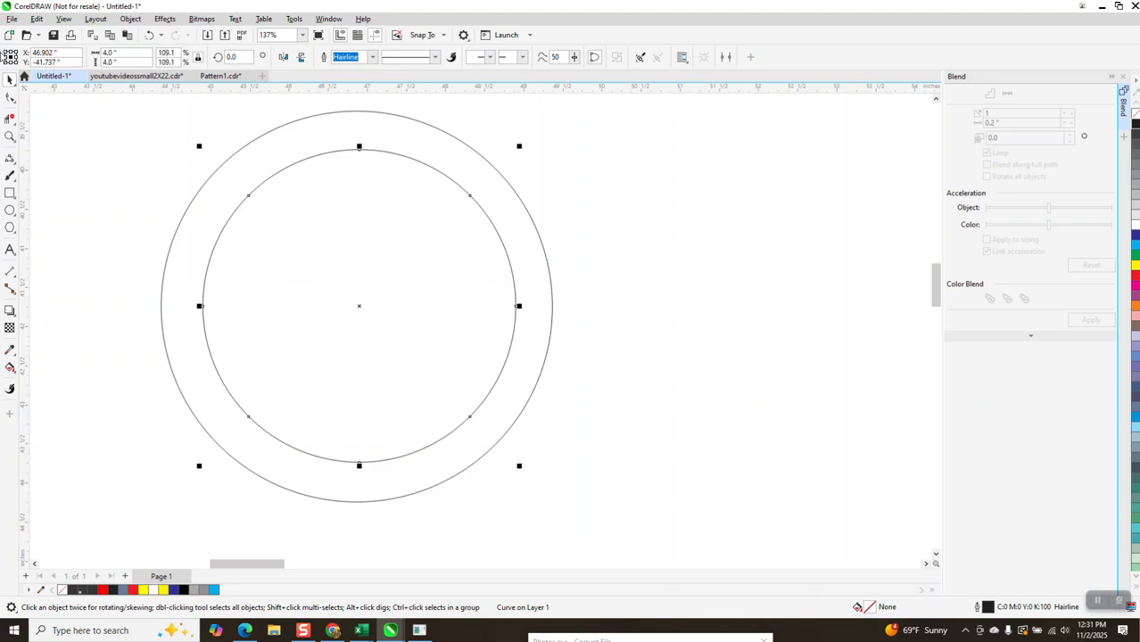
Draw a third circle to the right of the ring and set its diameter to 4.5 inches
{"action": "left_click", "coordinate": [245, 150]}
{"action": "left_click", "coordinate": [231, 147]}
{"action": "scroll", "coordinate": [232, 150], "scroll_direction": "down", "scroll_amount": 1}
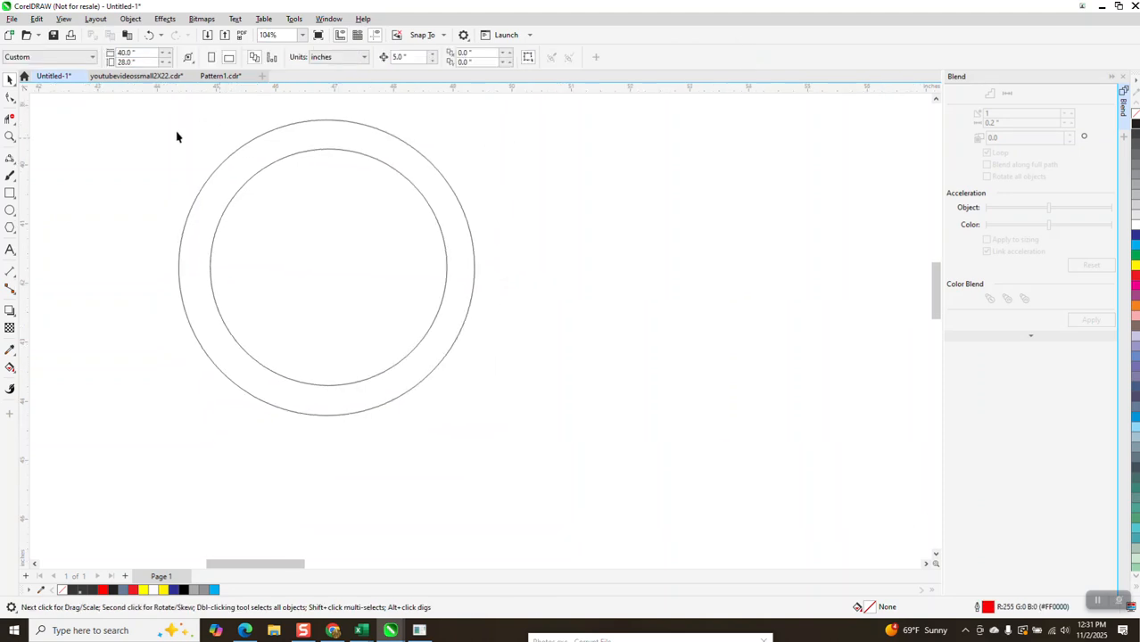
{"action": "left_click", "coordinate": [11, 211]}
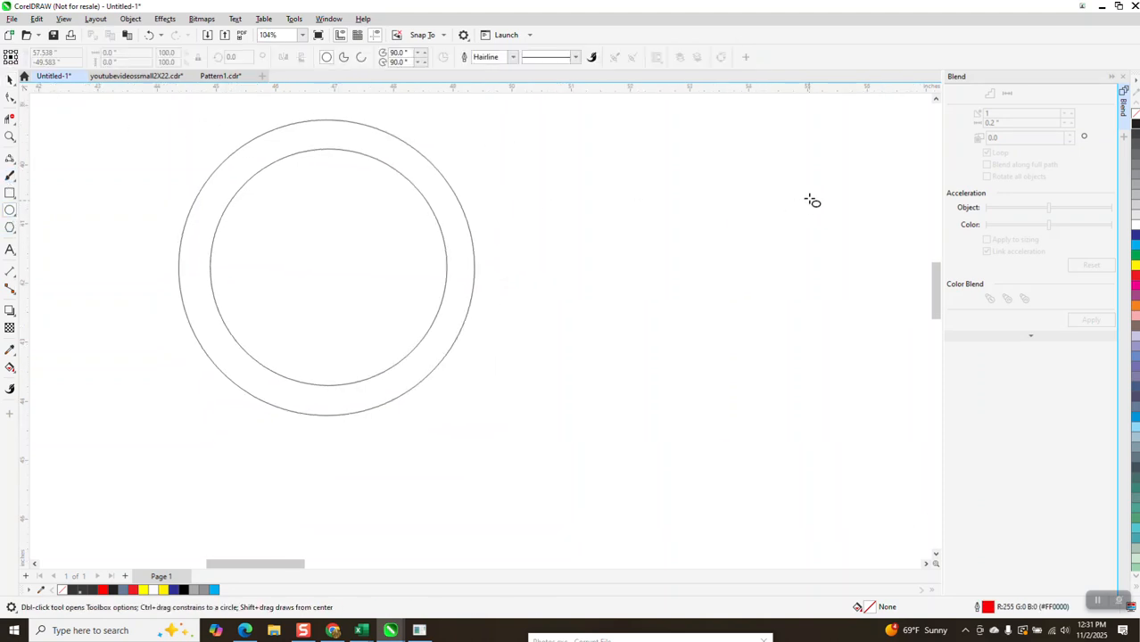
{"action": "left_click_drag", "start_coordinate": [811, 196], "coordinate": [612, 356]}
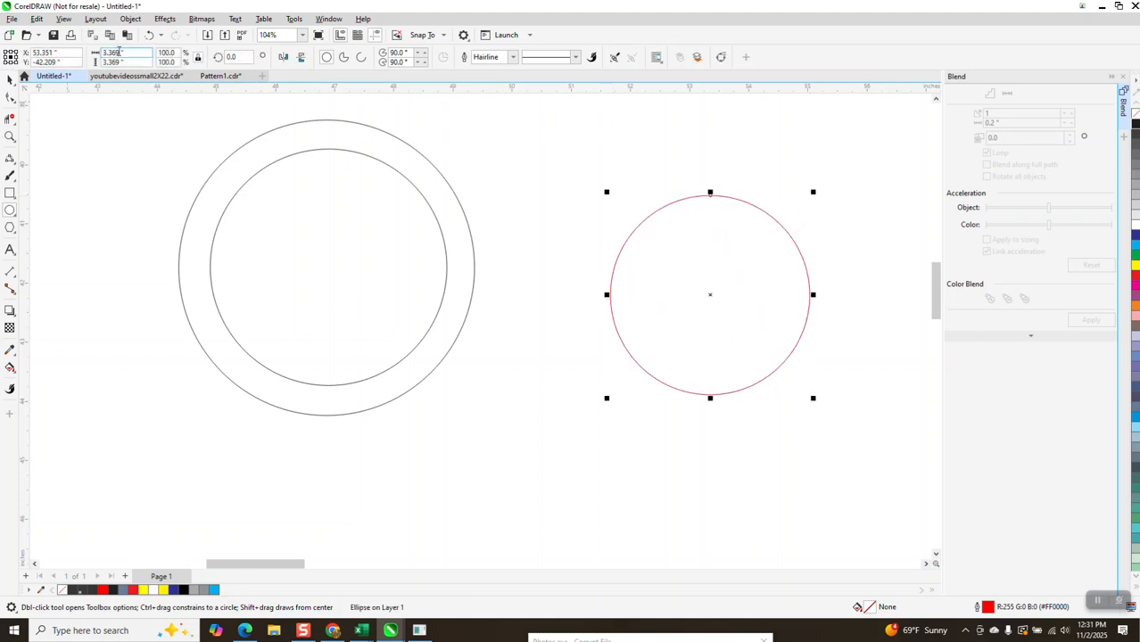
{"action": "left_click_drag", "start_coordinate": [134, 53], "coordinate": [71, 61]}
{"action": "type", "text": "4.5"}
{"action": "key", "text": "Return"}
{"action": "scroll", "coordinate": [183, 188], "scroll_direction": "down", "scroll_amount": 2}
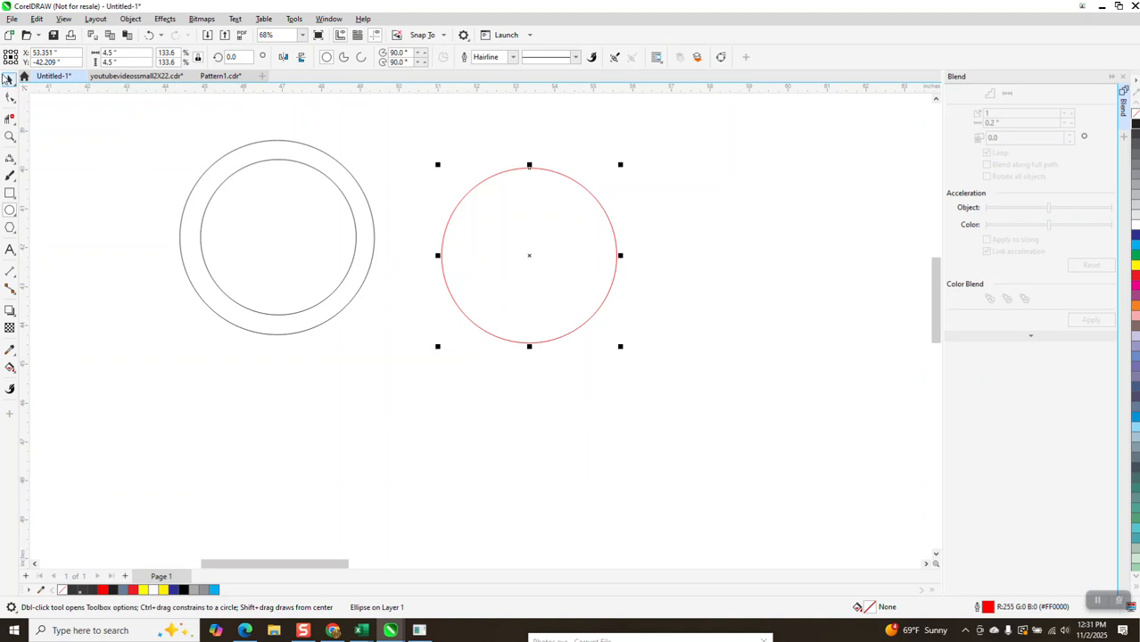
Select all three circles and center them on the page so they are concentric
{"action": "left_click", "coordinate": [10, 79]}
{"action": "left_click_drag", "start_coordinate": [116, 112], "coordinate": [681, 383]}
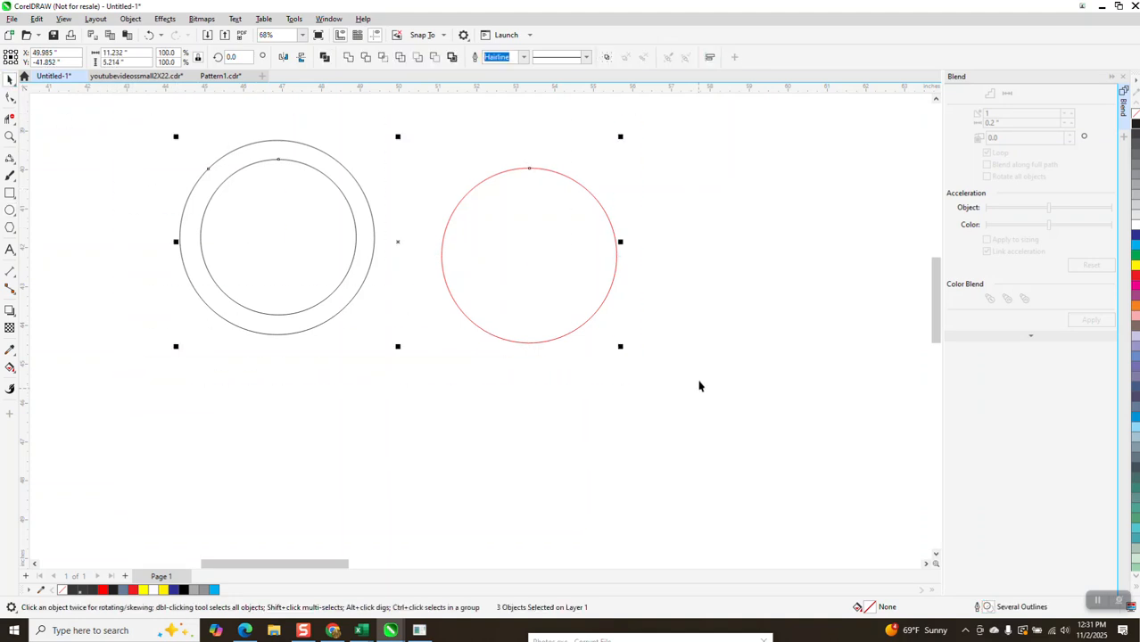
{"action": "key", "text": "p"}
{"action": "scroll", "coordinate": [499, 329], "scroll_direction": "down", "scroll_amount": 1}
{"action": "scroll", "coordinate": [425, 267], "scroll_direction": "down", "scroll_amount": 1}
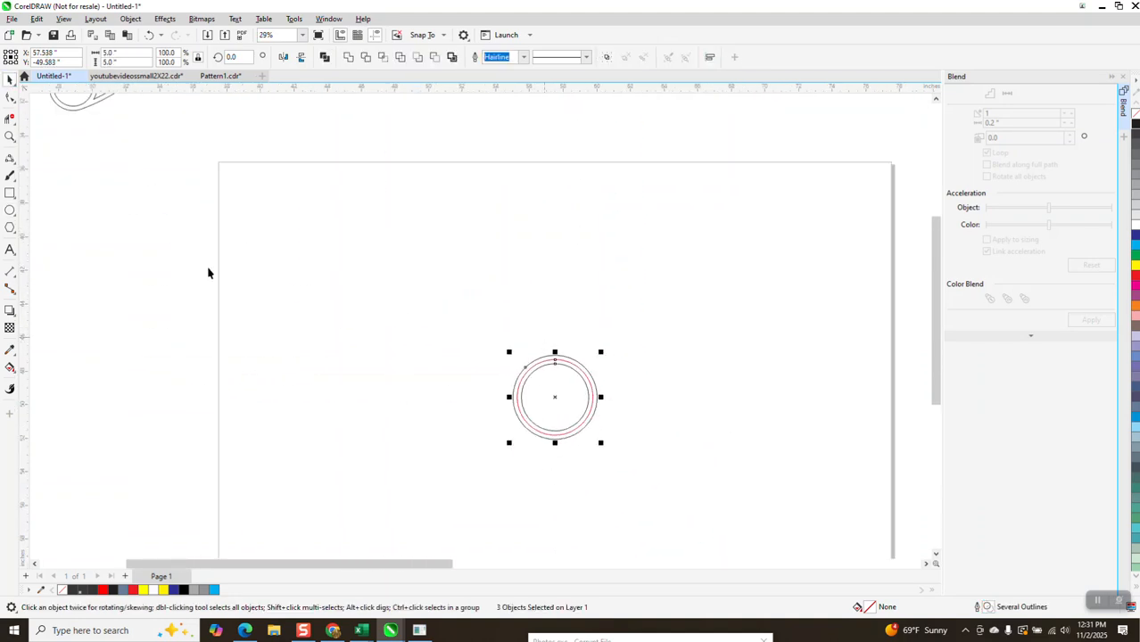
{"action": "left_click", "coordinate": [10, 135]}
{"action": "left_click_drag", "start_coordinate": [641, 455], "coordinate": [640, 456]}
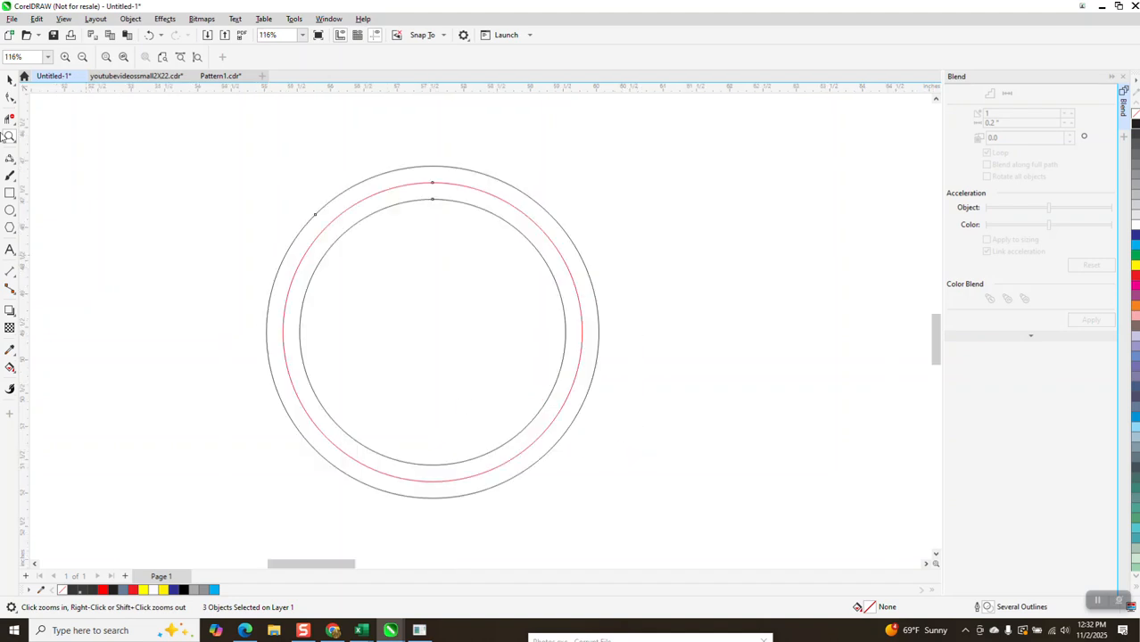
{"action": "left_click", "coordinate": [10, 78]}
{"action": "scroll", "coordinate": [308, 224], "scroll_direction": "down", "scroll_amount": 1}
{"action": "key", "text": "space"}
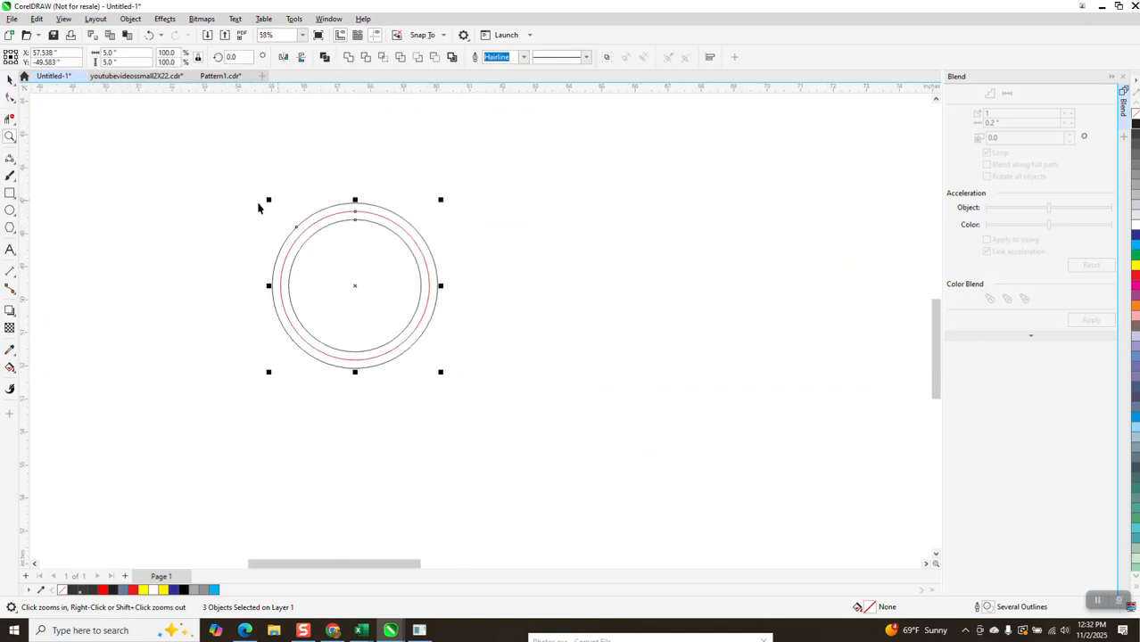
Select all three concentric circles and place a copy of them about 13.8 inches to the right
{"action": "left_click_drag", "start_coordinate": [243, 185], "coordinate": [511, 406]}
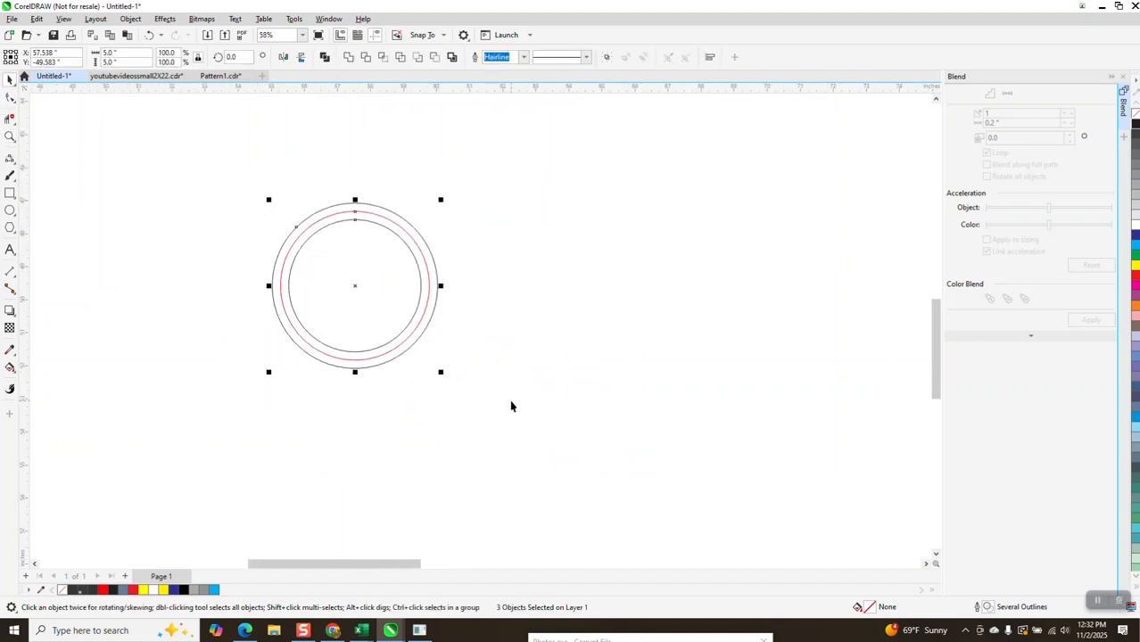
{"action": "left_click_drag", "start_coordinate": [360, 283], "coordinate": [817, 285]}
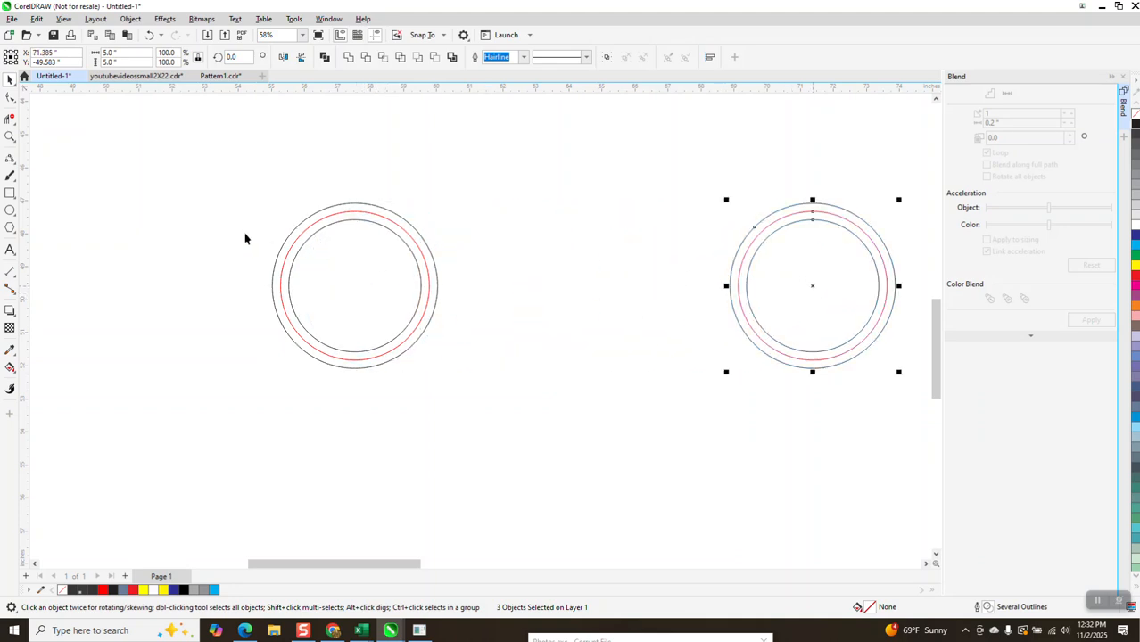
Draw an upward 3-point curve about 16.8 inches wide and 3.1 inches high between the middle circles of the two rings
{"action": "left_click", "coordinate": [16, 171]}
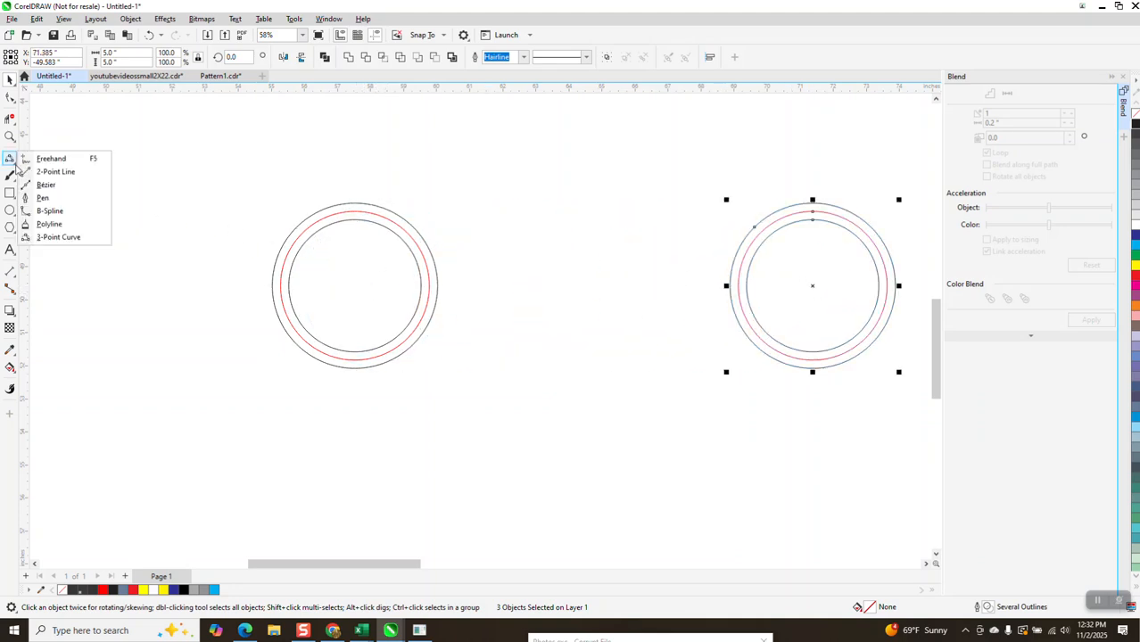
{"action": "left_click", "coordinate": [63, 236]}
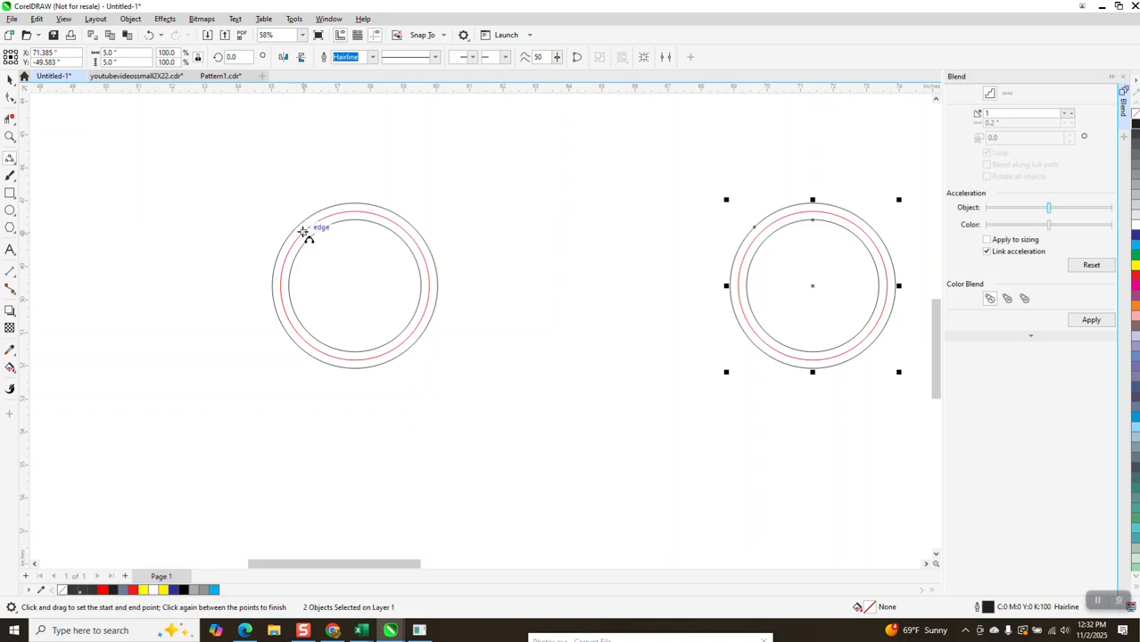
{"action": "left_click_drag", "start_coordinate": [304, 232], "coordinate": [830, 219]}
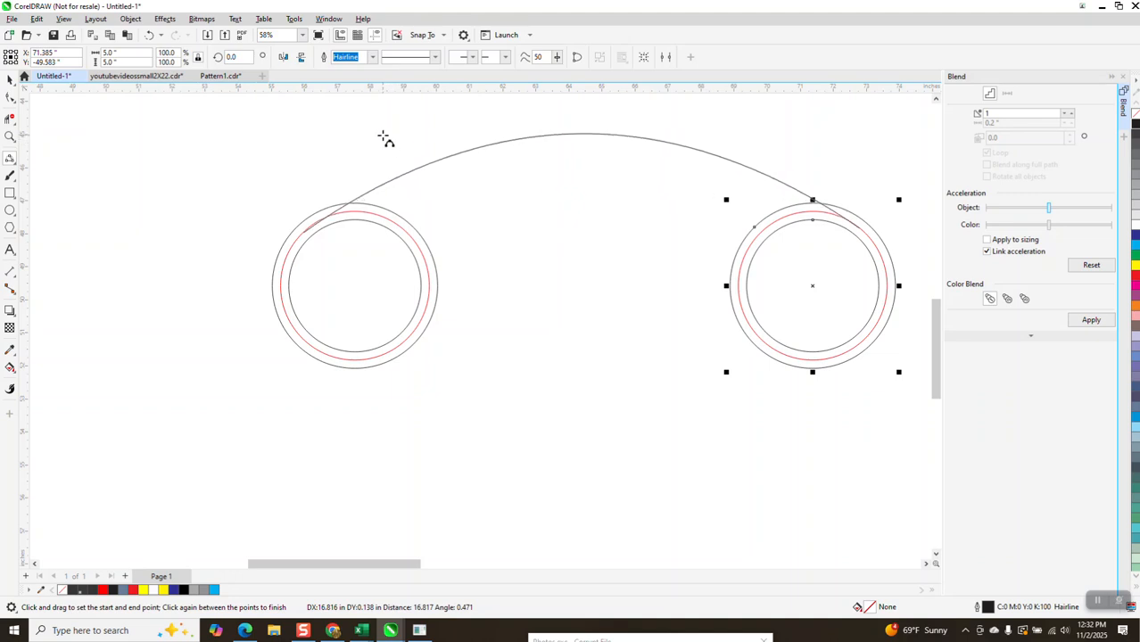
{"action": "left_click", "coordinate": [381, 134]}
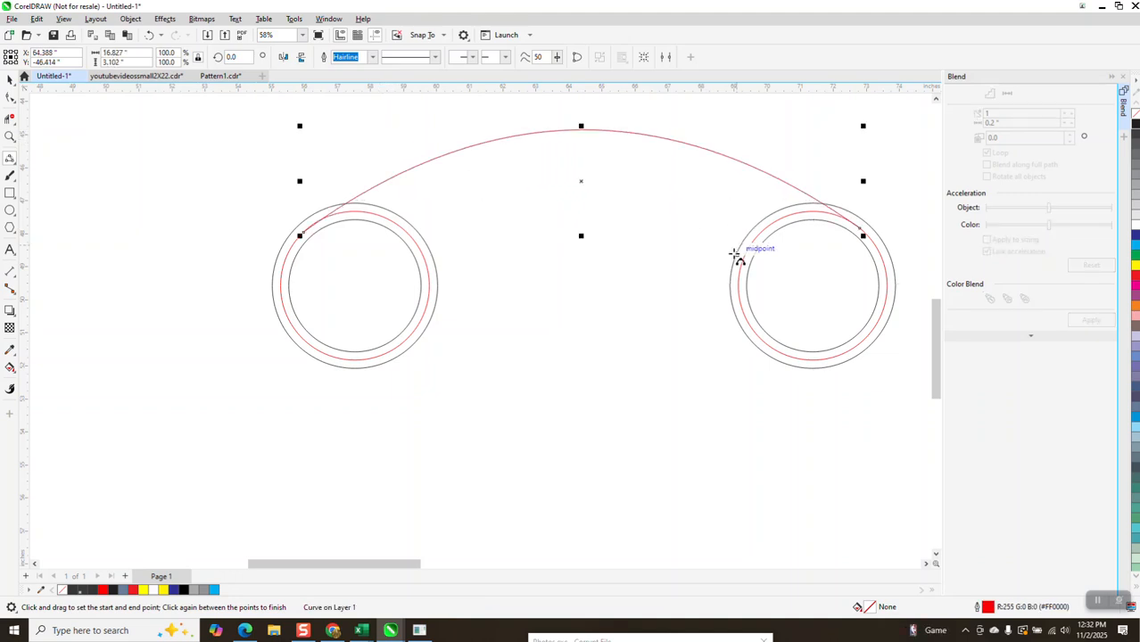
Group both rings with the curve and center the group on the page
{"action": "scroll", "coordinate": [588, 268], "scroll_direction": "down", "scroll_amount": 2}
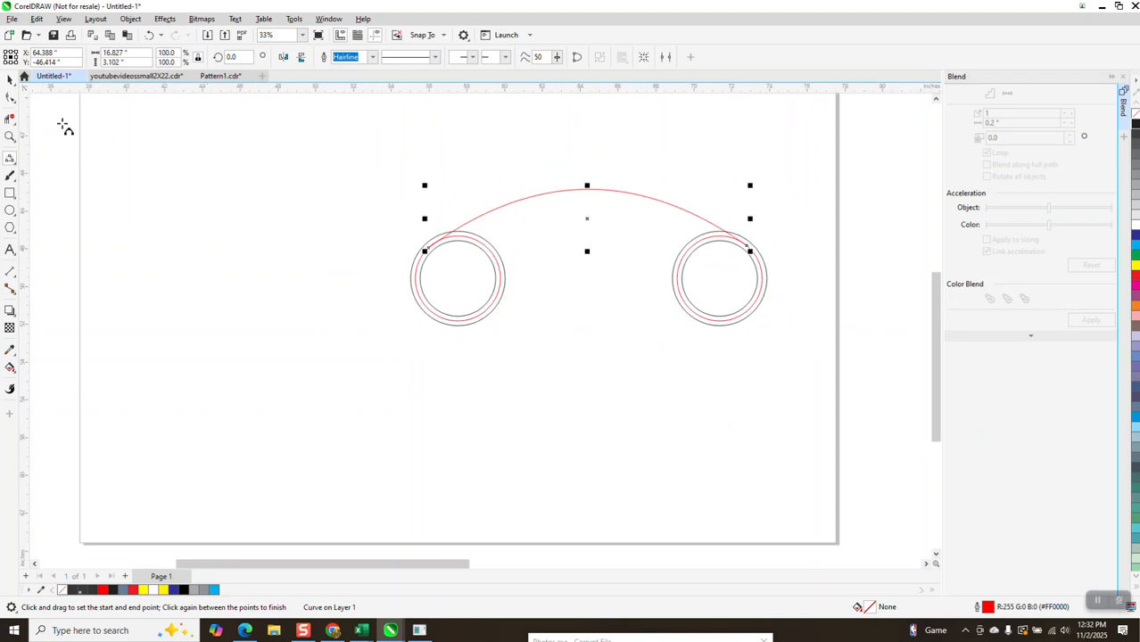
{"action": "left_click", "coordinate": [8, 80]}
{"action": "mouse_move", "coordinate": [325, 156]}
{"action": "left_mouse_down"}
{"action": "mouse_move", "coordinate": [844, 383]}
{"action": "mouse_move", "coordinate": [829, 383]}
{"action": "left_mouse_up"}
{"action": "key", "text": "ctrl+g"}
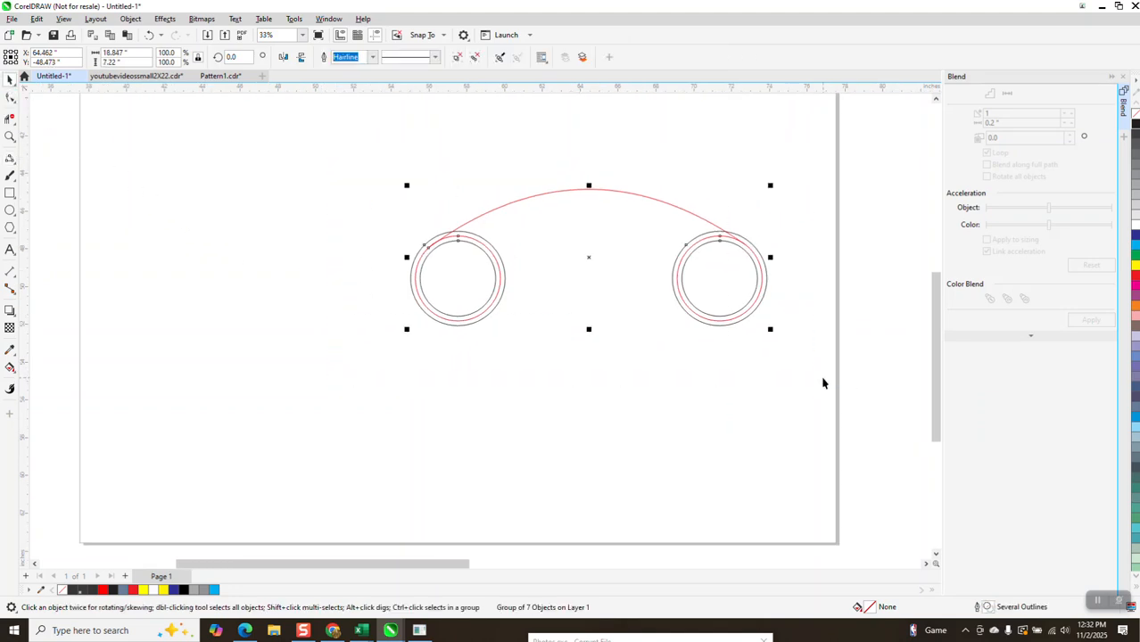
{"action": "key", "text": "p"}
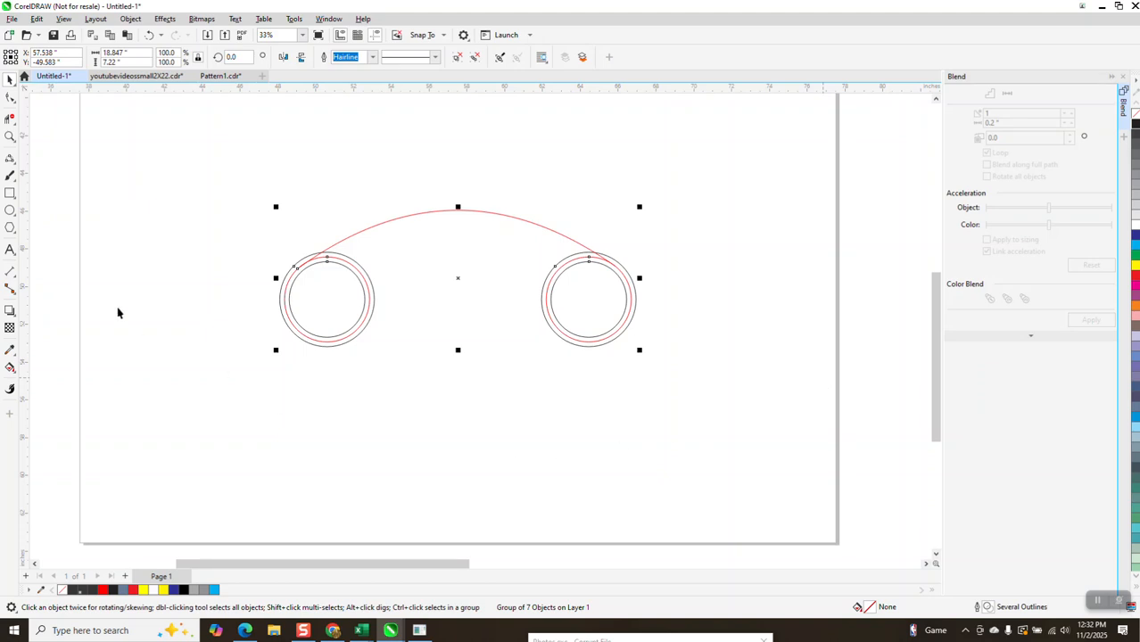
{"action": "left_click", "coordinate": [10, 159]}
{"action": "left_click_drag", "start_coordinate": [212, 137], "coordinate": [215, 414]}
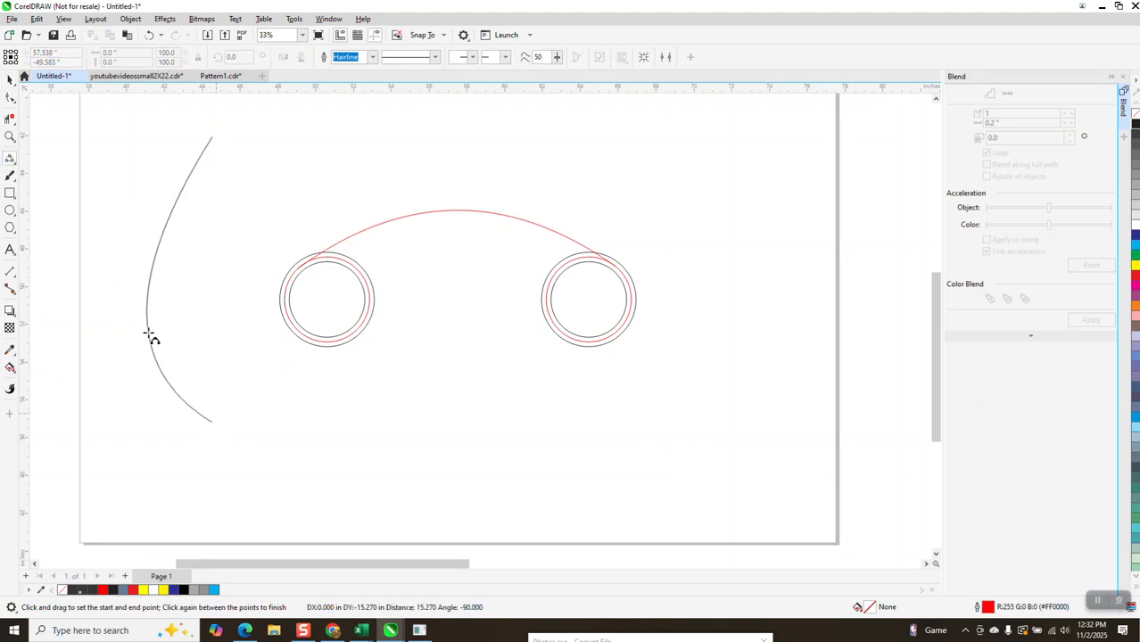
{"action": "left_click", "coordinate": [175, 349]}
{"action": "key", "text": "Delete"}
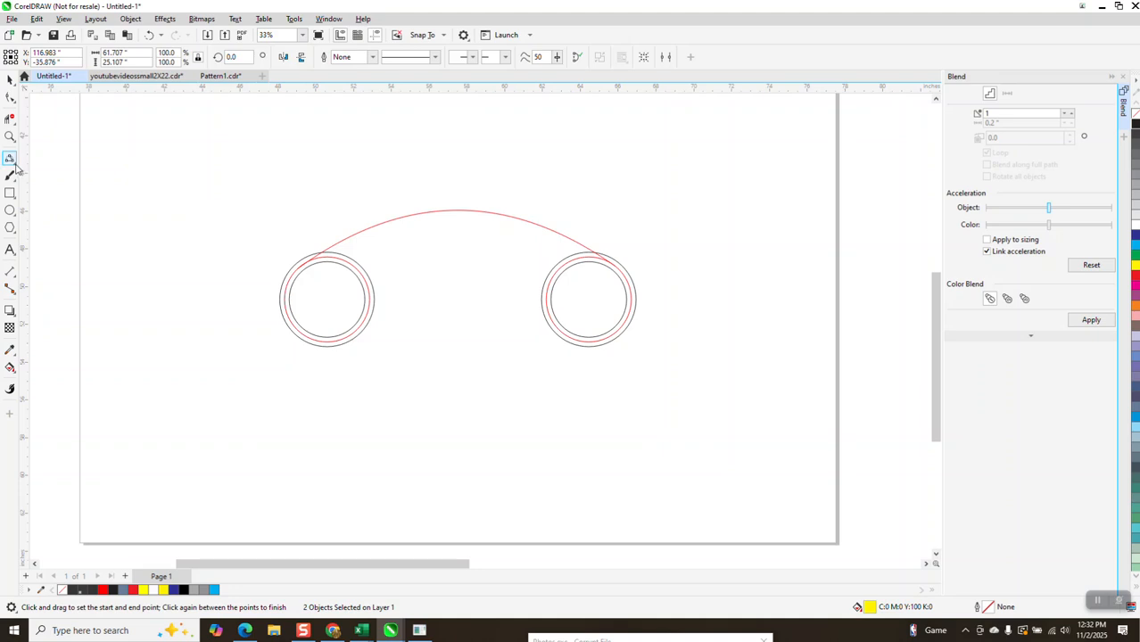
Draw a vertical 2-point line about 13.4 inches long and center it on the page through the curve
{"action": "left_click", "coordinate": [15, 167]}
{"action": "left_click", "coordinate": [49, 171]}
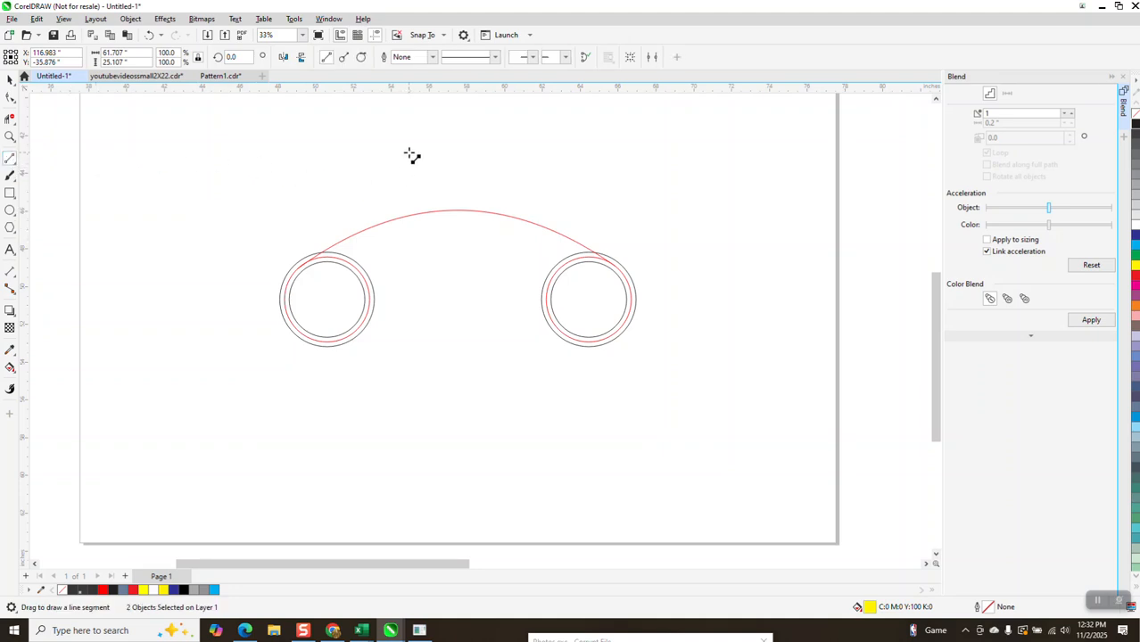
{"action": "left_click_drag", "start_coordinate": [424, 153], "coordinate": [423, 402]}
{"action": "key", "text": "p"}
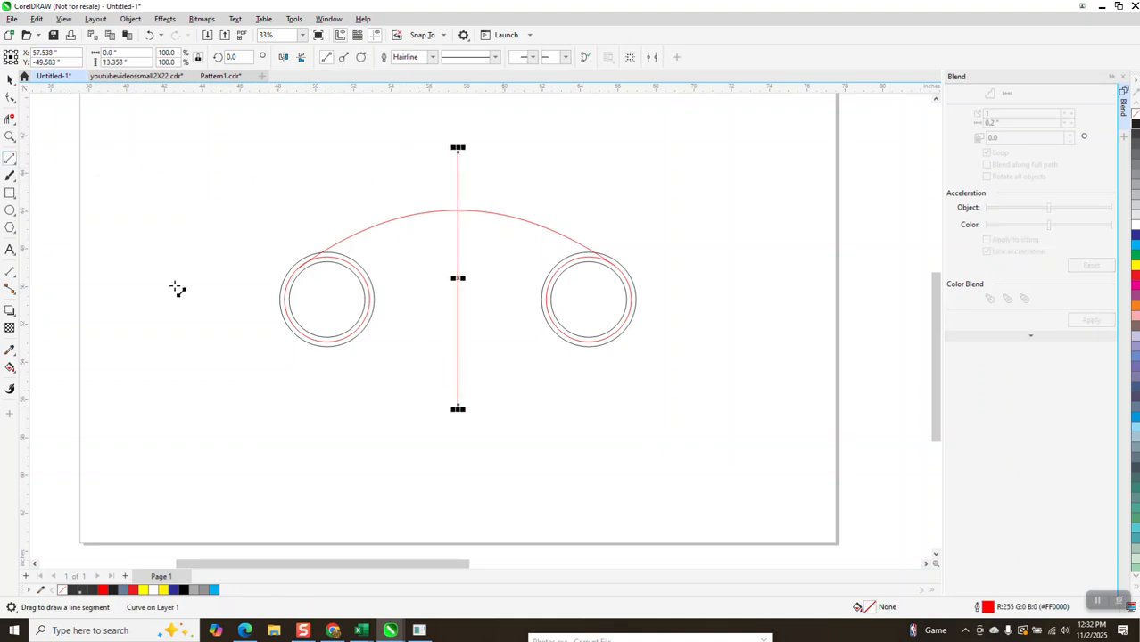
Remove the curve's right half and the right ring with Virtual Segment Delete, and delete the vertical dividing line
{"action": "left_click", "coordinate": [11, 81]}
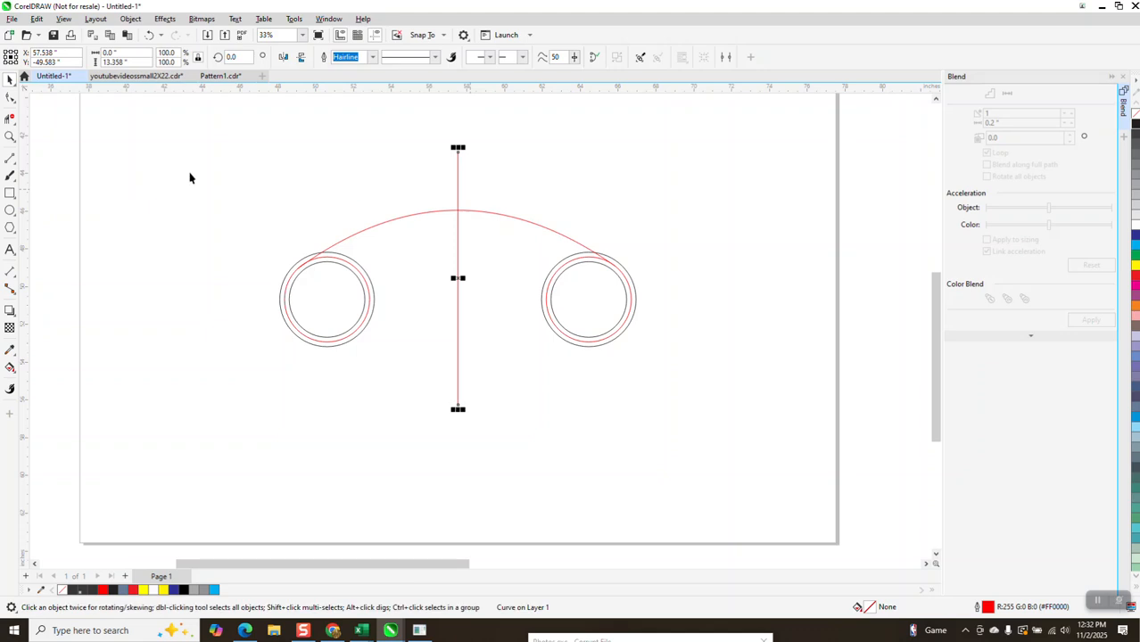
{"action": "left_click", "coordinate": [10, 120]}
{"action": "left_click_drag", "start_coordinate": [503, 192], "coordinate": [693, 377]}
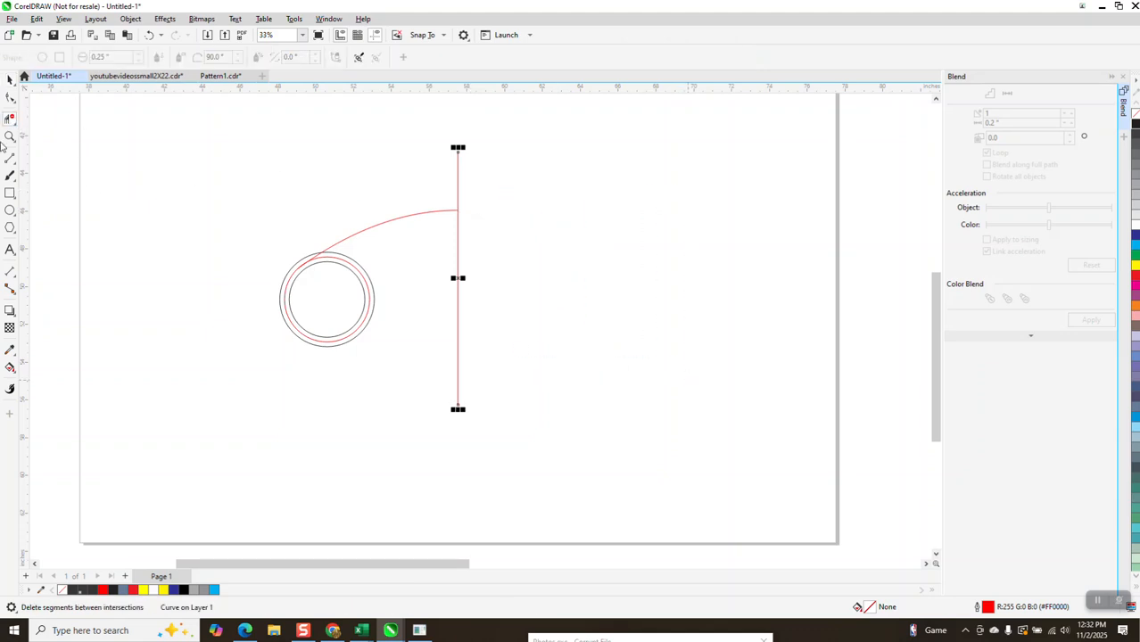
{"action": "left_click", "coordinate": [11, 80]}
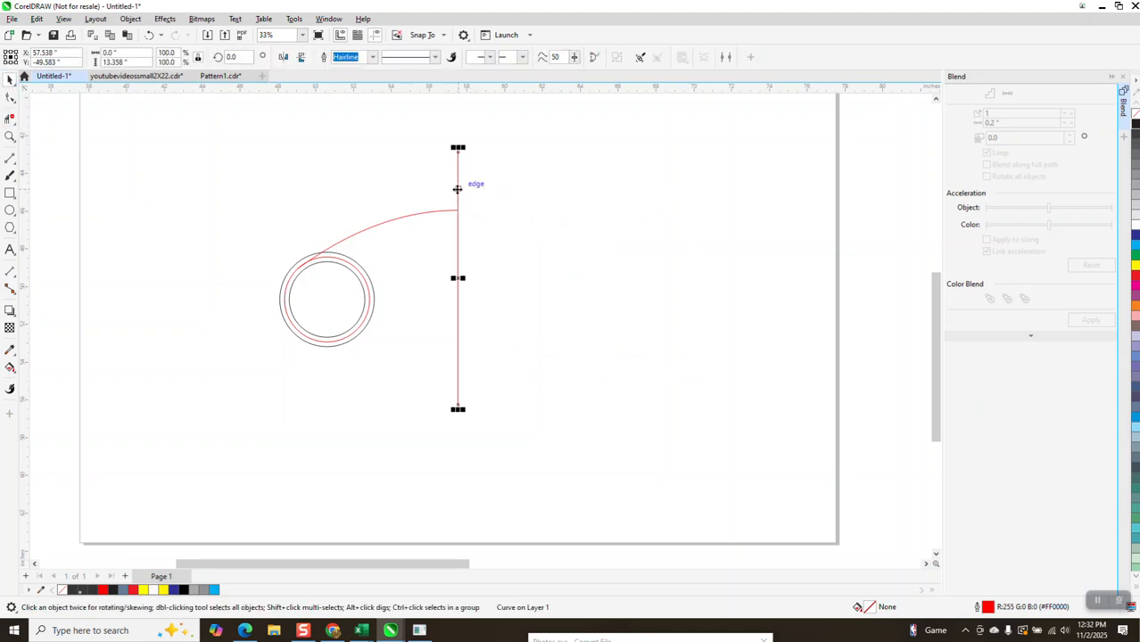
{"action": "key", "text": "Delete"}
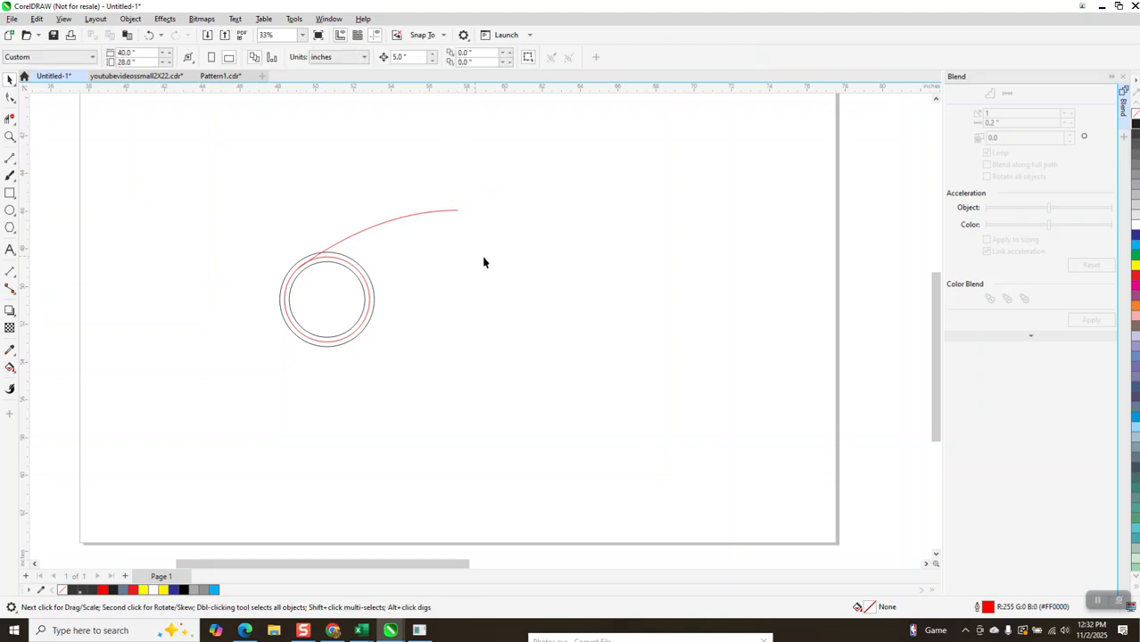
{"action": "left_click", "coordinate": [444, 212]}
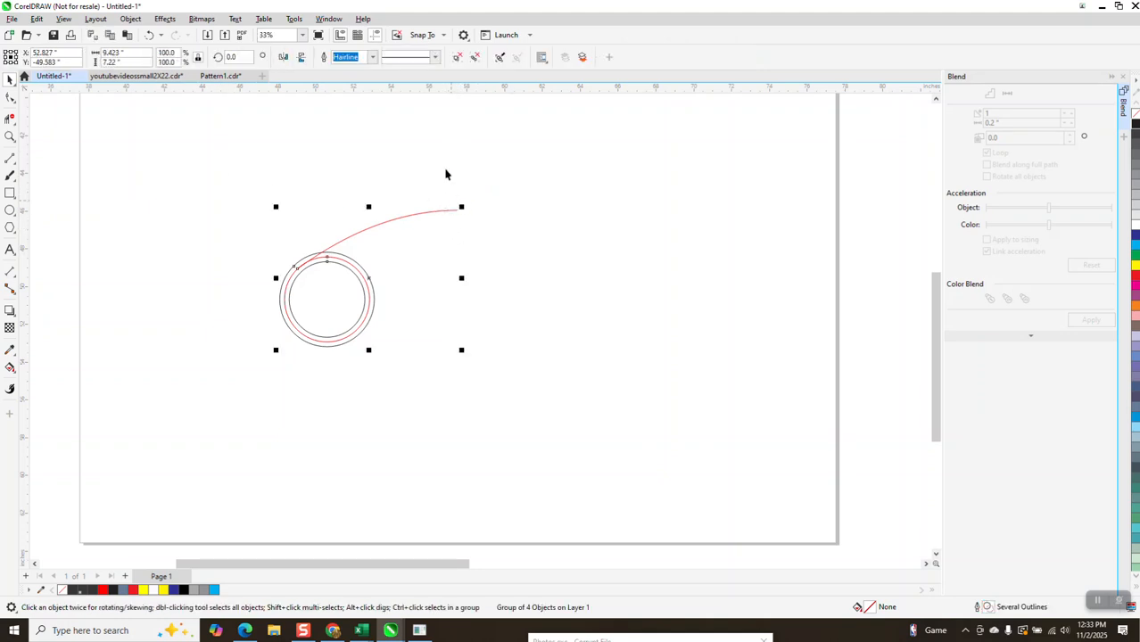
{"action": "left_click", "coordinate": [454, 213]}
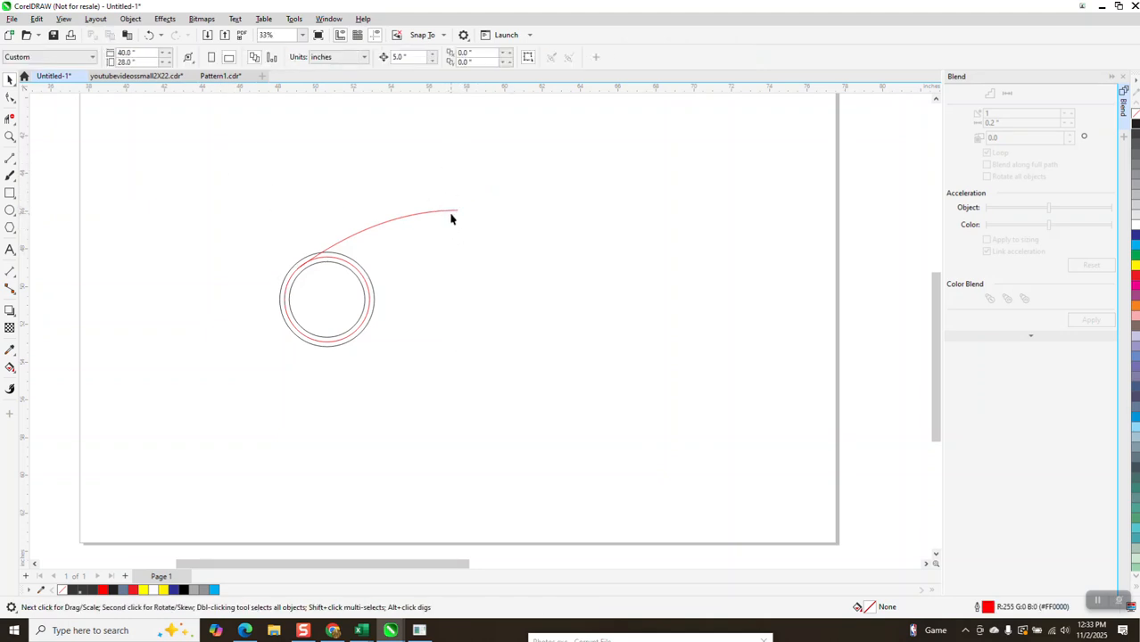
{"action": "left_click", "coordinate": [452, 214]}
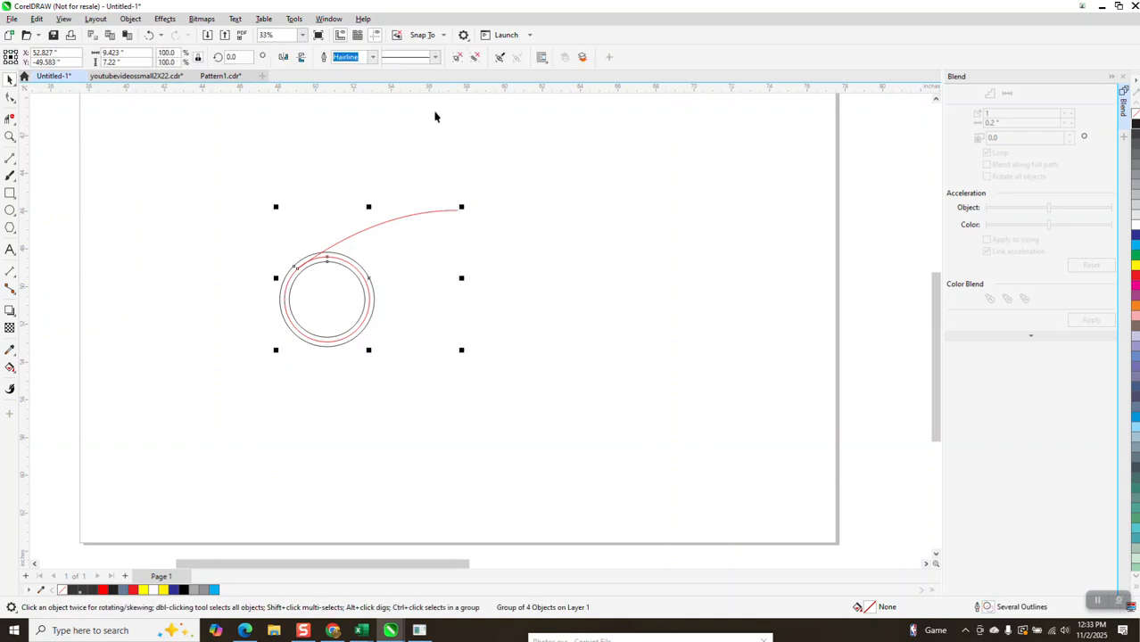
{"action": "left_click", "coordinate": [373, 57]}
{"action": "left_click", "coordinate": [354, 178]}
{"action": "left_click", "coordinate": [148, 34]}
{"action": "left_click", "coordinate": [295, 127]}
{"action": "left_click", "coordinate": [423, 215]}
{"action": "key", "text": "Right"}
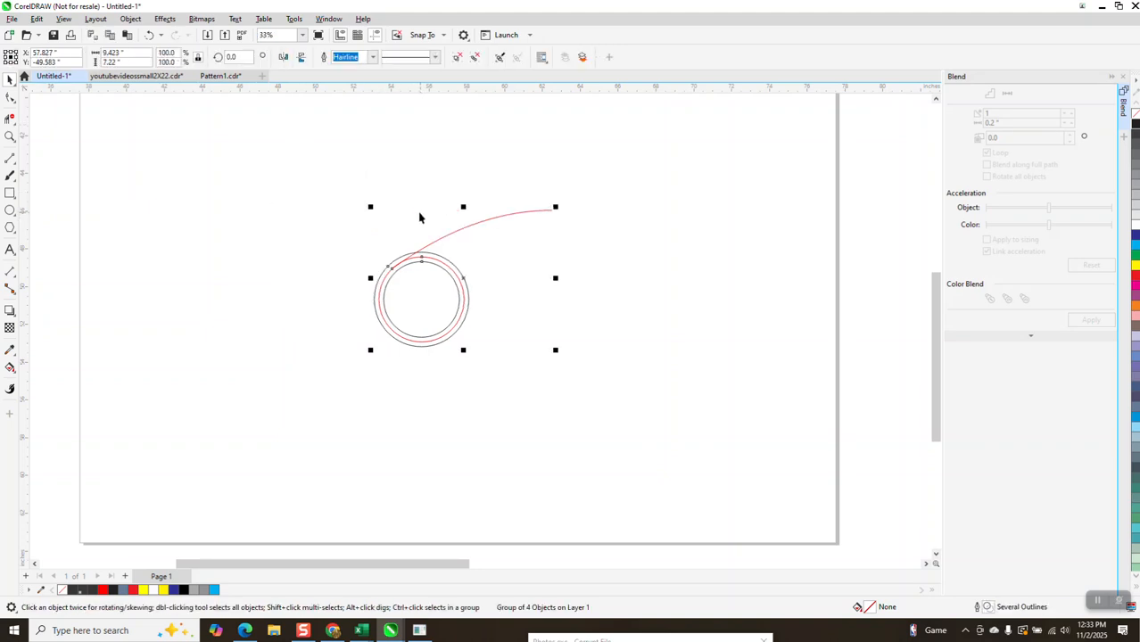
{"action": "key", "text": "ctrl+z"}
Ungroup the remaining ring and half curve, and set the curve's outline width to 0.5 in
{"action": "left_click", "coordinate": [130, 18]}
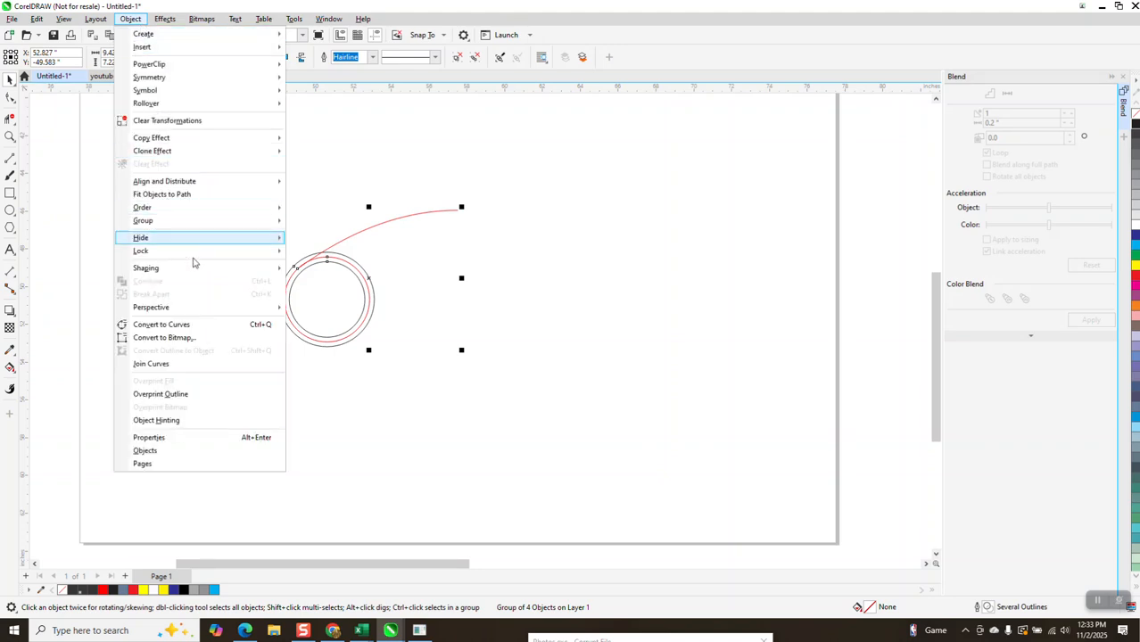
{"action": "mouse_move", "coordinate": [170, 225]}
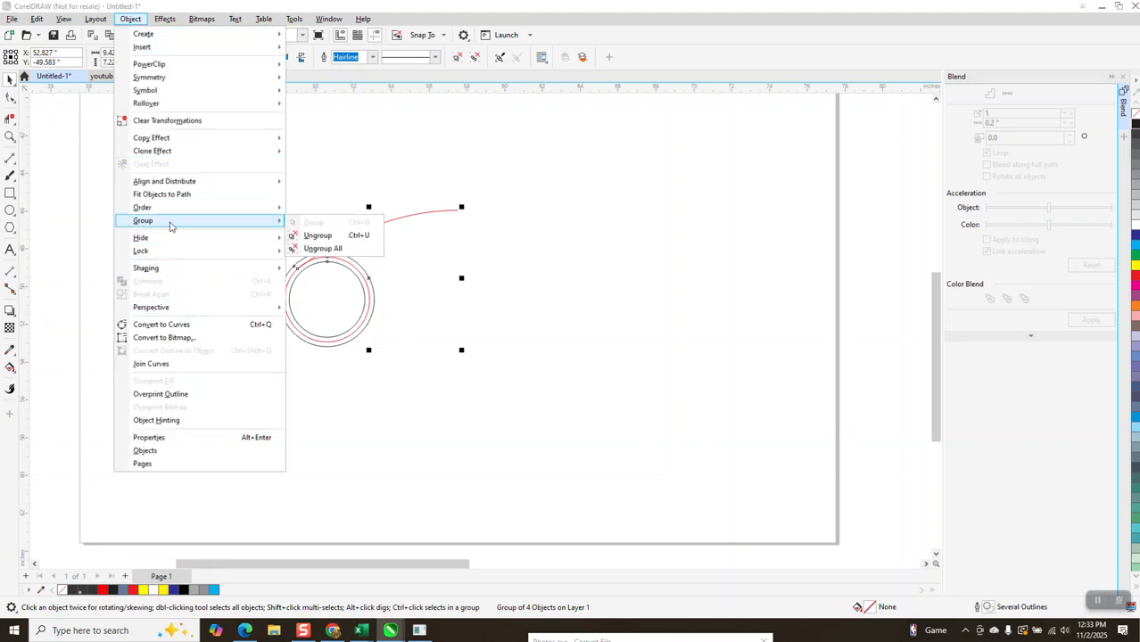
{"action": "left_click", "coordinate": [328, 235]}
{"action": "left_click", "coordinate": [382, 225]}
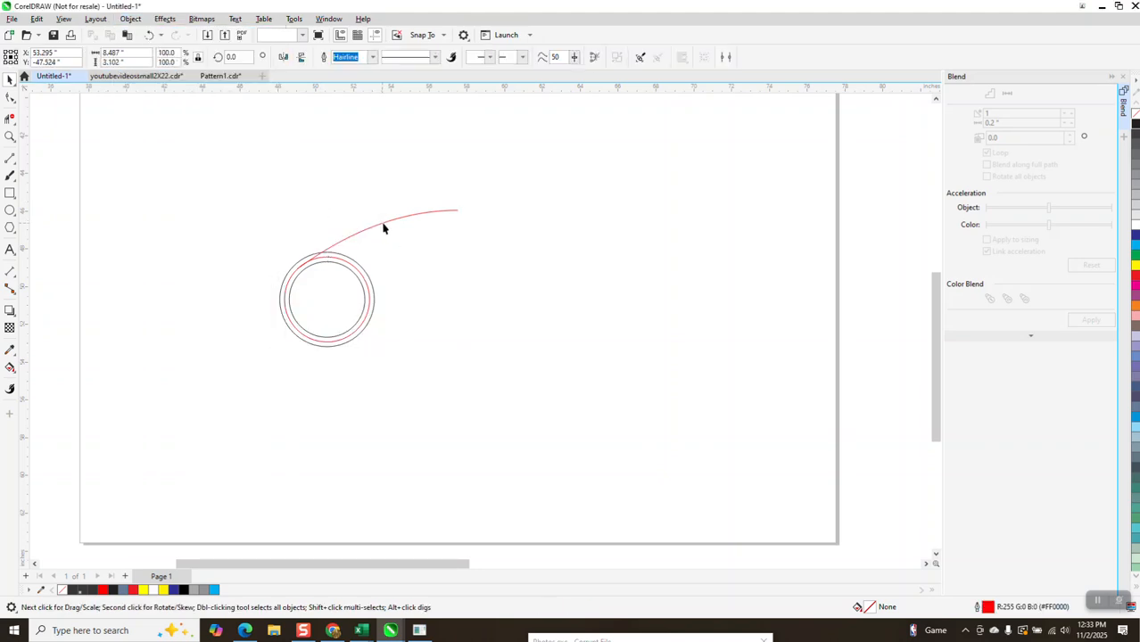
{"action": "left_click", "coordinate": [373, 57]}
{"action": "left_click", "coordinate": [354, 186]}
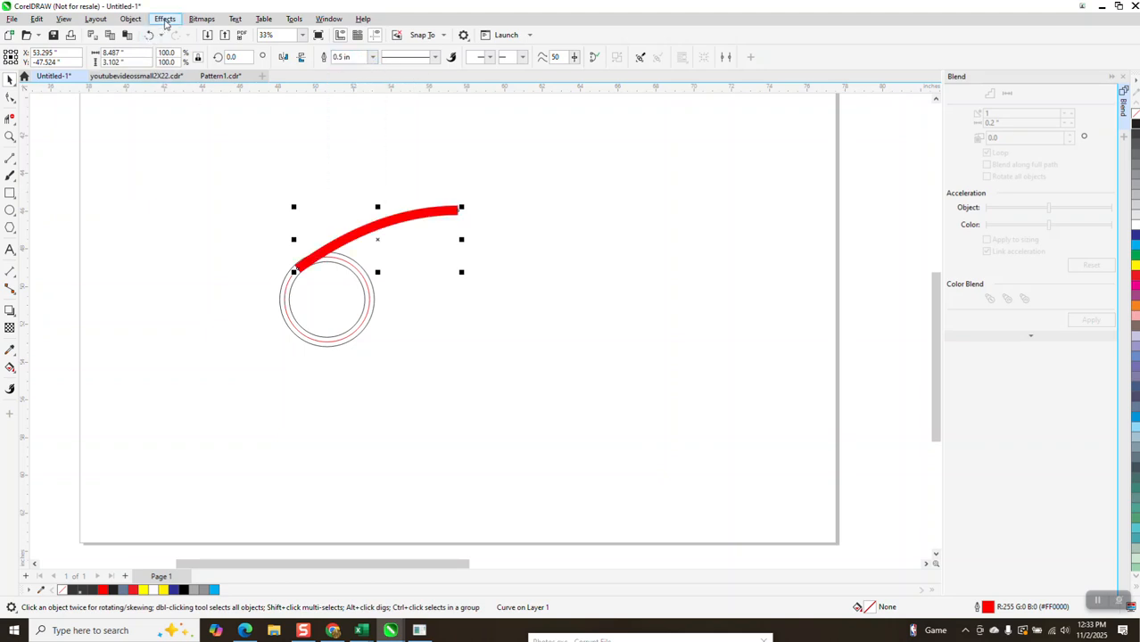
Convert the thick curve's outline to an object and give it no fill with a black hairline outline
{"action": "left_click", "coordinate": [130, 18]}
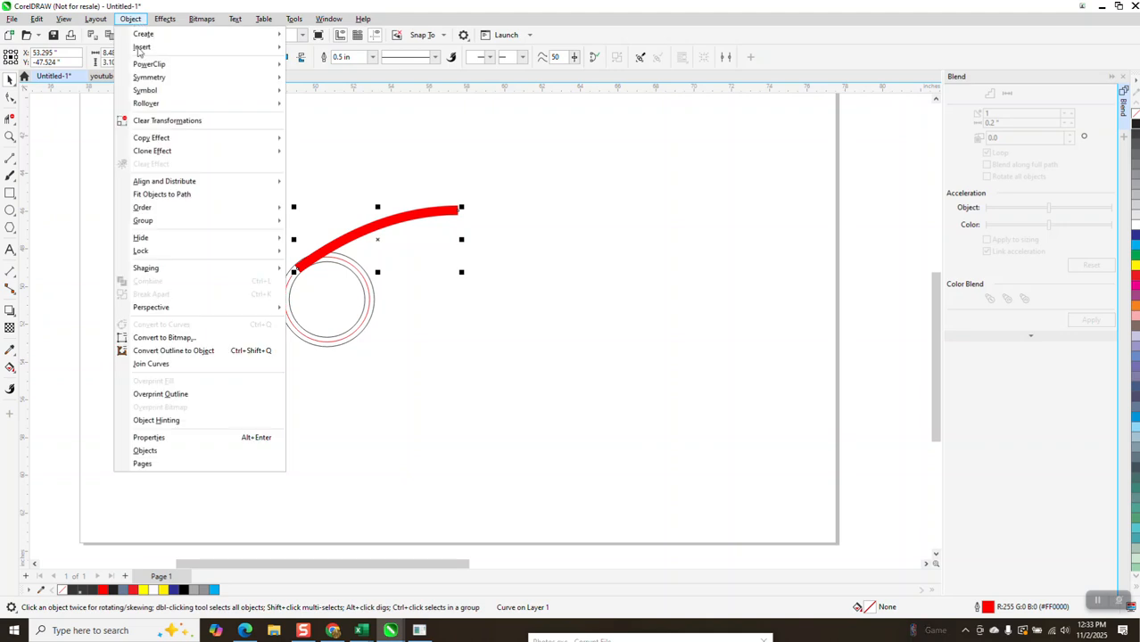
{"action": "left_click", "coordinate": [182, 351]}
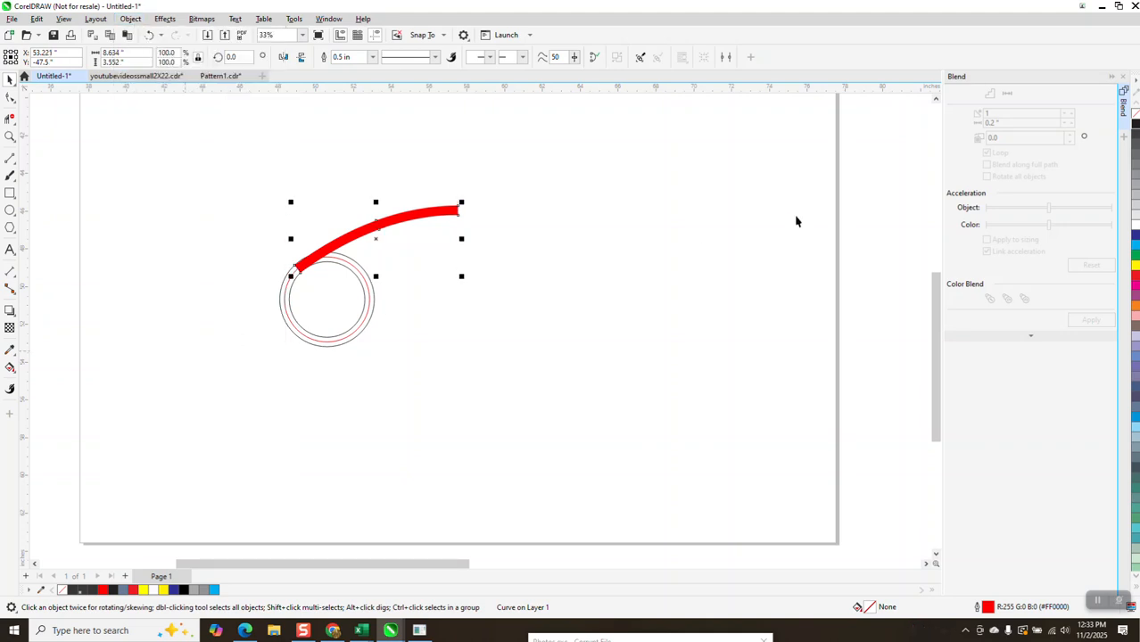
{"action": "left_click", "coordinate": [1134, 124]}
{"action": "left_click", "coordinate": [1135, 113]}
{"action": "right_click", "coordinate": [1135, 125]}
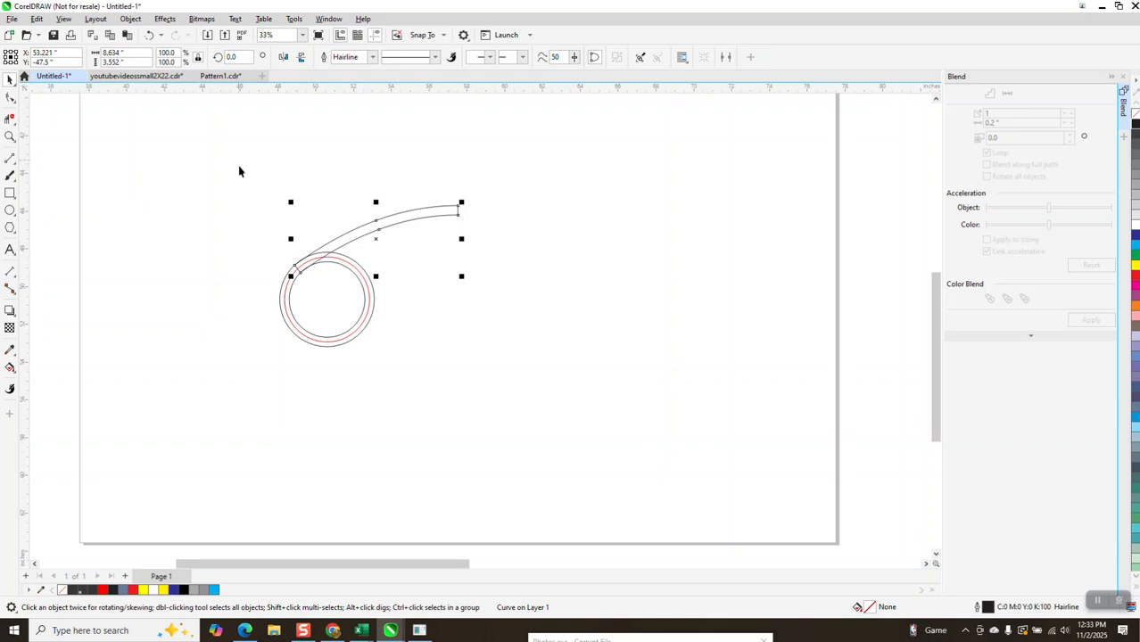
Select the ring and half arm and create a horizontally mirrored copy of them on the right side
{"action": "left_click_drag", "start_coordinate": [239, 170], "coordinate": [578, 384]}
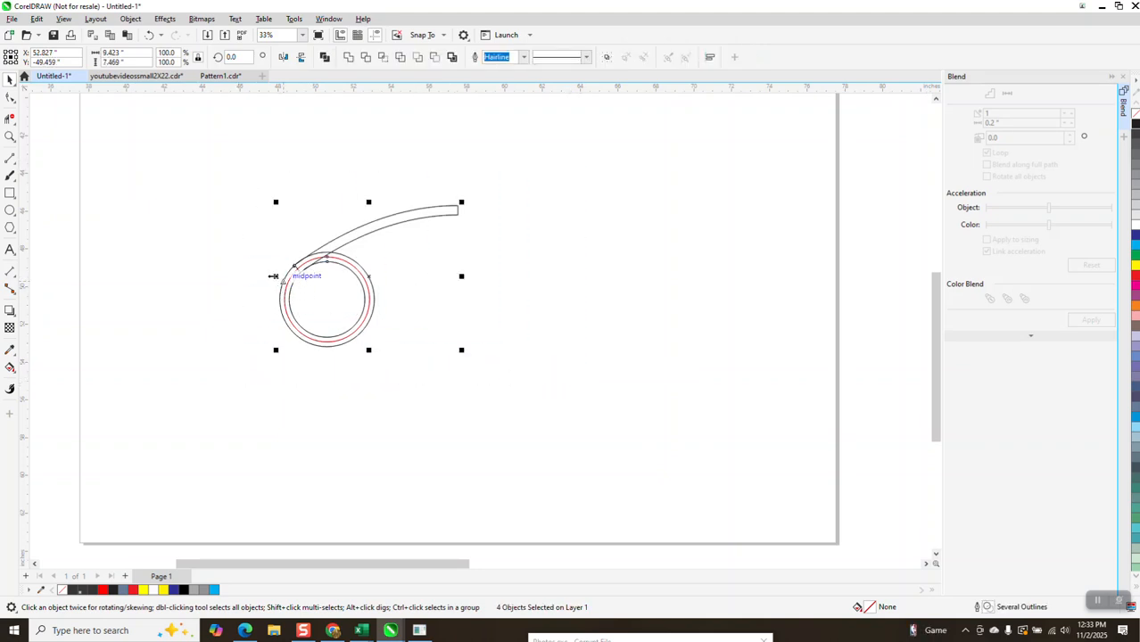
{"action": "left_click_drag", "start_coordinate": [274, 275], "coordinate": [469, 282]}
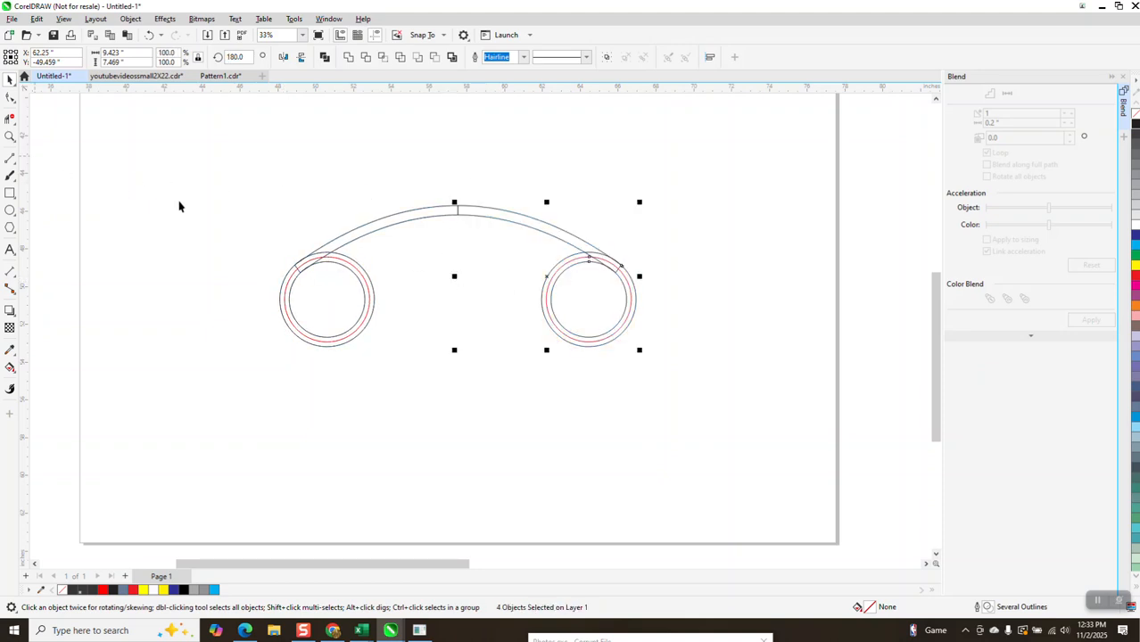
Delete the red middle circle from both the left and right rings
{"action": "left_click", "coordinate": [359, 275]}
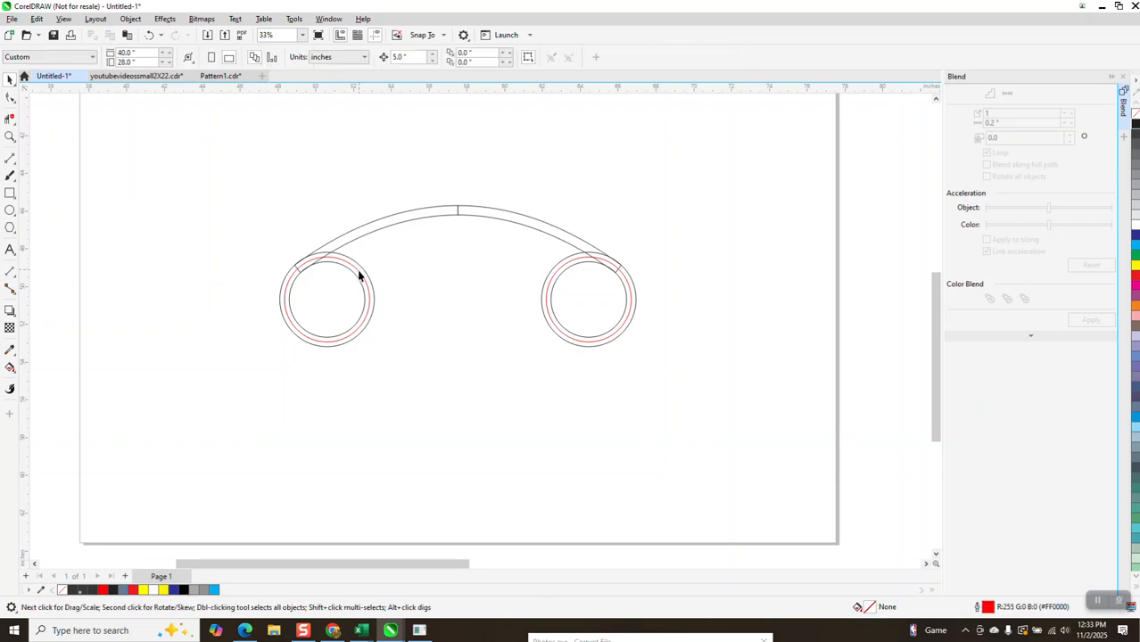
{"action": "left_click", "coordinate": [359, 272]}
{"action": "key", "text": "Delete"}
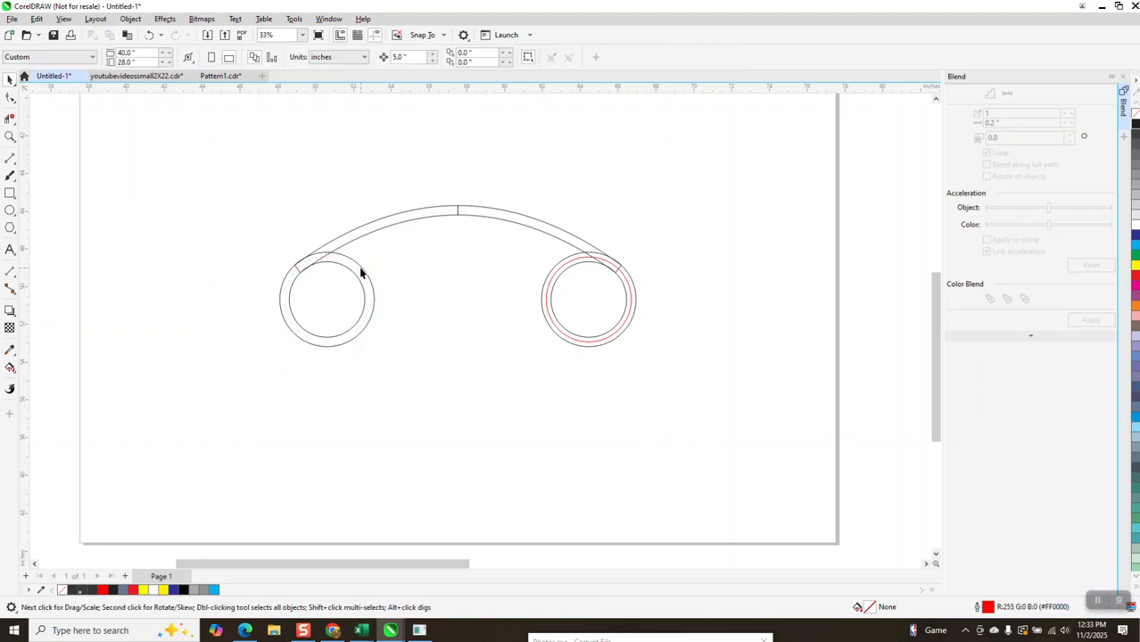
{"action": "left_click", "coordinate": [553, 279]}
{"action": "key", "text": "Delete"}
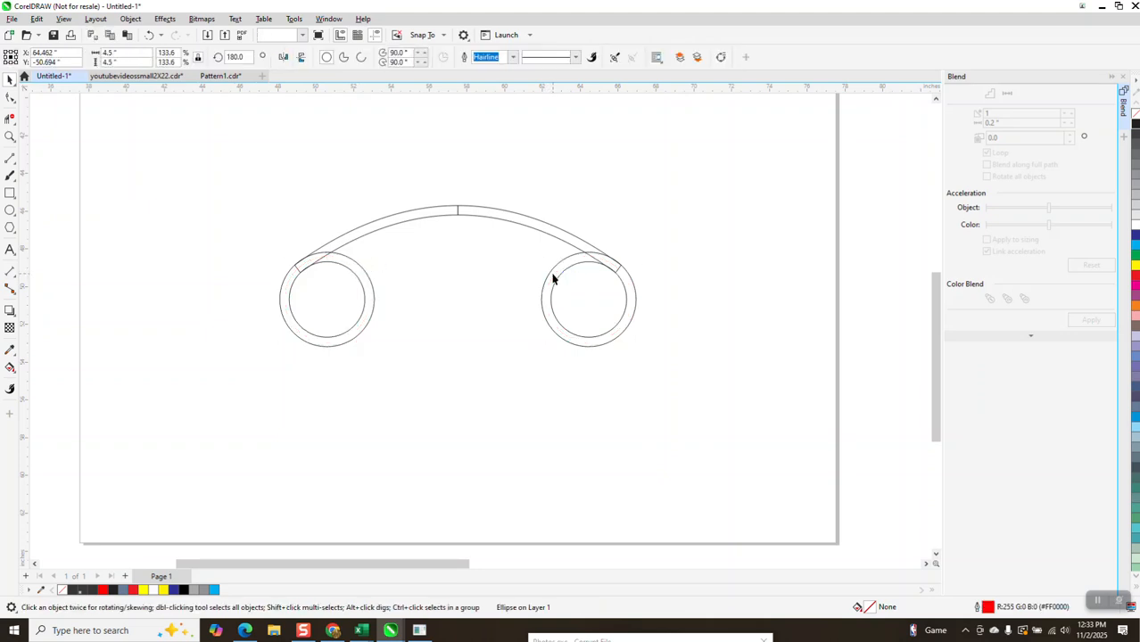
Select all the ring circles and both arm halves and weld them into a single shape
{"action": "left_click_drag", "start_coordinate": [232, 172], "coordinate": [679, 402]}
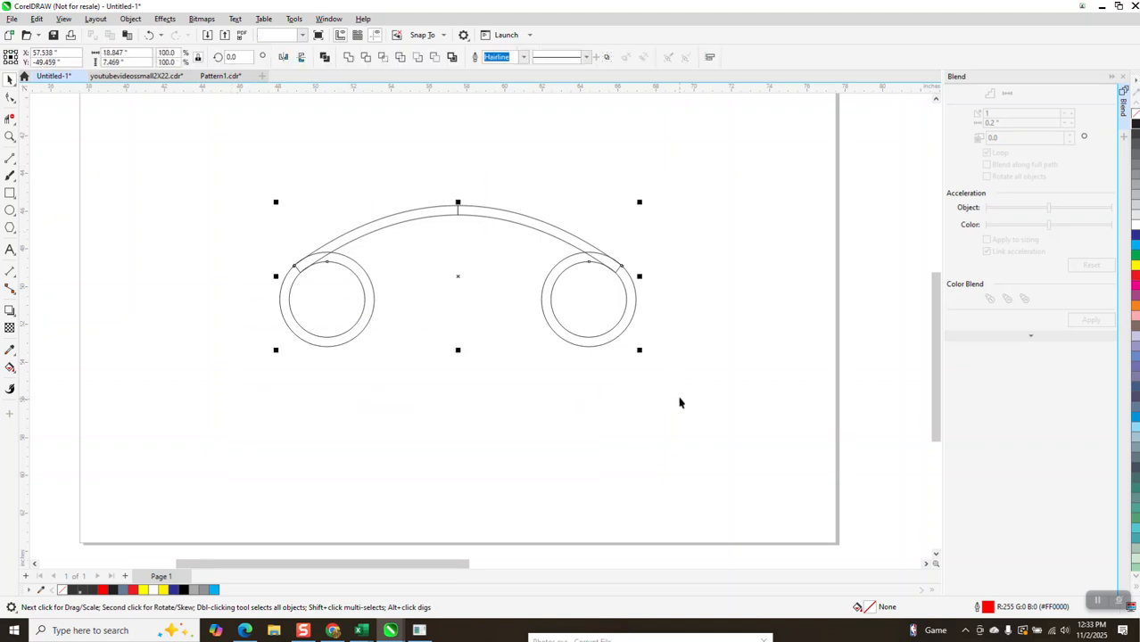
{"action": "left_click", "coordinate": [349, 57]}
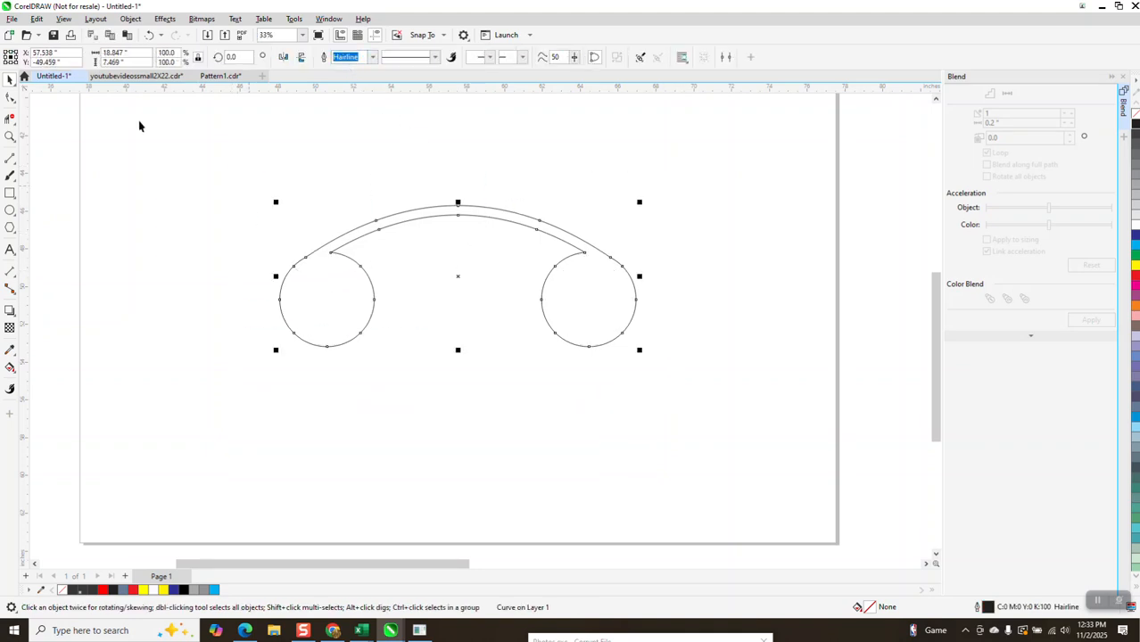
Undo the last weld of the ring circles and the two arm halves
{"action": "left_click", "coordinate": [149, 35]}
{"action": "scroll", "coordinate": [290, 152], "scroll_direction": "down", "scroll_amount": 1}
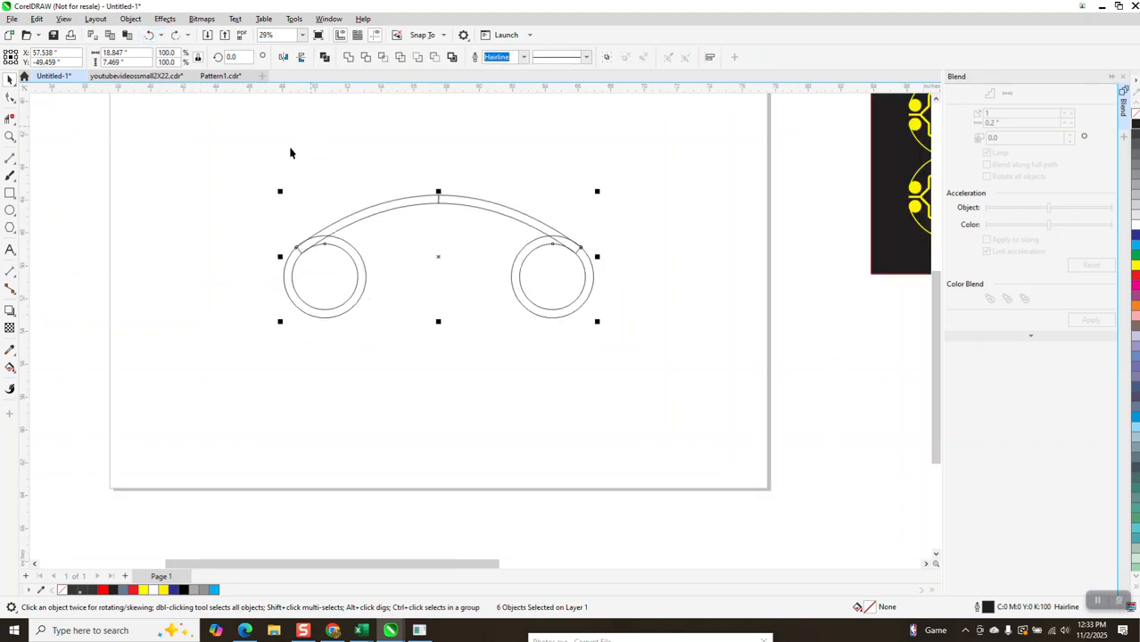
{"action": "left_click_drag", "start_coordinate": [221, 163], "coordinate": [348, 247]}
{"action": "left_click_drag", "start_coordinate": [698, 353], "coordinate": [698, 352]}
{"action": "left_click", "coordinate": [131, 19]}
{"action": "mouse_move", "coordinate": [184, 225]}
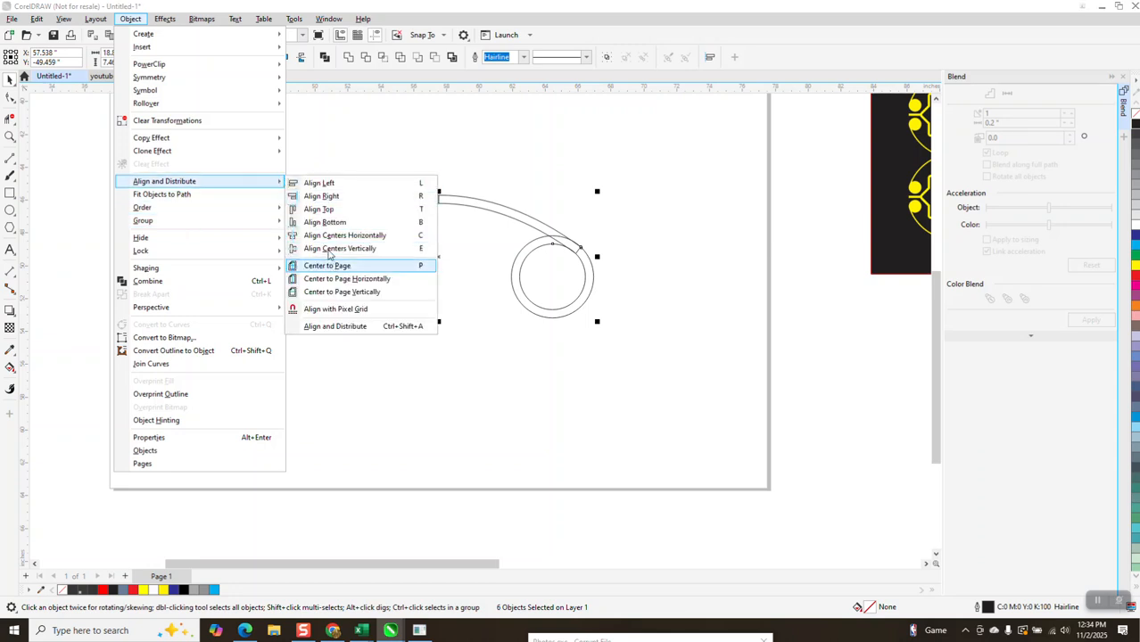
{"action": "left_click", "coordinate": [366, 137]}
Move the inner circles of both rings straight down 10 inches, clear of the outer circles and arm
{"action": "left_click", "coordinate": [347, 282]}
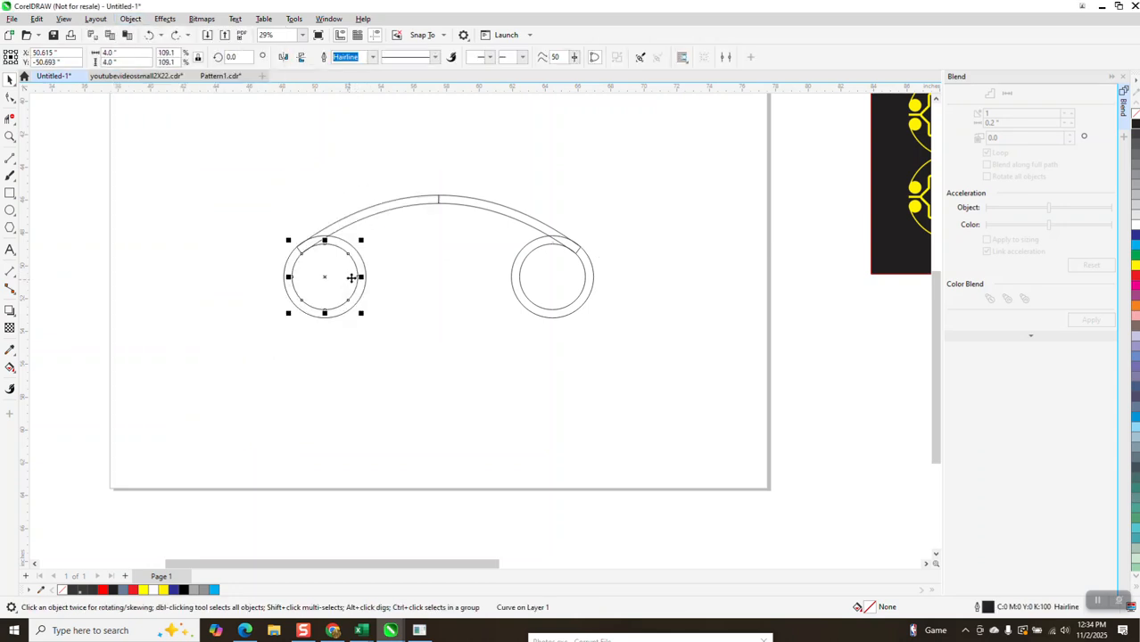
{"action": "left_click_drag", "start_coordinate": [352, 278], "coordinate": [352, 359]}
{"action": "key", "text": "Down"}
{"action": "left_click", "coordinate": [548, 279]}
{"action": "key", "text": "Down"}
{"action": "key", "text": "Down"}
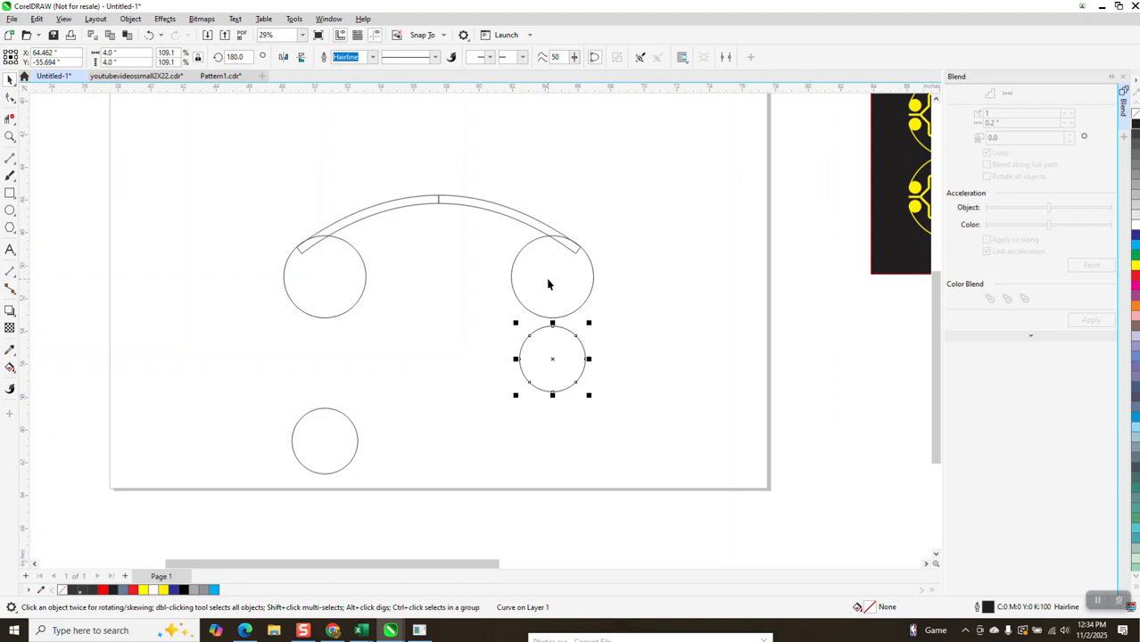
Weld the two outer circles and both arm halves into a single shape, leaving out the inner circles
{"action": "left_click_drag", "start_coordinate": [235, 177], "coordinate": [355, 289]}
{"action": "left_click_drag", "start_coordinate": [697, 383], "coordinate": [698, 383]}
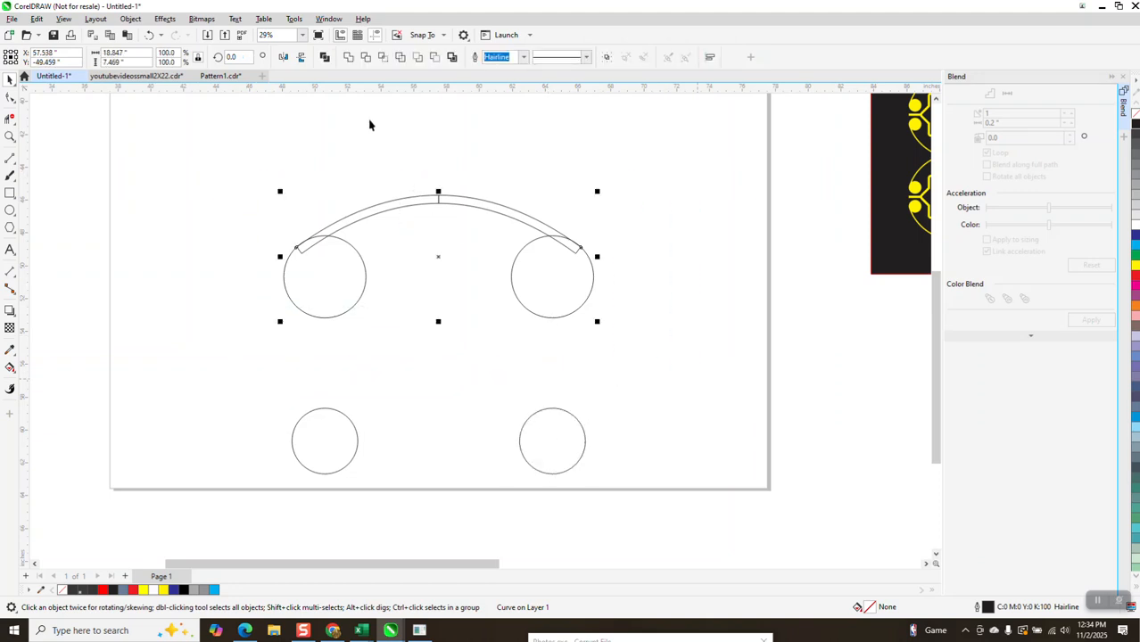
{"action": "key", "text": "ctrl+l"}
Move both inner circles back up 10 inches into the rings of the welded shape
{"action": "left_click_drag", "start_coordinate": [259, 371], "coordinate": [637, 504]}
{"action": "key", "text": "Up"}
{"action": "key", "text": "Up"}
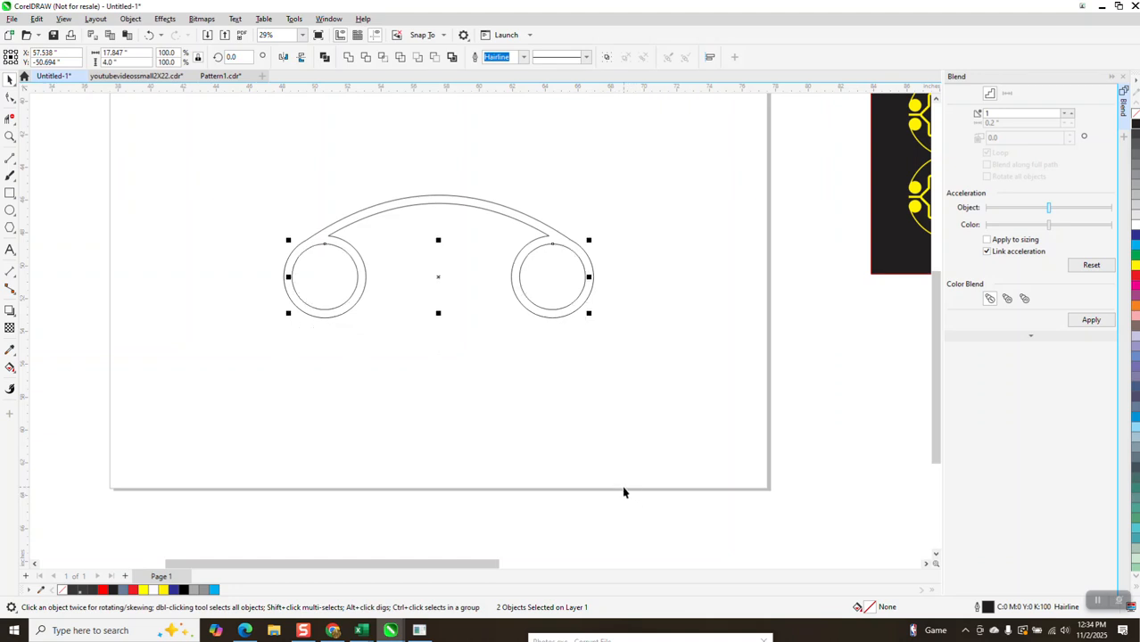
Use Smart Fill to create a blue shape from the enclosed band of the rings and arm
{"action": "left_click", "coordinate": [10, 366]}
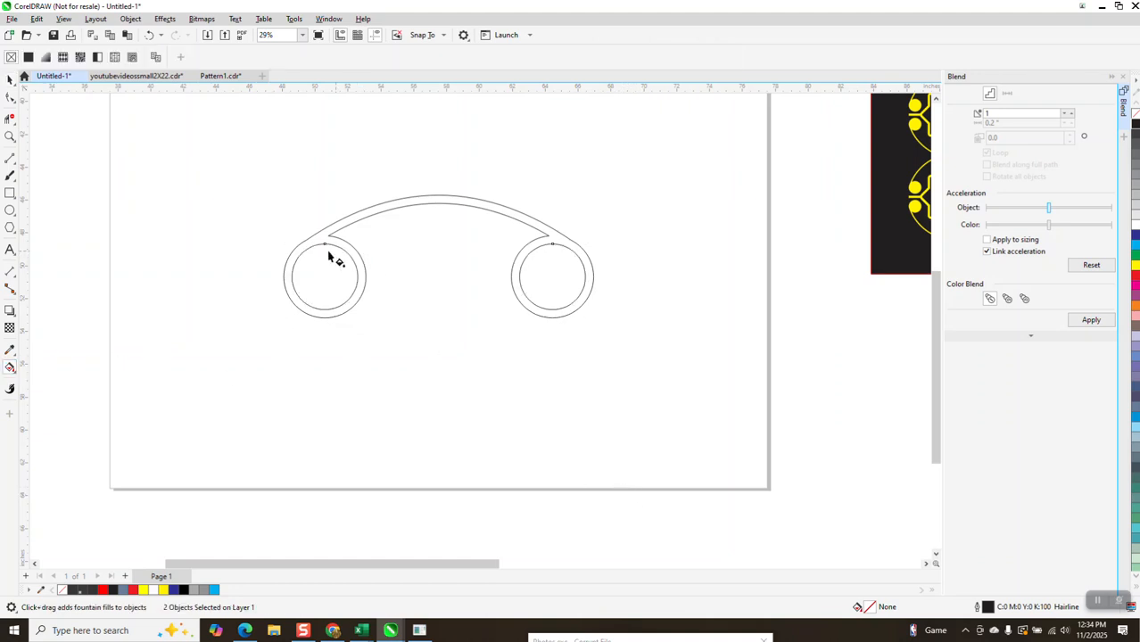
{"action": "left_click", "coordinate": [17, 374]}
{"action": "left_click", "coordinate": [54, 380]}
{"action": "left_click", "coordinate": [322, 241]}
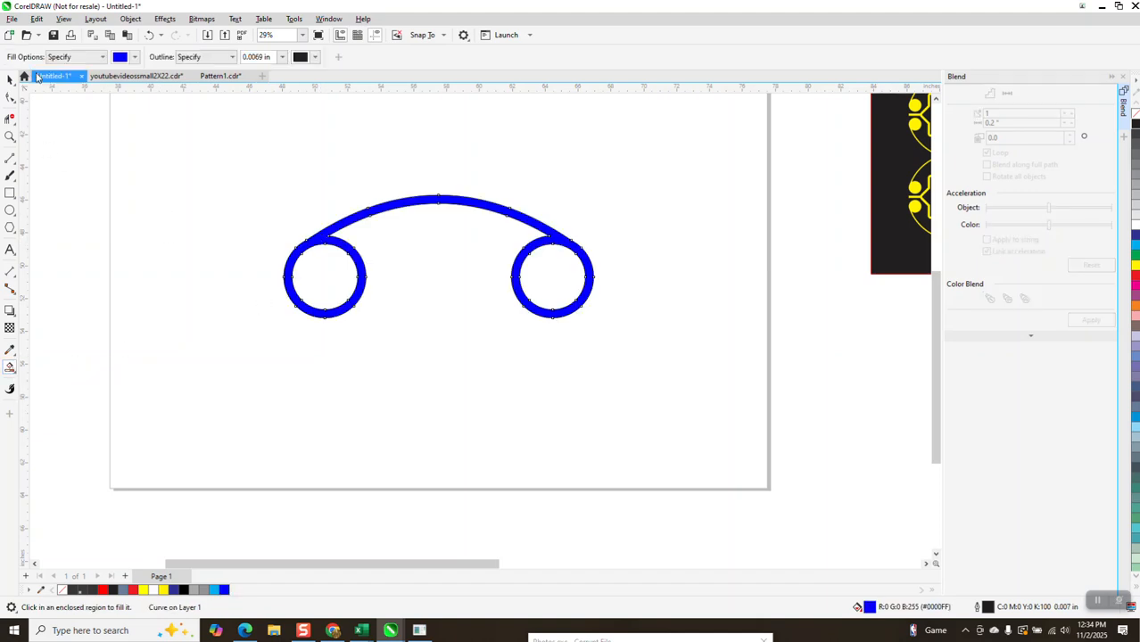
Move the blue shape to the left beyond the page edge and delete the welded outline and two inner circles it was made from
{"action": "left_click", "coordinate": [10, 78]}
{"action": "scroll", "coordinate": [374, 318], "scroll_direction": "down", "scroll_amount": 2}
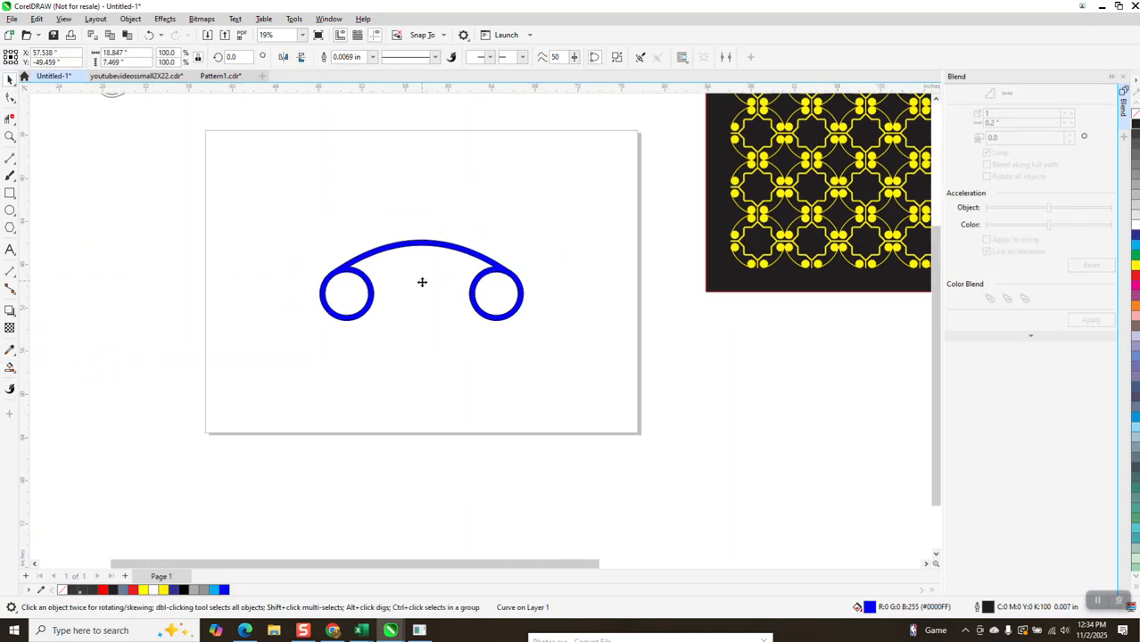
{"action": "left_click_drag", "start_coordinate": [423, 283], "coordinate": [247, 191]}
{"action": "left_click_drag", "start_coordinate": [284, 228], "coordinate": [600, 387]}
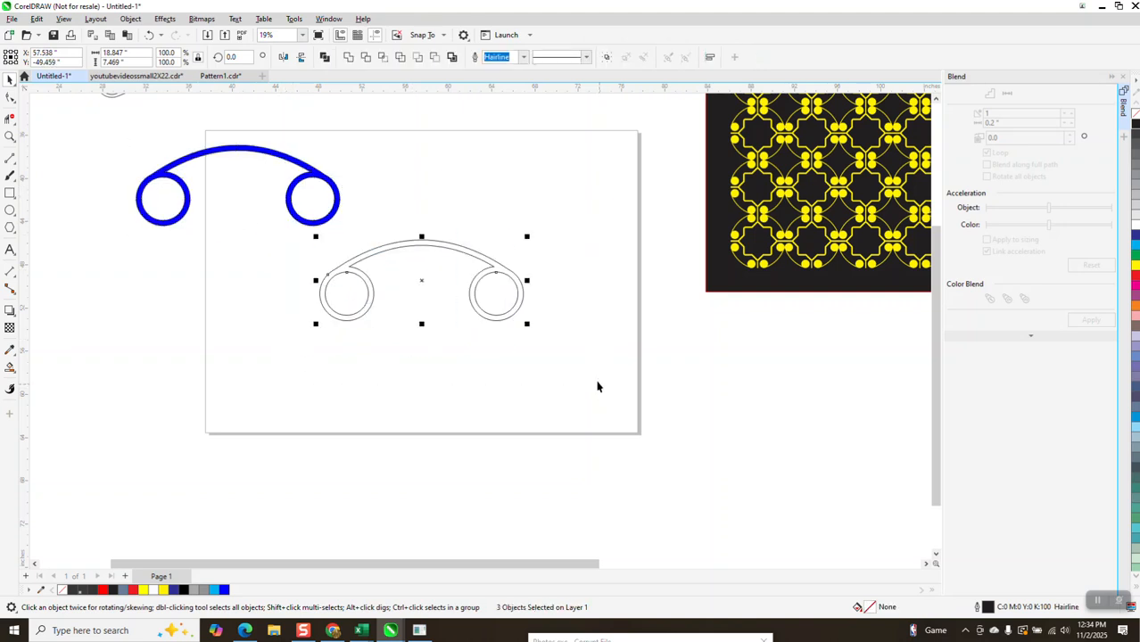
{"action": "key", "text": "Delete"}
{"action": "scroll", "coordinate": [433, 358], "scroll_direction": "down", "scroll_amount": 2}
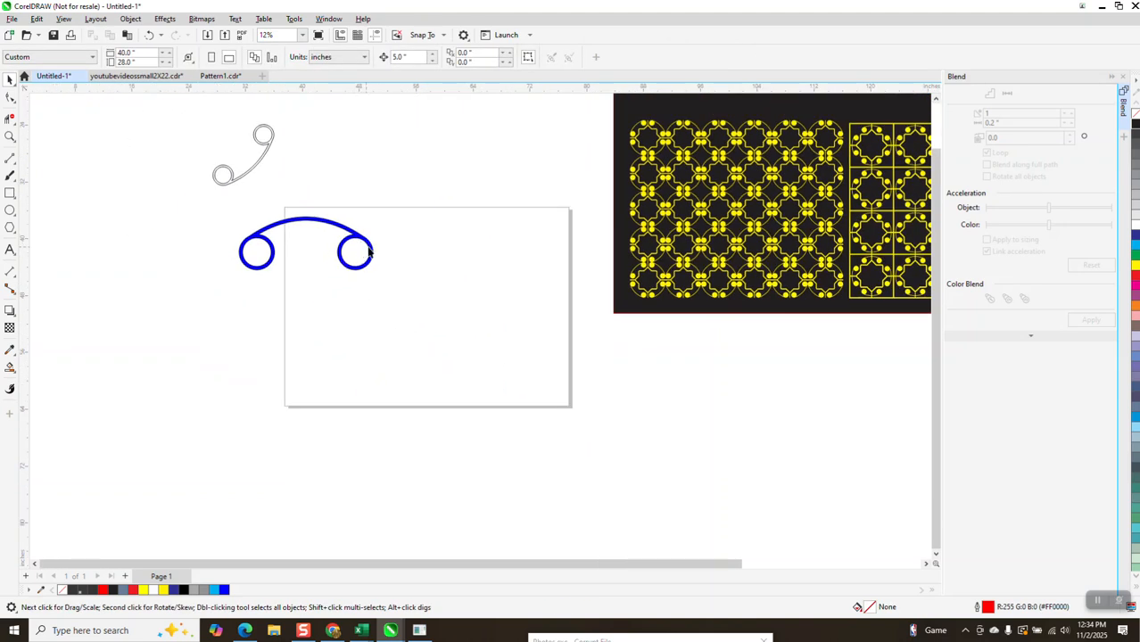
{"action": "left_click_drag", "start_coordinate": [367, 253], "coordinate": [319, 256]}
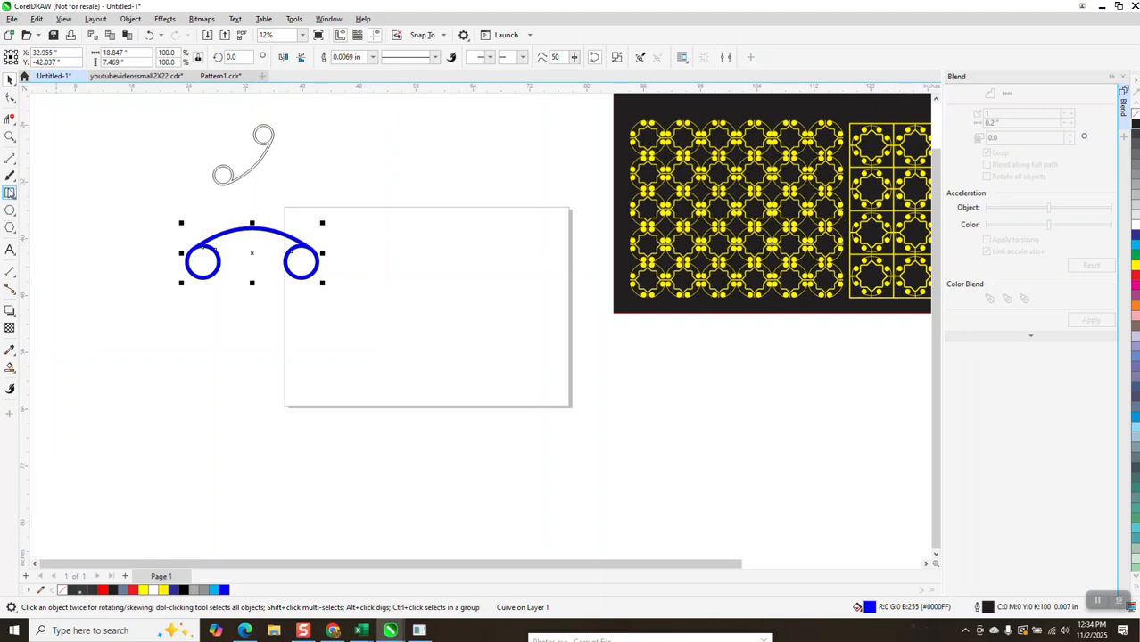
Draw a square about 6.2 inches wide on the page and round all its corners to 0.3 inches
{"action": "left_click", "coordinate": [10, 193]}
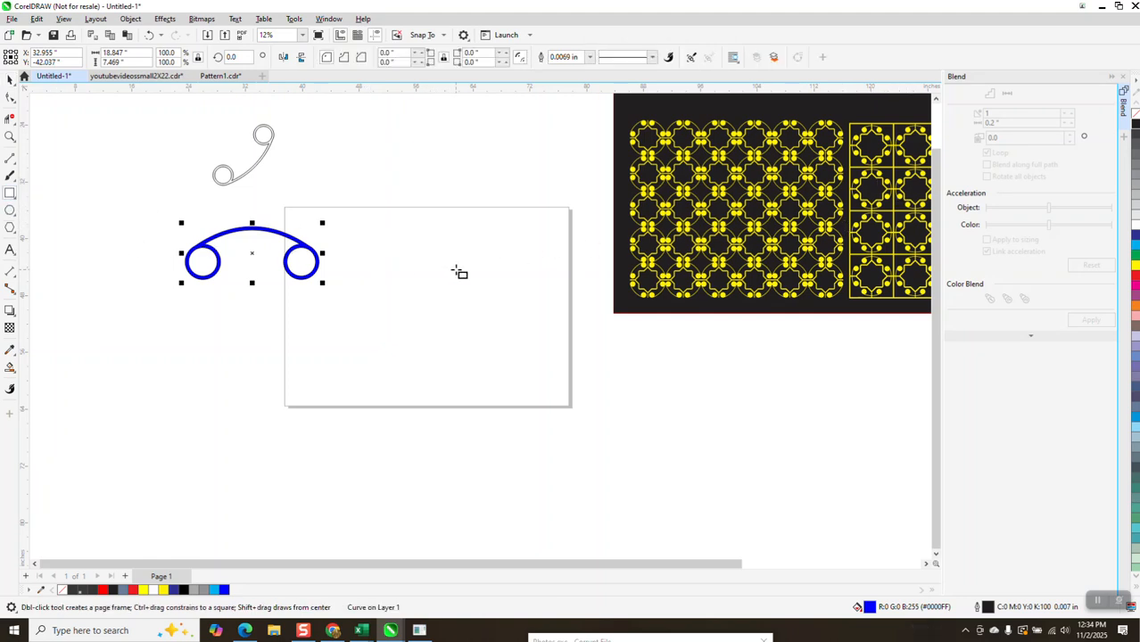
{"action": "left_click_drag", "start_coordinate": [458, 267], "coordinate": [420, 314]}
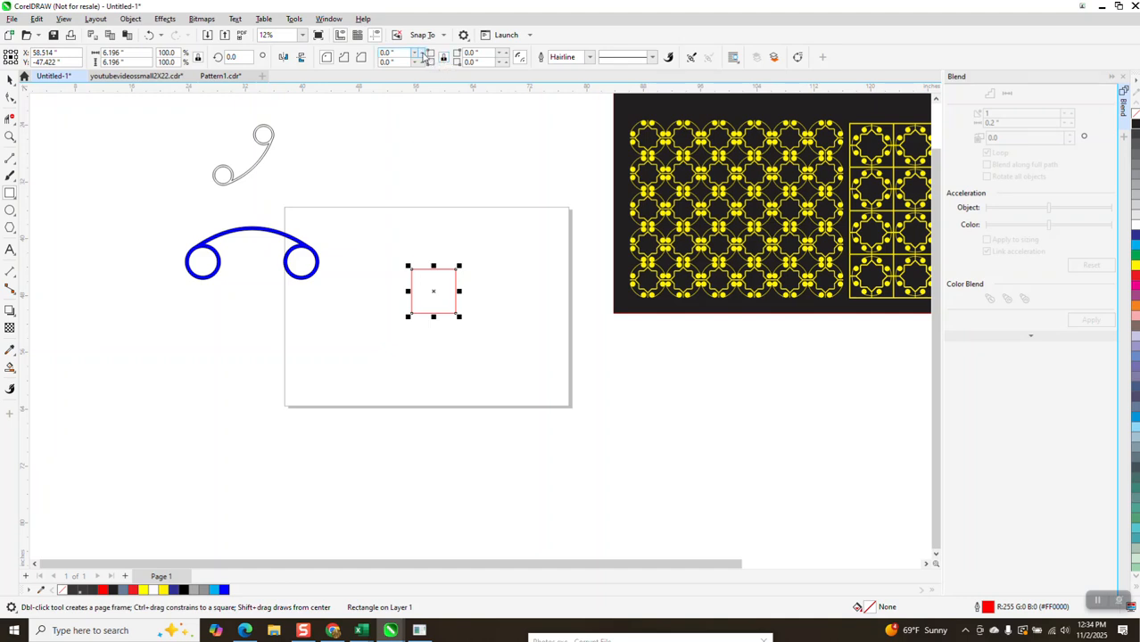
{"action": "left_click", "coordinate": [416, 53]}
{"action": "left_click", "coordinate": [417, 53]}
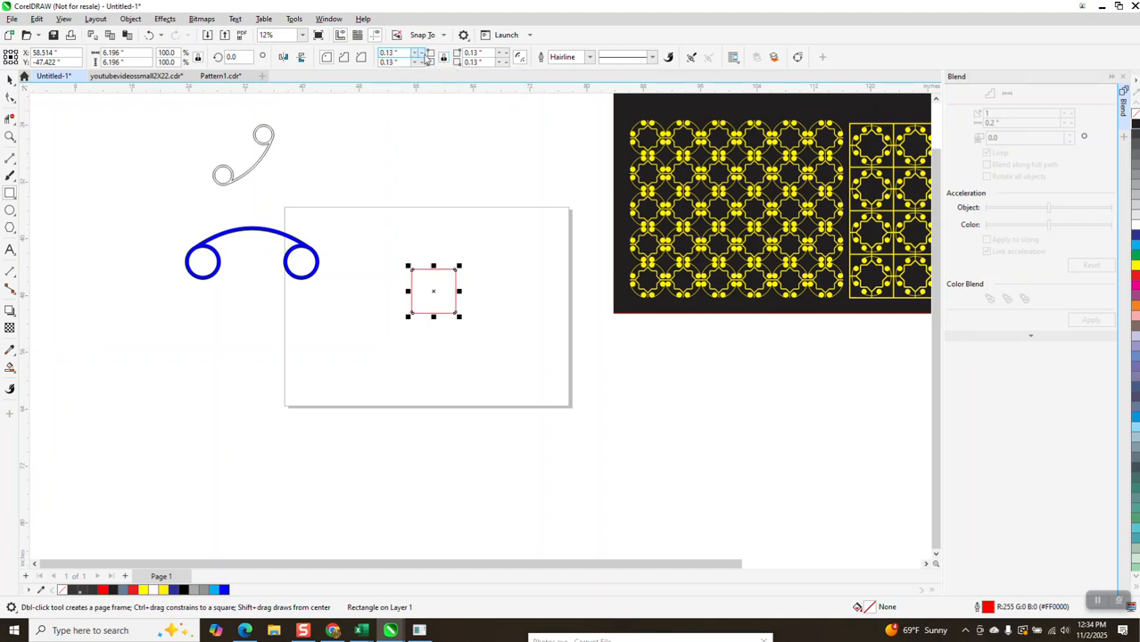
{"action": "left_click", "coordinate": [10, 136]}
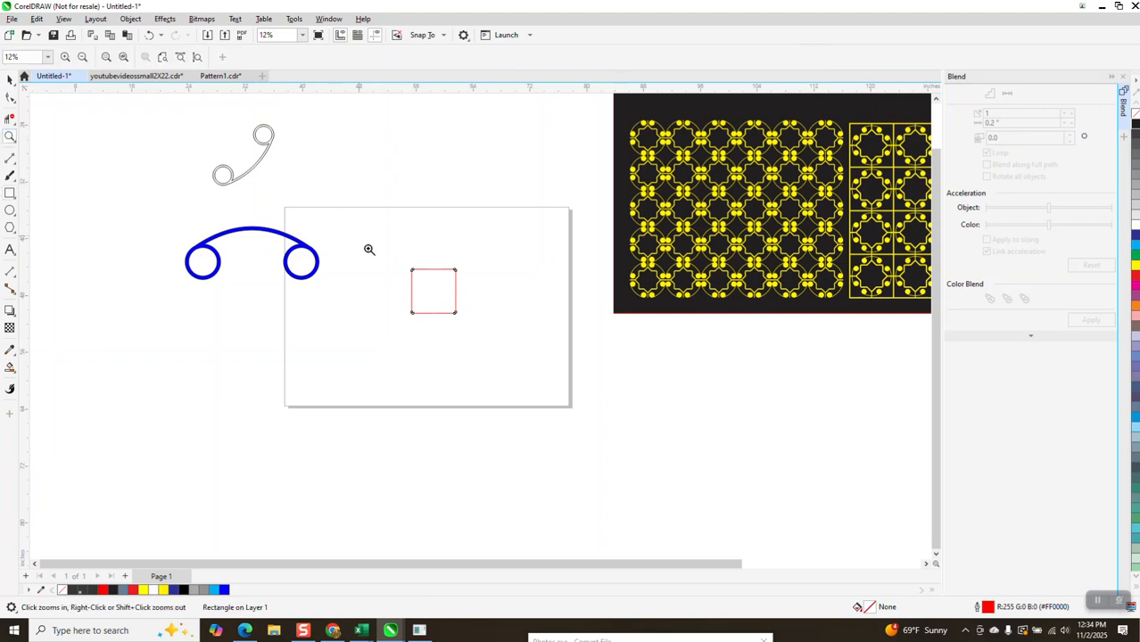
{"action": "left_click_drag", "start_coordinate": [369, 250], "coordinate": [531, 367]}
{"action": "left_click", "coordinate": [10, 78]}
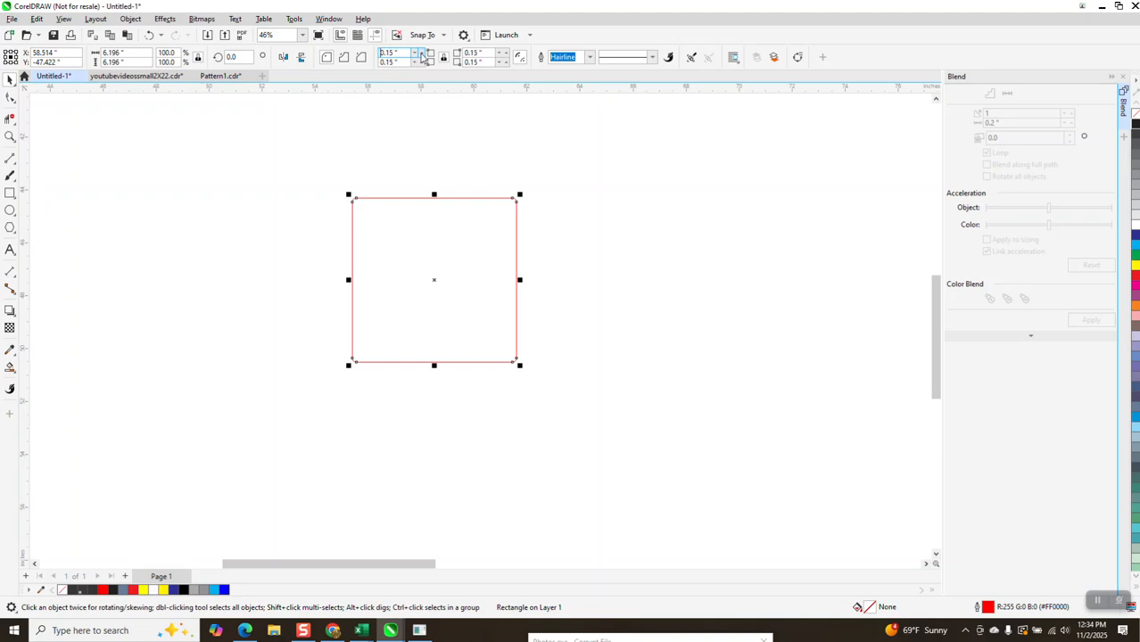
{"action": "left_click", "coordinate": [415, 53]}
{"action": "left_click", "coordinate": [421, 54]}
Center the rounded square on the page and add a copy of it rotated 45 degrees
{"action": "left_click", "coordinate": [10, 81]}
{"action": "key", "text": "p"}
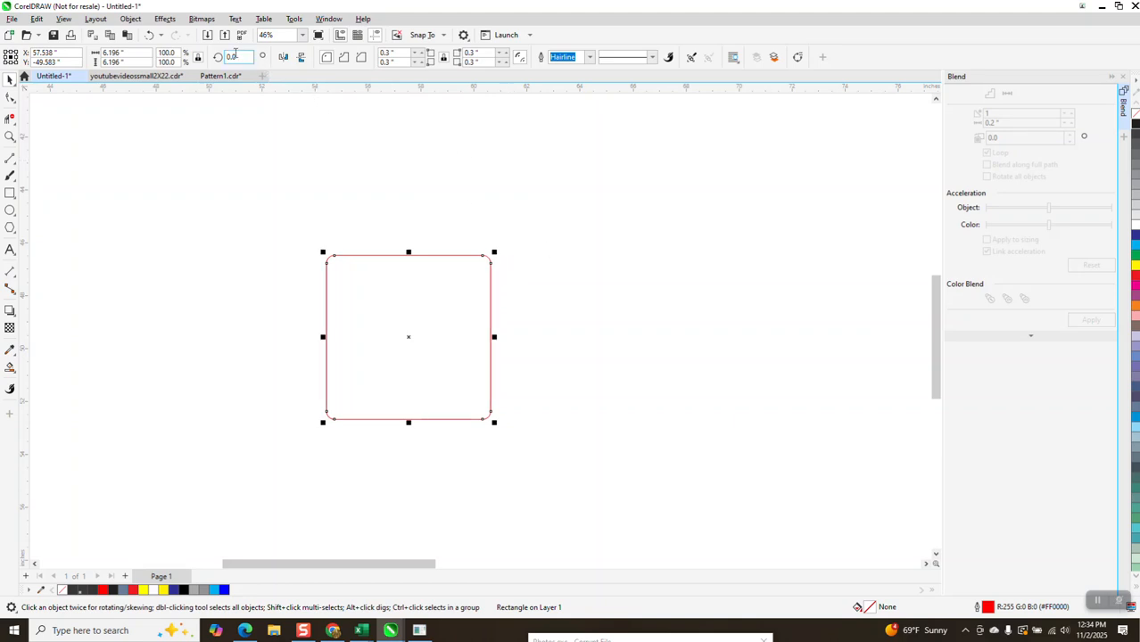
{"action": "left_click", "coordinate": [240, 57]}
{"action": "type", "text": "45"}
{"action": "key", "text": "Return"}
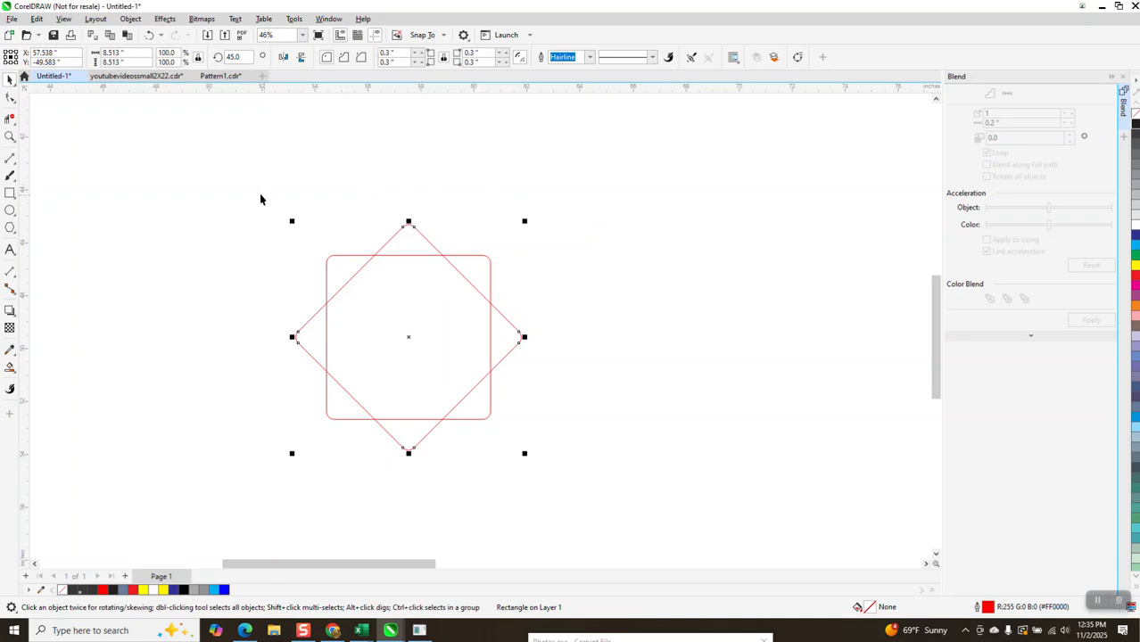
Convert both squares' outlines to objects and give them no fill with a black 0.5 inch outline
{"action": "left_click_drag", "start_coordinate": [239, 192], "coordinate": [596, 486]}
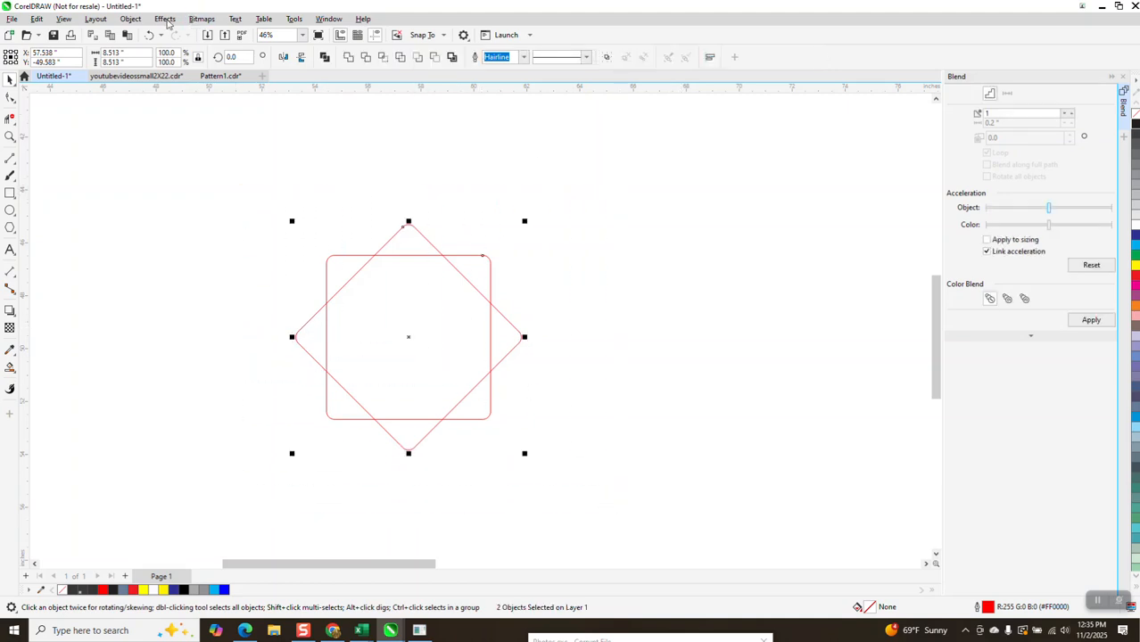
{"action": "left_click", "coordinate": [132, 19]}
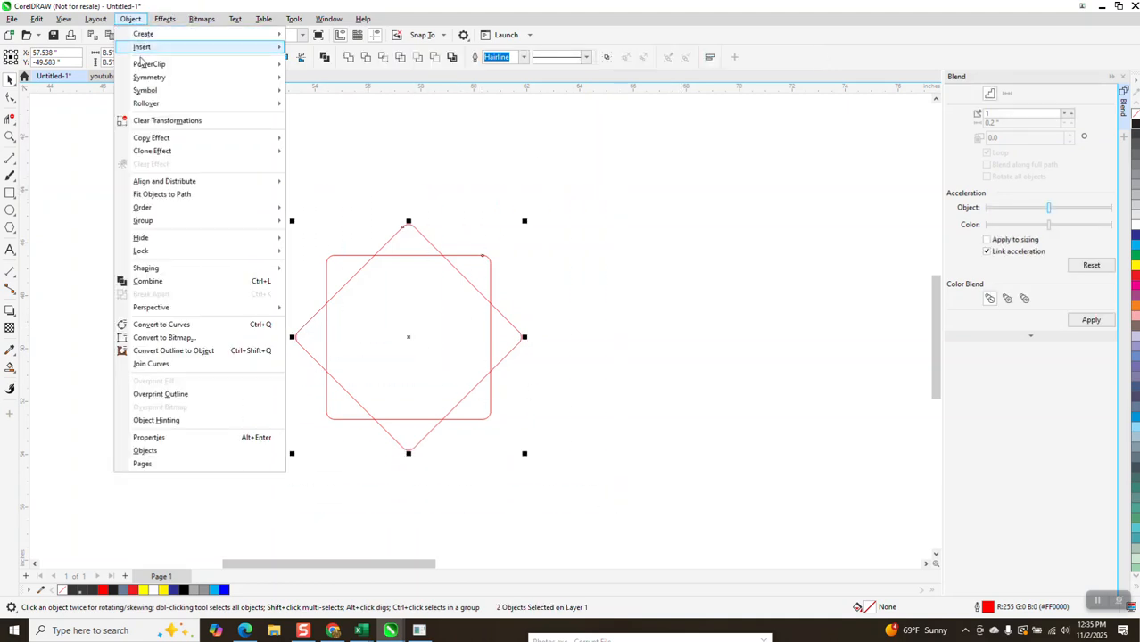
{"action": "left_click", "coordinate": [183, 354]}
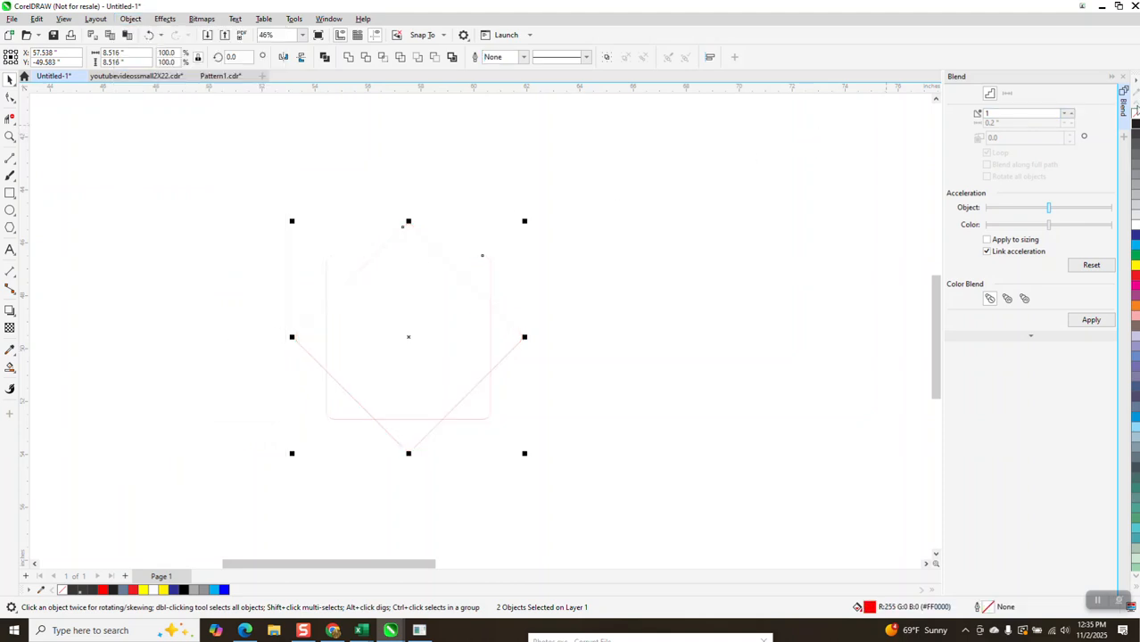
{"action": "right_click", "coordinate": [1133, 124]}
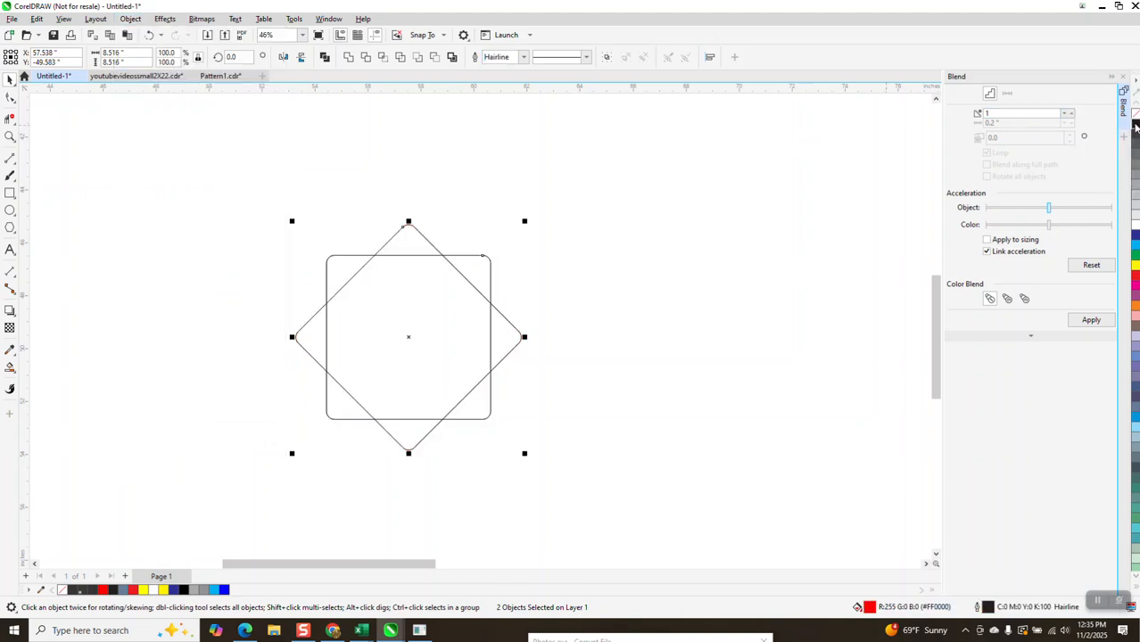
{"action": "left_click", "coordinate": [523, 57]}
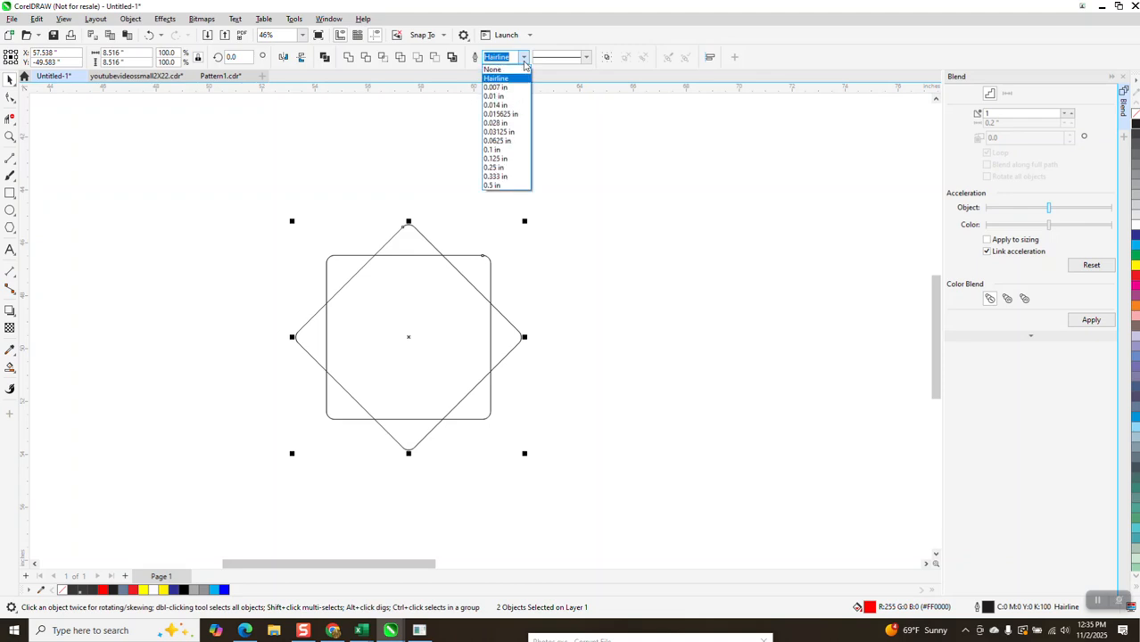
{"action": "left_click", "coordinate": [507, 186]}
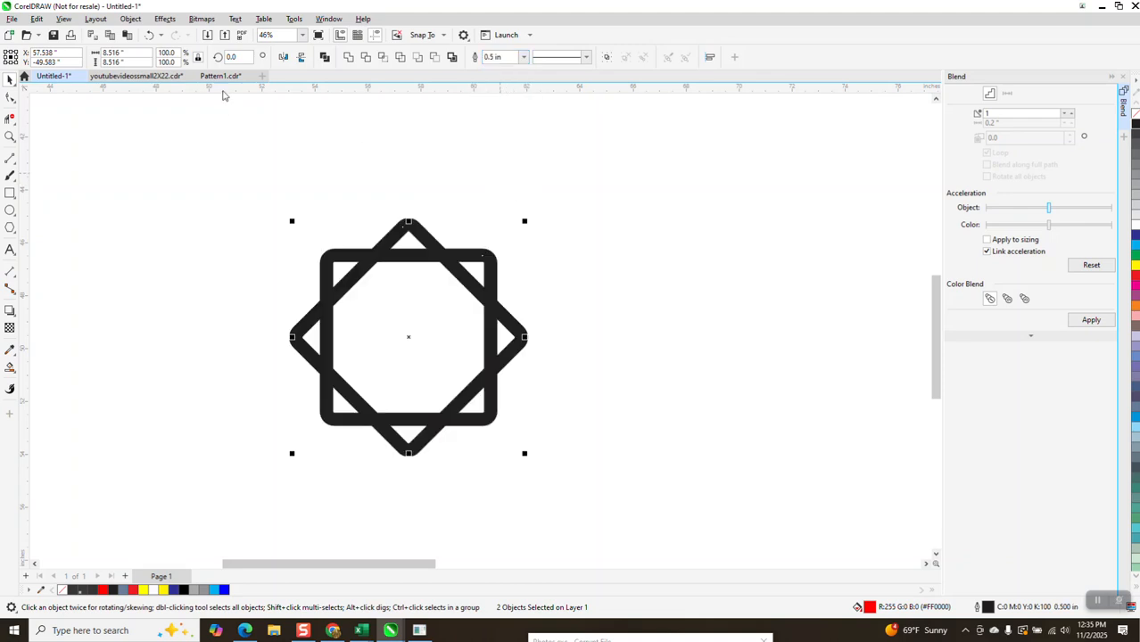
{"action": "left_click", "coordinate": [1135, 122]}
{"action": "left_click_drag", "start_coordinate": [266, 204], "coordinate": [656, 511]}
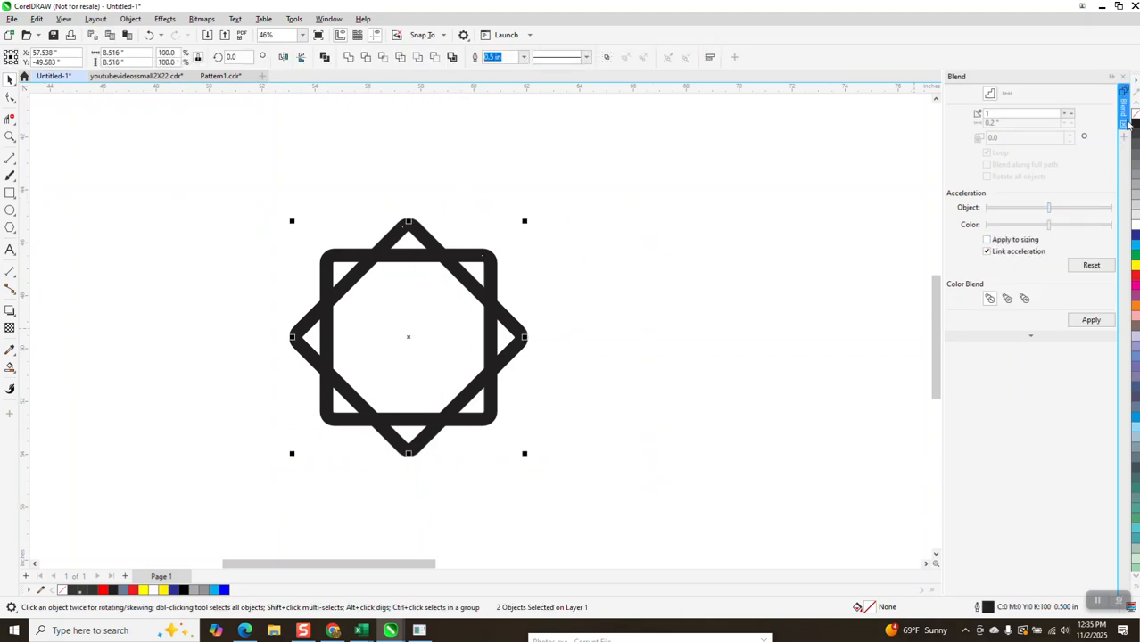
{"action": "key", "text": "ctrl+l"}
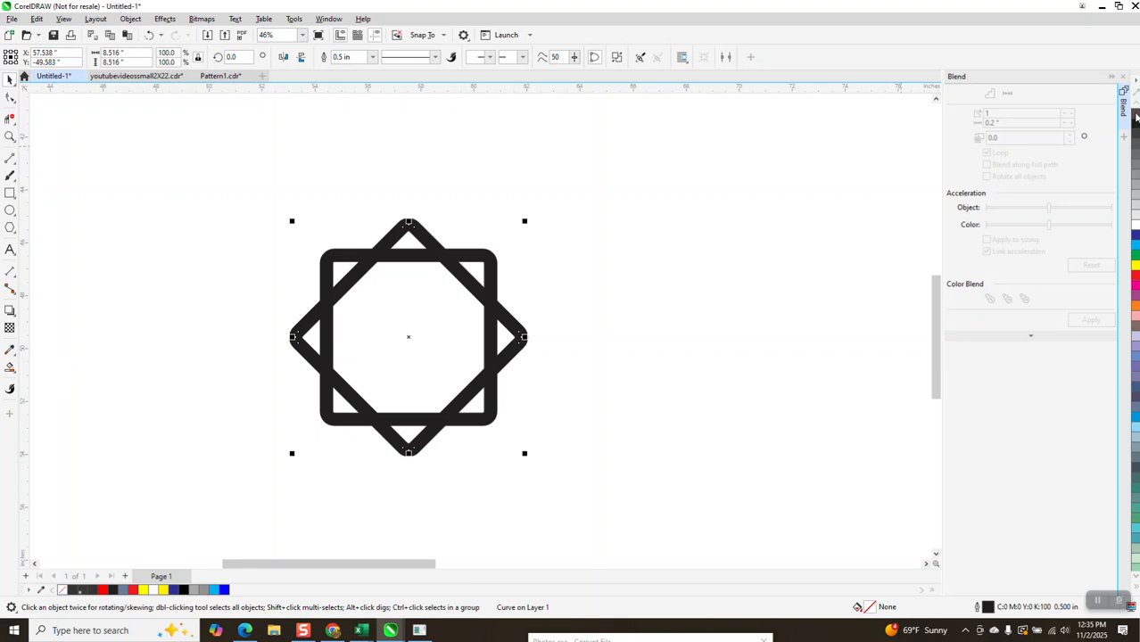
{"action": "left_click_drag", "start_coordinate": [263, 160], "coordinate": [629, 513]}
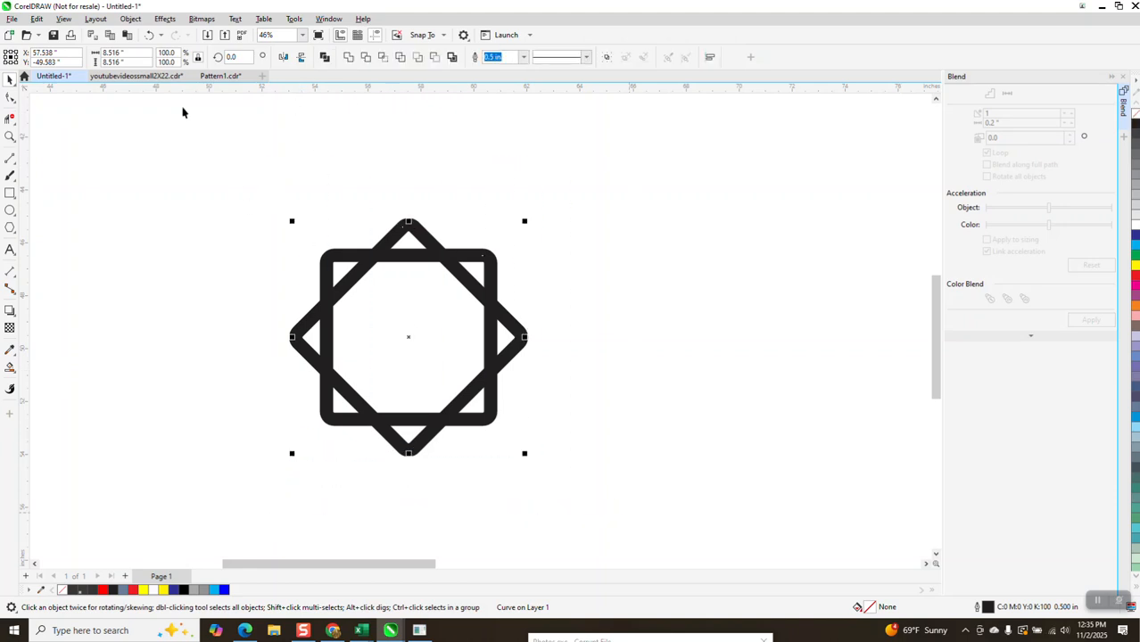
{"action": "key", "text": "ctrl+k"}
Convert the thick outlines of both squares to objects and give them no fill with a black hairline outline
{"action": "left_click", "coordinate": [132, 22]}
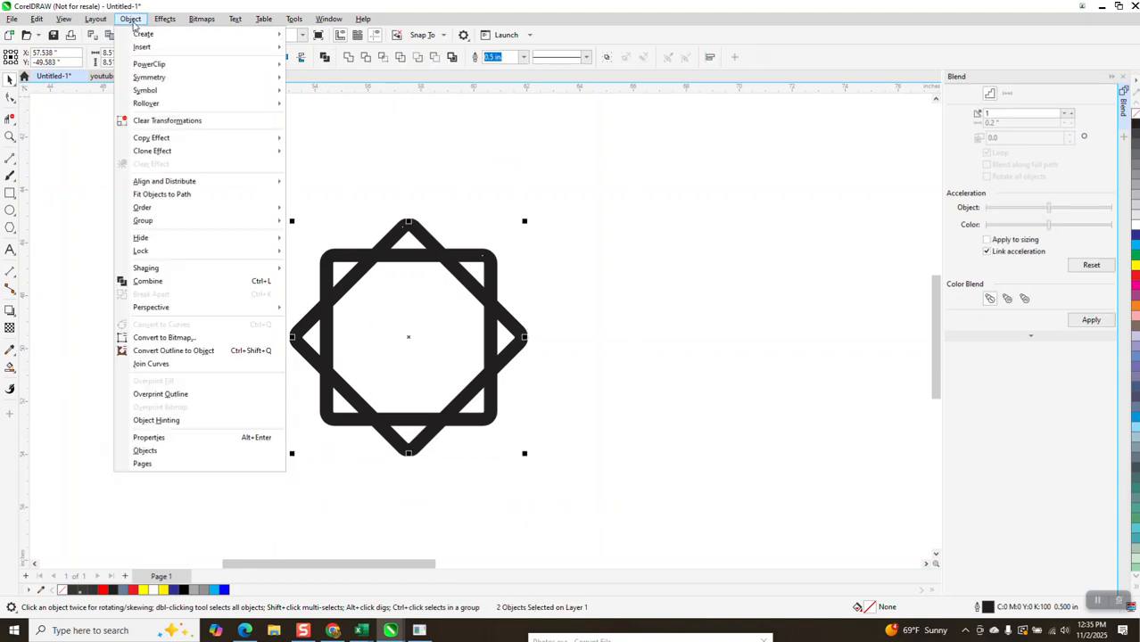
{"action": "left_click", "coordinate": [211, 351]}
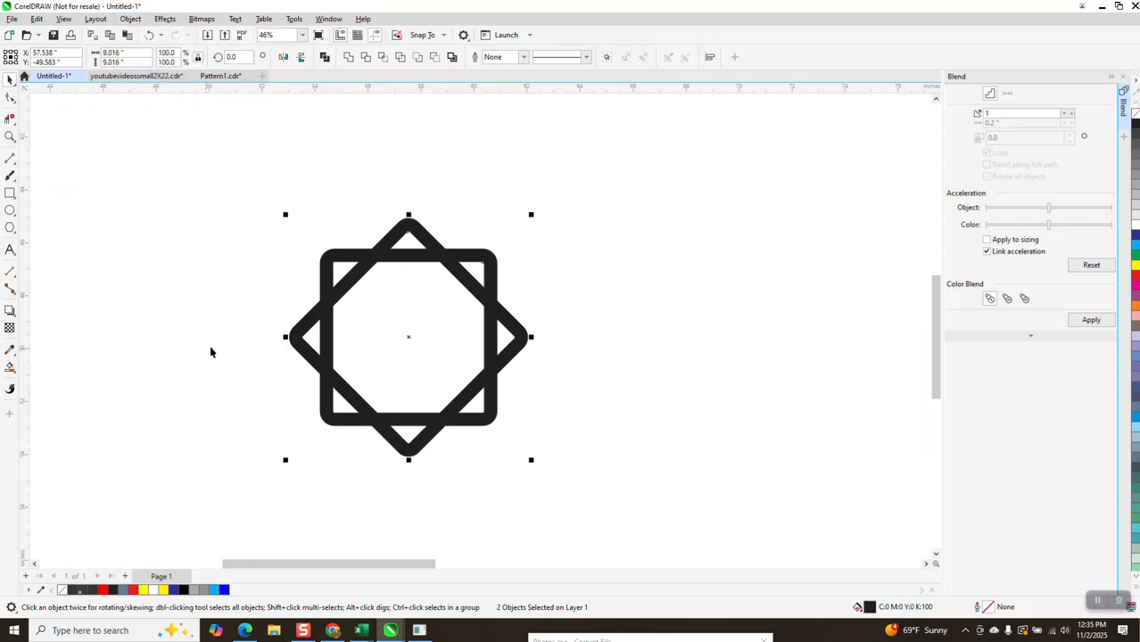
{"action": "left_click", "coordinate": [1135, 113]}
{"action": "right_click", "coordinate": [1135, 124]}
Weld the two overlapping square frames into a single eight-pointed star shape
{"action": "left_click_drag", "start_coordinate": [216, 168], "coordinate": [633, 501]}
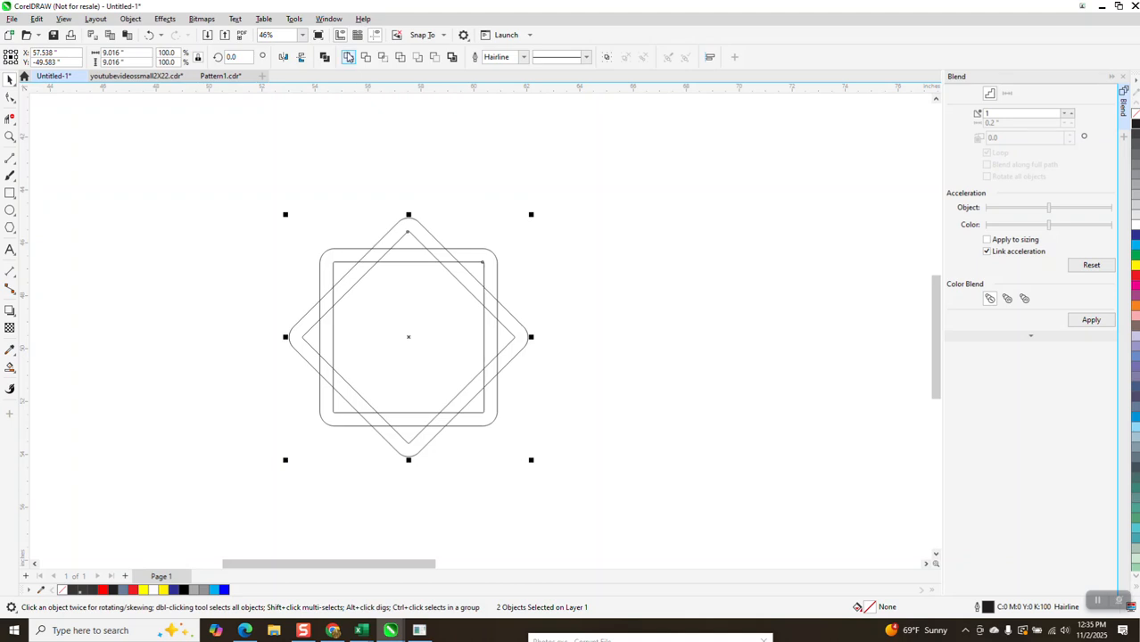
{"action": "left_click", "coordinate": [348, 57]}
{"action": "scroll", "coordinate": [438, 196], "scroll_direction": "down", "scroll_amount": 1}
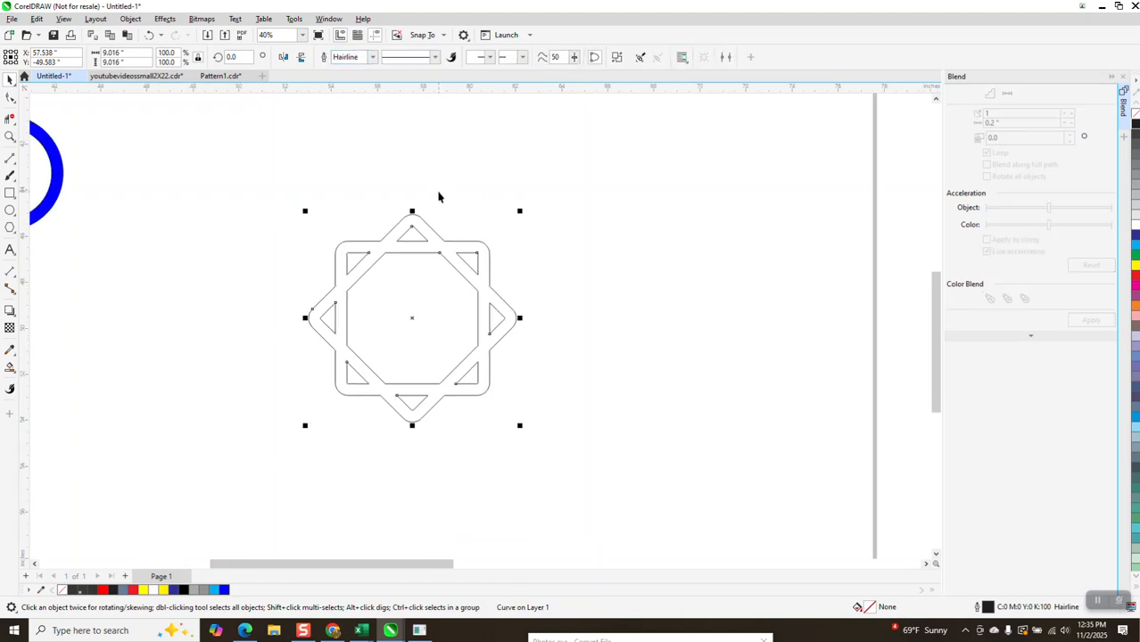
Draw a square about 15.6 inches wide overlapping the right half of the star
{"action": "scroll", "coordinate": [438, 196], "scroll_direction": "down", "scroll_amount": 4}
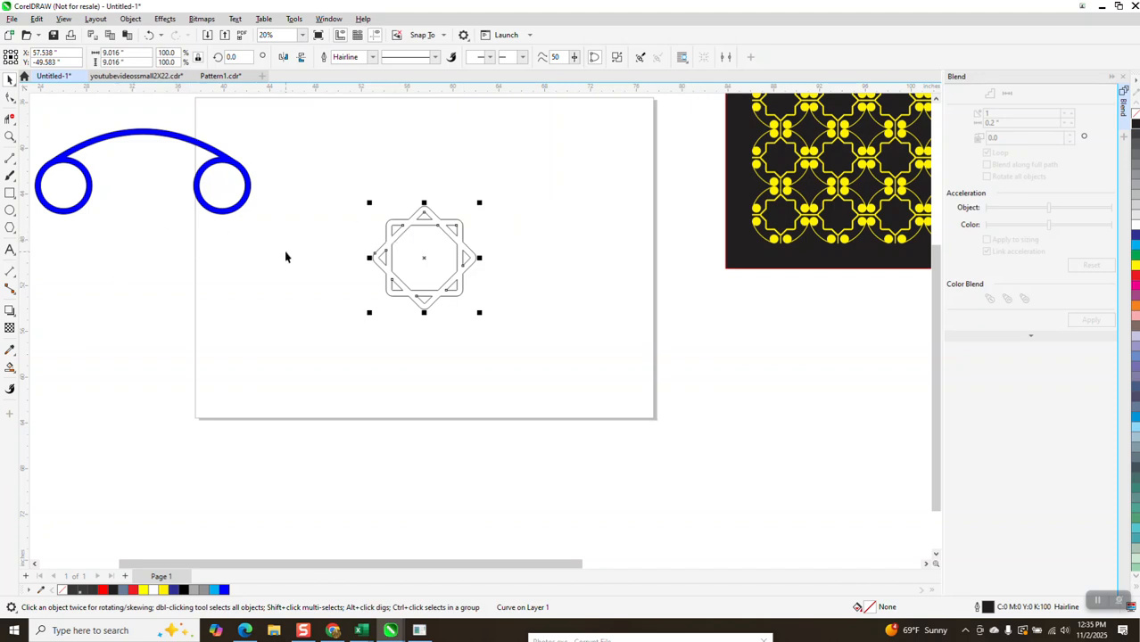
{"action": "left_click", "coordinate": [9, 194]}
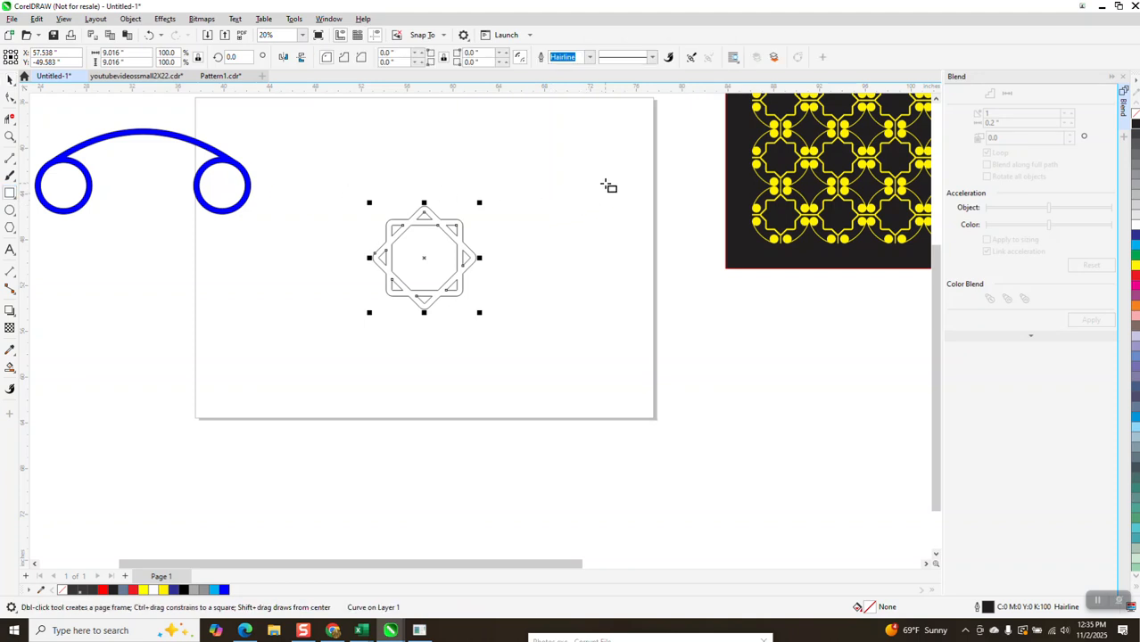
{"action": "left_click_drag", "start_coordinate": [608, 176], "coordinate": [426, 358]}
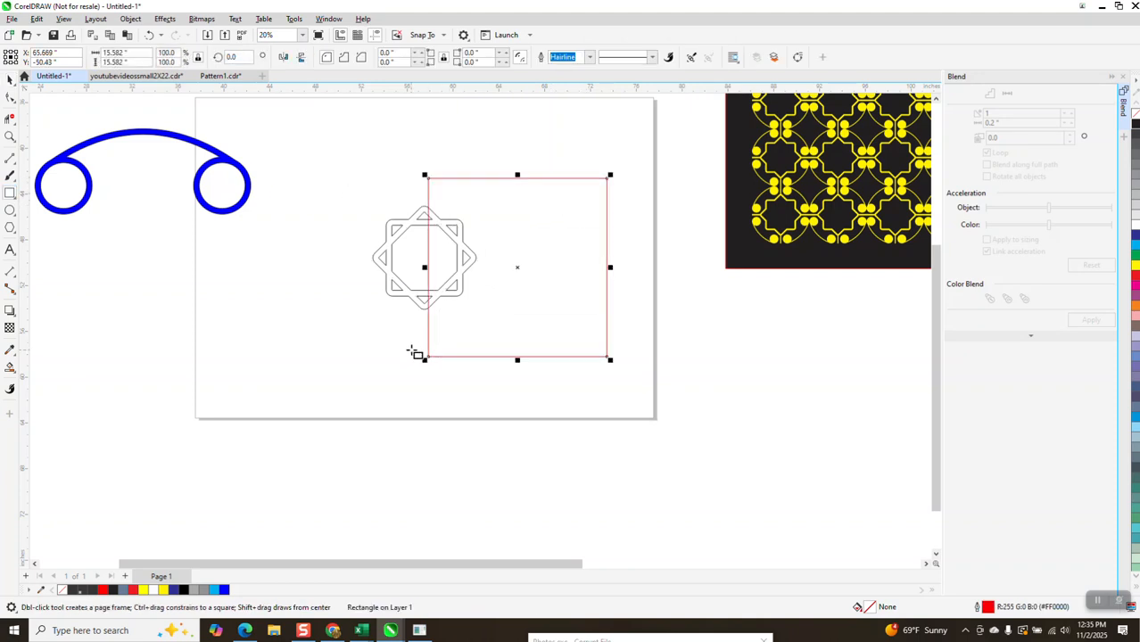
Center the large square on the page around the star and give it a 0.5 inch outline
{"action": "key", "text": "p"}
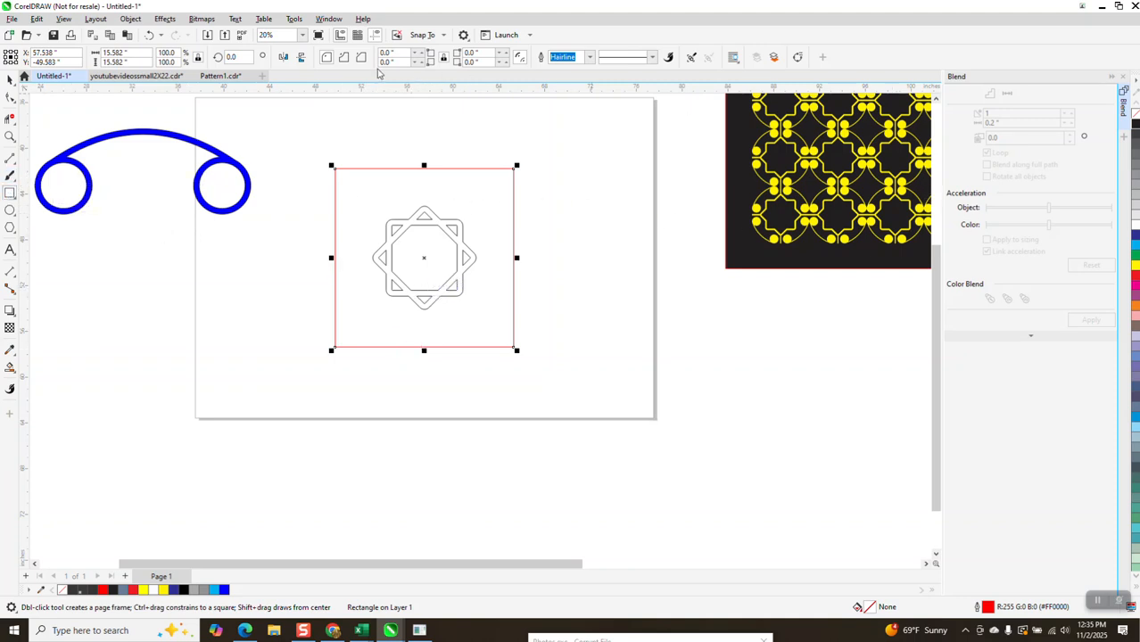
{"action": "left_click", "coordinate": [589, 57]}
{"action": "left_click", "coordinate": [571, 191]}
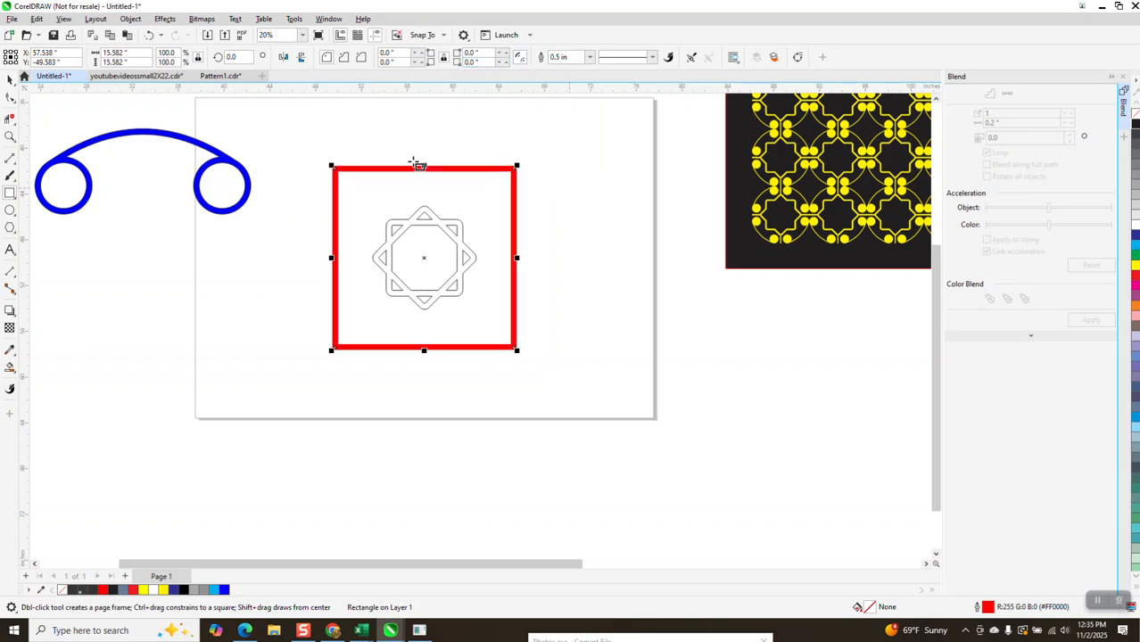
Convert the large square's thick outline to an object and give it no fill with a black hairline outline
{"action": "left_click", "coordinate": [131, 18]}
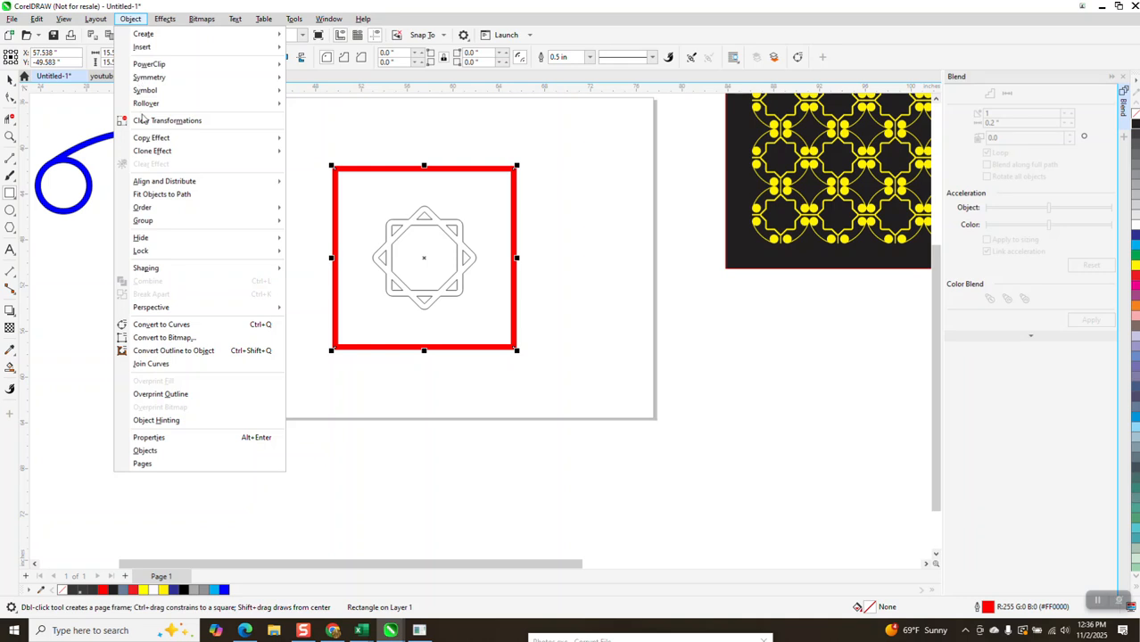
{"action": "left_click", "coordinate": [182, 354]}
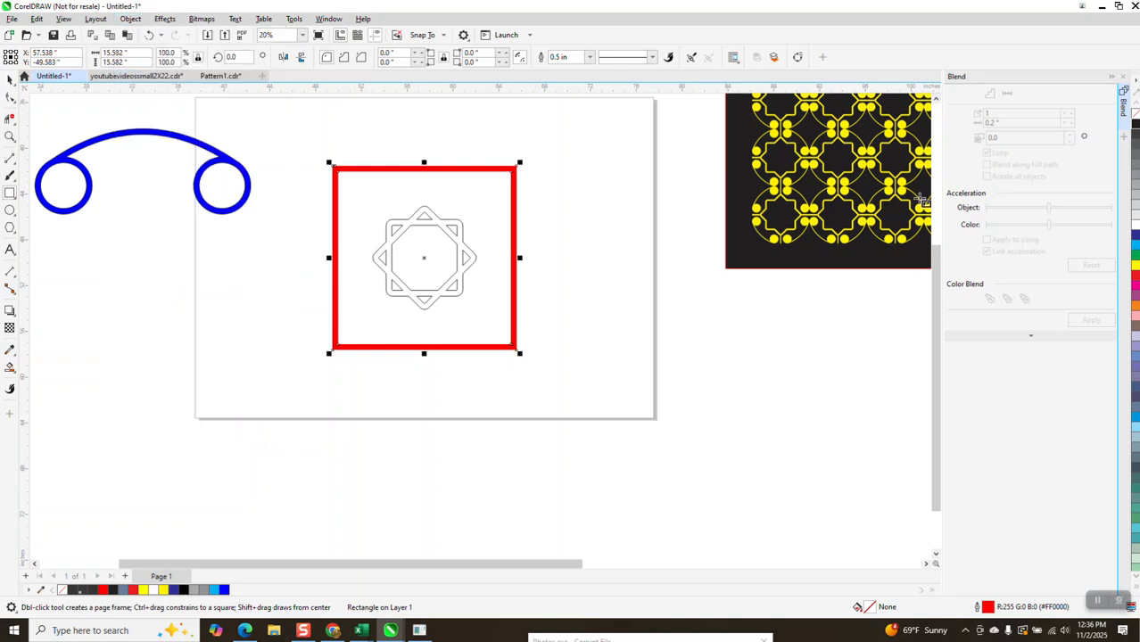
{"action": "left_click", "coordinate": [1122, 82]}
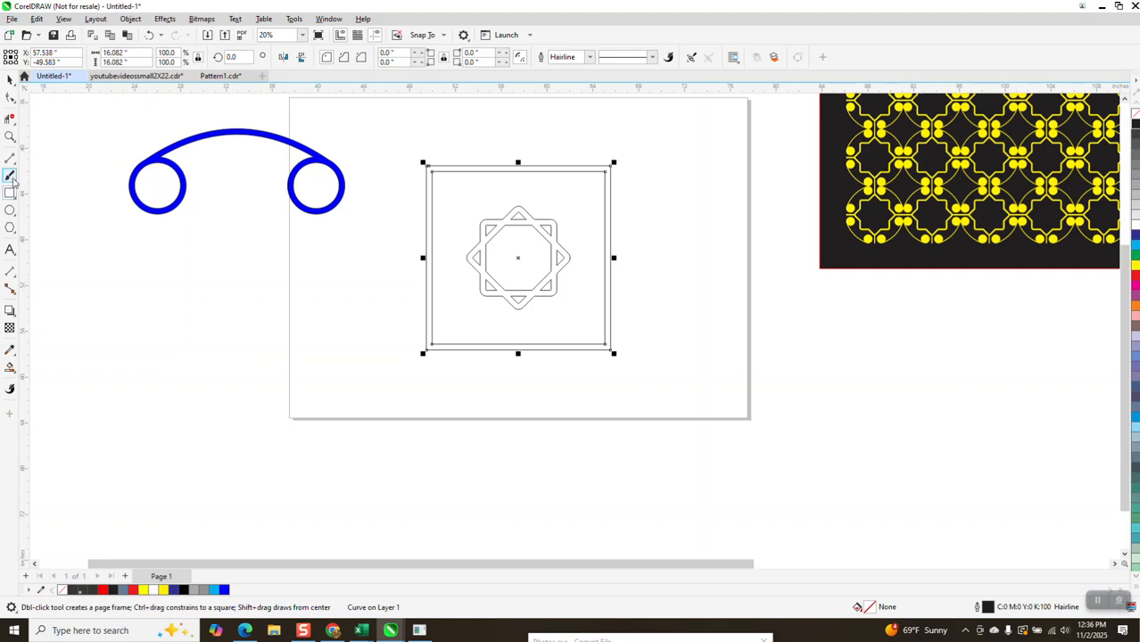
Draw a vertical line about 27.5 inches long and center it on the page through the star
{"action": "left_click", "coordinate": [10, 157]}
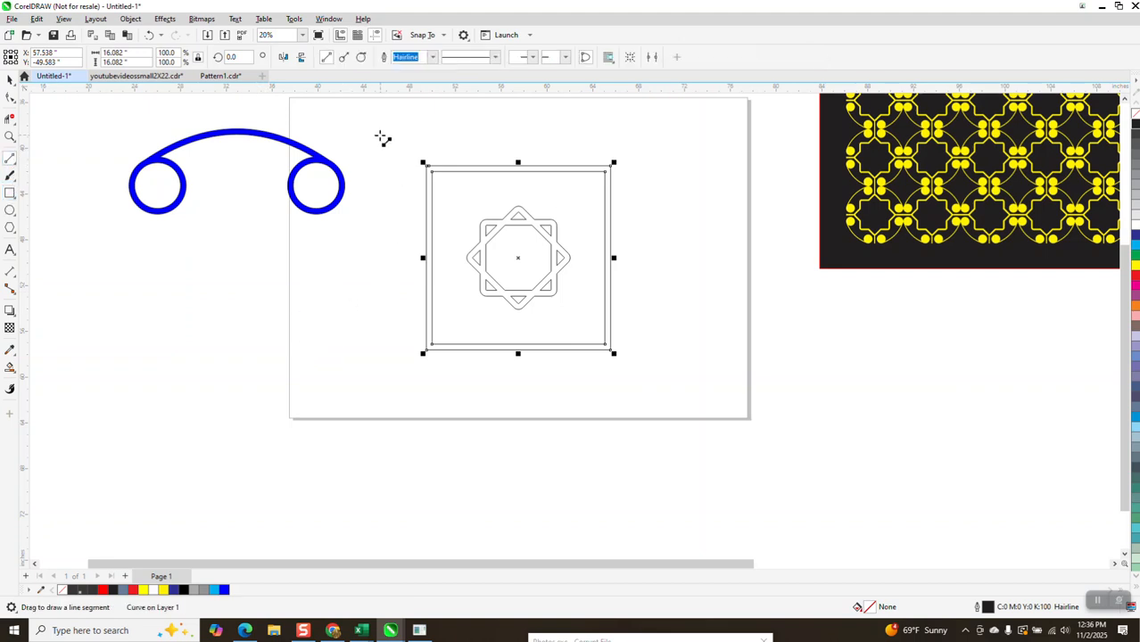
{"action": "mouse_move", "coordinate": [387, 125]}
{"action": "left_mouse_down"}
{"action": "mouse_move", "coordinate": [374, 397]}
{"action": "mouse_move", "coordinate": [385, 436]}
{"action": "left_mouse_up"}
{"action": "key", "text": "p"}
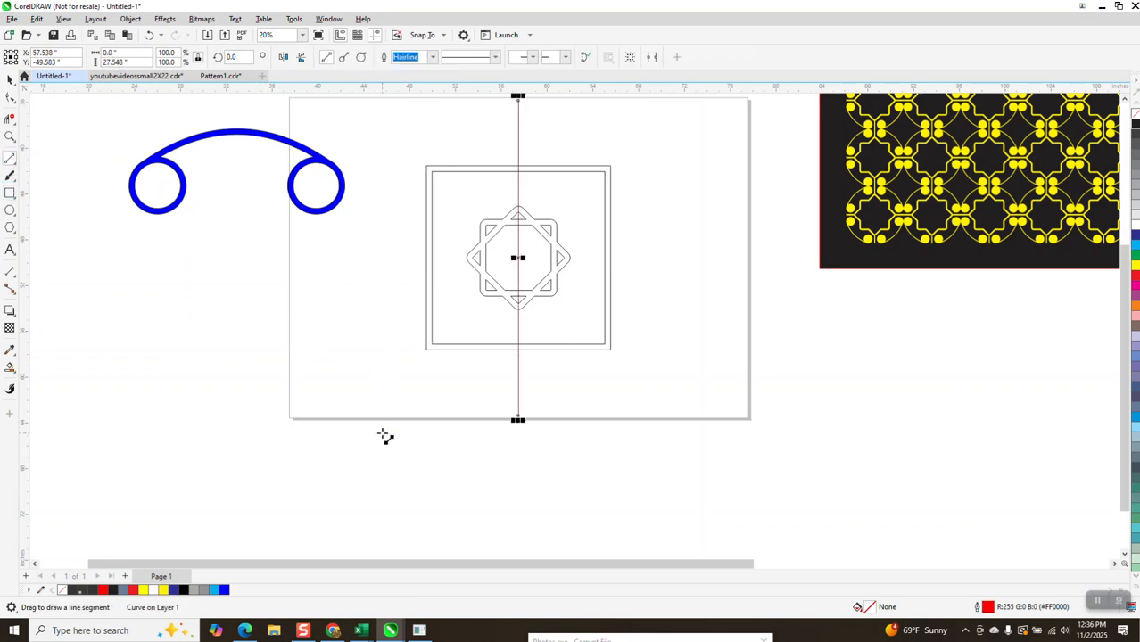
{"action": "key", "text": "ctrl+f"}
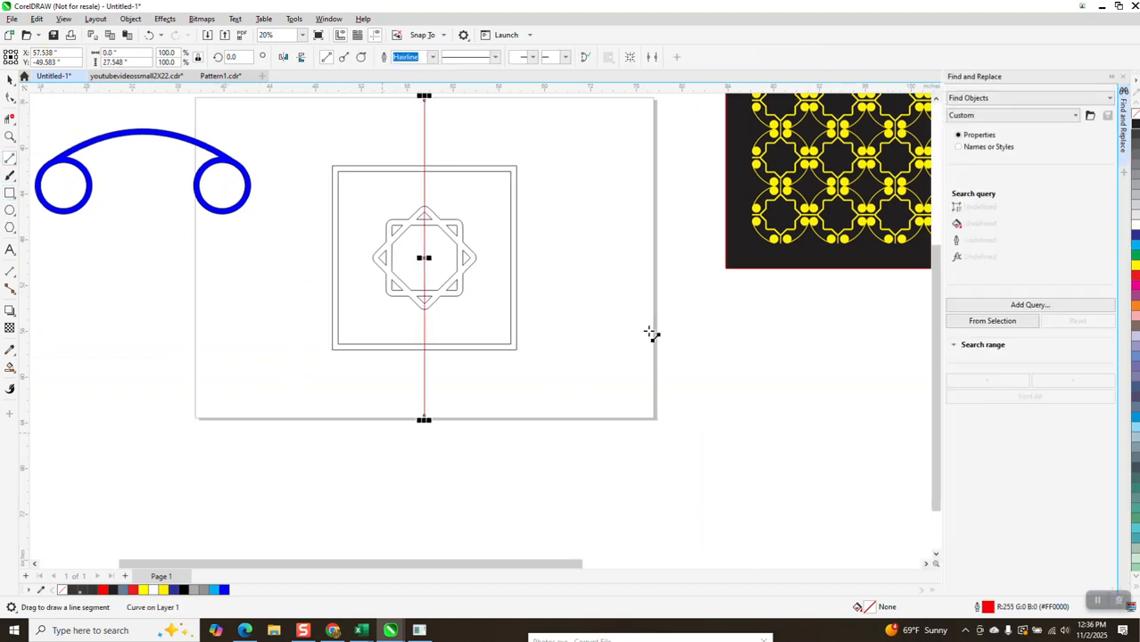
{"action": "left_click", "coordinate": [1122, 77]}
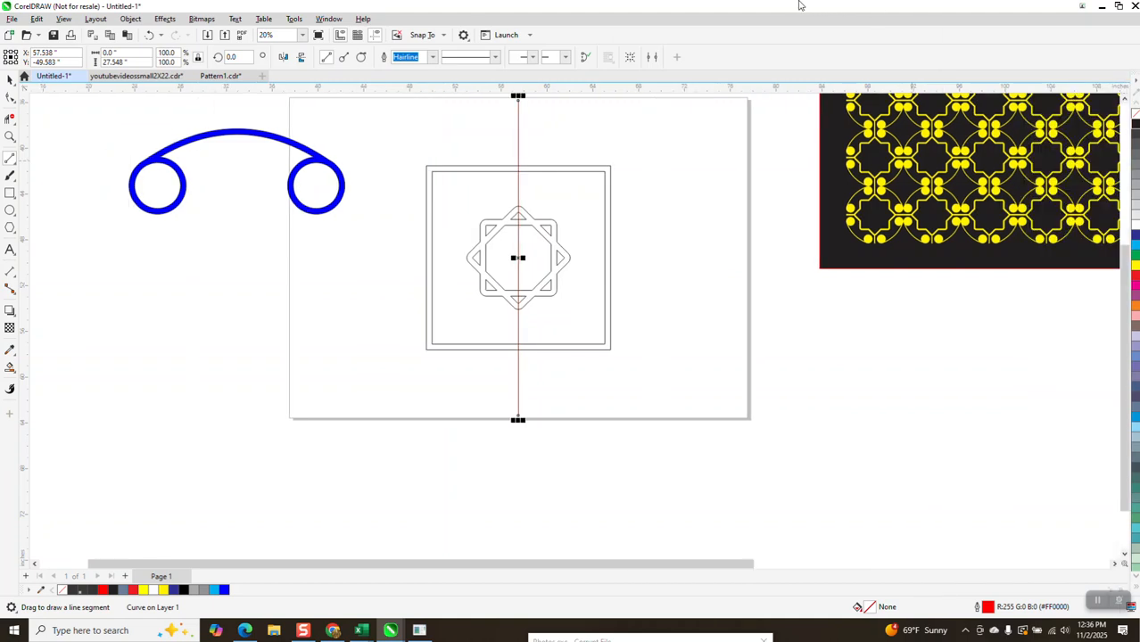
Duplicate the vertical line in place and rotate the copy to 90 degrees to form a centered cross
{"action": "left_click", "coordinate": [234, 57]}
{"action": "type", "text": "45"}
{"action": "key", "text": "Return"}
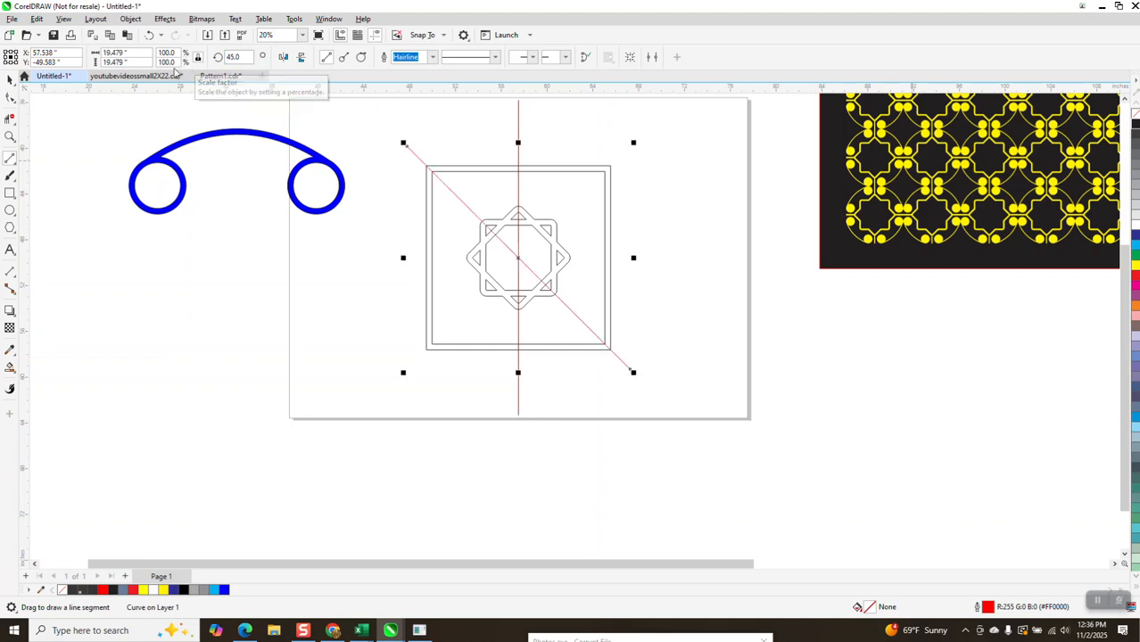
{"action": "left_click", "coordinate": [235, 59]}
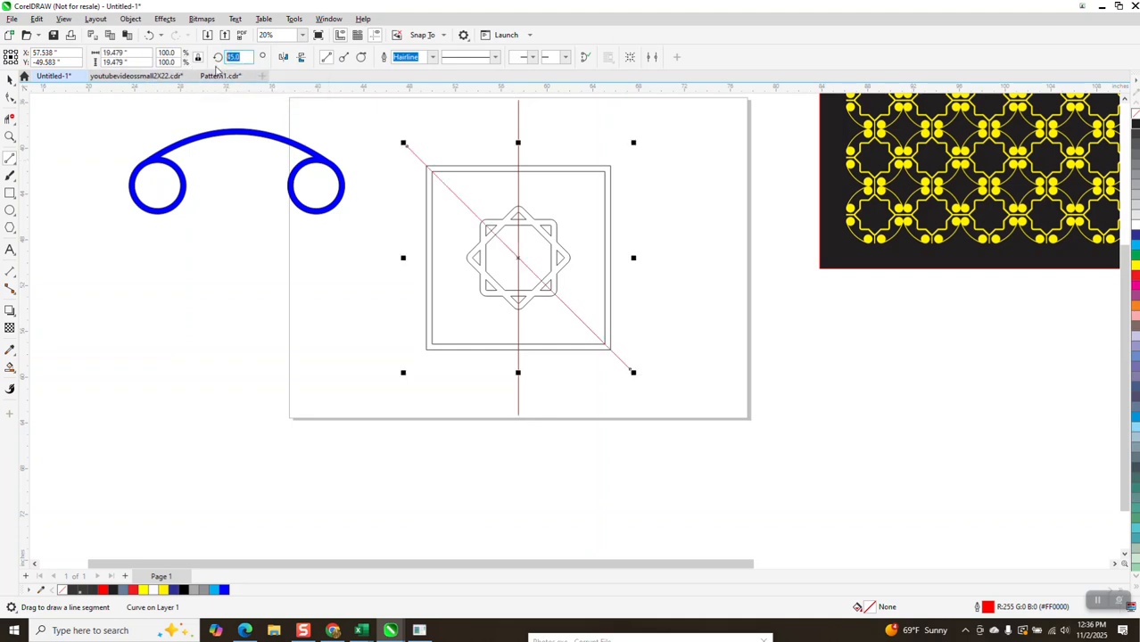
{"action": "type", "text": "90"}
{"action": "key", "text": "Return"}
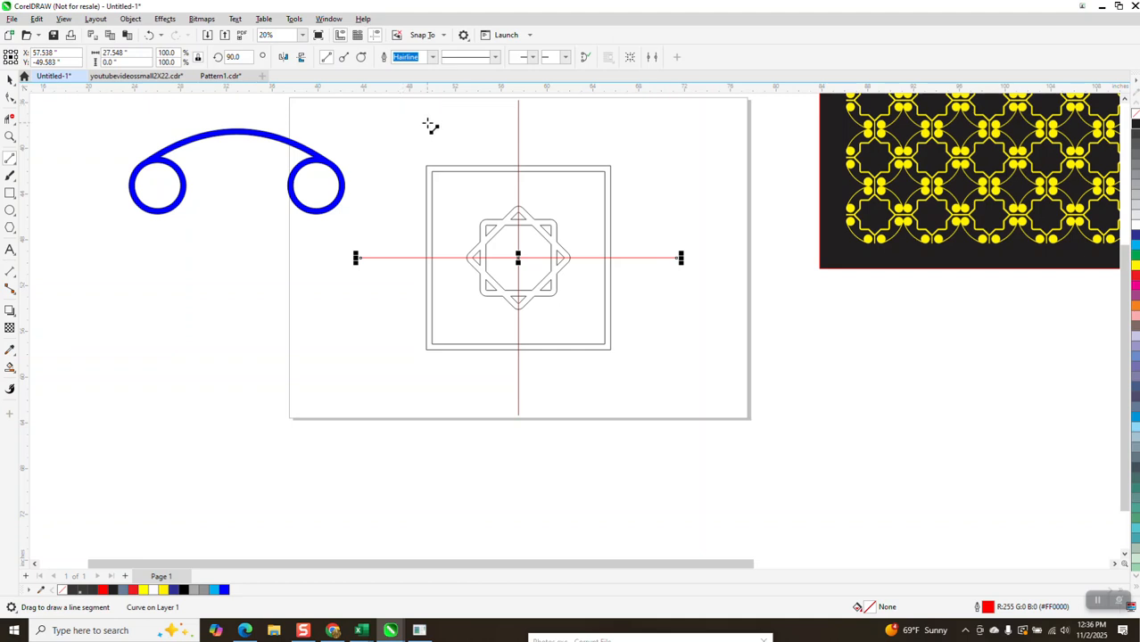
Give both crossing lines a 0.5 inch outline
{"action": "left_click", "coordinate": [11, 81]}
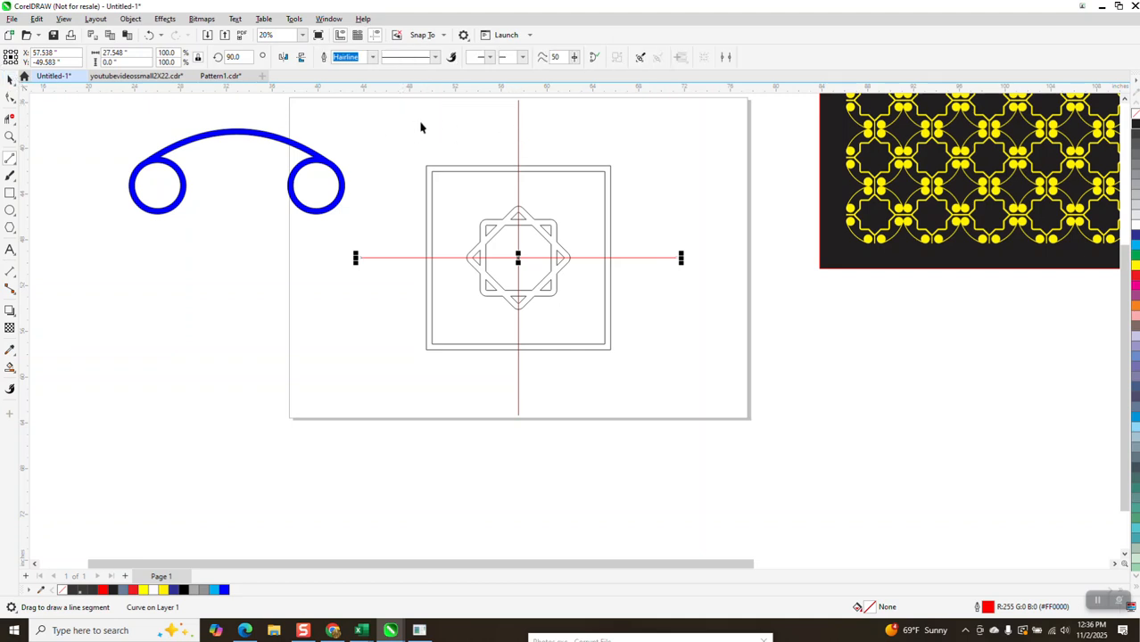
{"action": "left_click", "coordinate": [518, 132], "text": "shift"}
{"action": "left_click", "coordinate": [522, 57]}
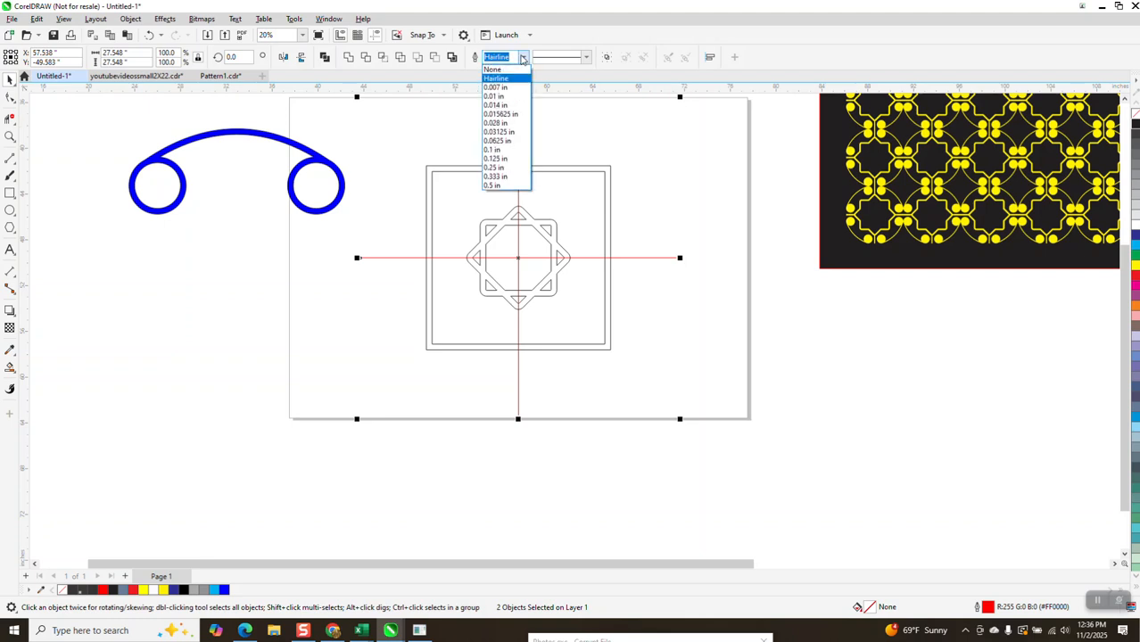
{"action": "left_click", "coordinate": [492, 185]}
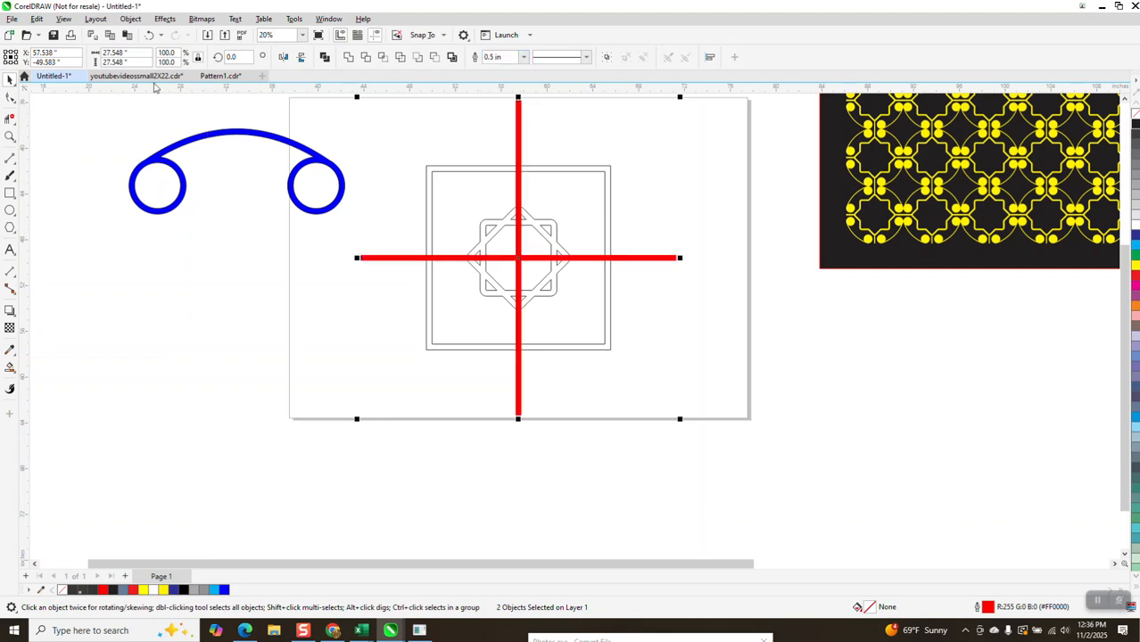
Convert the outlines of both crossing lines to objects and give them no fill with a black hairline outline
{"action": "left_click", "coordinate": [130, 19]}
{"action": "left_click", "coordinate": [189, 347]}
{"action": "left_click", "coordinate": [1135, 123]}
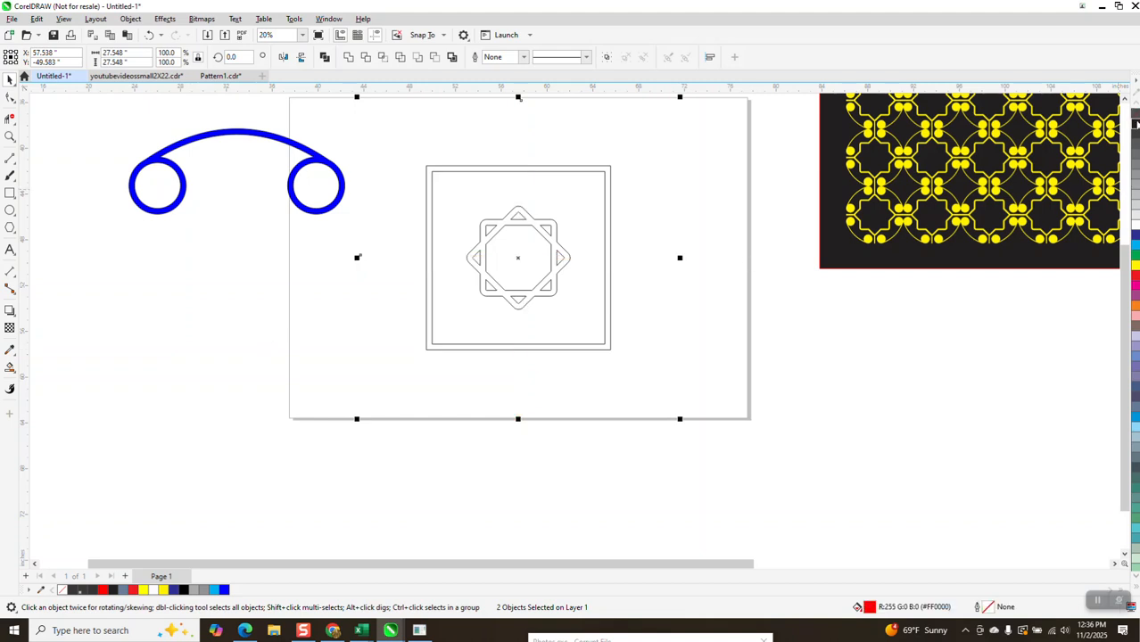
{"action": "right_click", "coordinate": [1135, 130]}
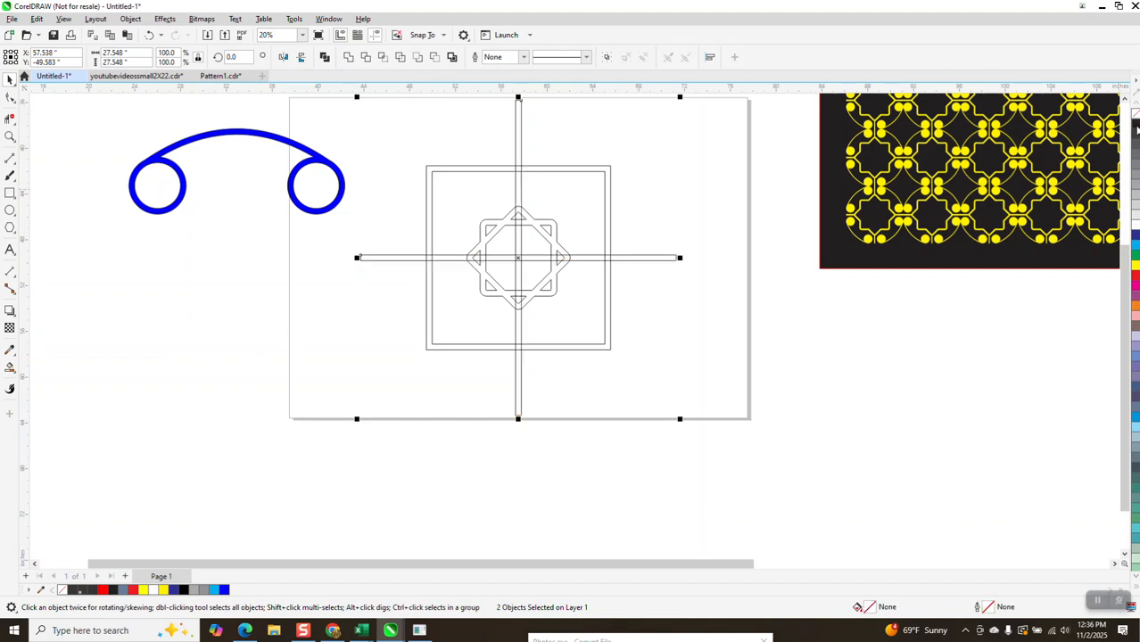
Trim off the four ends of the cross bars that extend outside the large square frame with Virtual Segment Delete
{"action": "left_click", "coordinate": [12, 139]}
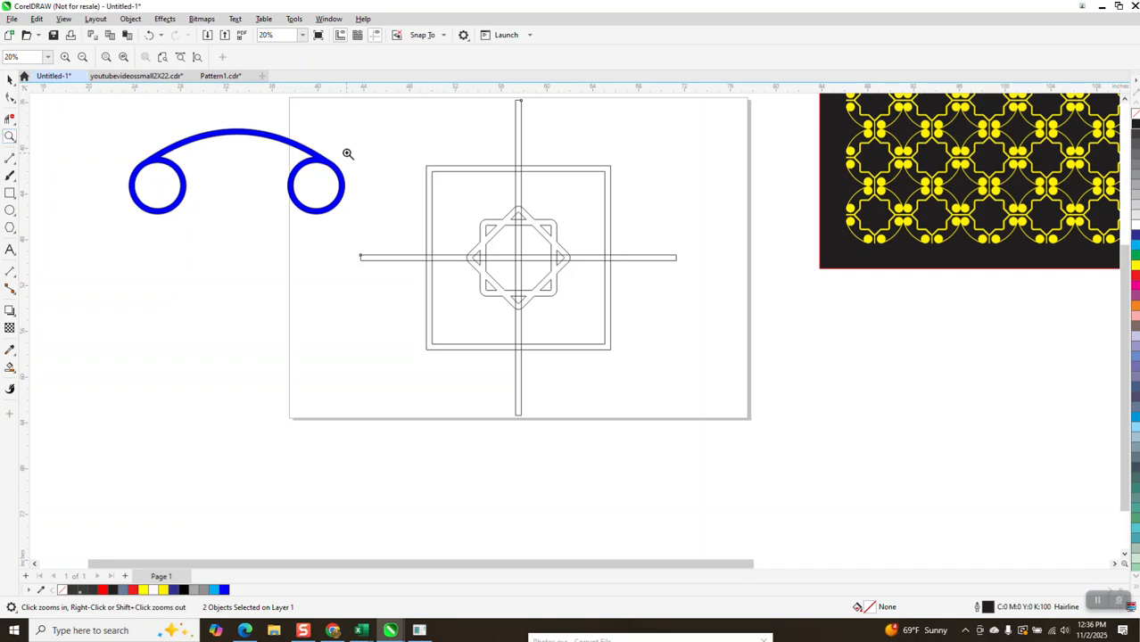
{"action": "left_click", "coordinate": [10, 118]}
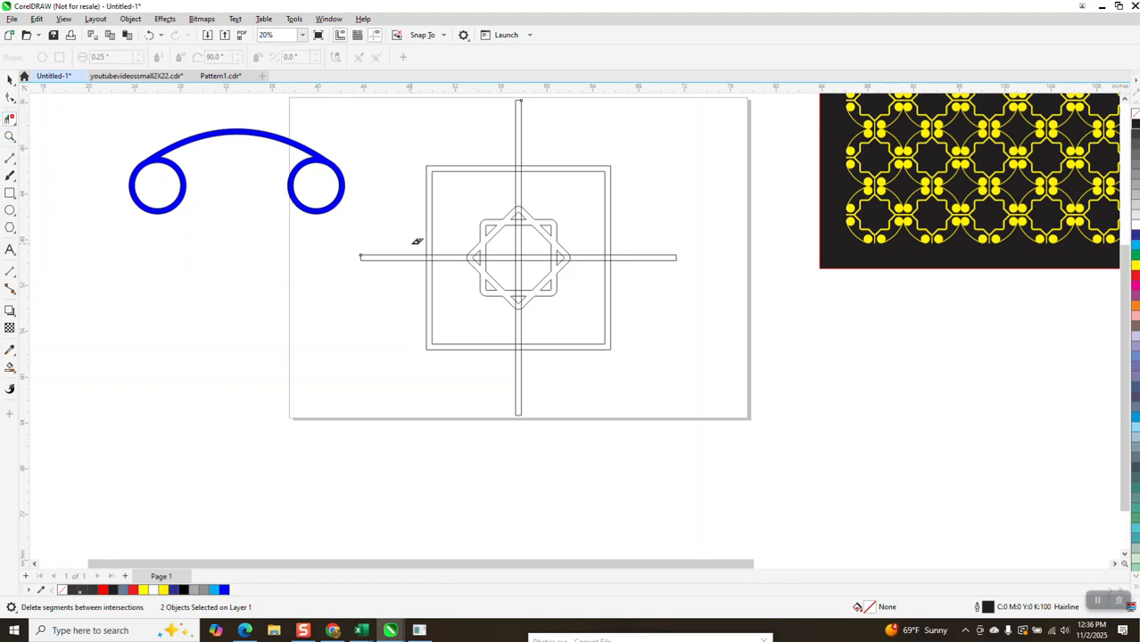
{"action": "left_click", "coordinate": [393, 258]}
{"action": "left_click", "coordinate": [518, 143]}
{"action": "left_click_drag", "start_coordinate": [647, 230], "coordinate": [648, 304]}
{"action": "left_click", "coordinate": [518, 377]}
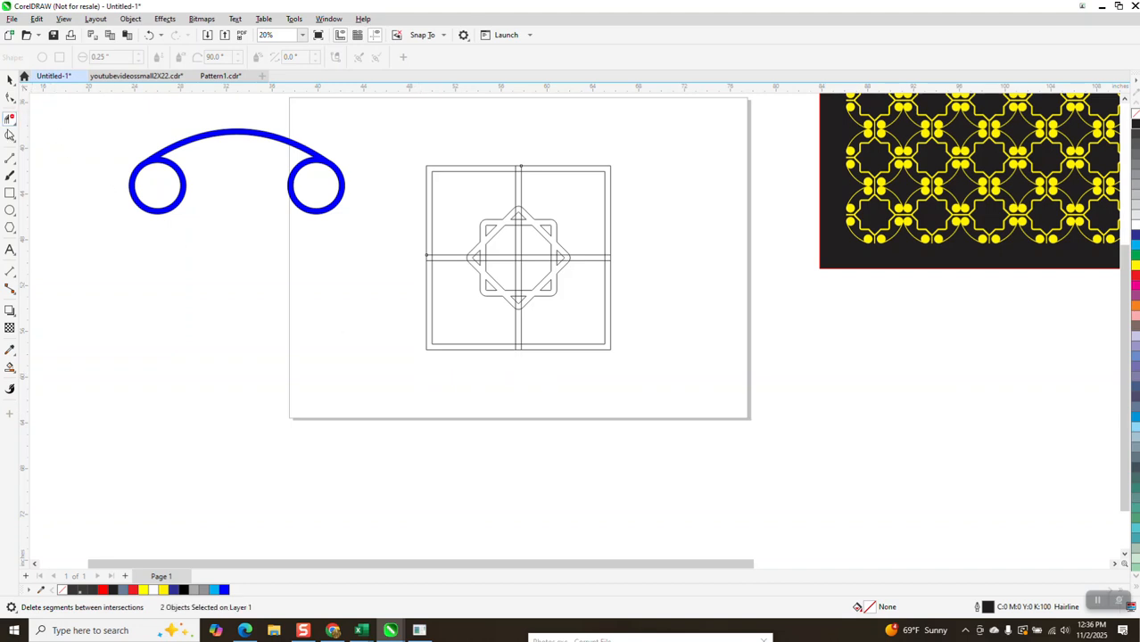
Delete the overlapping segments where the cross bars meet the upper, left and right sides of the square frame
{"action": "left_click", "coordinate": [9, 136]}
{"action": "left_click_drag", "start_coordinate": [473, 157], "coordinate": [640, 293]}
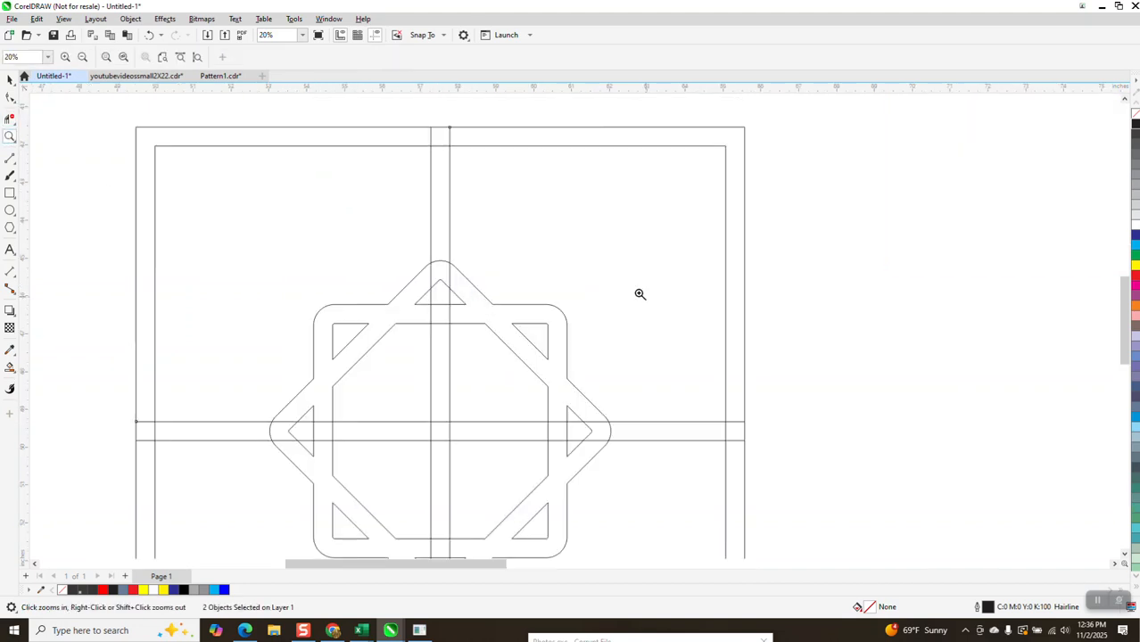
{"action": "left_click", "coordinate": [9, 119]}
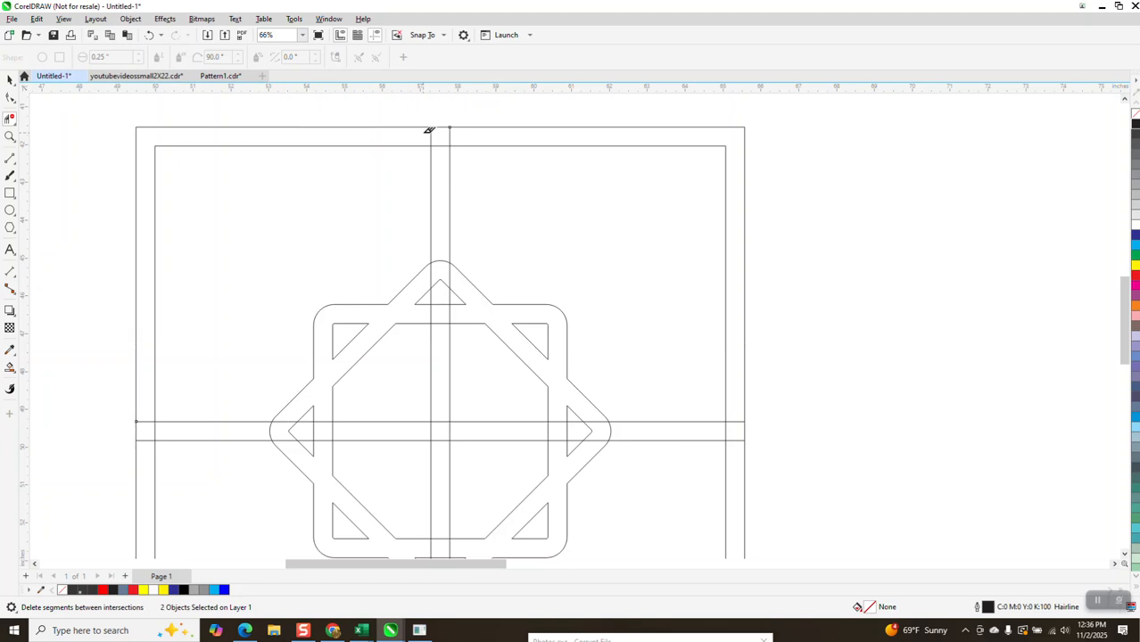
{"action": "left_click", "coordinate": [431, 134]}
{"action": "left_click", "coordinate": [451, 134]}
{"action": "left_click", "coordinate": [441, 146]}
{"action": "left_click", "coordinate": [736, 440]}
{"action": "left_click", "coordinate": [735, 422]}
{"action": "left_click", "coordinate": [725, 431]}
Delete the overlapping segments at the frame's lower junction, inside the star's octagon and between the octagon and the upper triangle
{"action": "scroll", "coordinate": [156, 341], "scroll_direction": "down", "scroll_amount": 2}
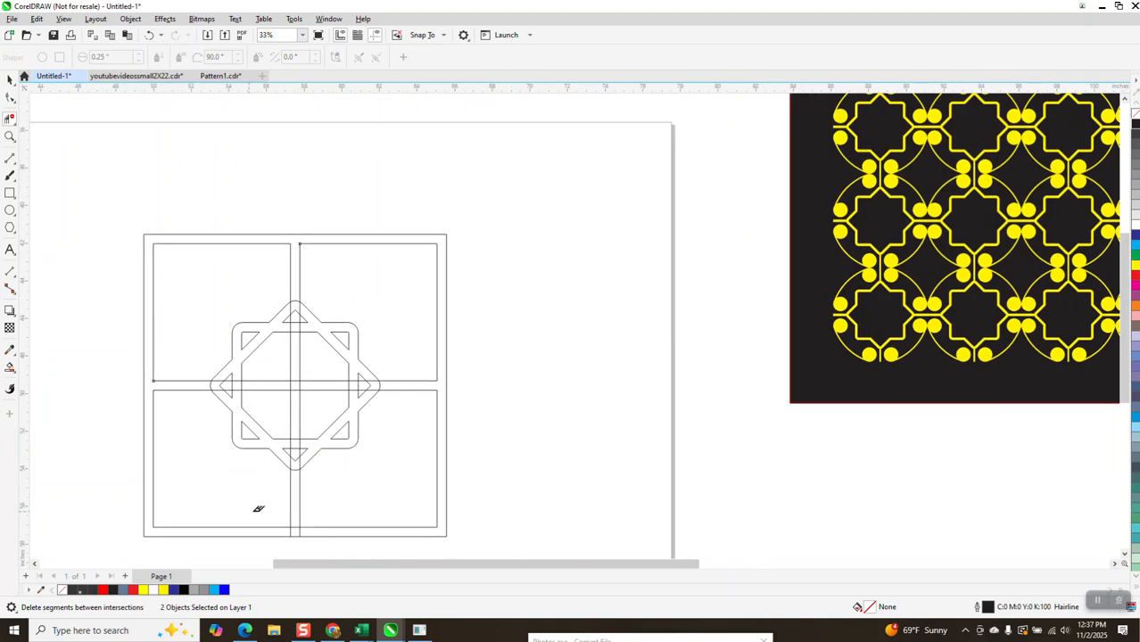
{"action": "left_click", "coordinate": [303, 526]}
{"action": "left_click_drag", "start_coordinate": [274, 364], "coordinate": [315, 408]}
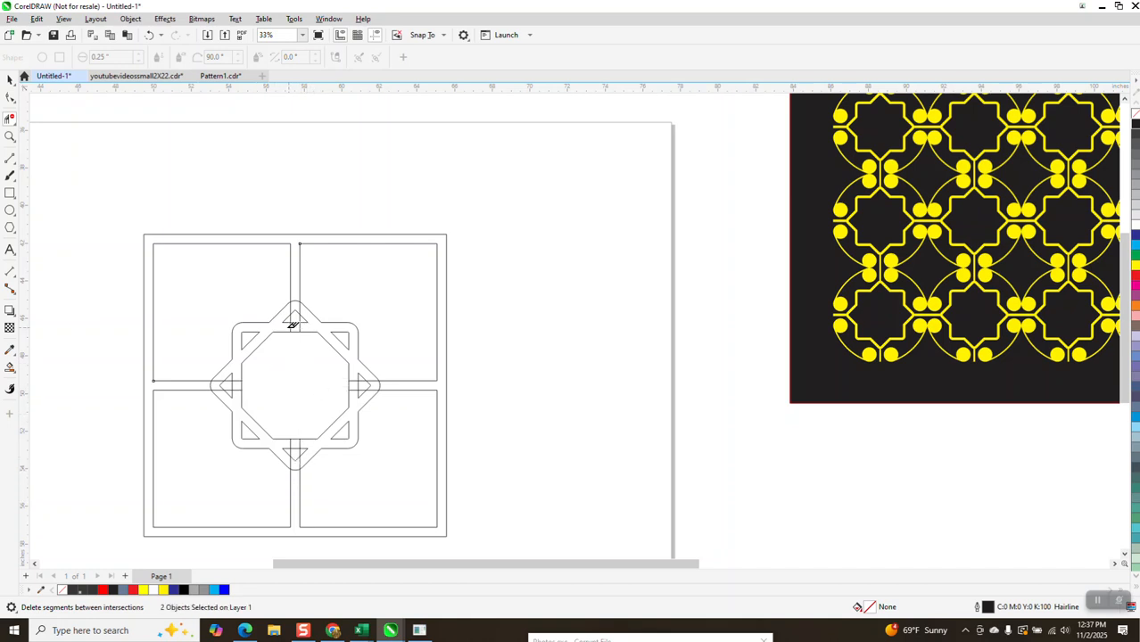
{"action": "left_click_drag", "start_coordinate": [282, 326], "coordinate": [308, 329]}
Smart Fill the region formed by the square frame and its four connecting bars in blue
{"action": "left_click", "coordinate": [10, 137]}
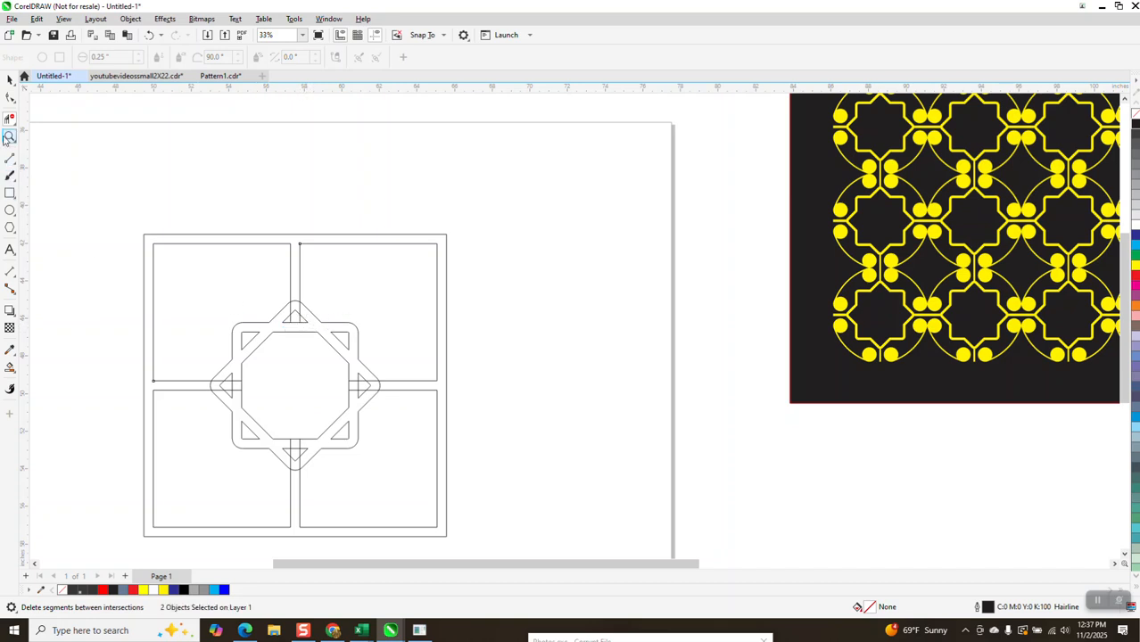
{"action": "right_click", "coordinate": [243, 316]}
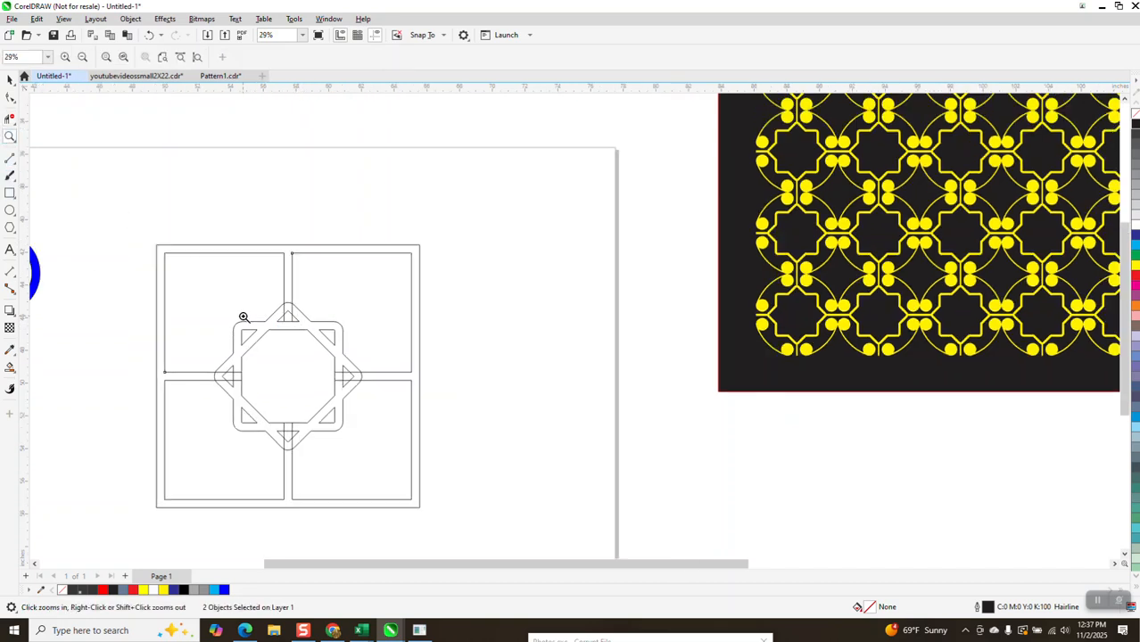
{"action": "left_click", "coordinate": [10, 367]}
{"action": "left_click", "coordinate": [288, 255]}
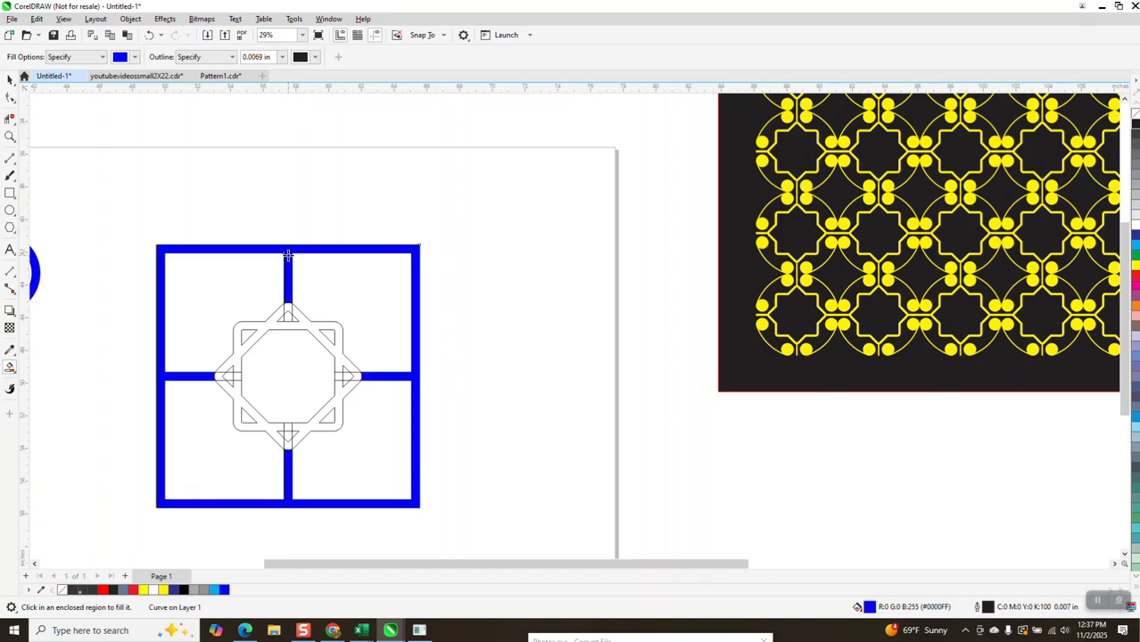
Move the blue filled frame 15 inches to the right, away from the original outlines
{"action": "scroll", "coordinate": [228, 287], "scroll_direction": "down", "scroll_amount": 2}
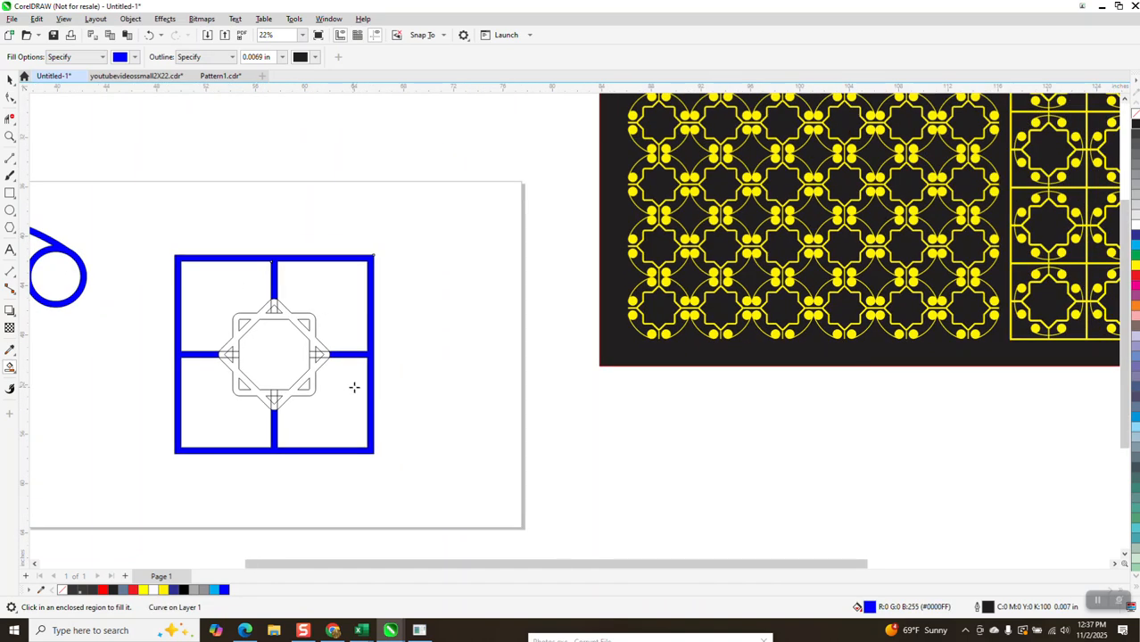
{"action": "key", "text": "Right"}
{"action": "key", "text": "Right"}
{"action": "key", "text": "Right"}
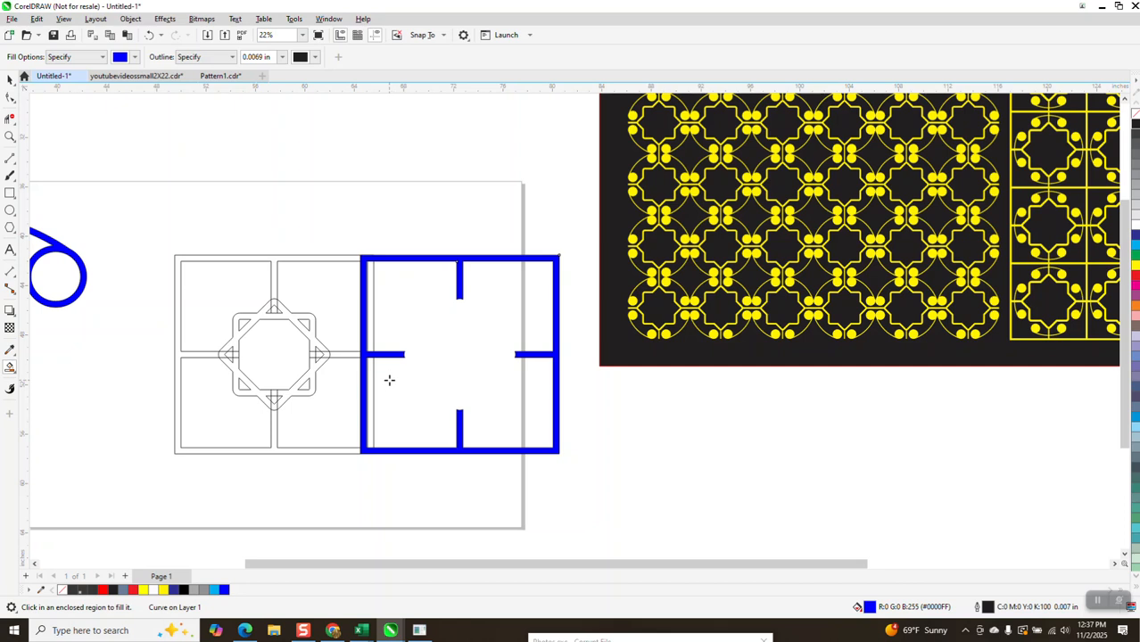
Delete the original square frame and both leftover cross bars around the star
{"action": "left_click", "coordinate": [10, 79]}
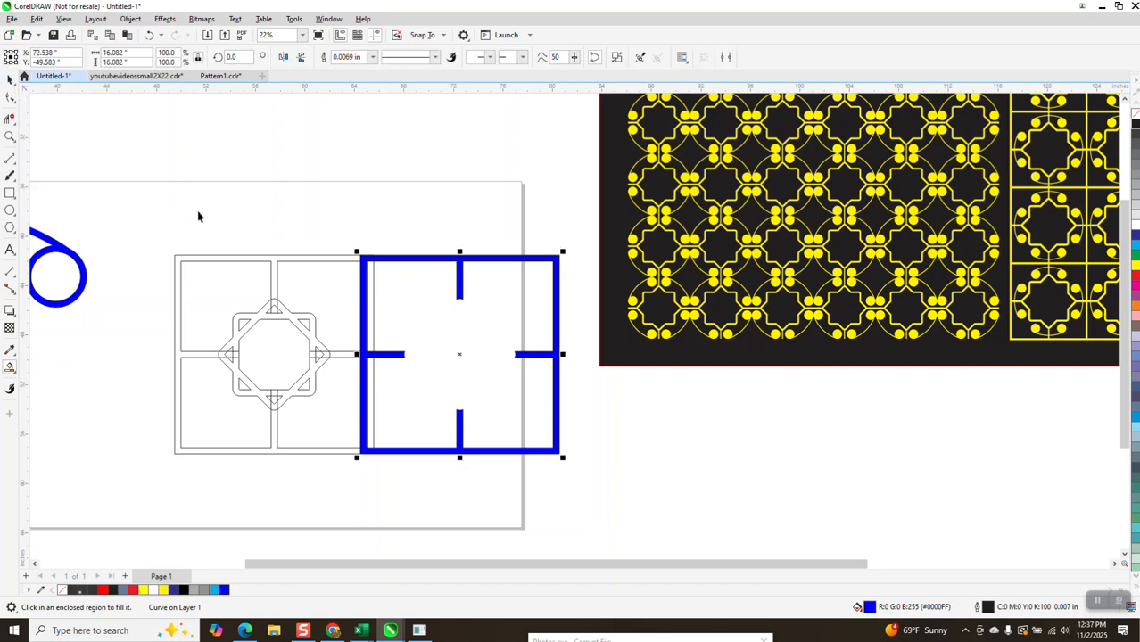
{"action": "left_click", "coordinate": [258, 257]}
{"action": "key", "text": "Delete"}
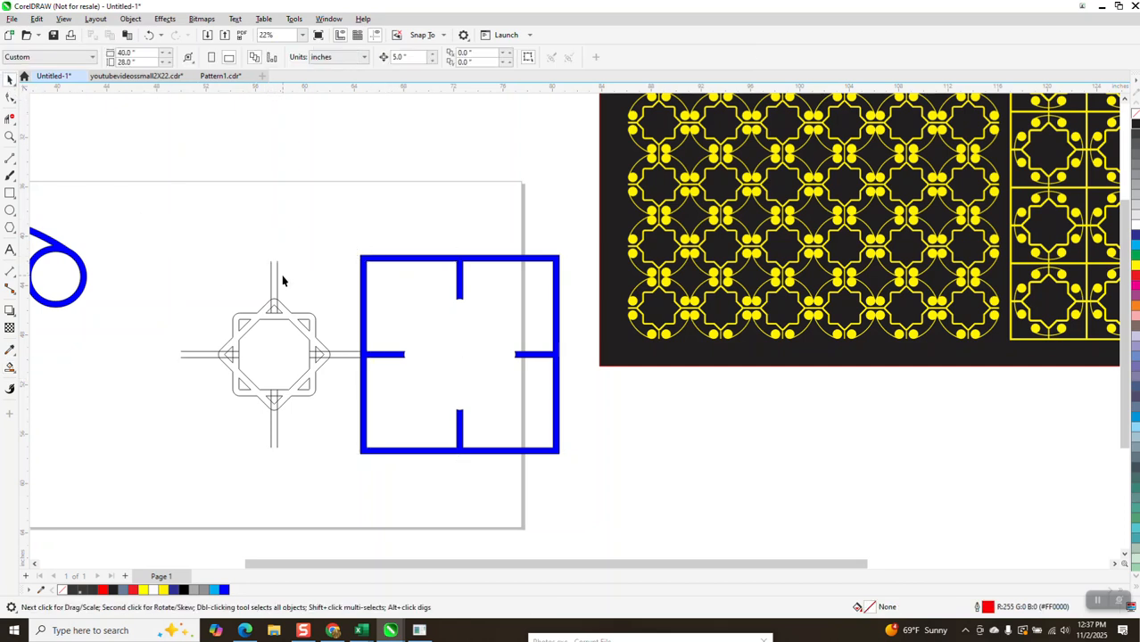
{"action": "left_click", "coordinate": [276, 277]}
{"action": "key", "text": "Delete"}
{"action": "left_click", "coordinate": [198, 355]}
{"action": "key", "text": "Delete"}
{"action": "left_click_drag", "start_coordinate": [196, 276], "coordinate": [224, 329]}
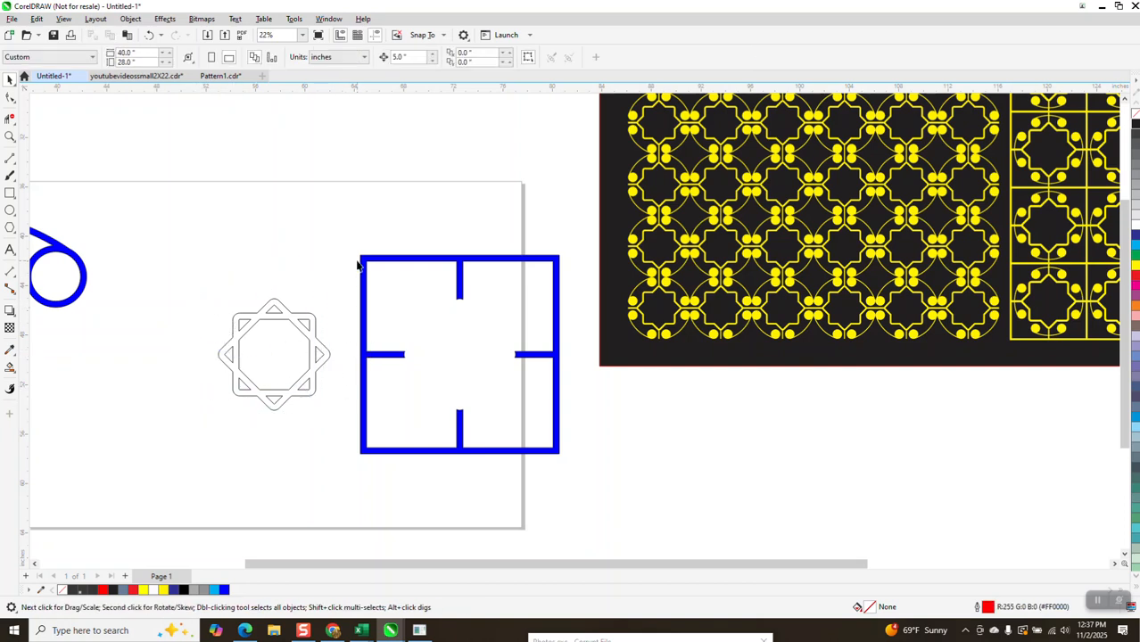
Remove the blue frame's fill, keeping a black outline, and move it 15 inches left back around the star
{"action": "left_click_drag", "start_coordinate": [339, 239], "coordinate": [576, 492]}
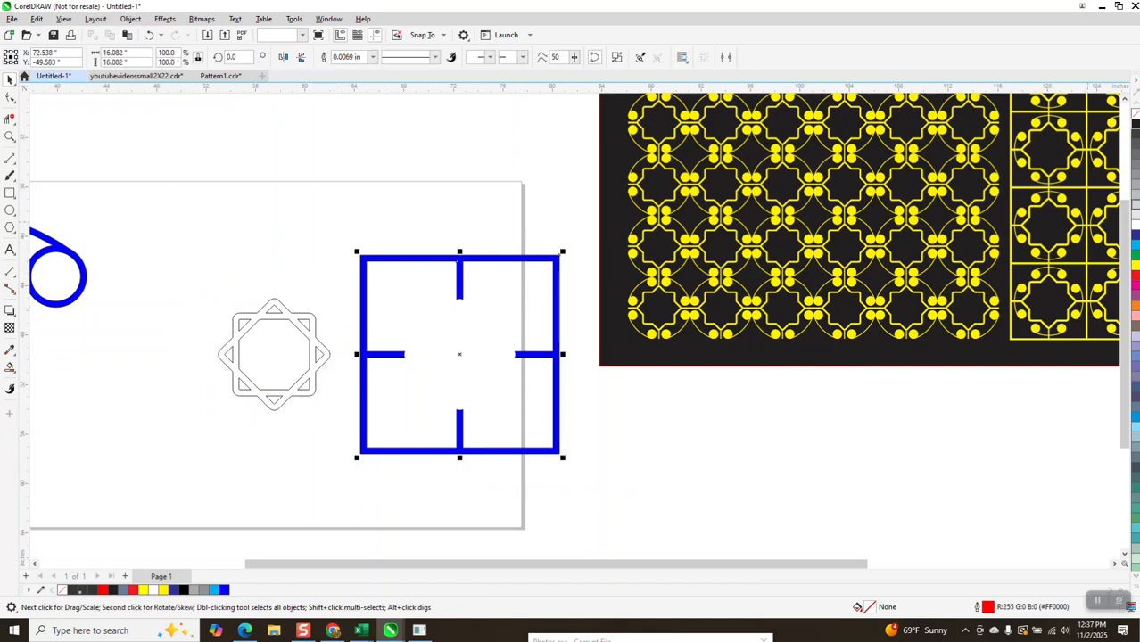
{"action": "left_click", "coordinate": [1135, 123]}
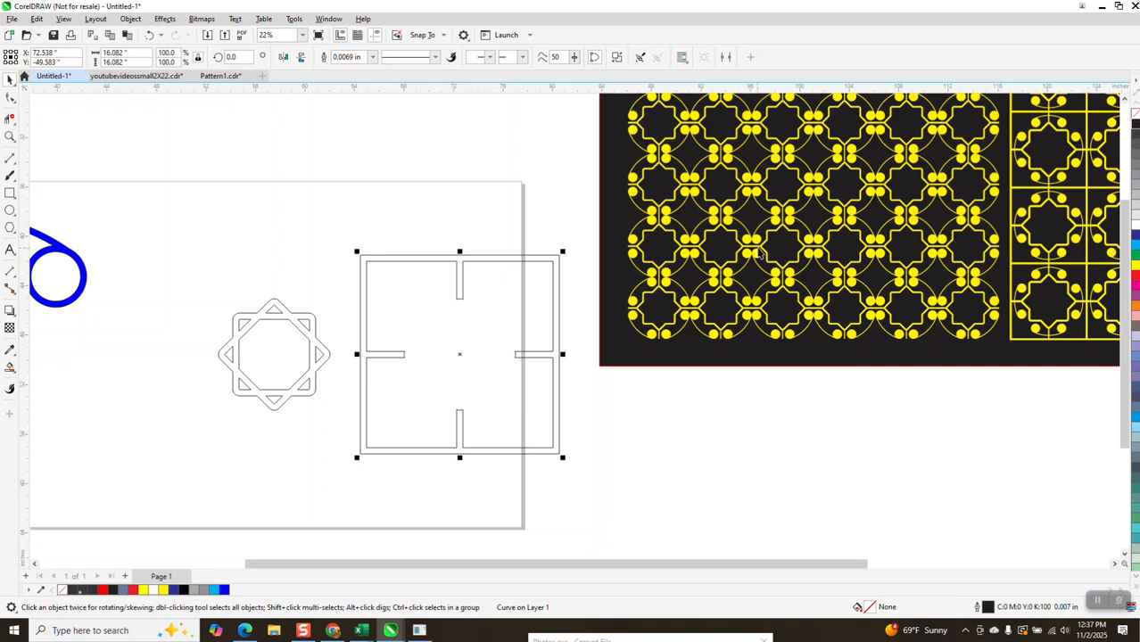
{"action": "key", "text": "Left"}
{"action": "key", "text": "Left"}
{"action": "key", "text": "Left"}
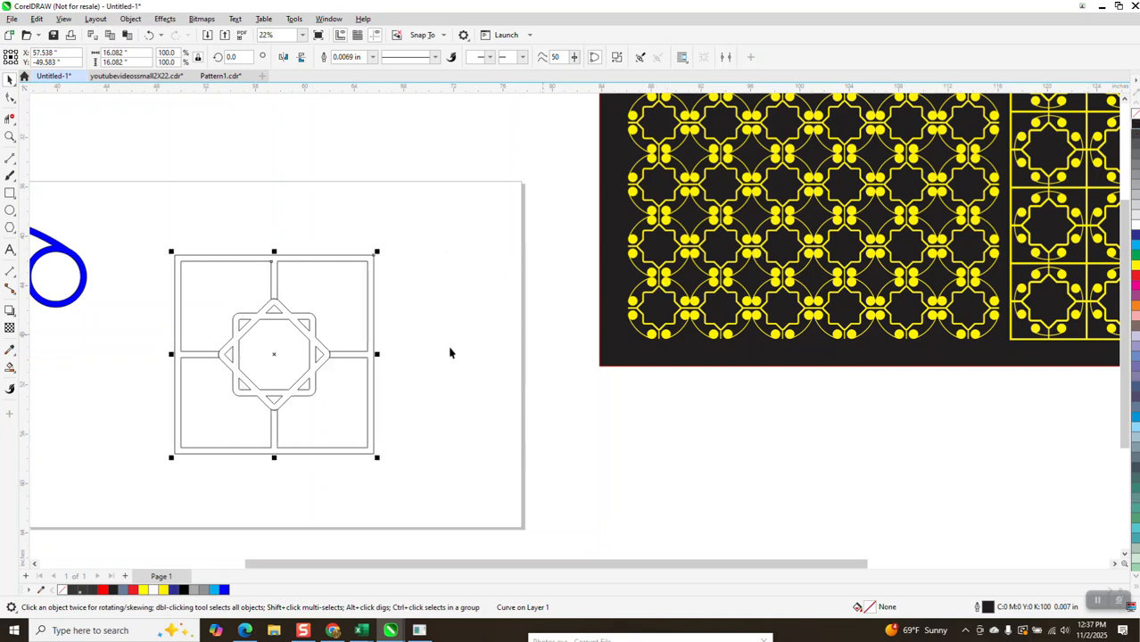
Weld the square frame with its connecting bars and the eight-pointed star into one shape
{"action": "left_click", "coordinate": [10, 136]}
{"action": "left_click_drag", "start_coordinate": [161, 241], "coordinate": [426, 458]}
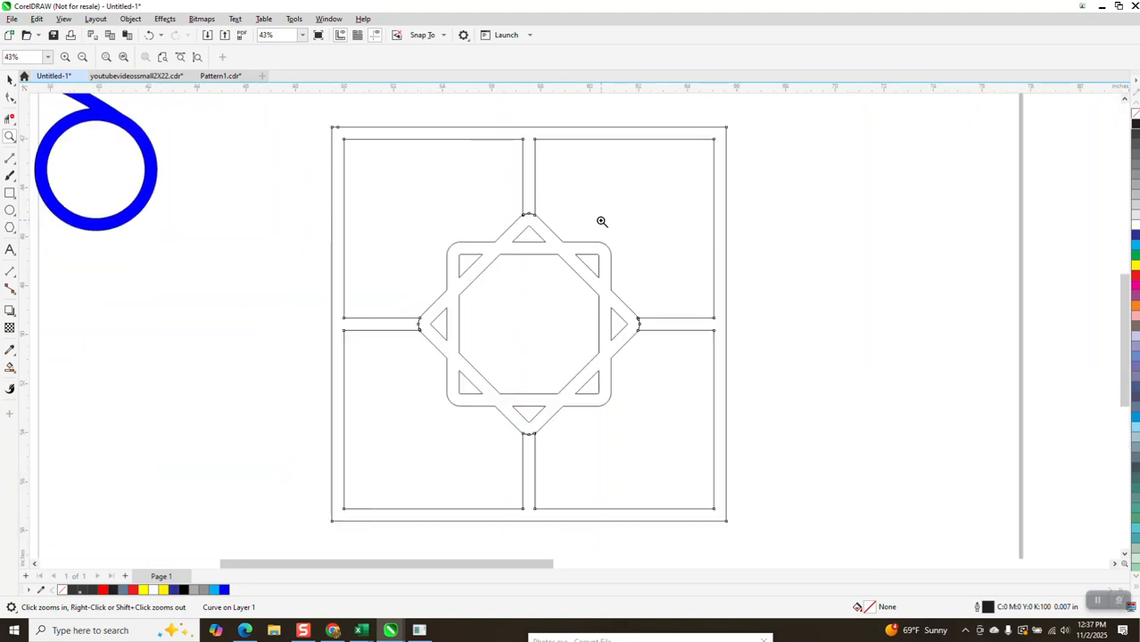
{"action": "left_click", "coordinate": [10, 81]}
{"action": "scroll", "coordinate": [359, 172], "scroll_direction": "down", "scroll_amount": 1}
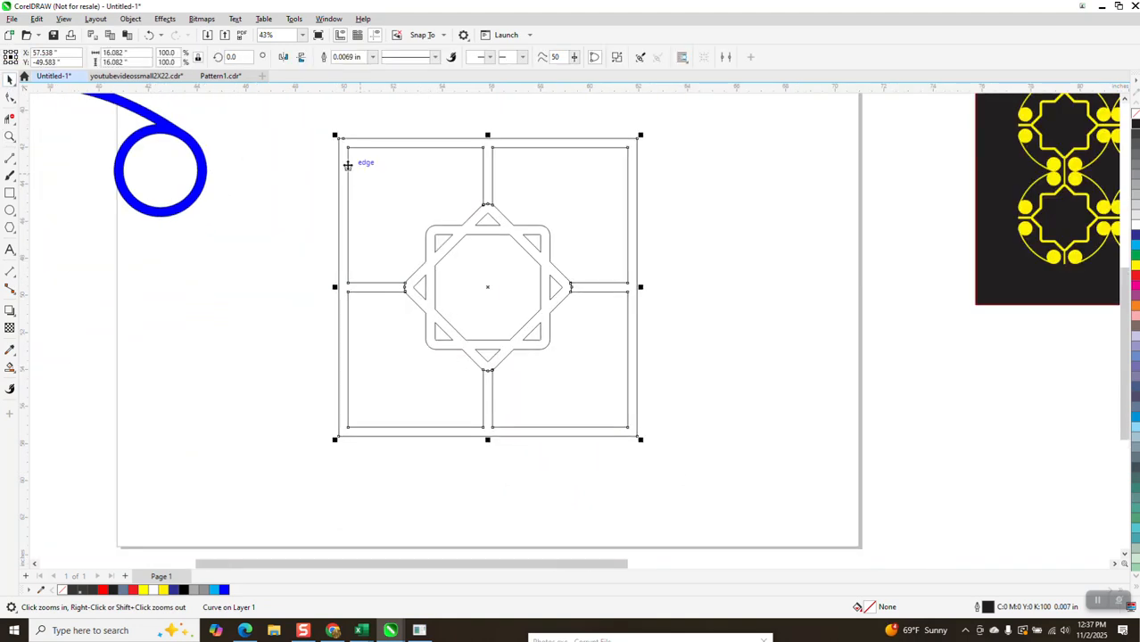
{"action": "left_click_drag", "start_coordinate": [308, 114], "coordinate": [714, 487]}
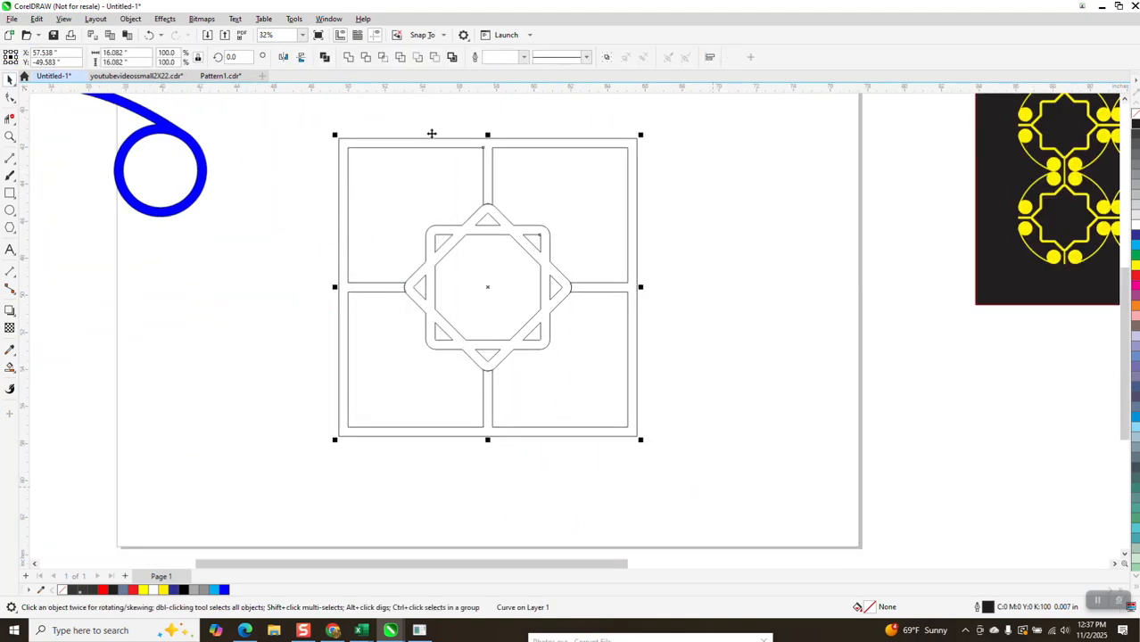
{"action": "left_click", "coordinate": [349, 57]}
{"action": "left_click", "coordinate": [728, 247]}
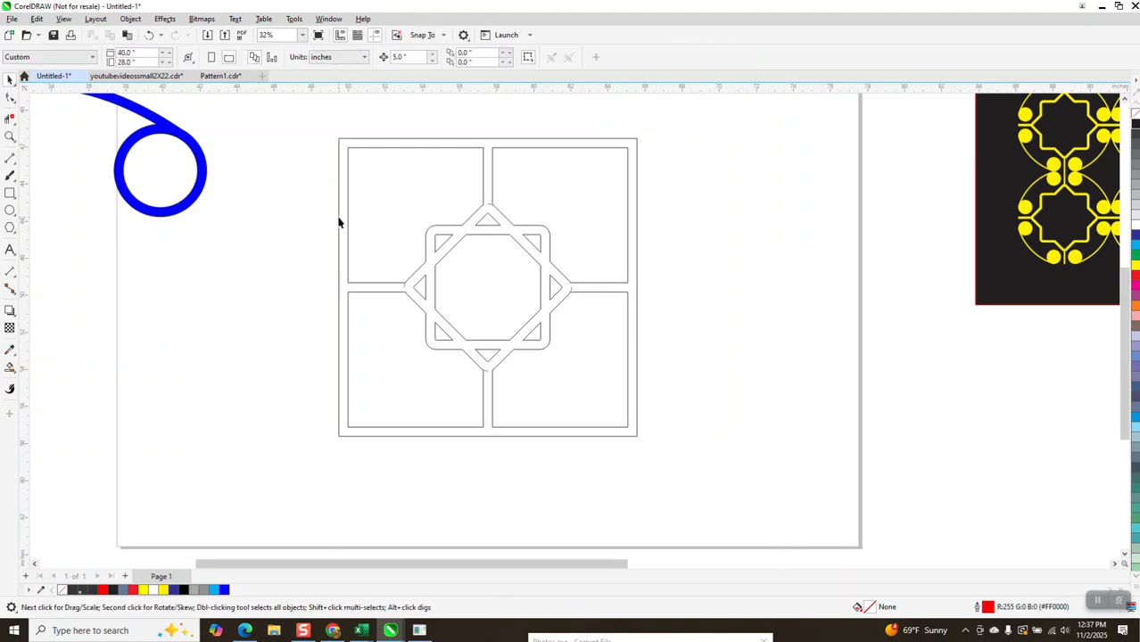
Move the blue two-ring shape down beside the square frame and rotate it 45 degrees
{"action": "left_click_drag", "start_coordinate": [195, 196], "coordinate": [284, 330]}
{"action": "left_click", "coordinate": [283, 330]}
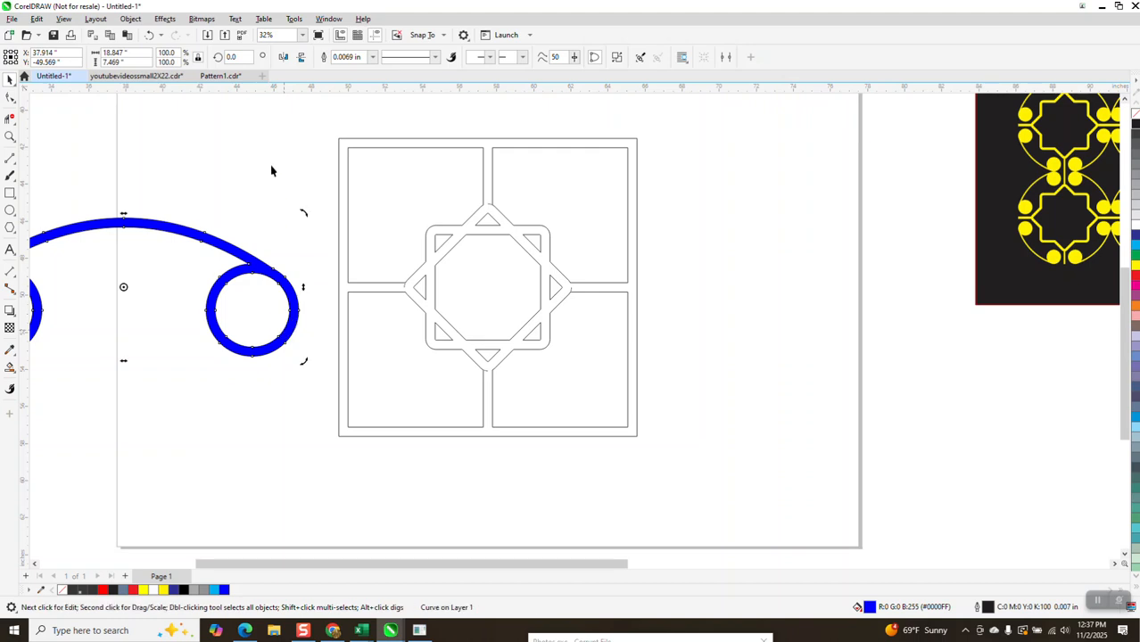
{"action": "type", "text": "45"}
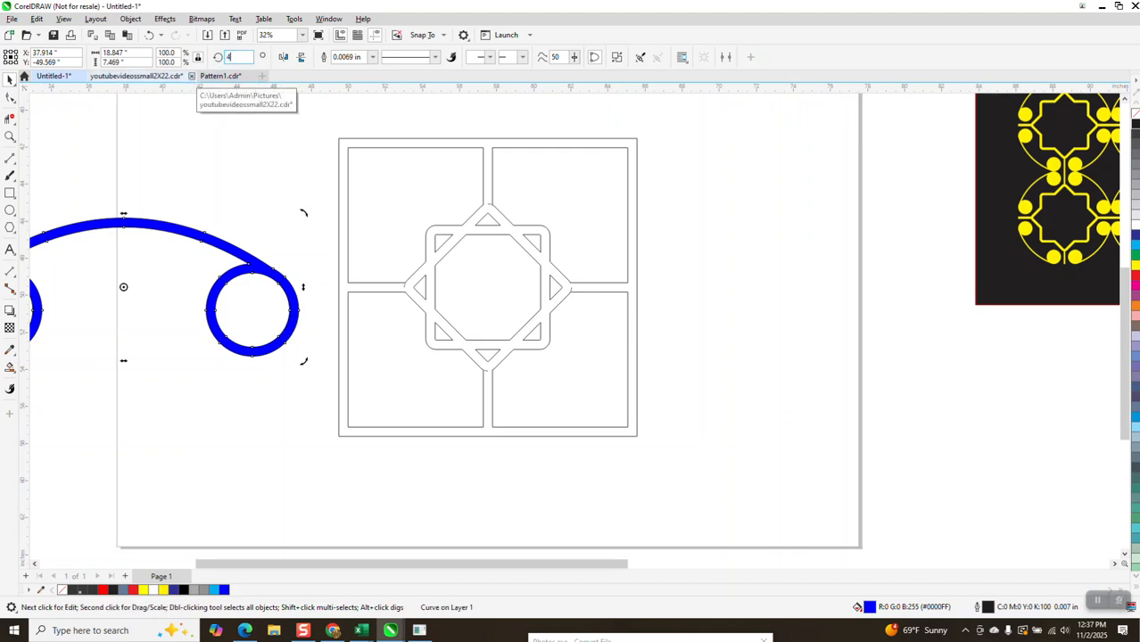
{"action": "key", "text": "Return"}
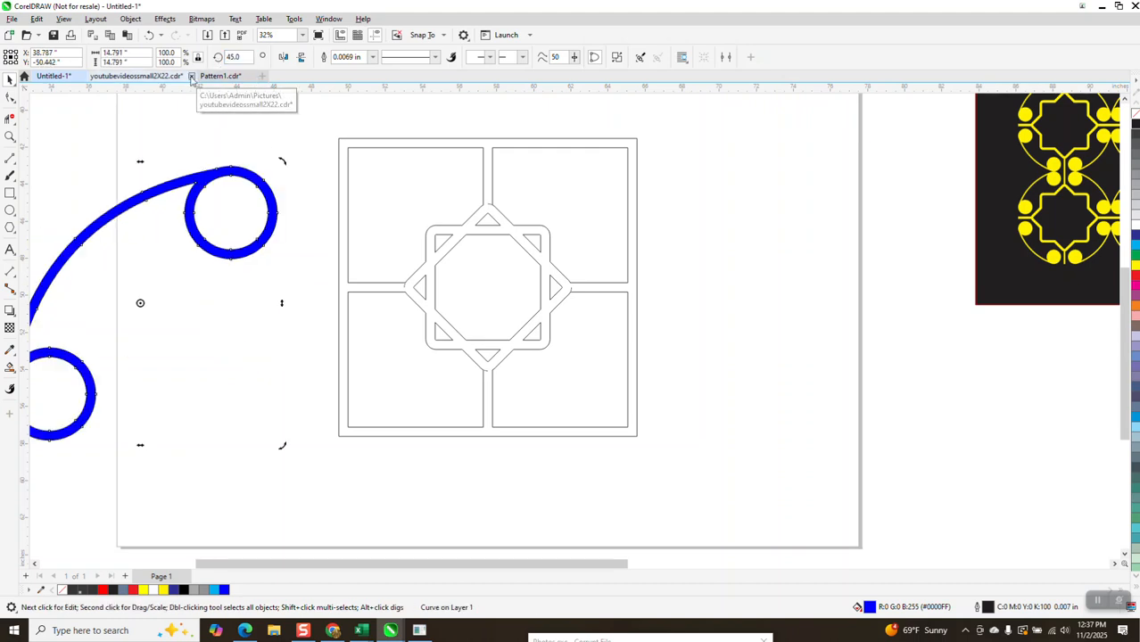
Scale the blue two-ring shape proportionally to about 33.1% (4.892 inches) and centre it on the page
{"action": "left_click", "coordinate": [268, 222]}
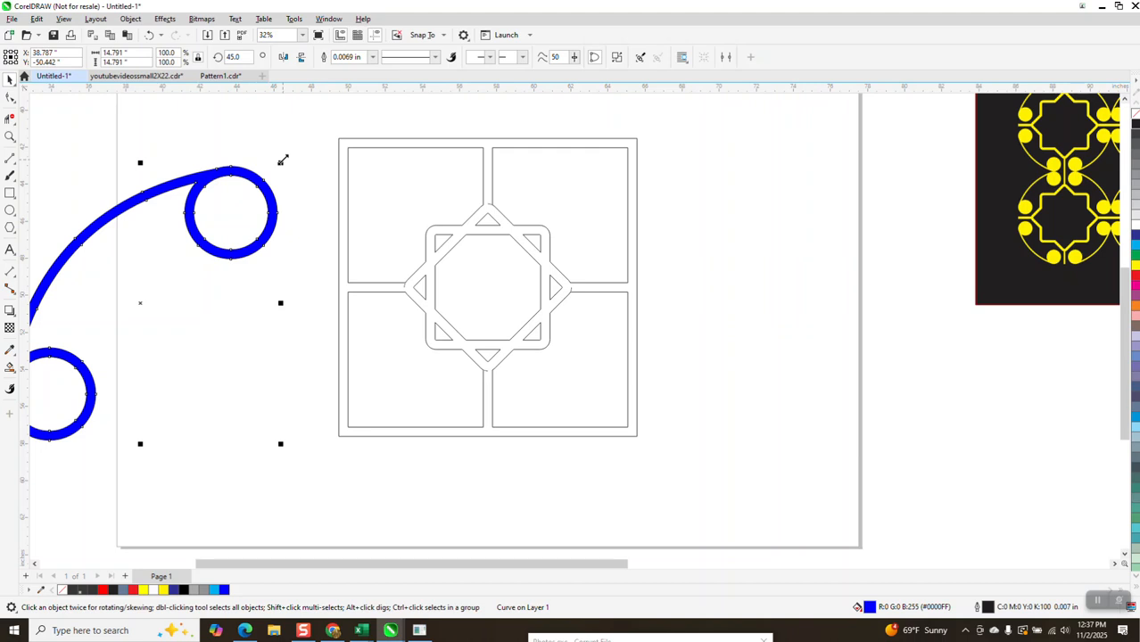
{"action": "left_click_drag", "start_coordinate": [282, 159], "coordinate": [210, 252]}
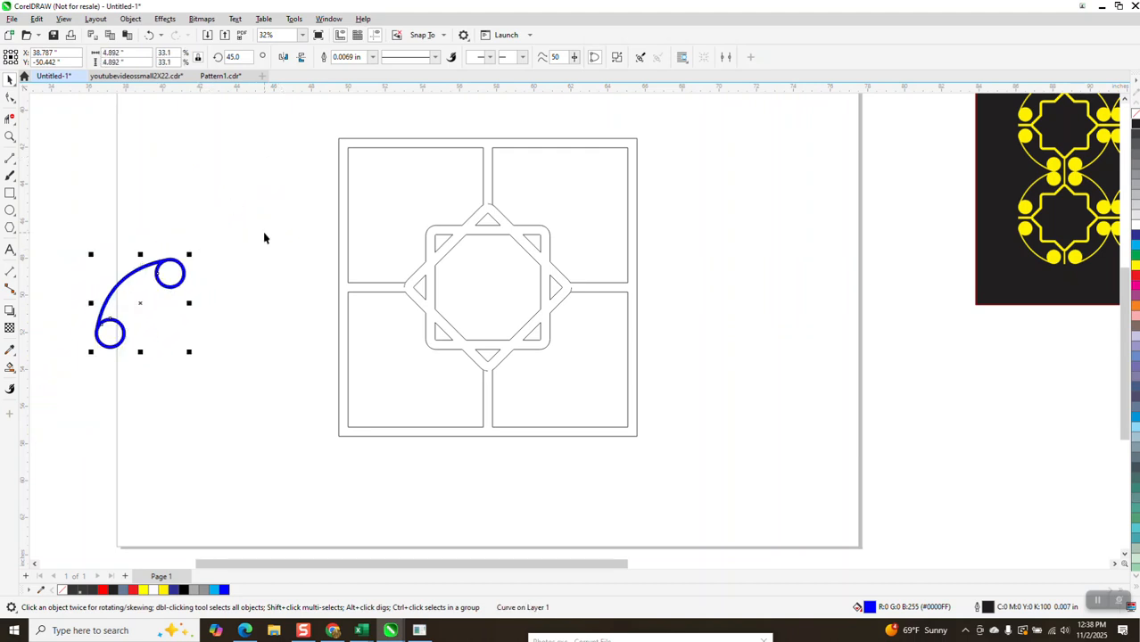
{"action": "key", "text": "p"}
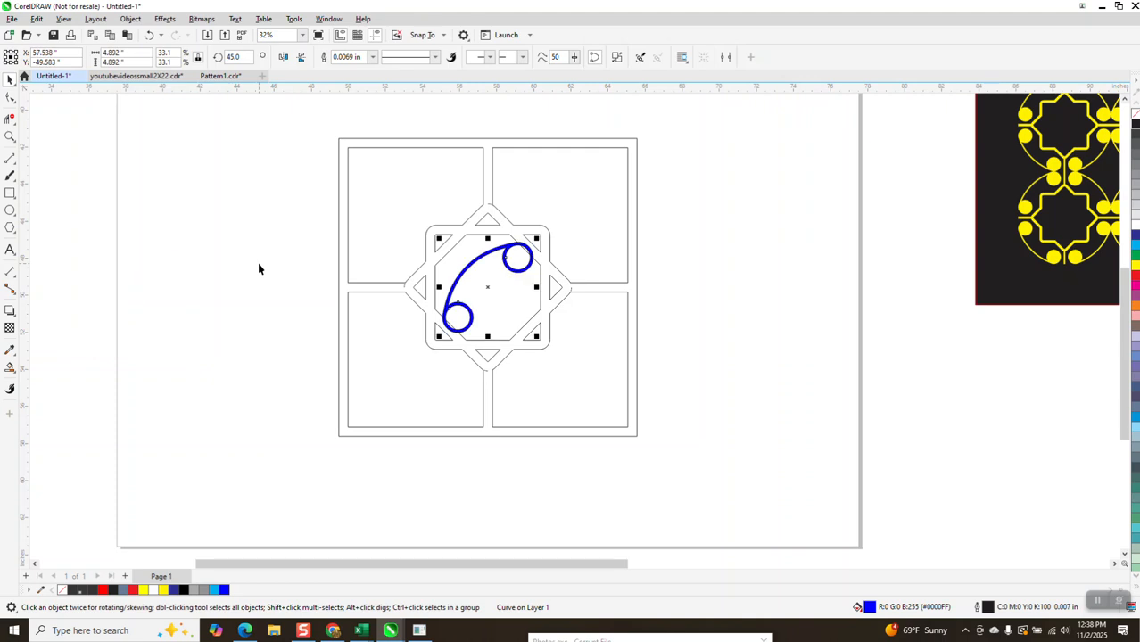
Align the blue two-ring shape to the top and left edges of the square frame
{"action": "left_click", "coordinate": [417, 147], "text": "shift"}
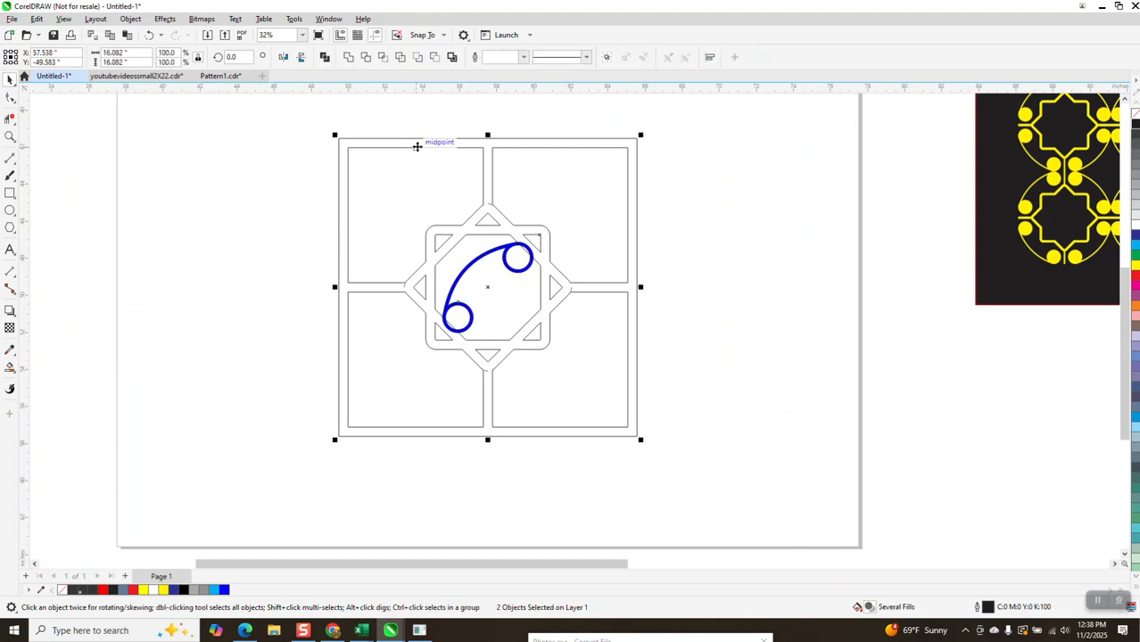
{"action": "key", "text": "t"}
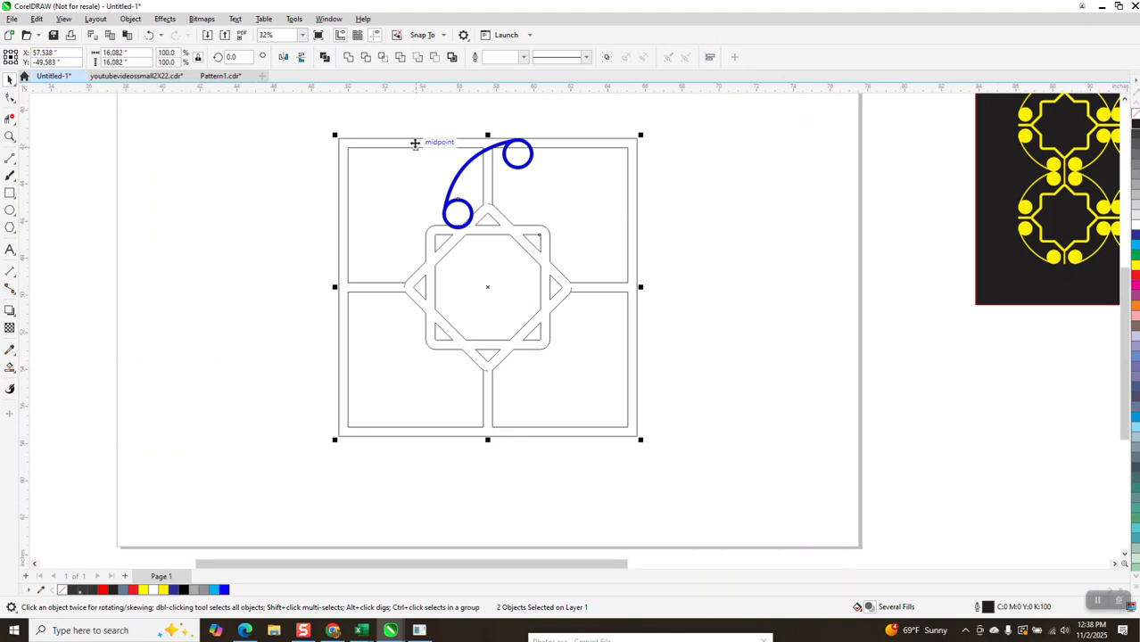
{"action": "left_click_drag", "start_coordinate": [415, 143], "coordinate": [415, 142]}
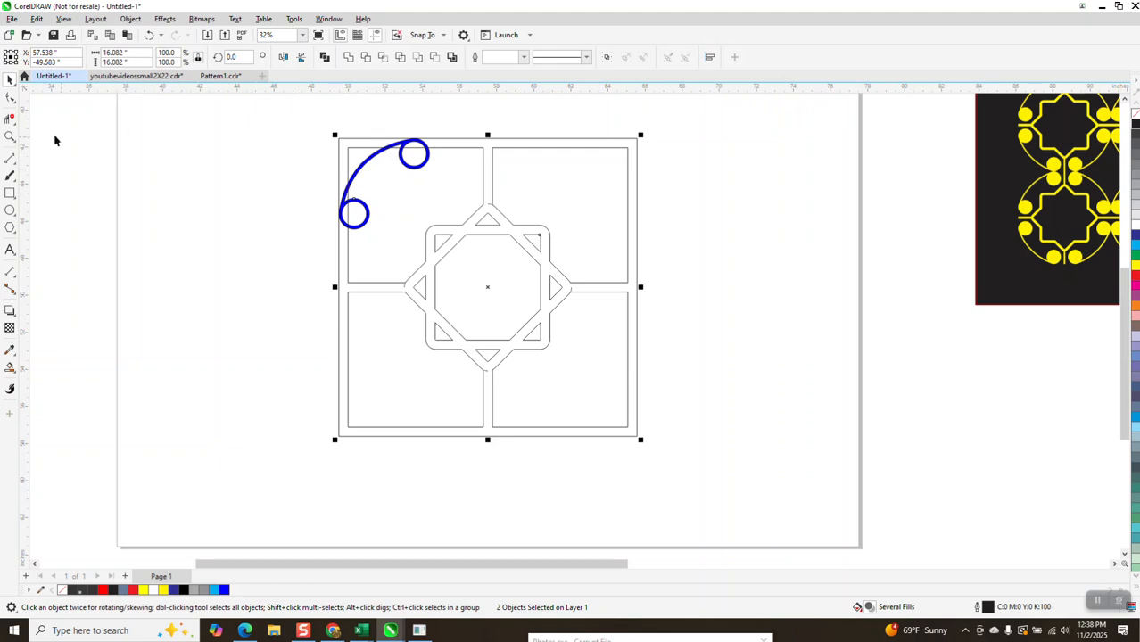
Set the document's nudge distance to 0.25 inches
{"action": "left_click", "coordinate": [10, 136]}
{"action": "left_click_drag", "start_coordinate": [318, 117], "coordinate": [514, 298]}
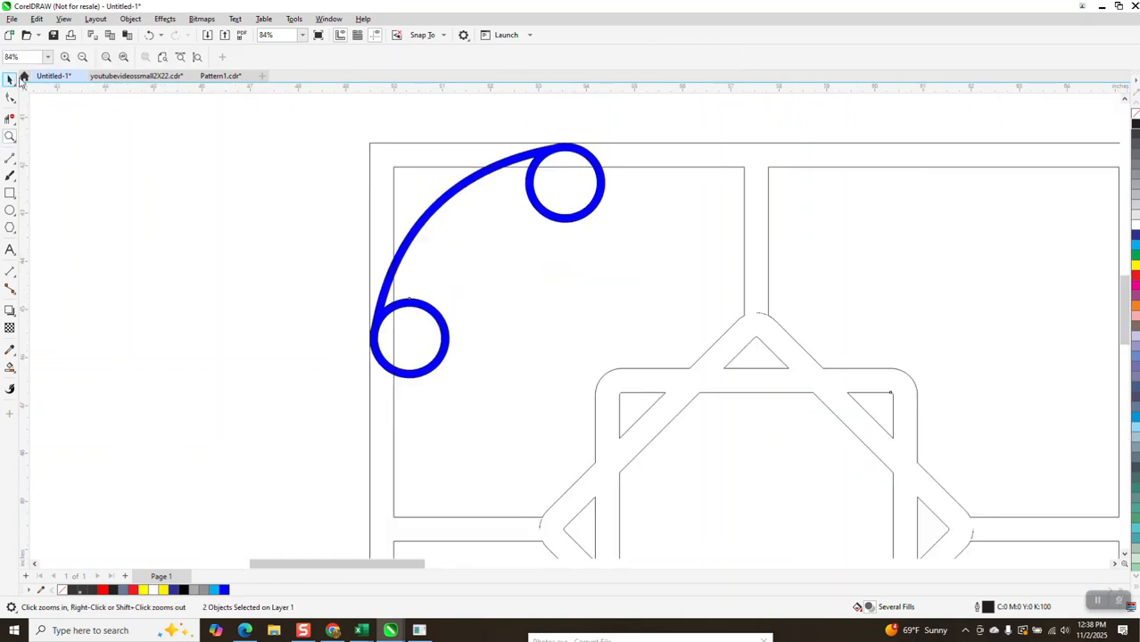
{"action": "left_click", "coordinate": [18, 79]}
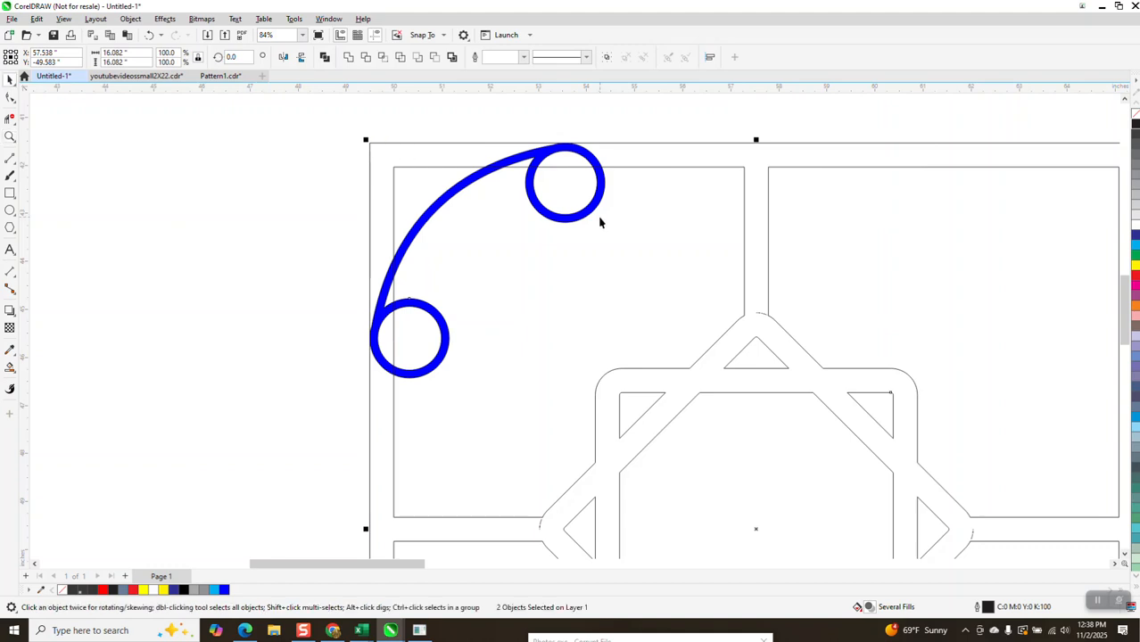
{"action": "left_click", "coordinate": [510, 118]}
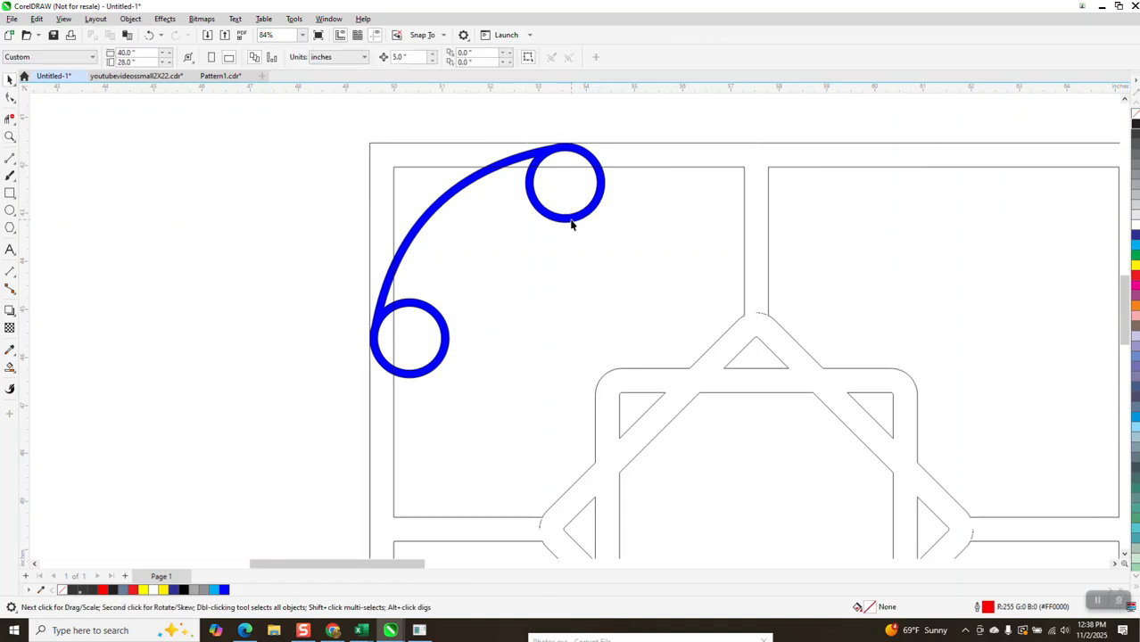
{"action": "left_click", "coordinate": [398, 57]}
{"action": "type", "text": ".25"}
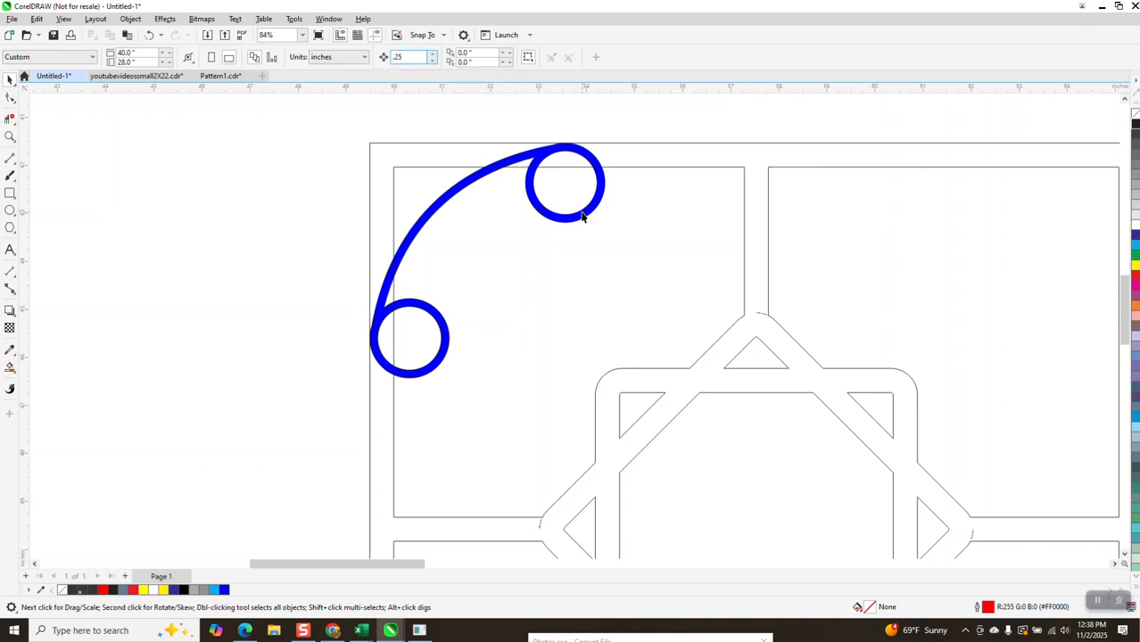
{"action": "key", "text": "Return"}
Nudge the blue two-ring shape 1 inch right and 1 inch down into the frame's upper-left quadrant
{"action": "left_click", "coordinate": [584, 212]}
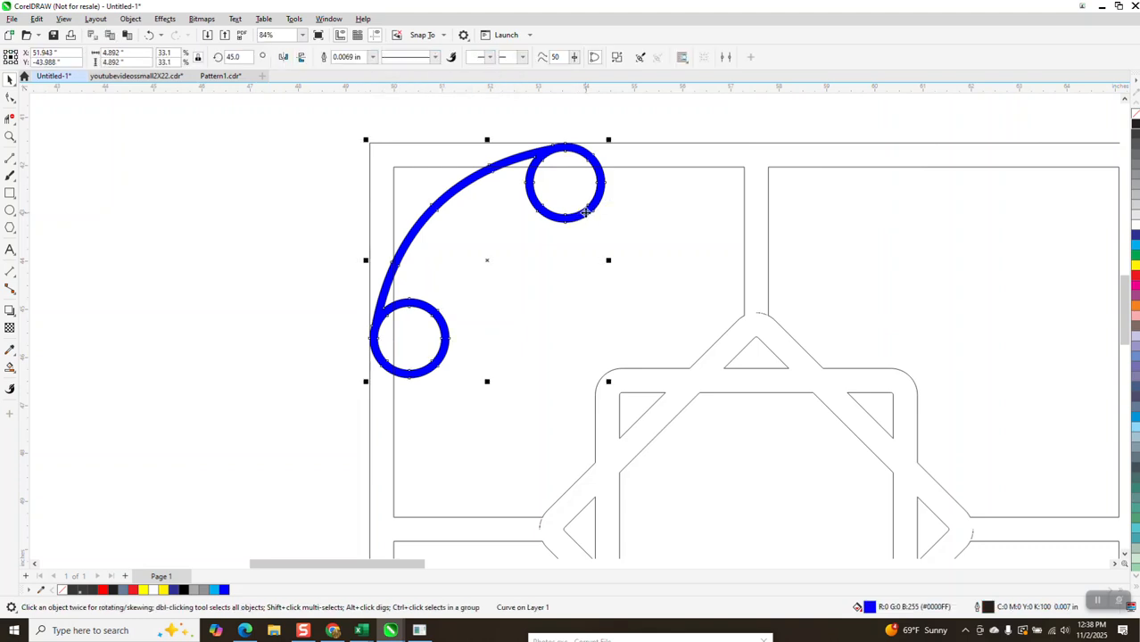
{"action": "key", "text": "Down"}
{"action": "key", "text": "Right"}
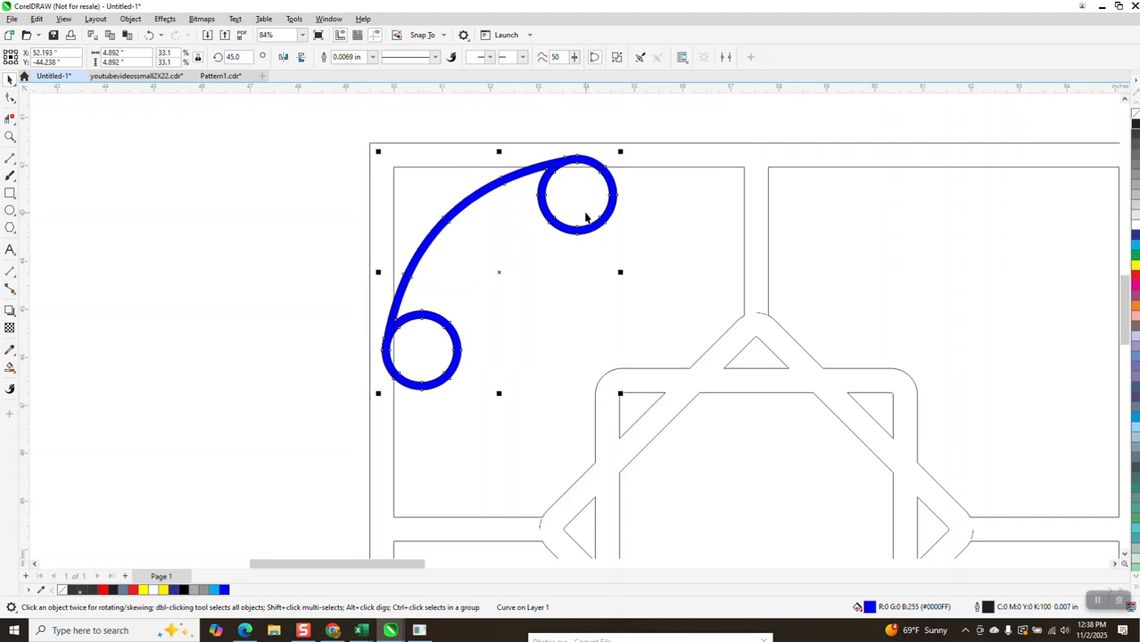
{"action": "key", "text": "Down"}
{"action": "key", "text": "Right"}
{"action": "key", "text": "Down"}
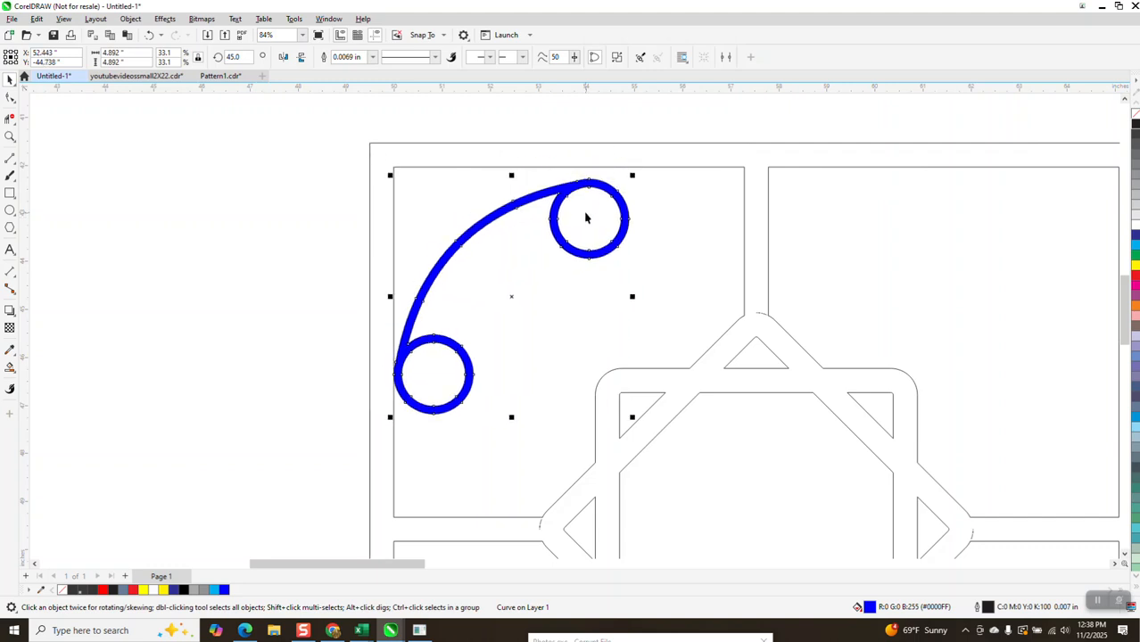
{"action": "key", "text": "Right"}
{"action": "key", "text": "Down"}
{"action": "key", "text": "Right"}
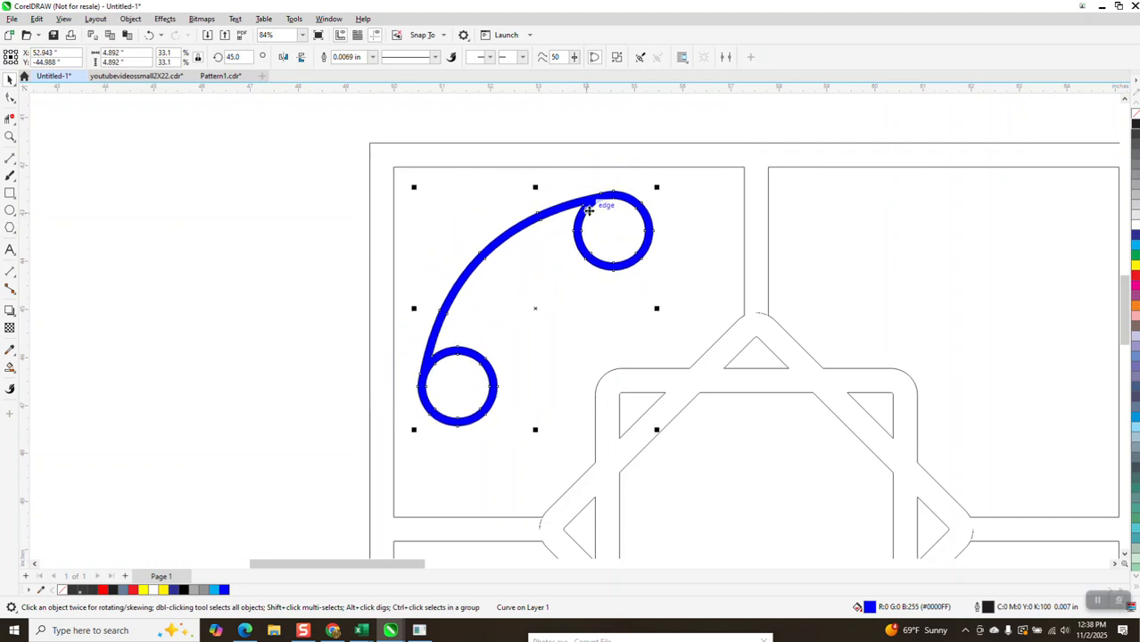
Create three rotated copies of the blue two-ring shape at 90-degree increments around the star's centre, one in each remaining quadrant
{"action": "scroll", "coordinate": [281, 170], "scroll_direction": "down", "scroll_amount": 2}
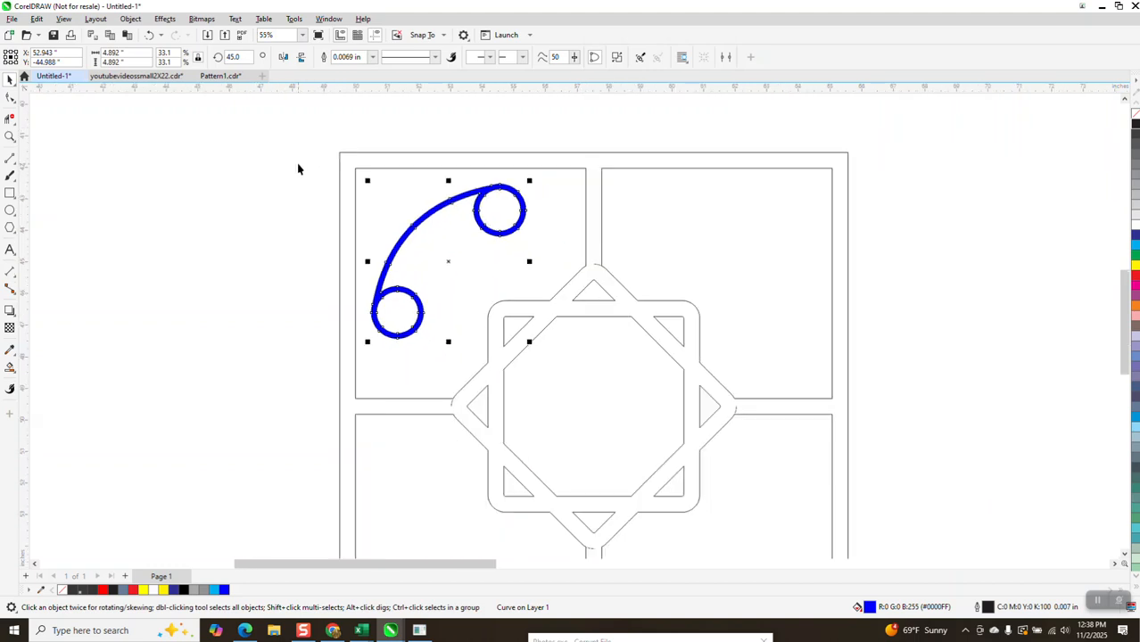
{"action": "scroll", "coordinate": [347, 171], "scroll_direction": "down", "scroll_amount": 1}
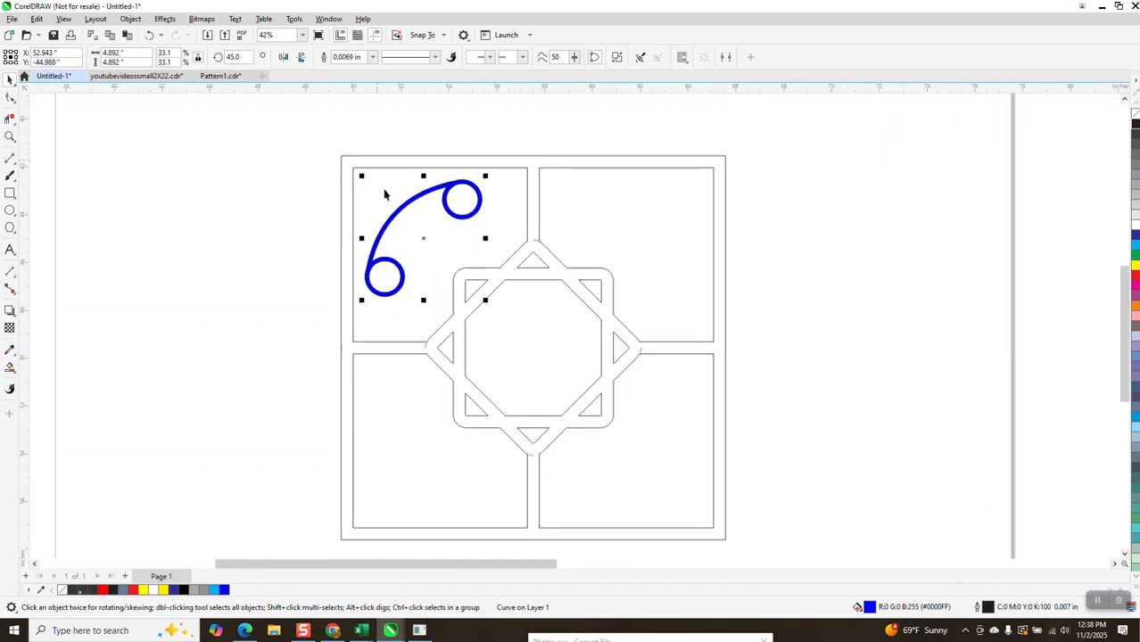
{"action": "left_click", "coordinate": [423, 240]}
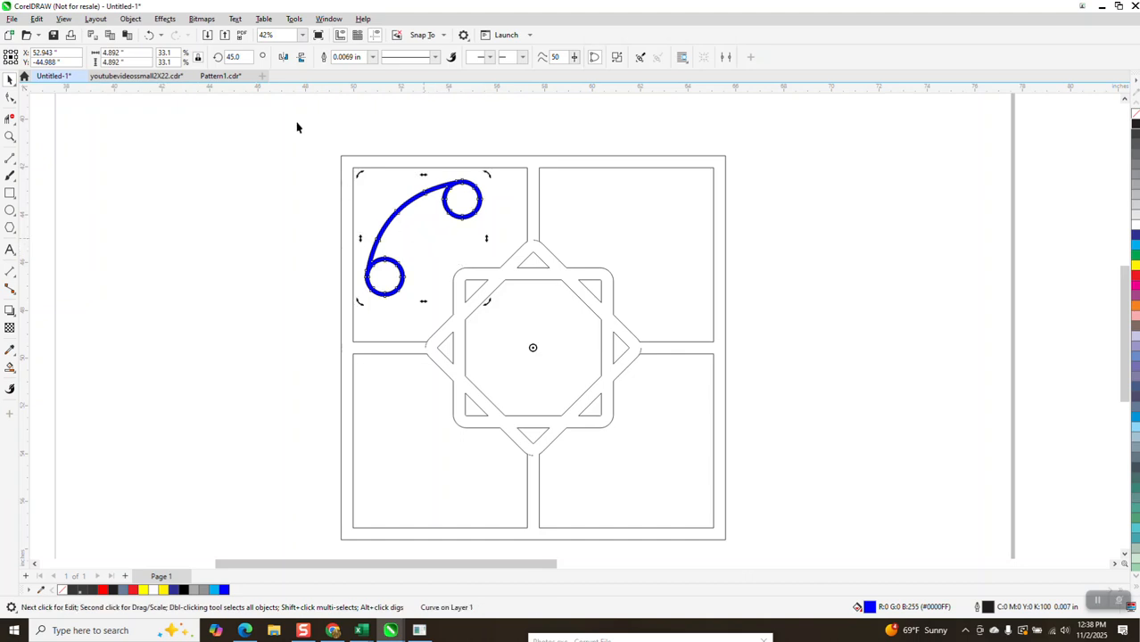
{"action": "left_click", "coordinate": [246, 58]}
{"action": "type", "text": "+90"}
{"action": "key", "text": "Return"}
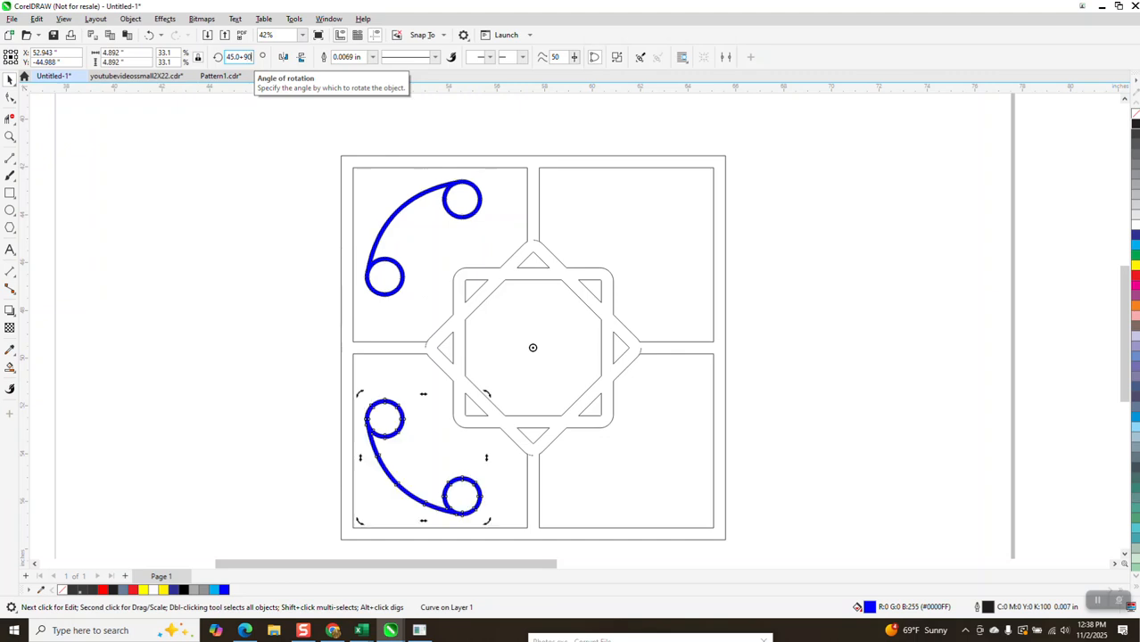
{"action": "key", "text": "ctrl+r"}
{"action": "key", "text": "ctrl+r"}
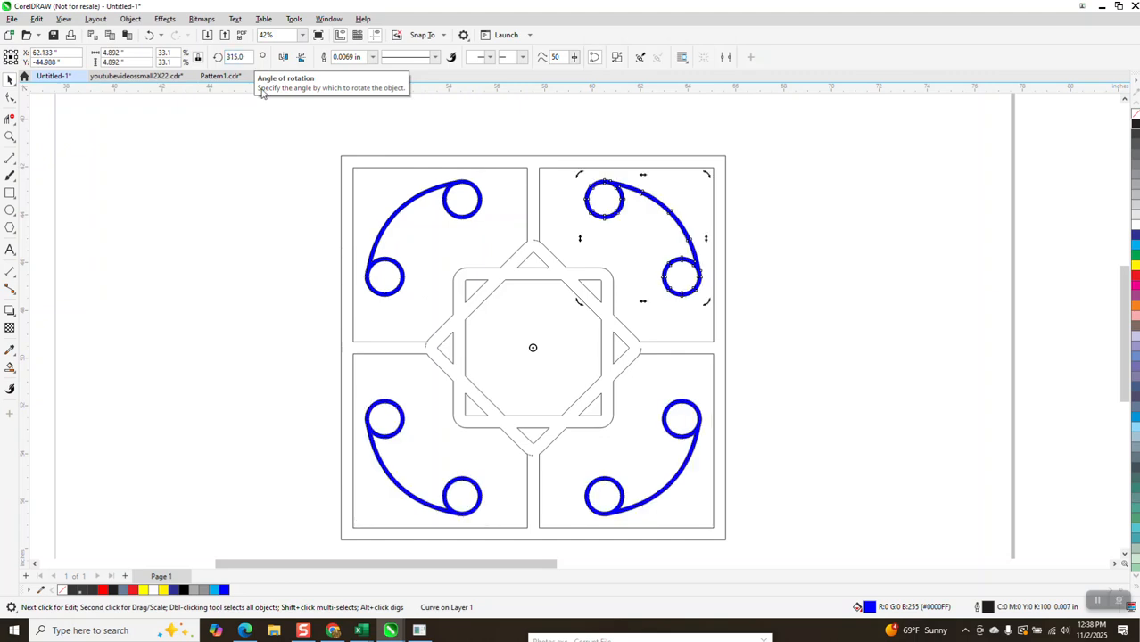
Try a blue Smart Fill on the combined frame and star, and undo the fill
{"action": "left_click", "coordinate": [9, 367]}
{"action": "left_click", "coordinate": [348, 170]}
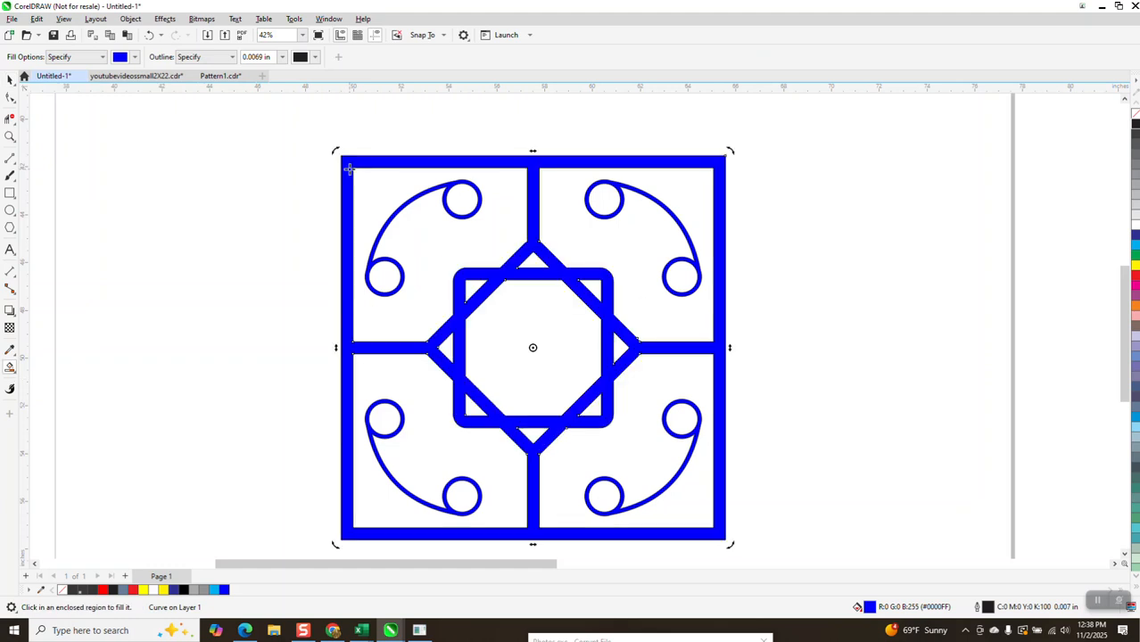
{"action": "left_click", "coordinate": [10, 79]}
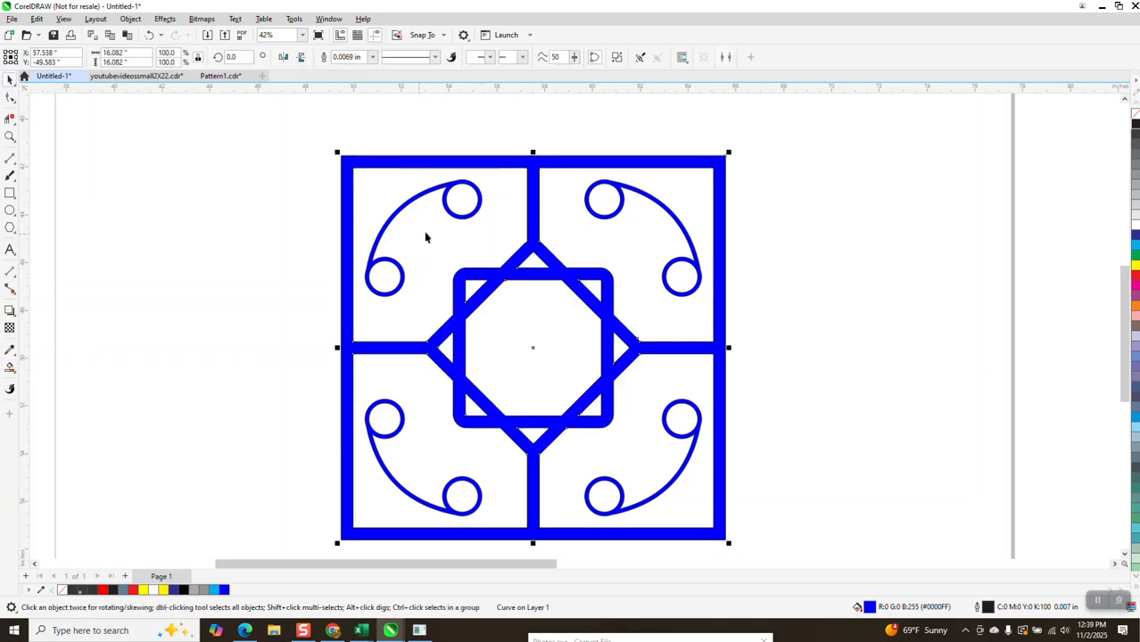
{"action": "left_click", "coordinate": [9, 137]}
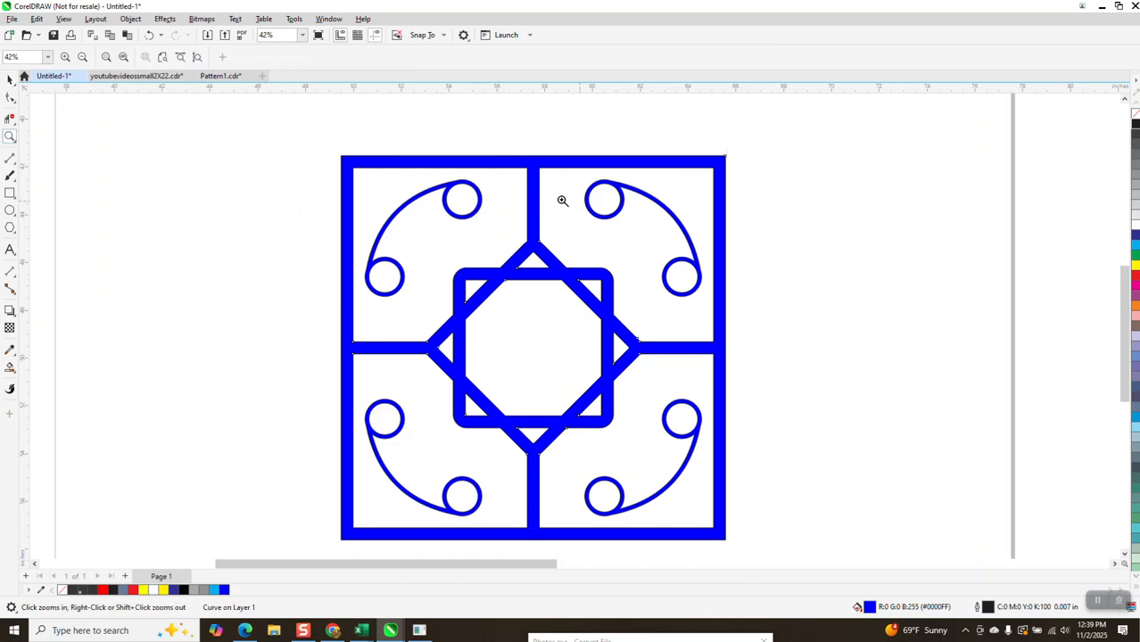
{"action": "left_click", "coordinate": [151, 37]}
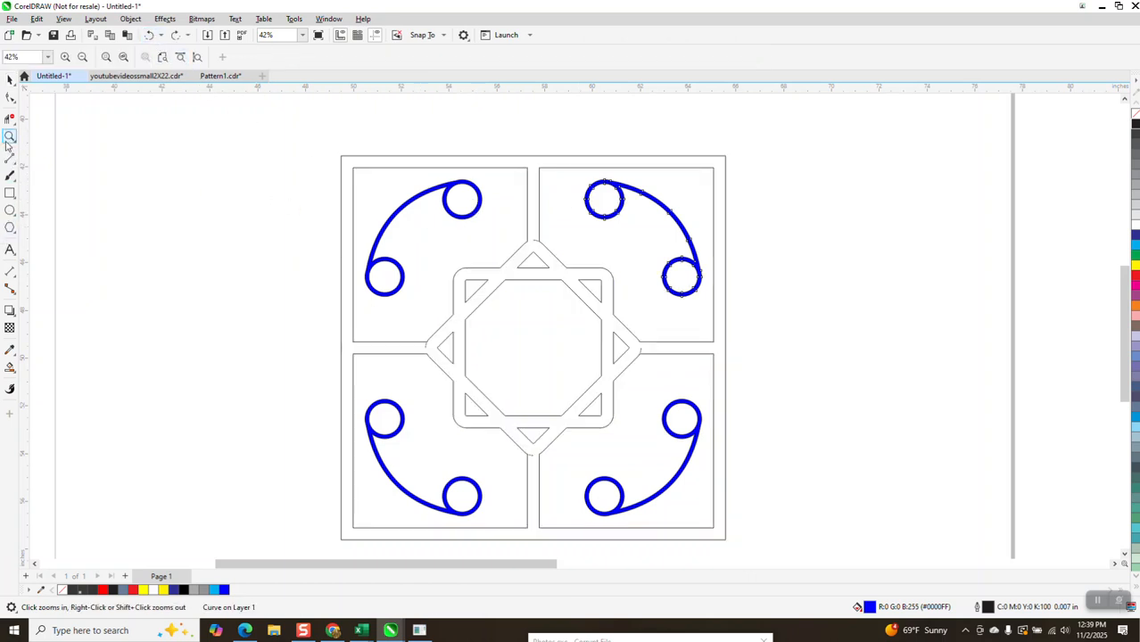
Measure the width of the frame's border near its upper-right corner with a parallel dimension, and remove the dimension
{"action": "left_click_drag", "start_coordinate": [674, 157], "coordinate": [764, 228]}
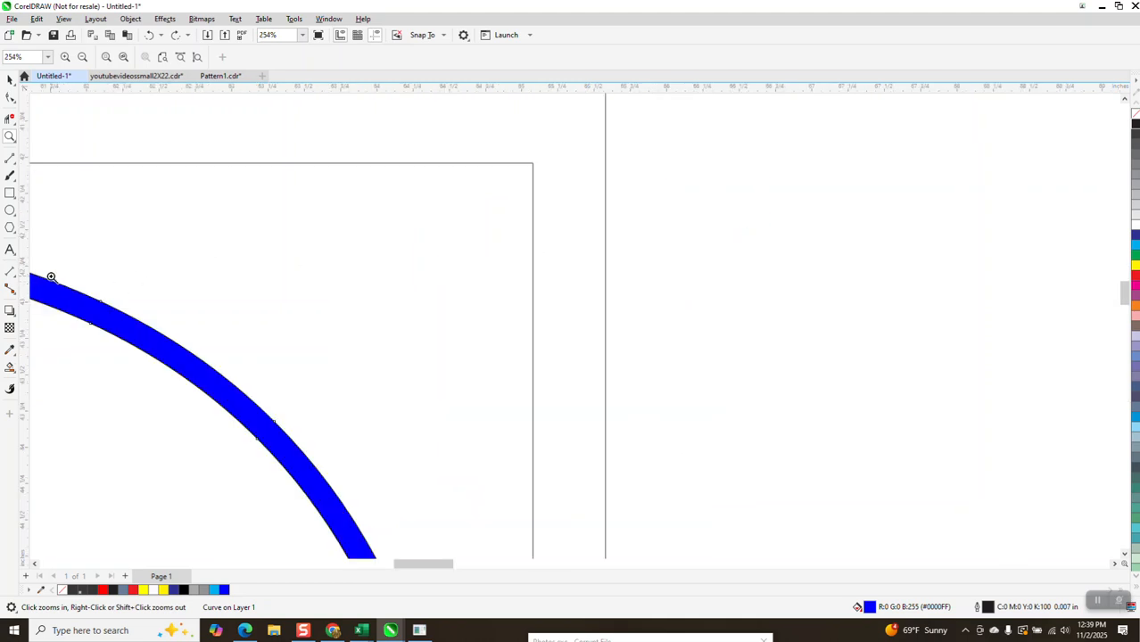
{"action": "left_click", "coordinate": [16, 282]}
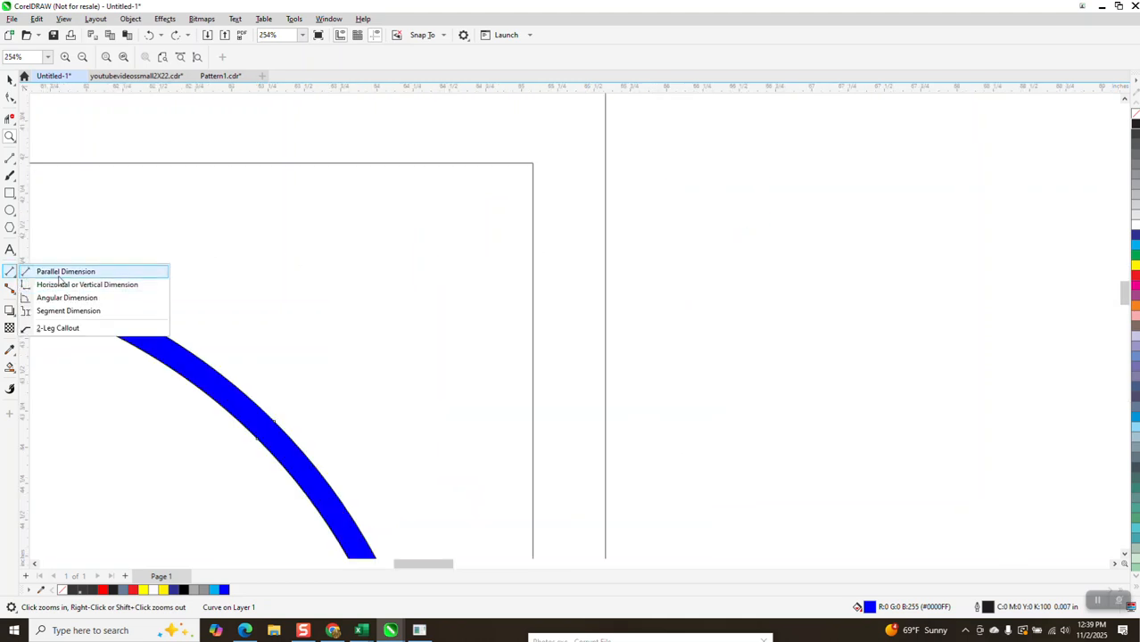
{"action": "left_click", "coordinate": [54, 268]}
{"action": "left_click_drag", "start_coordinate": [533, 265], "coordinate": [605, 264]}
{"action": "left_click", "coordinate": [608, 266]}
{"action": "key", "text": "Delete"}
{"action": "scroll", "coordinate": [548, 284], "scroll_direction": "down", "scroll_amount": 8}
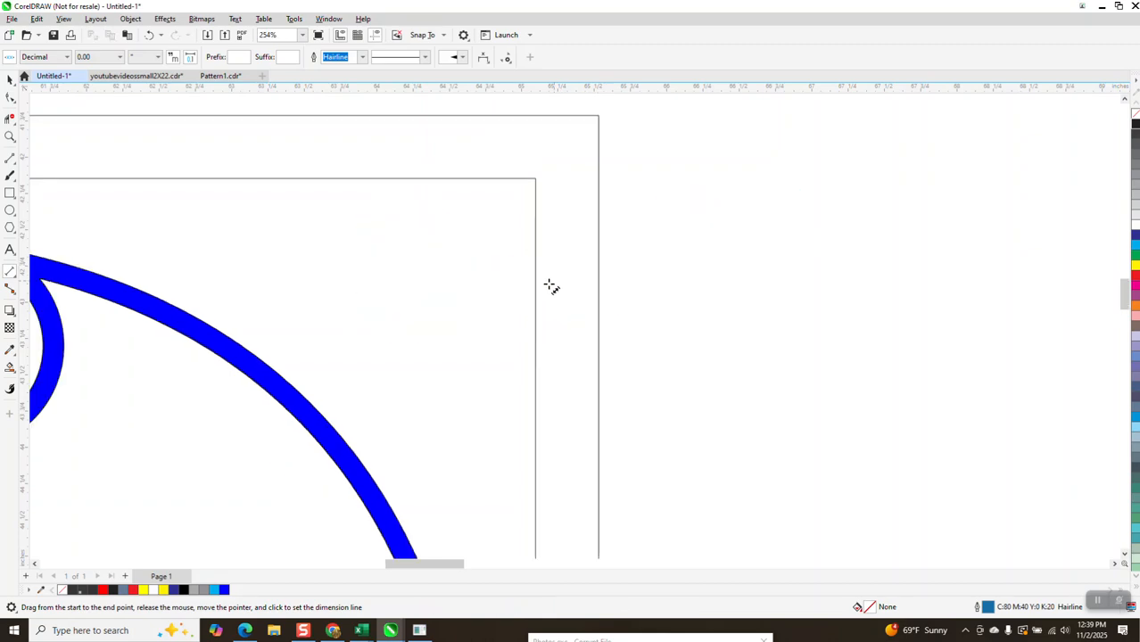
{"action": "scroll", "coordinate": [535, 288], "scroll_direction": "down", "scroll_amount": 2}
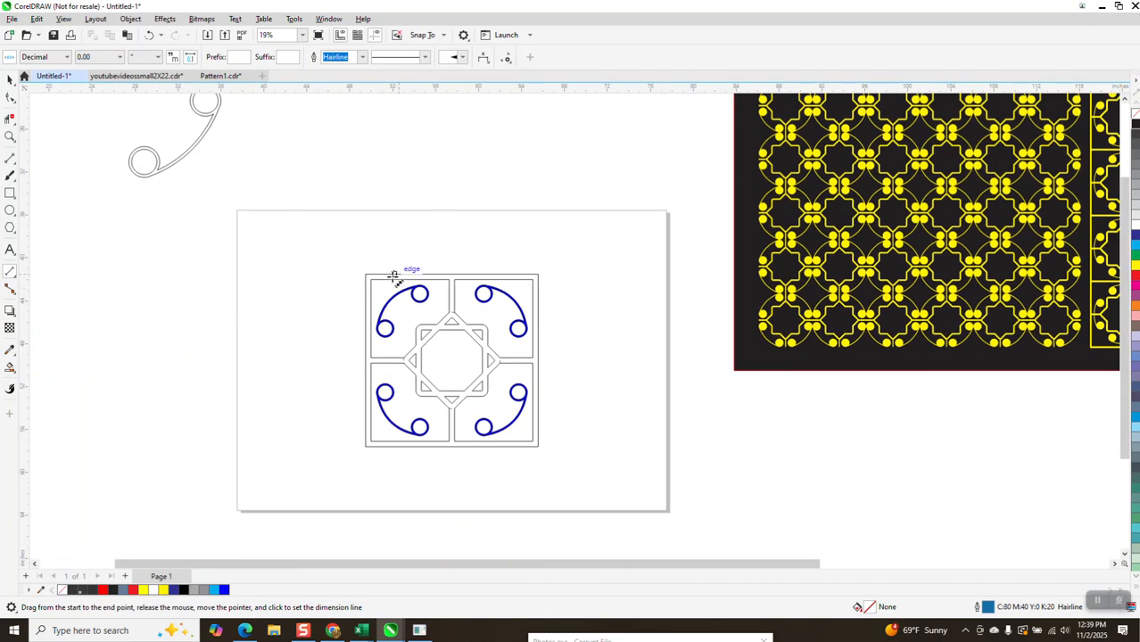
{"action": "left_click", "coordinate": [10, 80]}
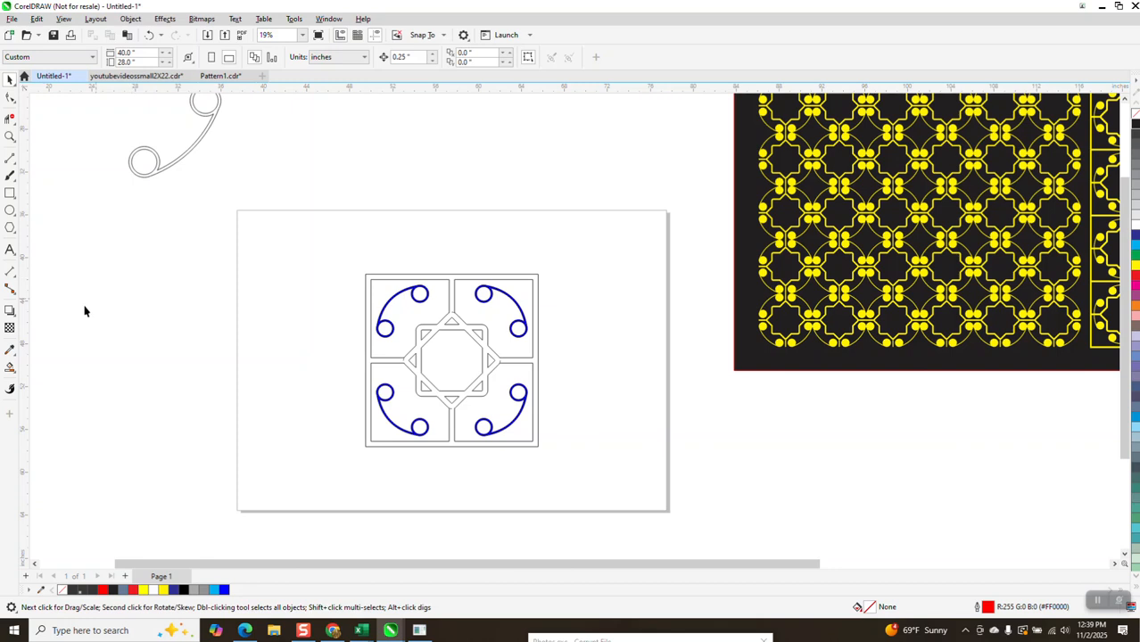
Smart Fill the joined frame and star with blue, and remove the outlines from all objects of the tile
{"action": "left_click", "coordinate": [18, 365]}
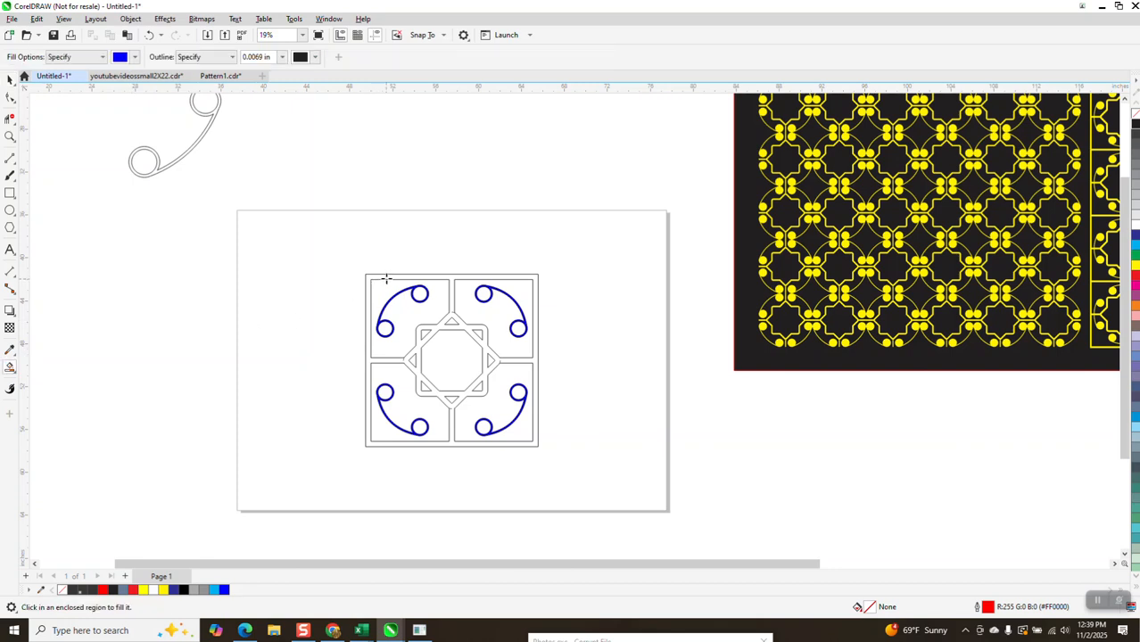
{"action": "left_click", "coordinate": [385, 279]}
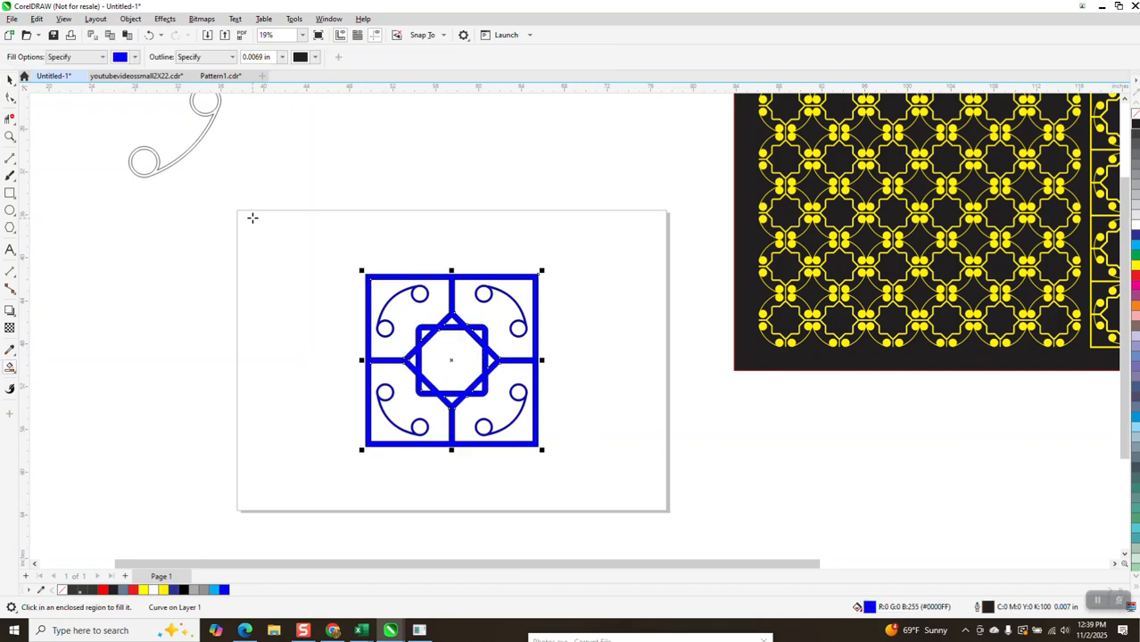
{"action": "left_click", "coordinate": [10, 81]}
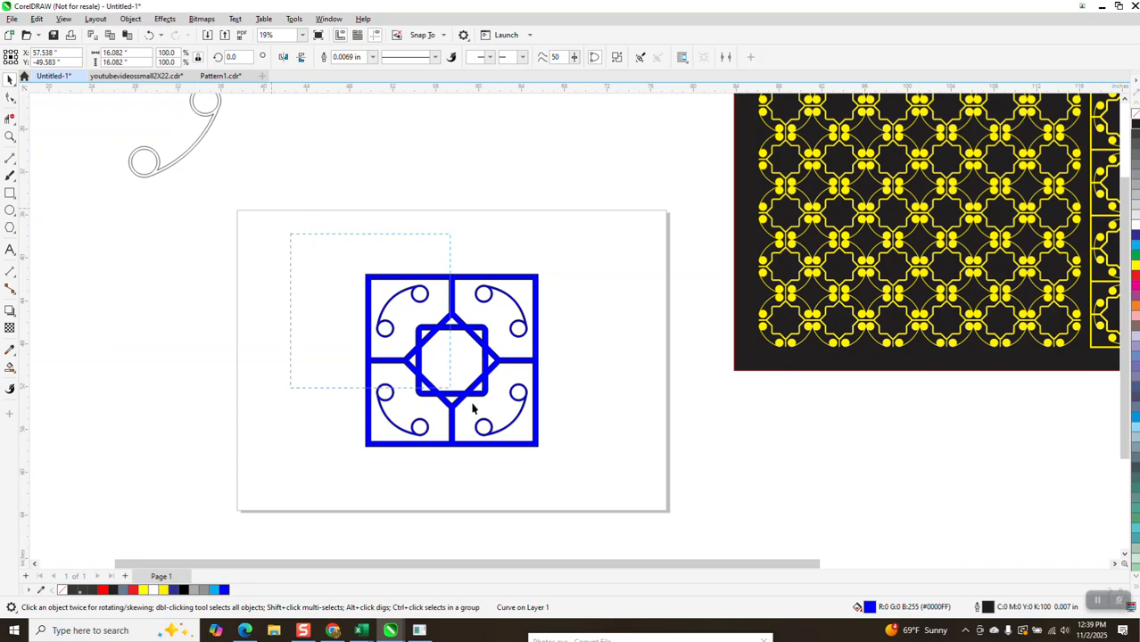
{"action": "left_click_drag", "start_coordinate": [315, 234], "coordinate": [577, 477]}
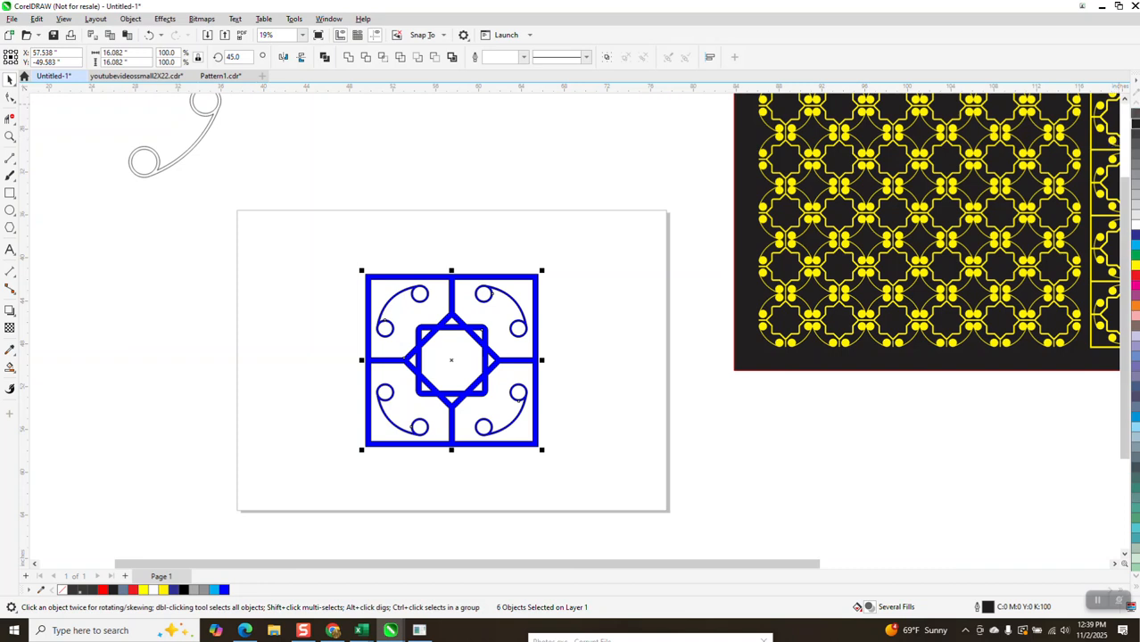
{"action": "left_click", "coordinate": [1134, 119]}
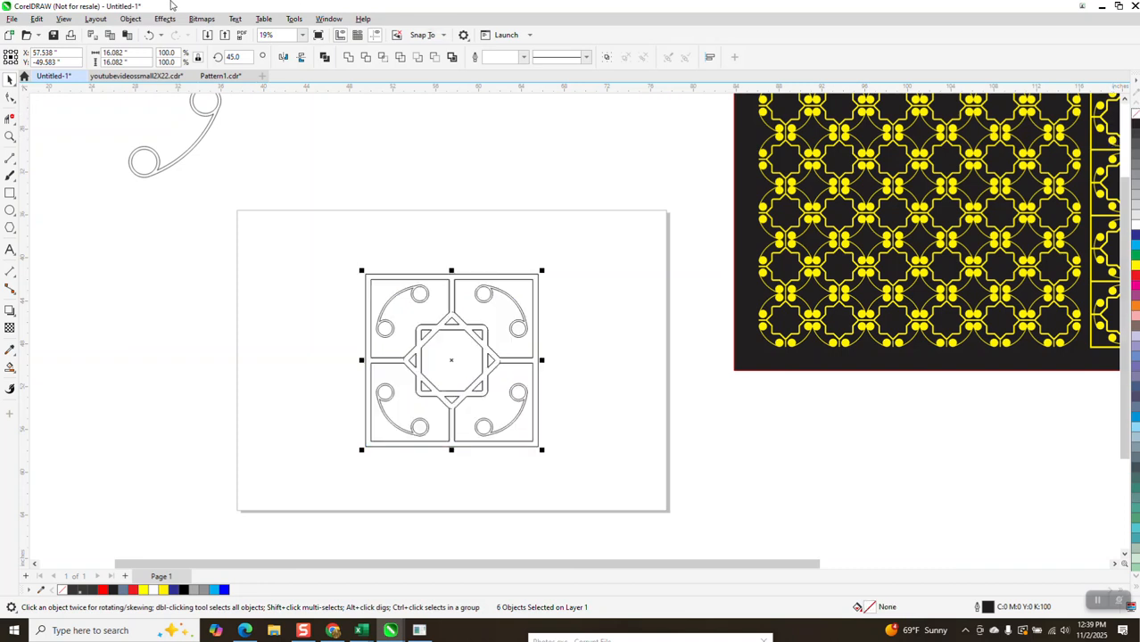
{"action": "left_click", "coordinate": [149, 36]}
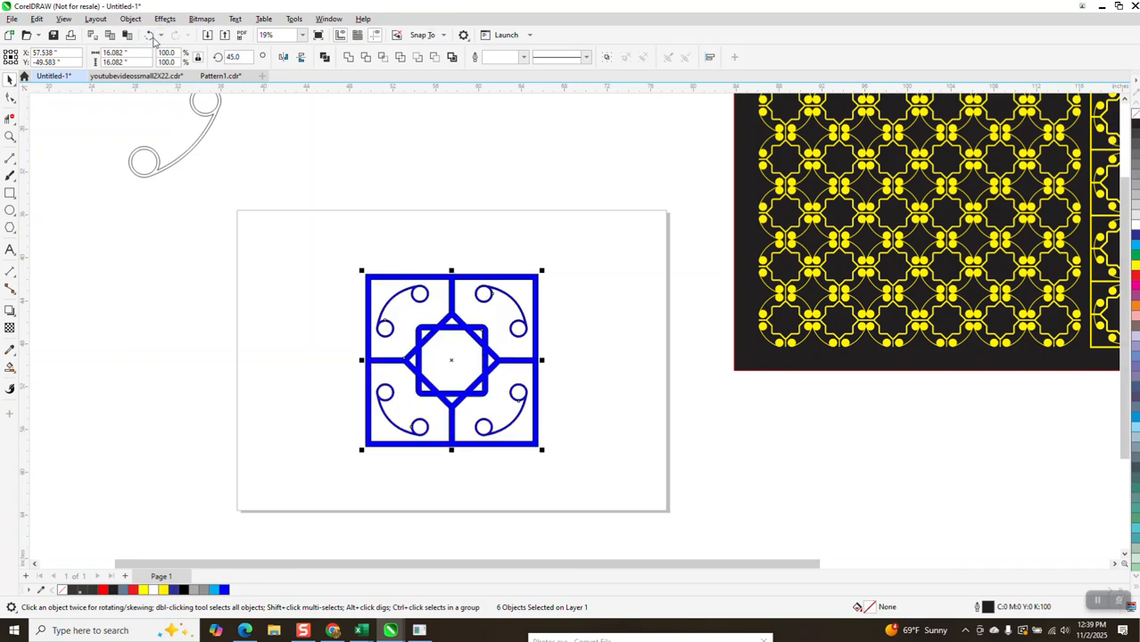
{"action": "right_click", "coordinate": [1136, 119]}
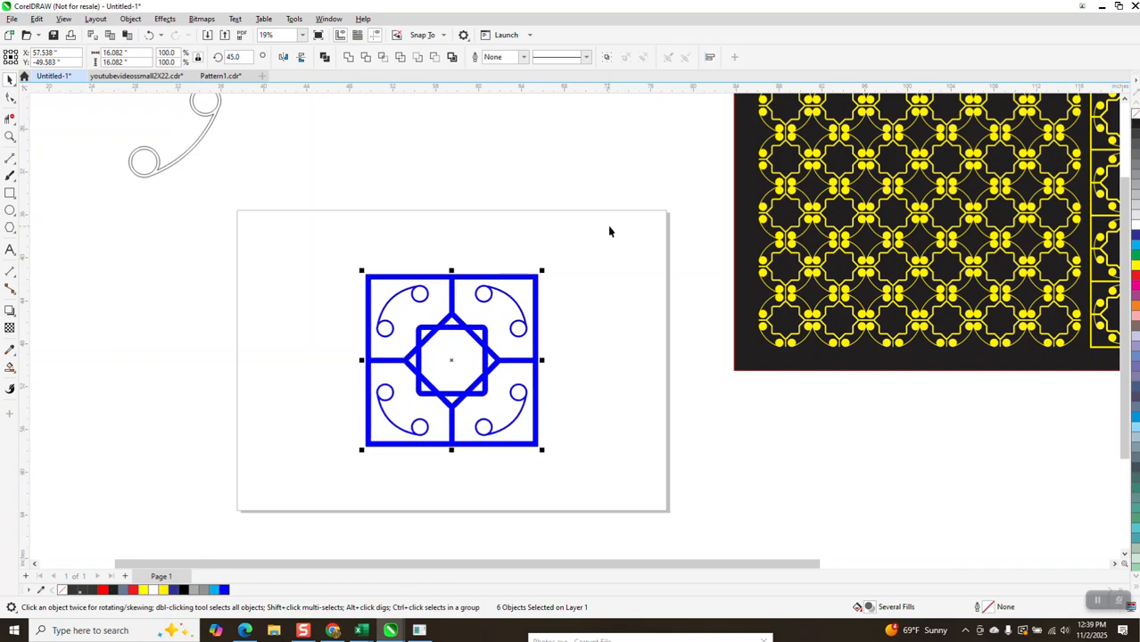
Scale the whole tile proportionally to 4 inches wide and move it about 7.4 inches to the left
{"action": "left_click_drag", "start_coordinate": [322, 259], "coordinate": [589, 460]}
{"action": "double_click", "coordinate": [130, 53]}
{"action": "type", "text": "4"}
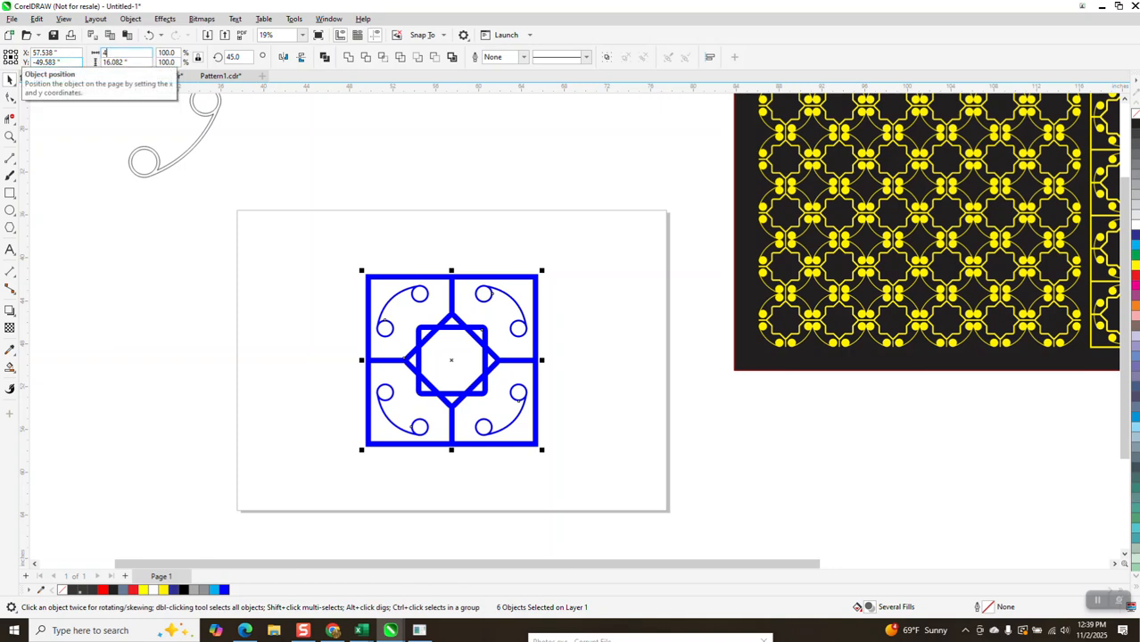
{"action": "key", "text": "Return"}
{"action": "key", "text": "z"}
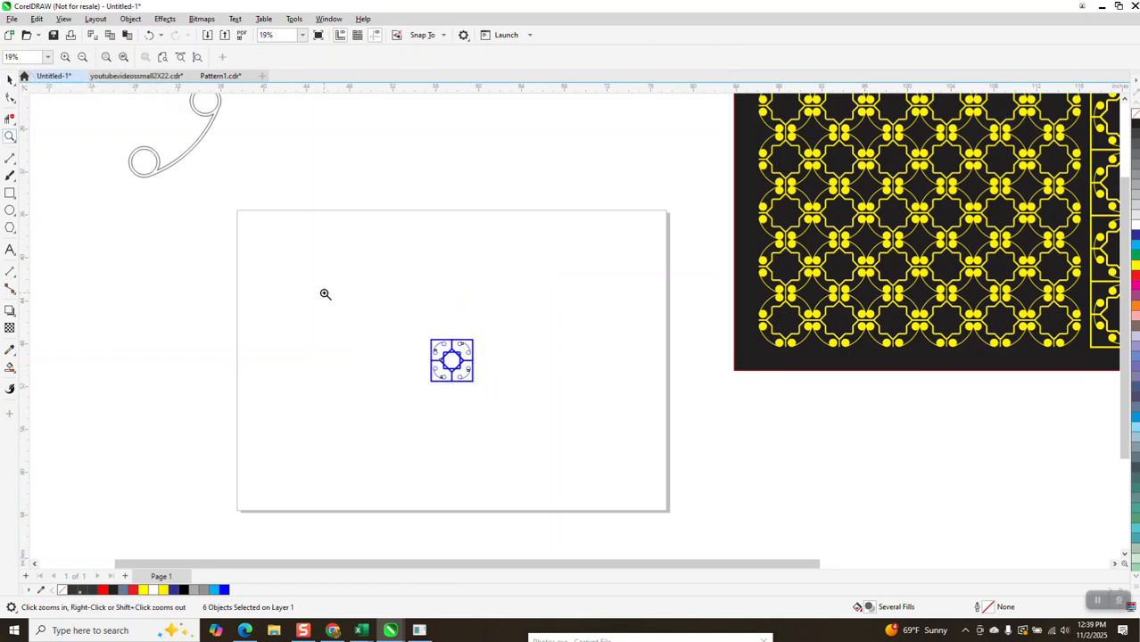
{"action": "left_click_drag", "start_coordinate": [379, 314], "coordinate": [501, 416]}
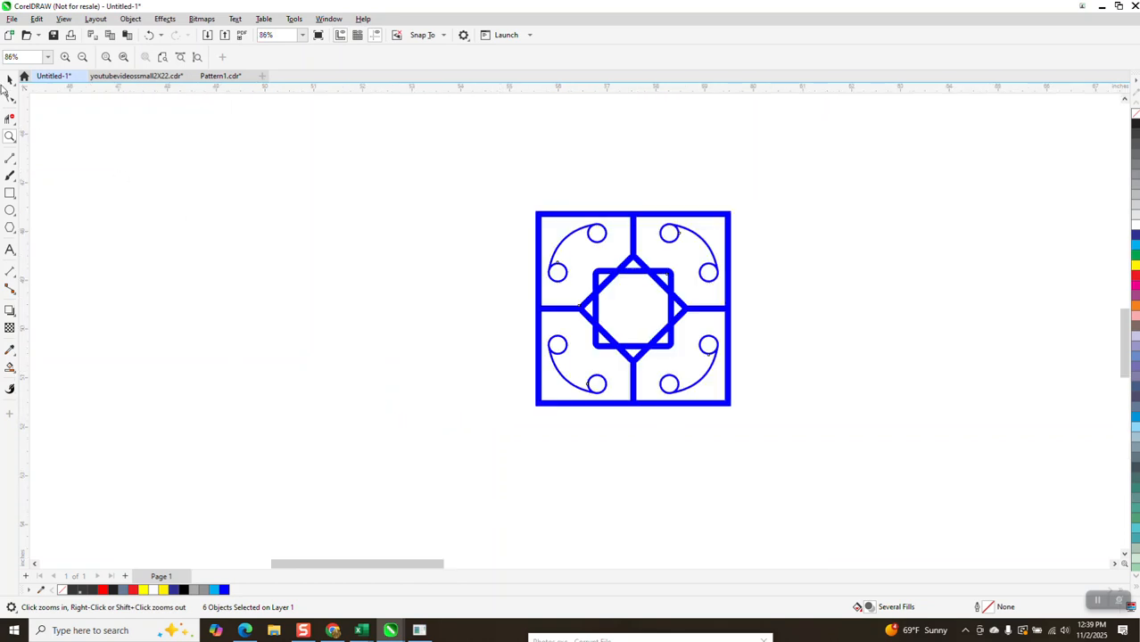
{"action": "left_click", "coordinate": [10, 80]}
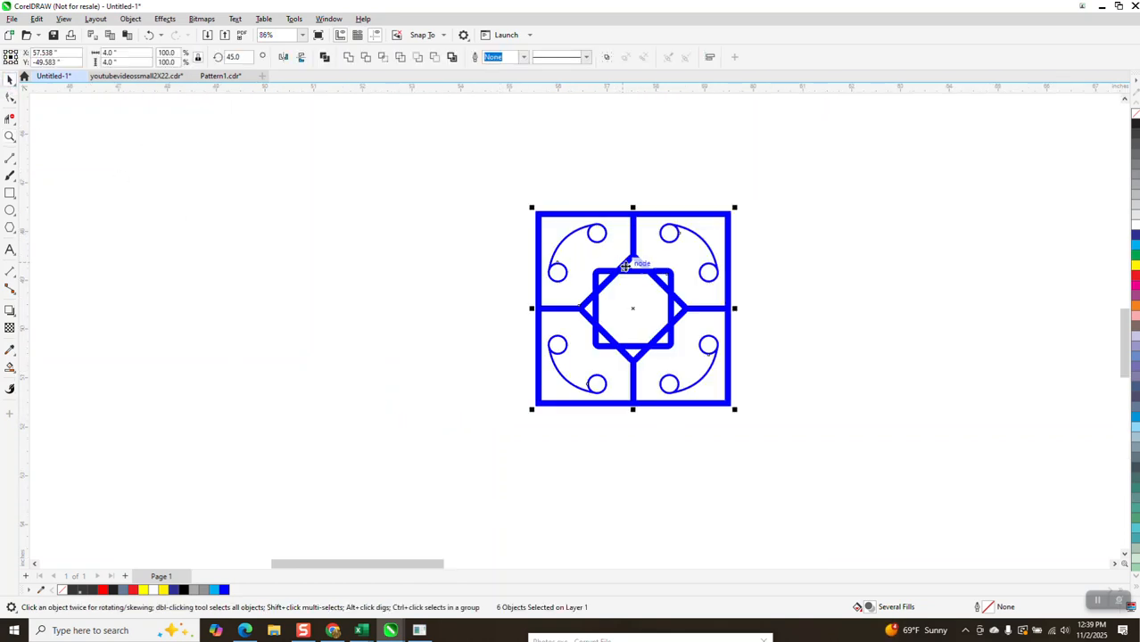
{"action": "left_click_drag", "start_coordinate": [641, 269], "coordinate": [281, 259]}
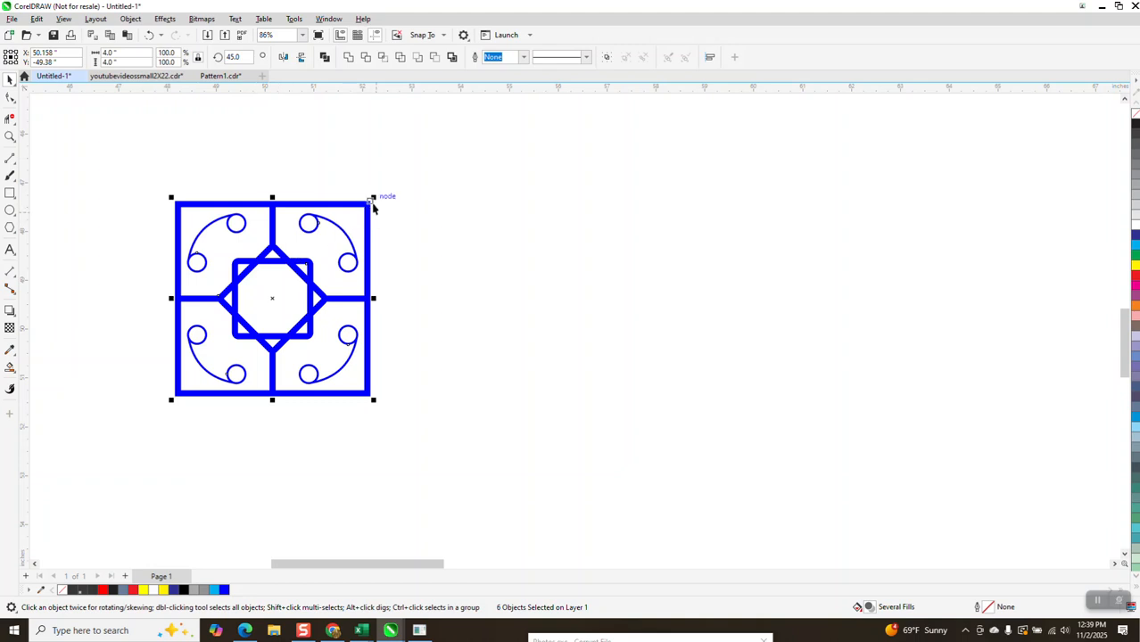
Set the document's nudge distance to 4 inches with nothing selected
{"action": "left_click", "coordinate": [385, 175]}
{"action": "left_click", "coordinate": [401, 56]}
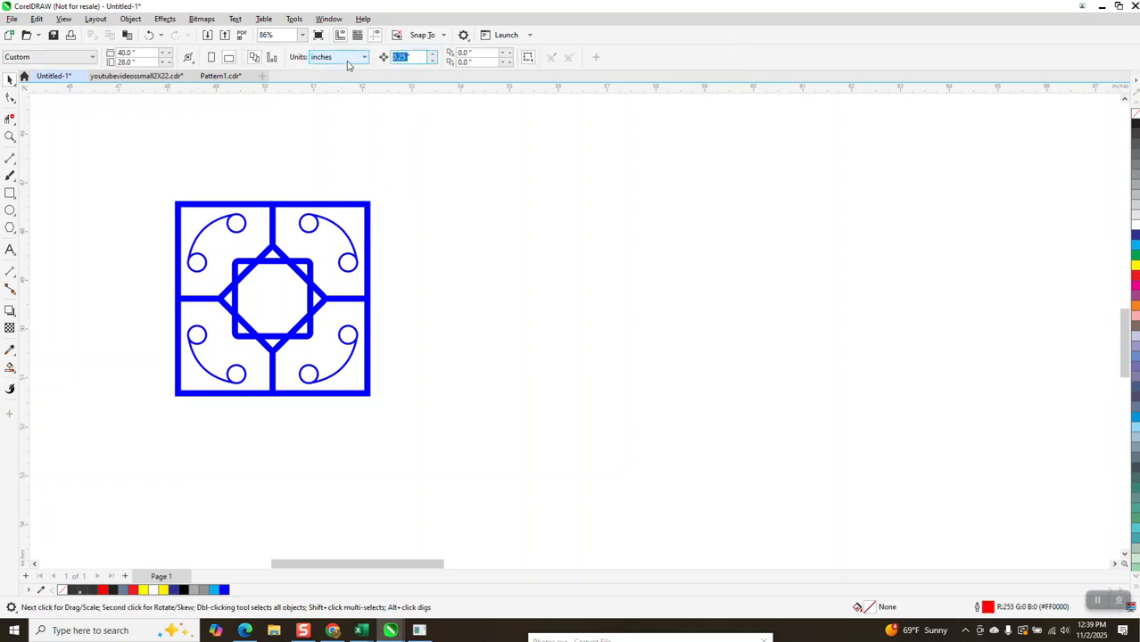
{"action": "type", "text": "4"}
Try a duplicate of the whole tile nudged 4 inches to the right, and delete the duplicate
{"action": "left_click_drag", "start_coordinate": [132, 186], "coordinate": [486, 428]}
{"action": "key", "text": "KP_Add"}
{"action": "key", "text": "Right"}
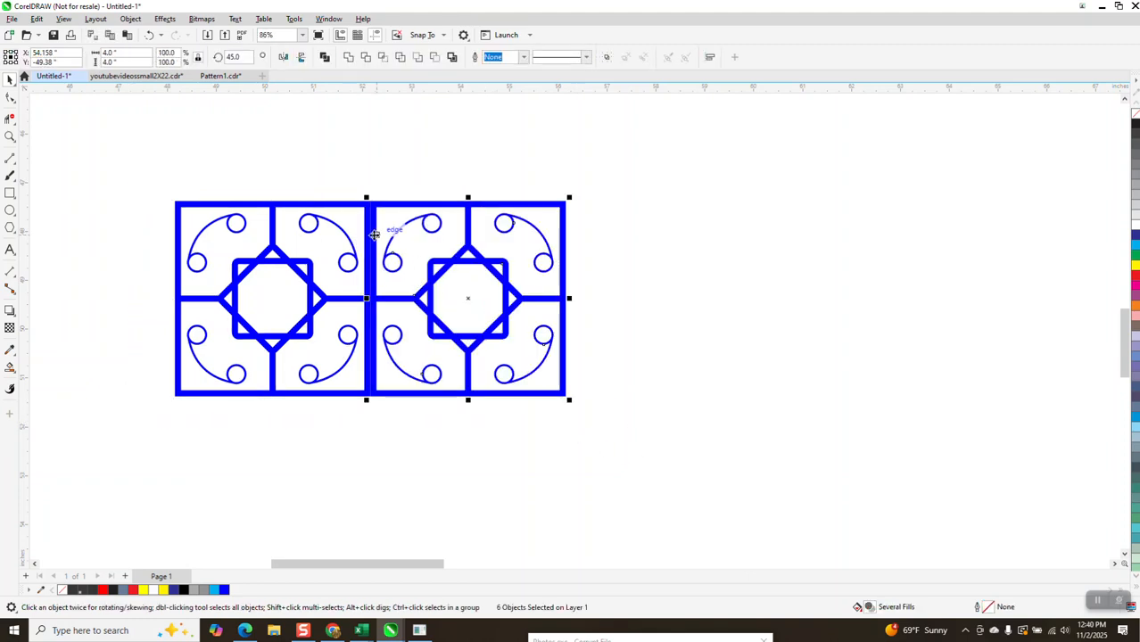
{"action": "key", "text": "Delete"}
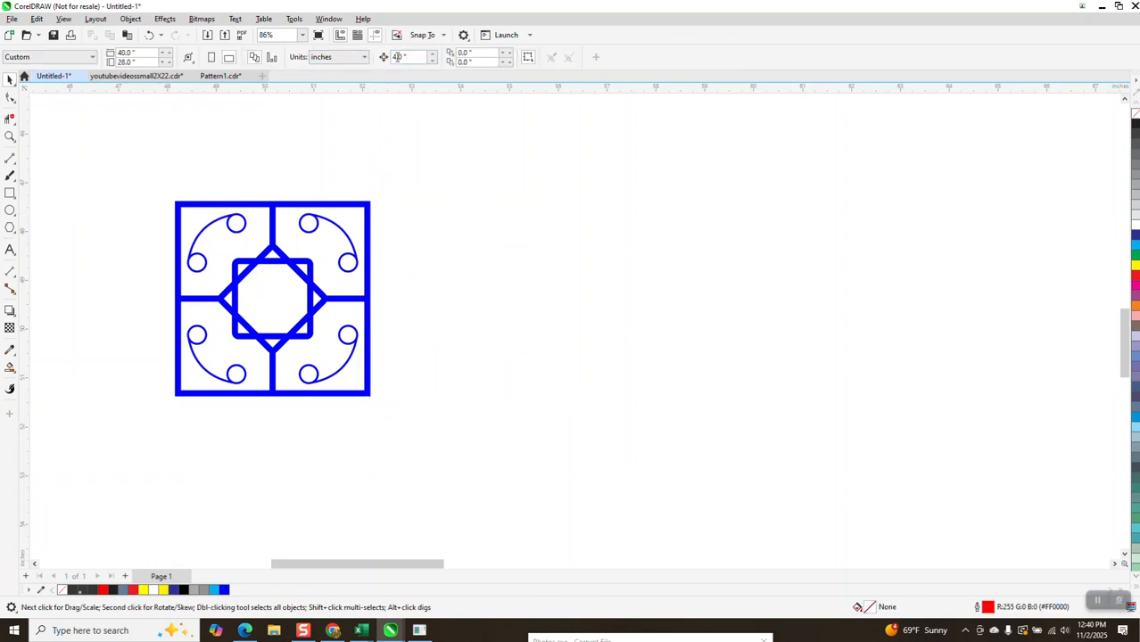
Measure the thickness of the frame's right border near its upper corner with a parallel dimension, and delete the dimension
{"action": "left_click", "coordinate": [413, 56]}
{"action": "left_click_drag", "start_coordinate": [412, 56], "coordinate": [397, 57]}
{"action": "left_click", "coordinate": [10, 137]}
{"action": "left_click_drag", "start_coordinate": [302, 193], "coordinate": [400, 239]}
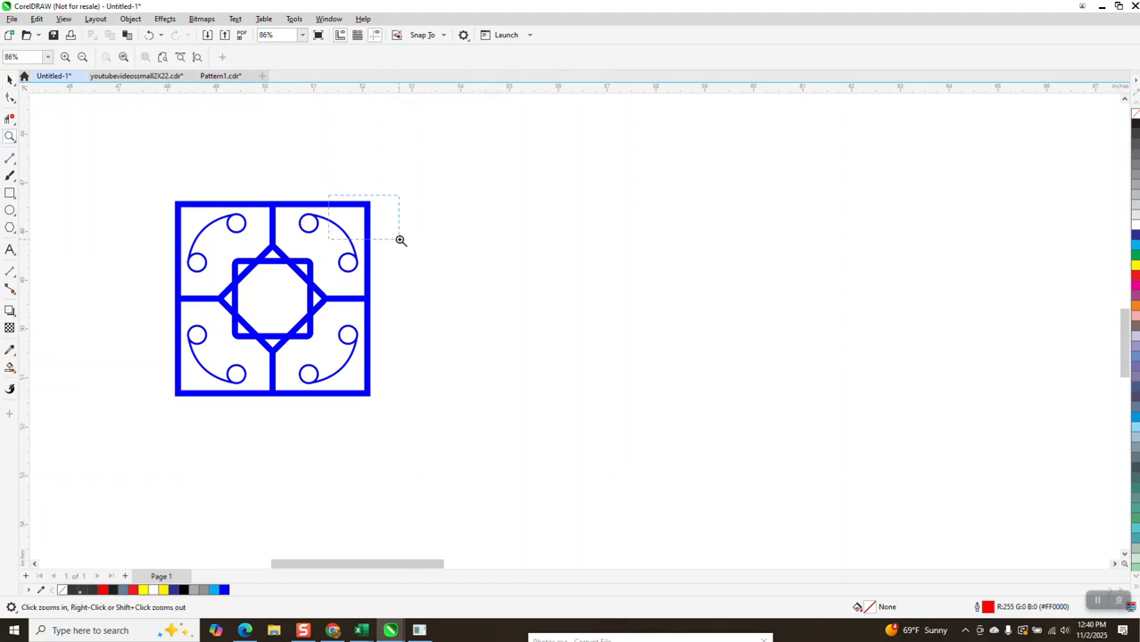
{"action": "left_click", "coordinate": [15, 275]}
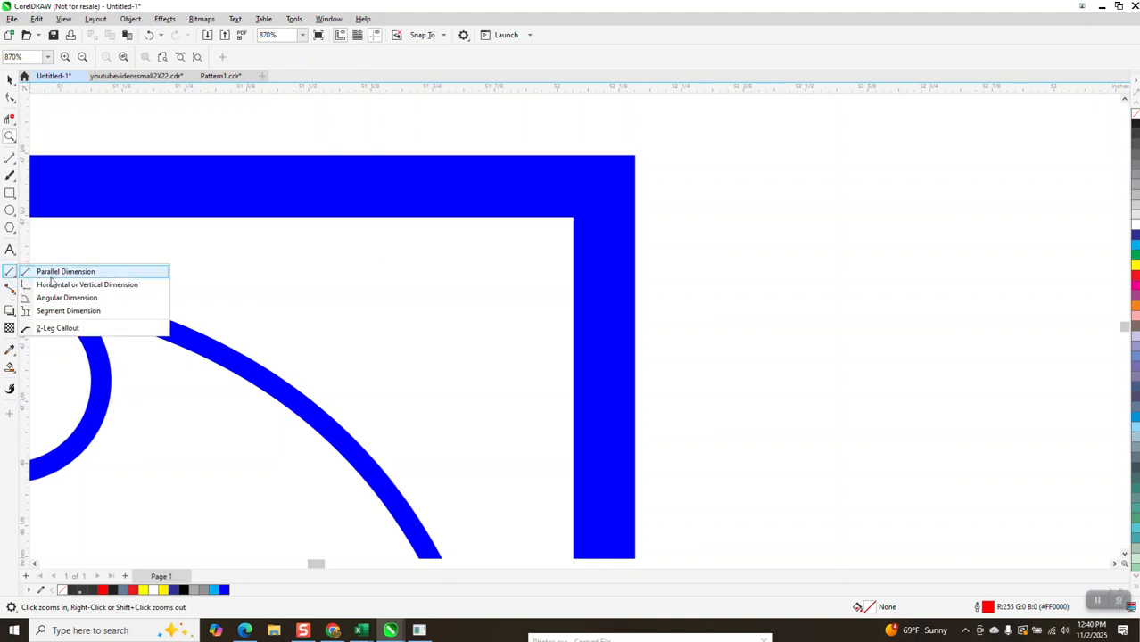
{"action": "left_click", "coordinate": [59, 275]}
{"action": "left_click_drag", "start_coordinate": [634, 312], "coordinate": [575, 307]}
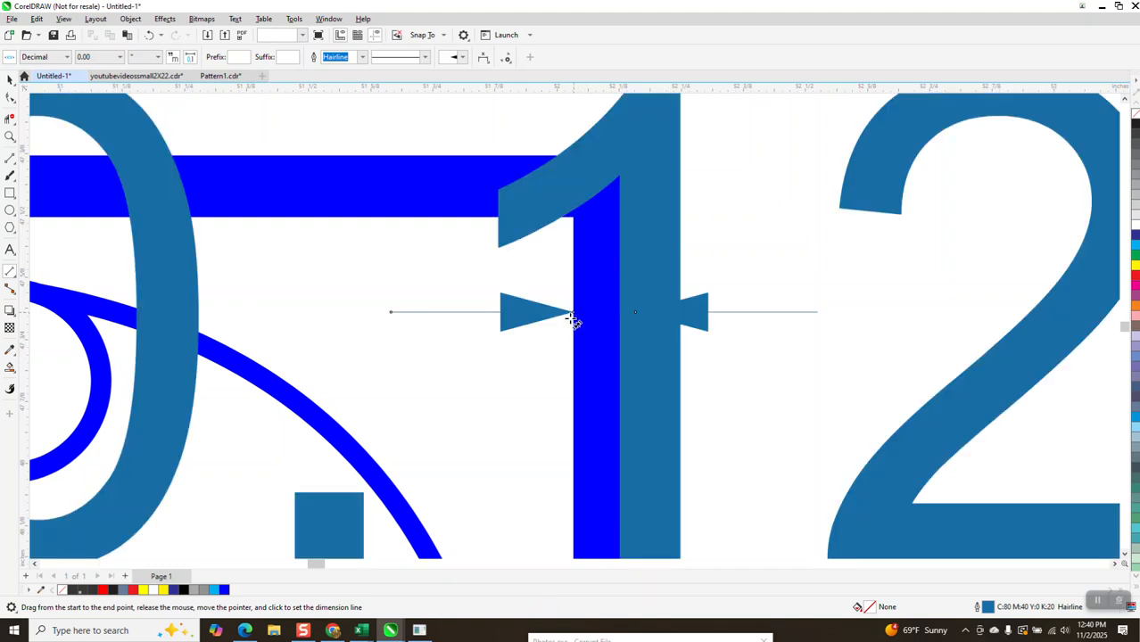
{"action": "left_click", "coordinate": [576, 307]}
{"action": "scroll", "coordinate": [553, 361], "scroll_direction": "down", "scroll_amount": 3}
{"action": "scroll", "coordinate": [548, 361], "scroll_direction": "down", "scroll_amount": 4}
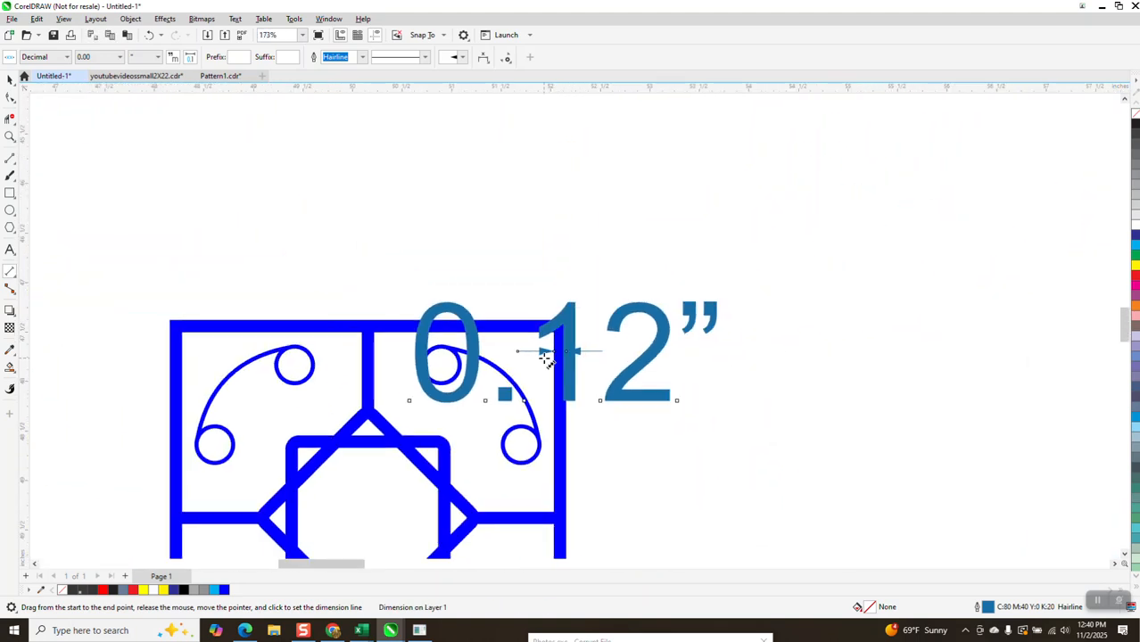
{"action": "left_click", "coordinate": [10, 80]}
{"action": "scroll", "coordinate": [322, 235], "scroll_direction": "down", "scroll_amount": 2}
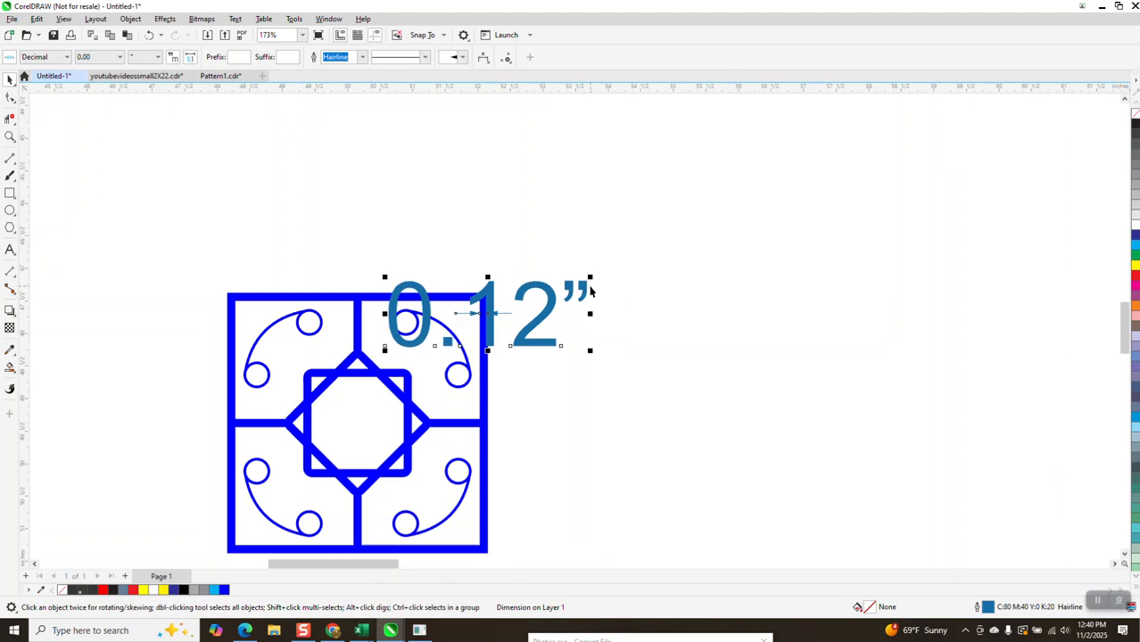
{"action": "key", "text": "Delete"}
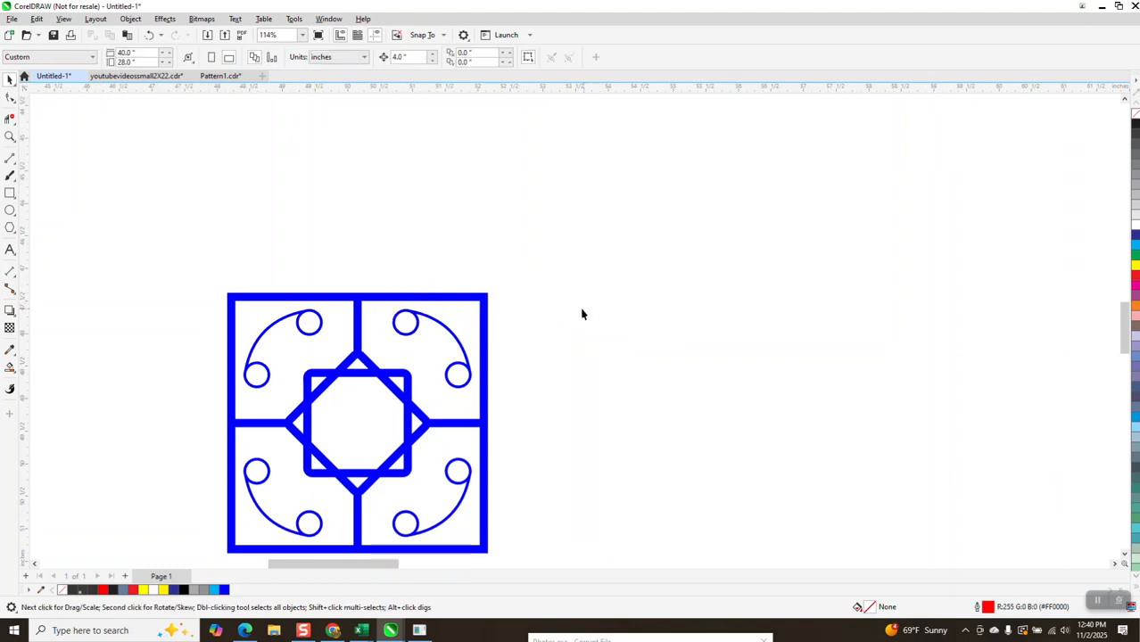
Remove the fill from the joined frame and star and give it a black hairline outline
{"action": "left_click", "coordinate": [486, 310]}
{"action": "right_click", "coordinate": [1134, 116]}
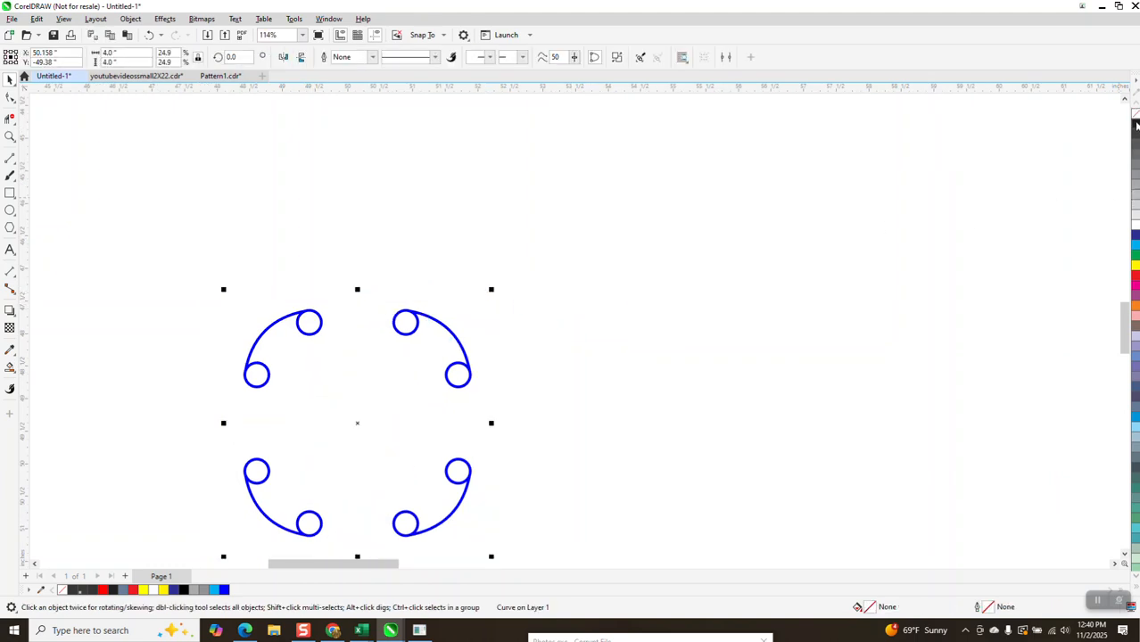
{"action": "right_click", "coordinate": [1135, 124]}
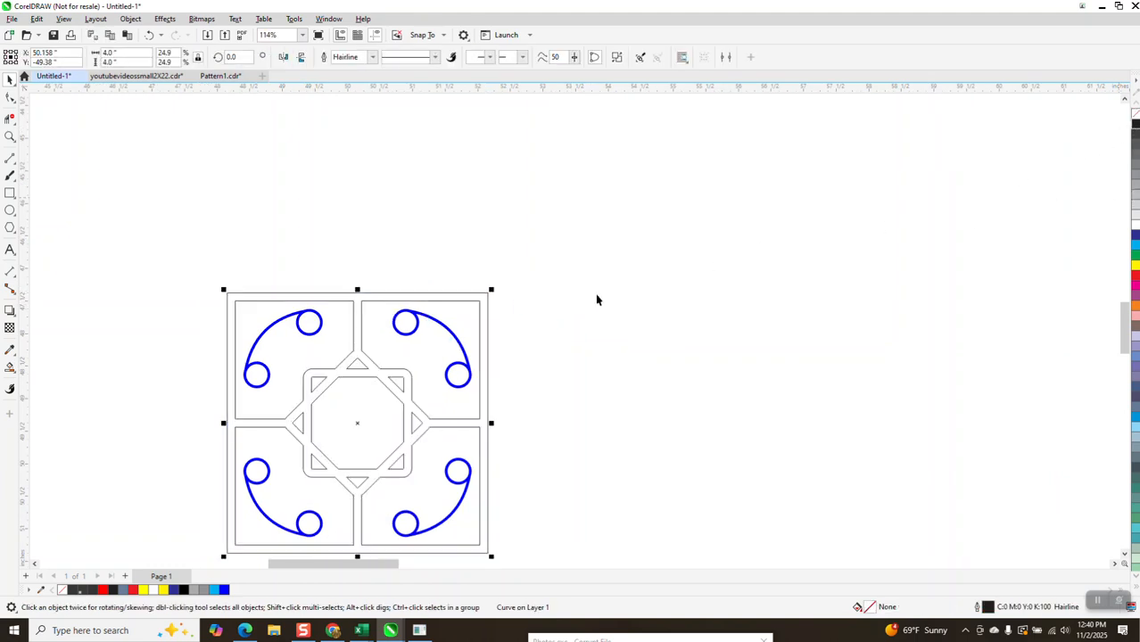
Measure from the frame's inner upper-right corner to its outer edge with a parallel dimension at 0.0000 precision, and delete the dimension
{"action": "left_click", "coordinate": [10, 137]}
{"action": "left_click_drag", "start_coordinate": [408, 276], "coordinate": [557, 387]}
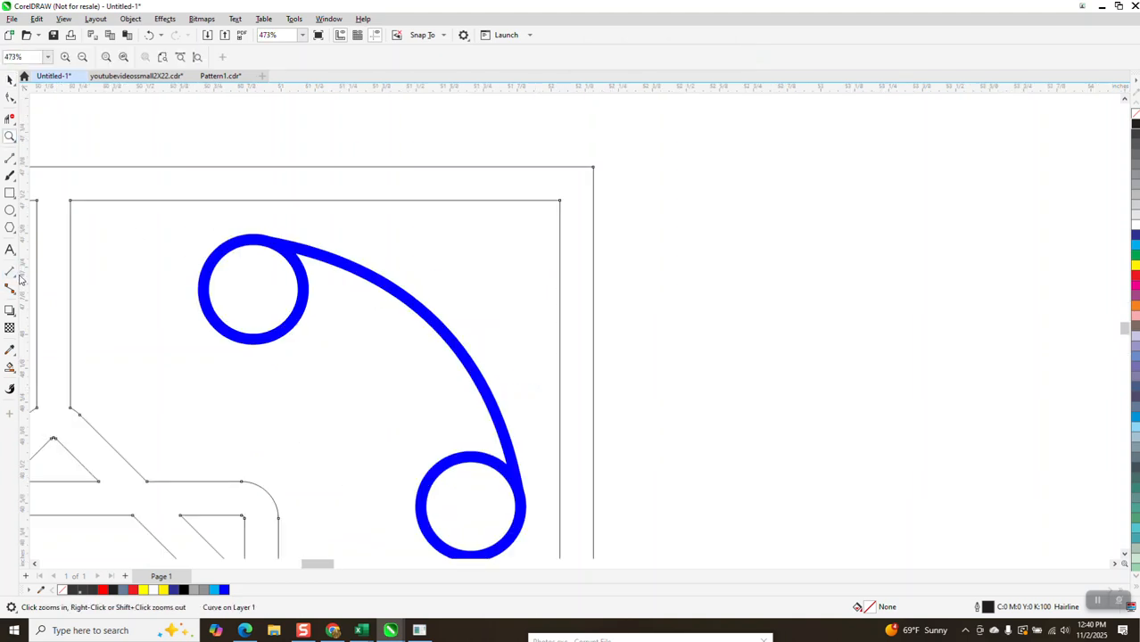
{"action": "left_click", "coordinate": [15, 280]}
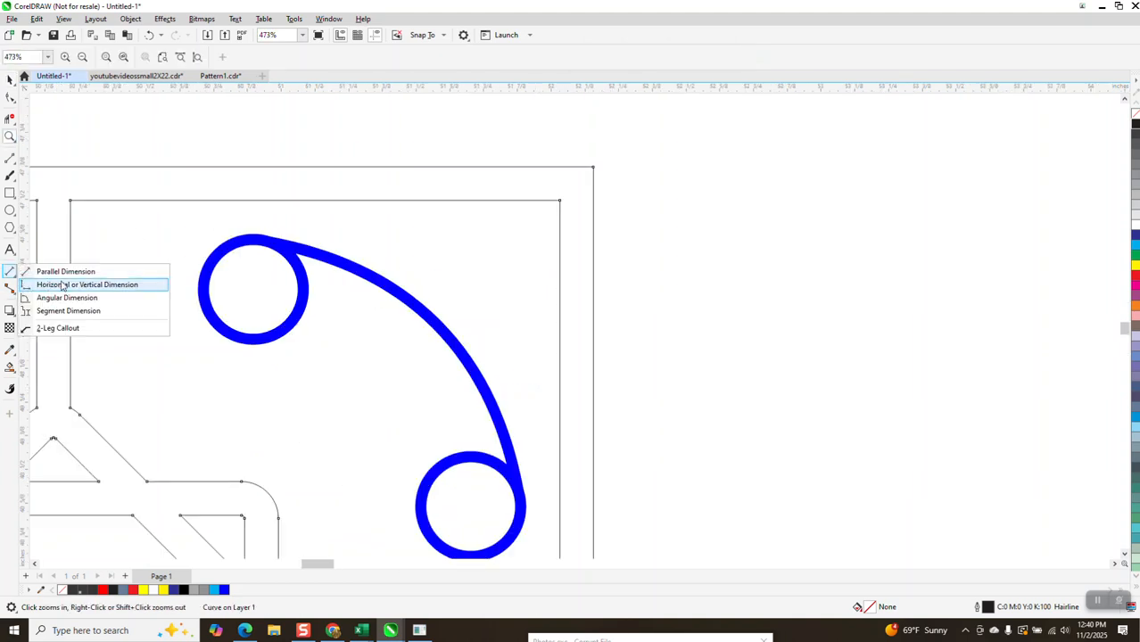
{"action": "left_click", "coordinate": [100, 267]}
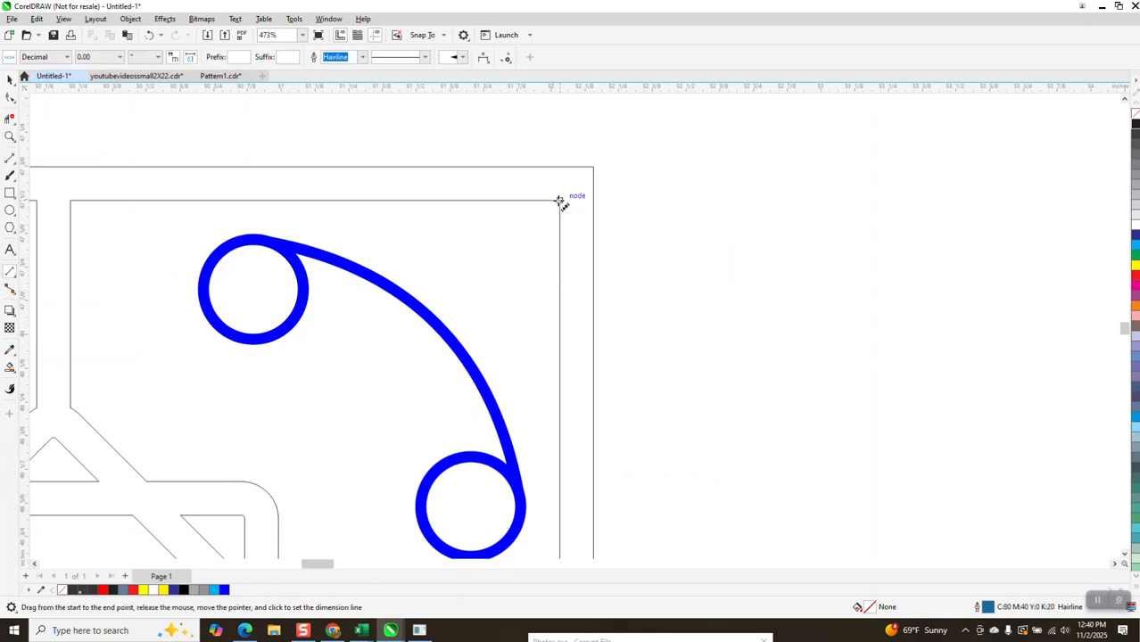
{"action": "left_click_drag", "start_coordinate": [559, 202], "coordinate": [593, 200]}
{"action": "left_click", "coordinate": [595, 198]}
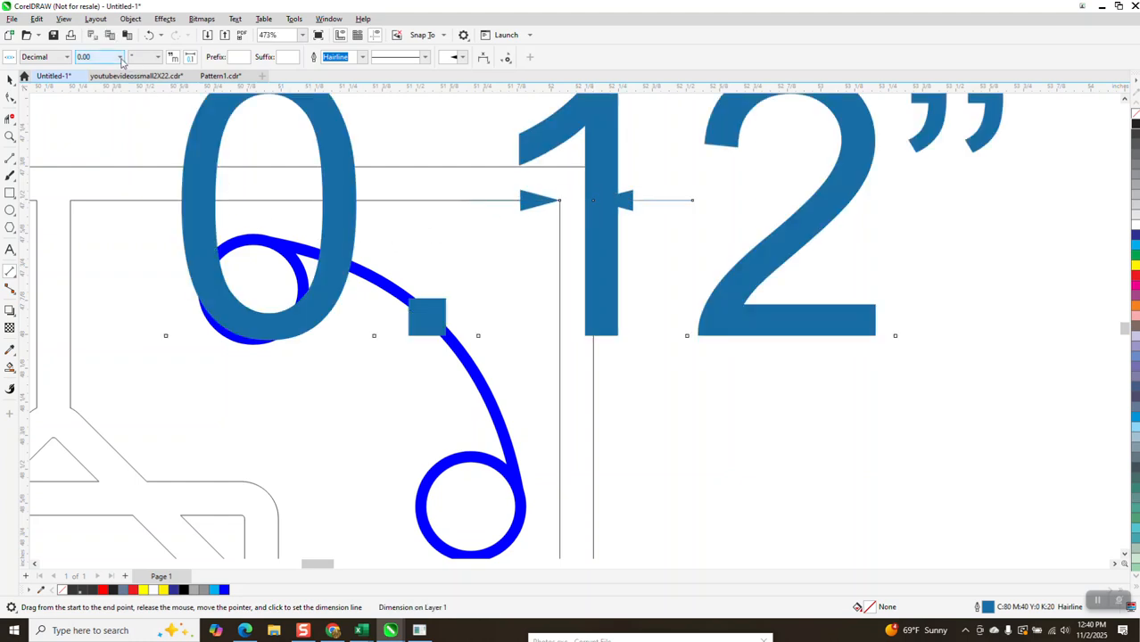
{"action": "left_click", "coordinate": [121, 59]}
{"action": "left_click", "coordinate": [98, 108]}
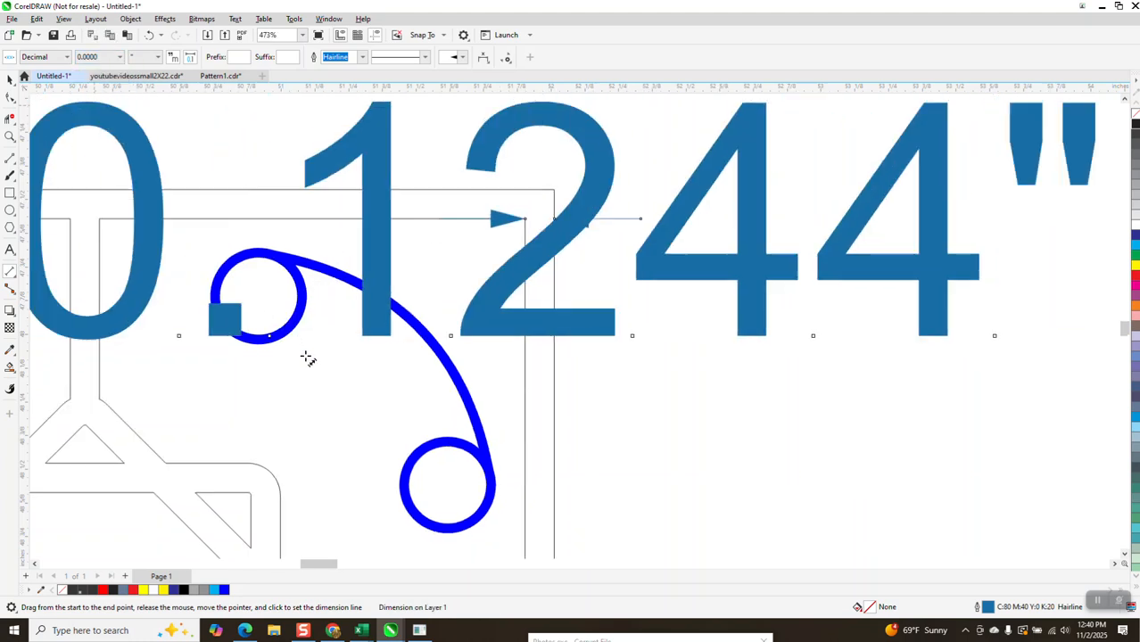
{"action": "scroll", "coordinate": [306, 358], "scroll_direction": "down", "scroll_amount": 3}
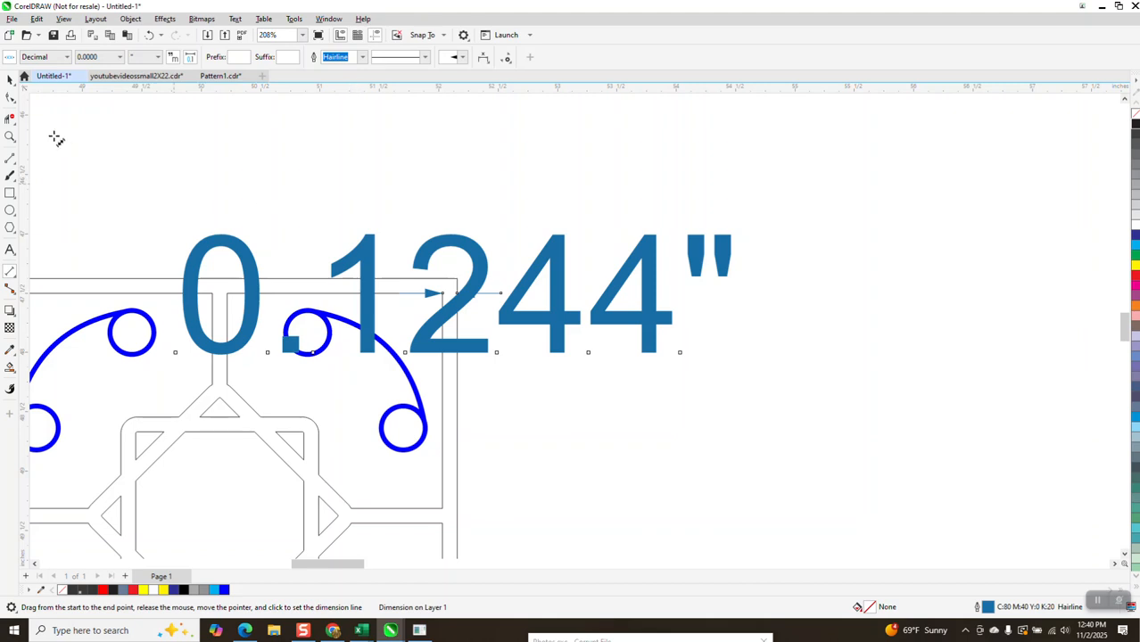
{"action": "left_click", "coordinate": [17, 86]}
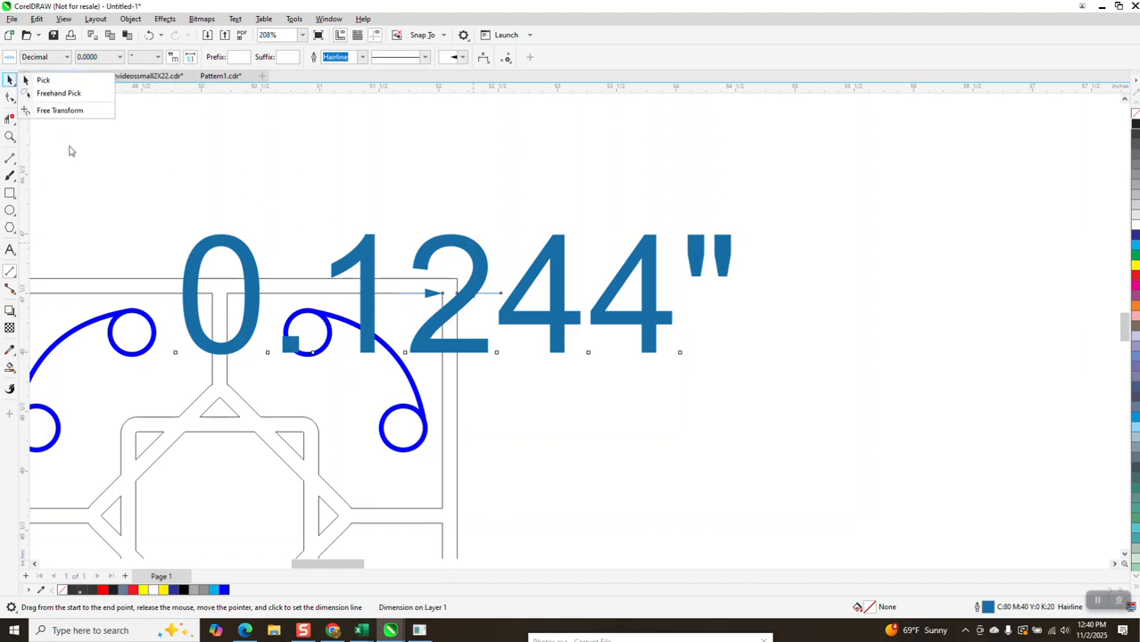
{"action": "left_click", "coordinate": [43, 79]}
{"action": "key", "text": "Delete"}
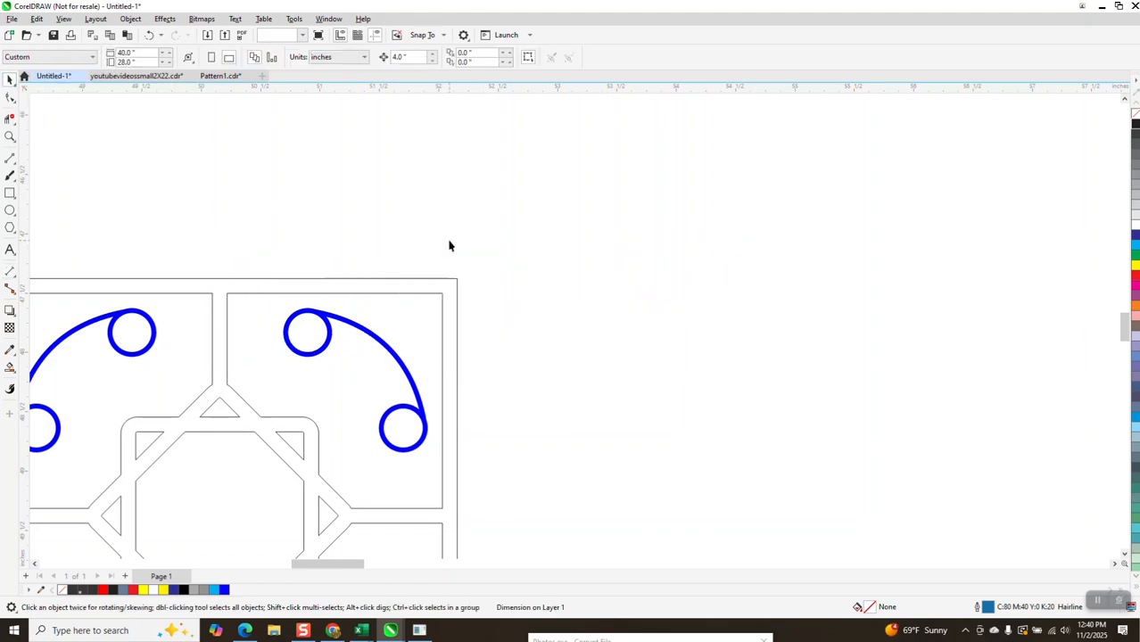
Fill the joined frame and star with cyan (C:100 M:0 Y:0 K:0)
{"action": "scroll", "coordinate": [451, 241], "scroll_direction": "down", "scroll_amount": 1}
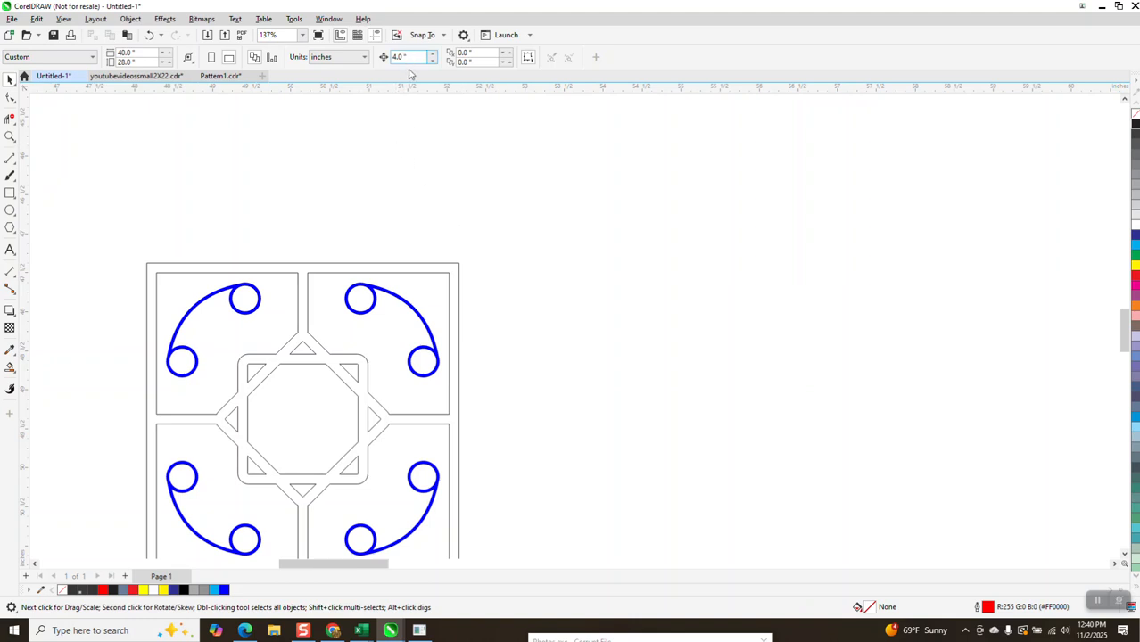
{"action": "left_click", "coordinate": [459, 264]}
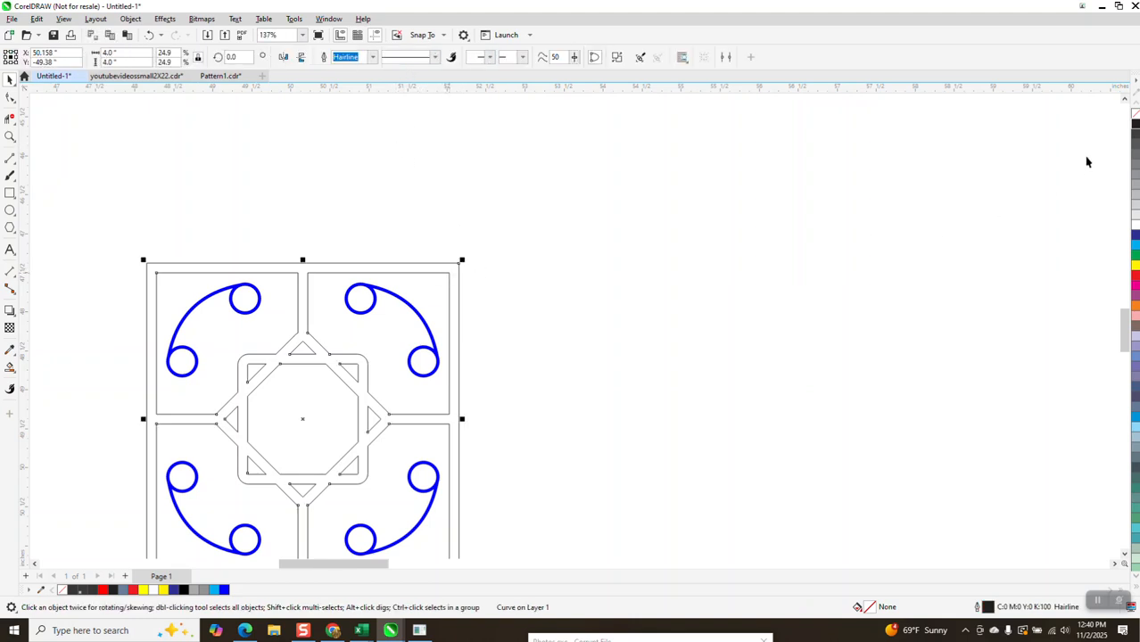
{"action": "left_click", "coordinate": [1135, 237]}
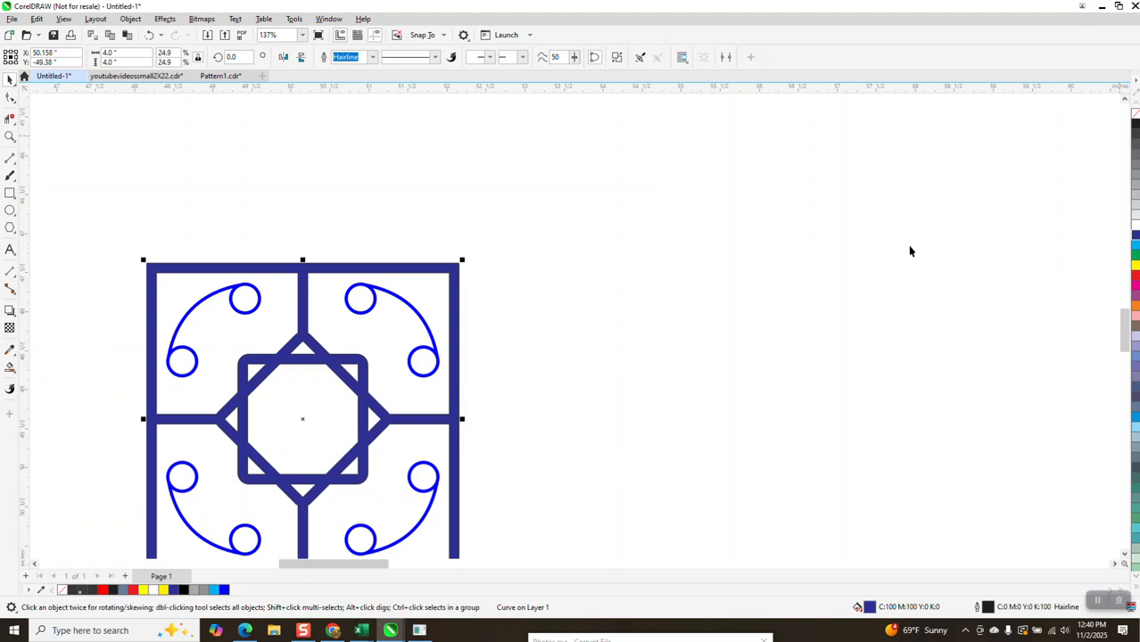
{"action": "left_click", "coordinate": [1135, 251]}
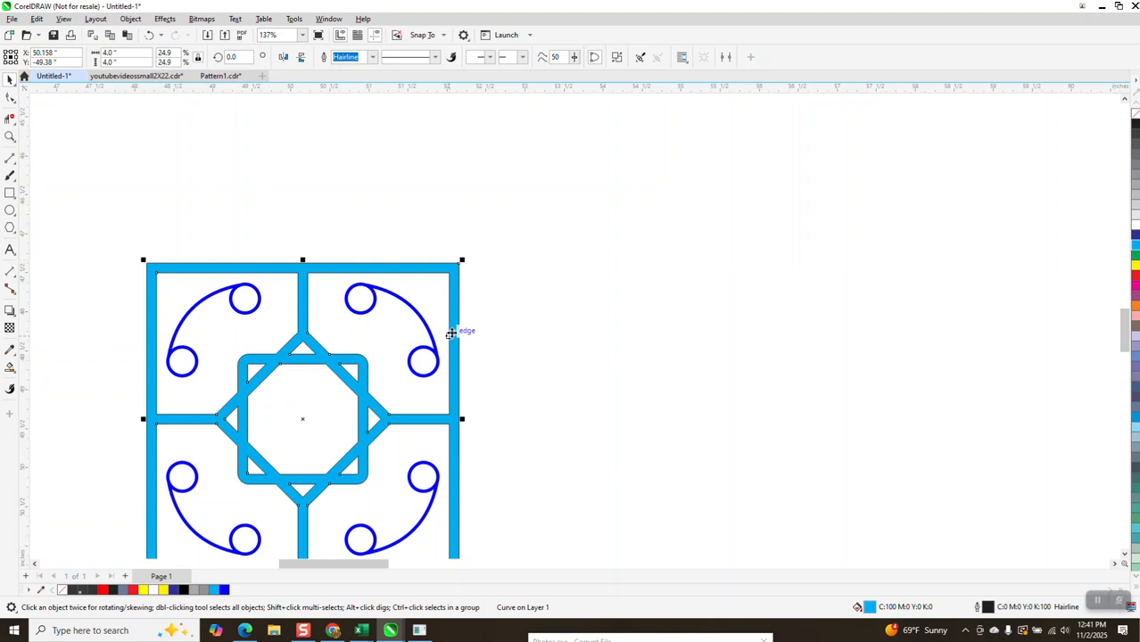
Fill the joined frame and star with orange (C:0 M:60 Y:100 K:0)
{"action": "scroll", "coordinate": [420, 321], "scroll_direction": "down", "scroll_amount": 2}
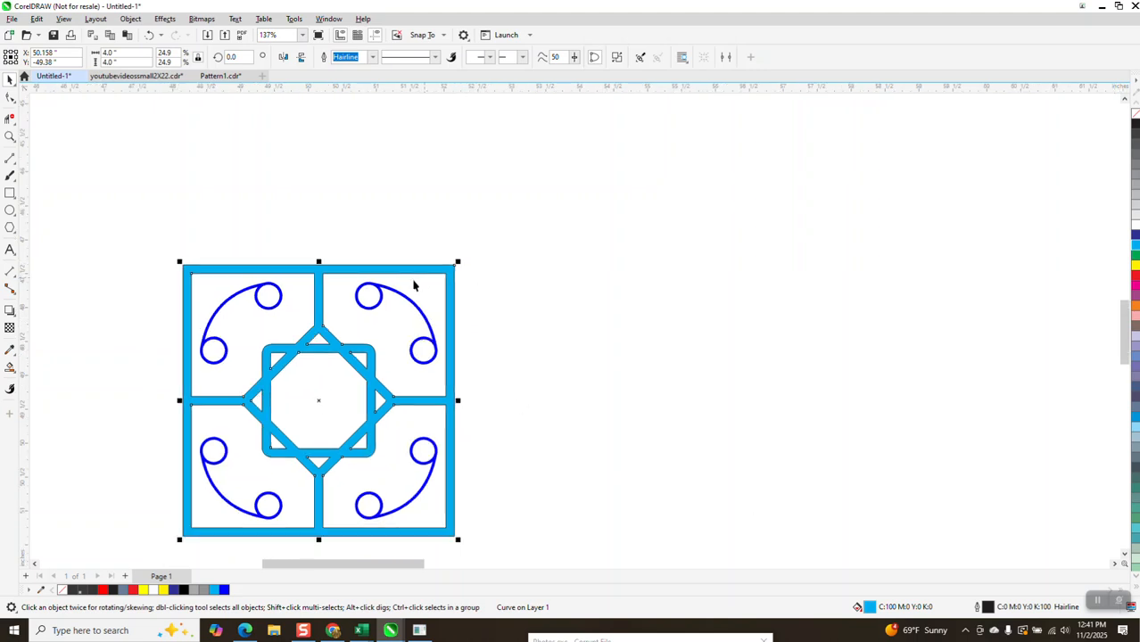
{"action": "left_click", "coordinate": [1135, 237]}
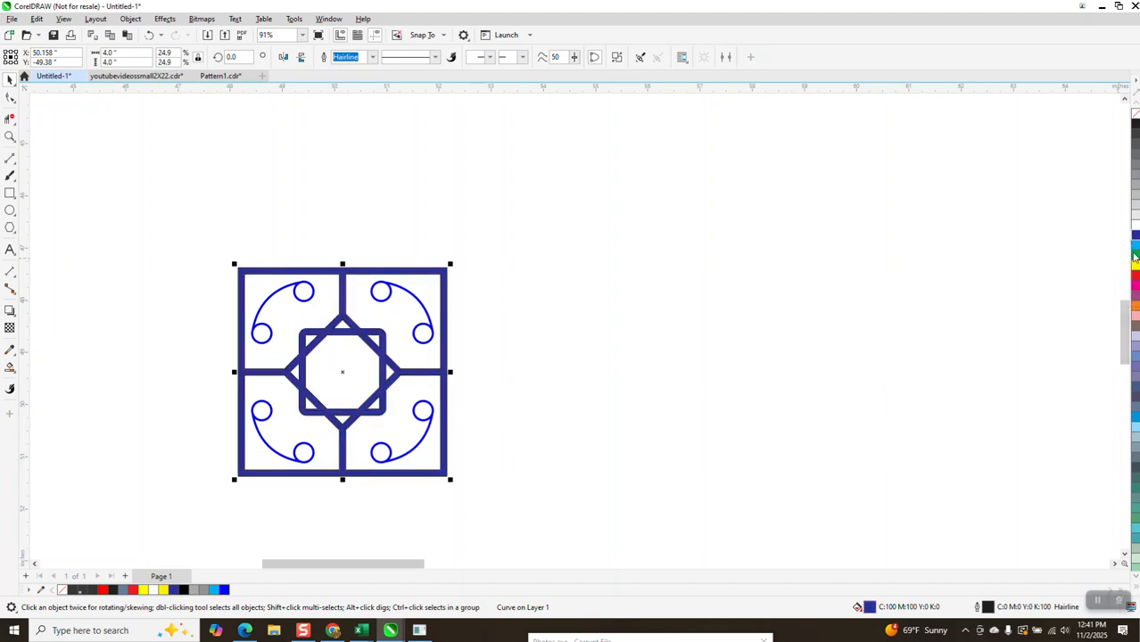
{"action": "left_click", "coordinate": [1135, 307]}
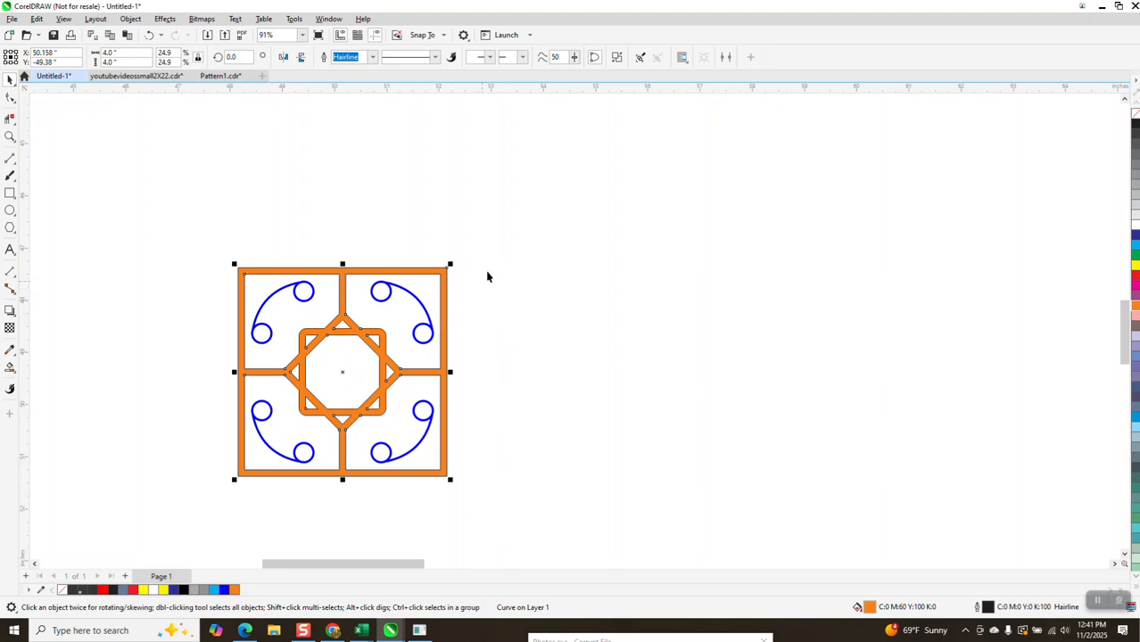
Recolour the four blue two-ring shapes inside the frame to the same orange (C:0 M:60 Y:100 K:0)
{"action": "left_click_drag", "start_coordinate": [487, 277], "coordinate": [229, 491]}
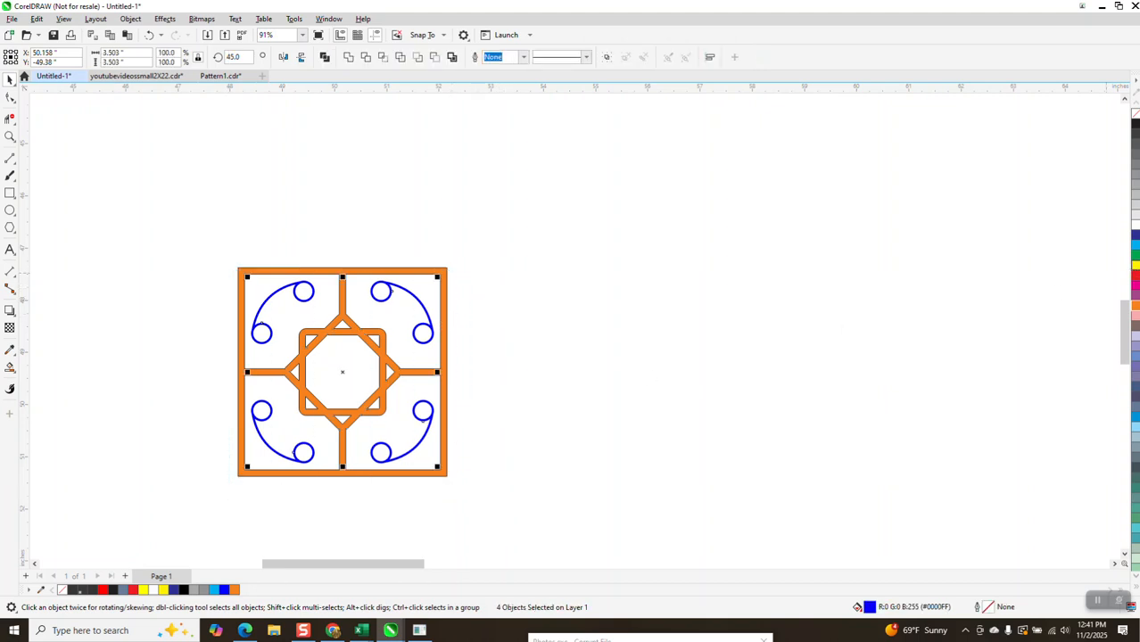
{"action": "right_click", "coordinate": [1135, 307]}
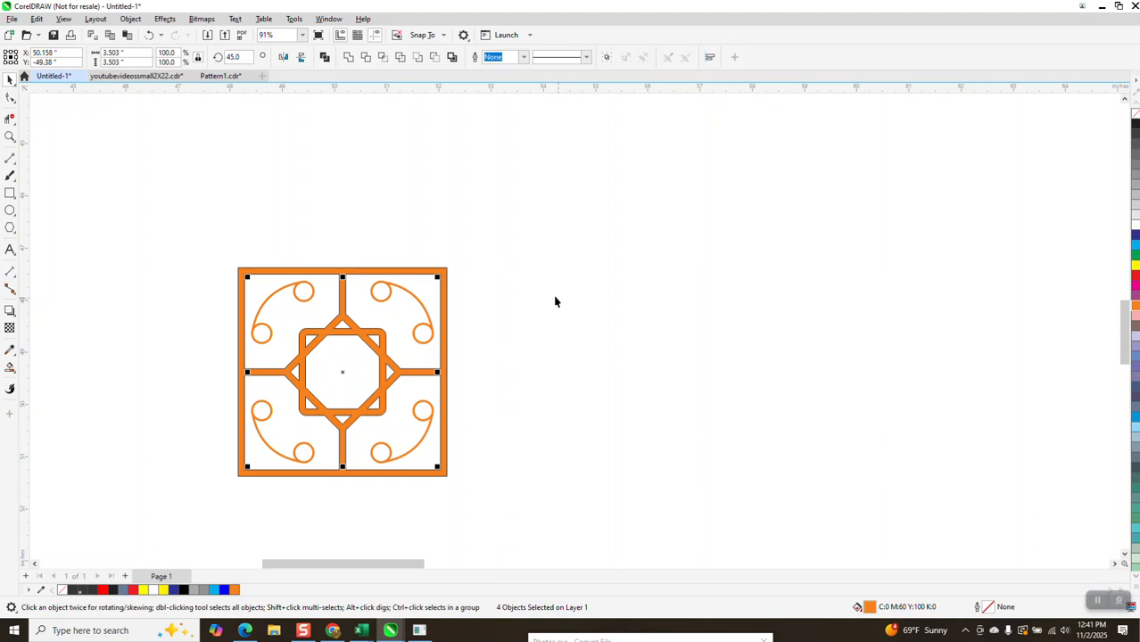
{"action": "left_click", "coordinate": [491, 280]}
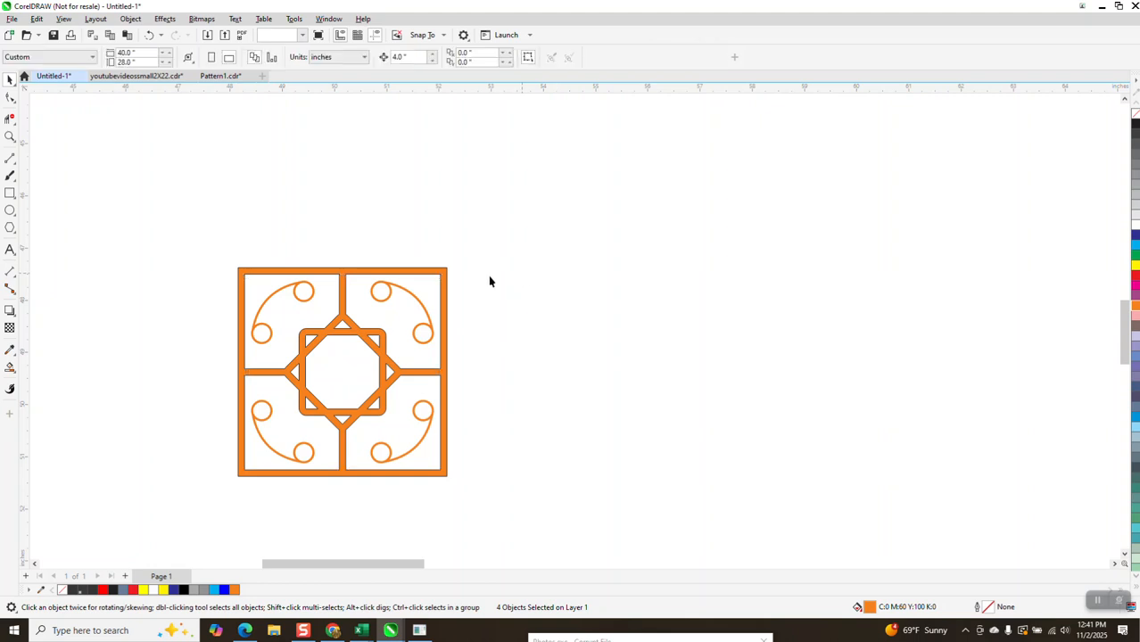
Try to set the nudge distance to 4-1244 with nothing selected
{"action": "left_click", "coordinate": [439, 269]}
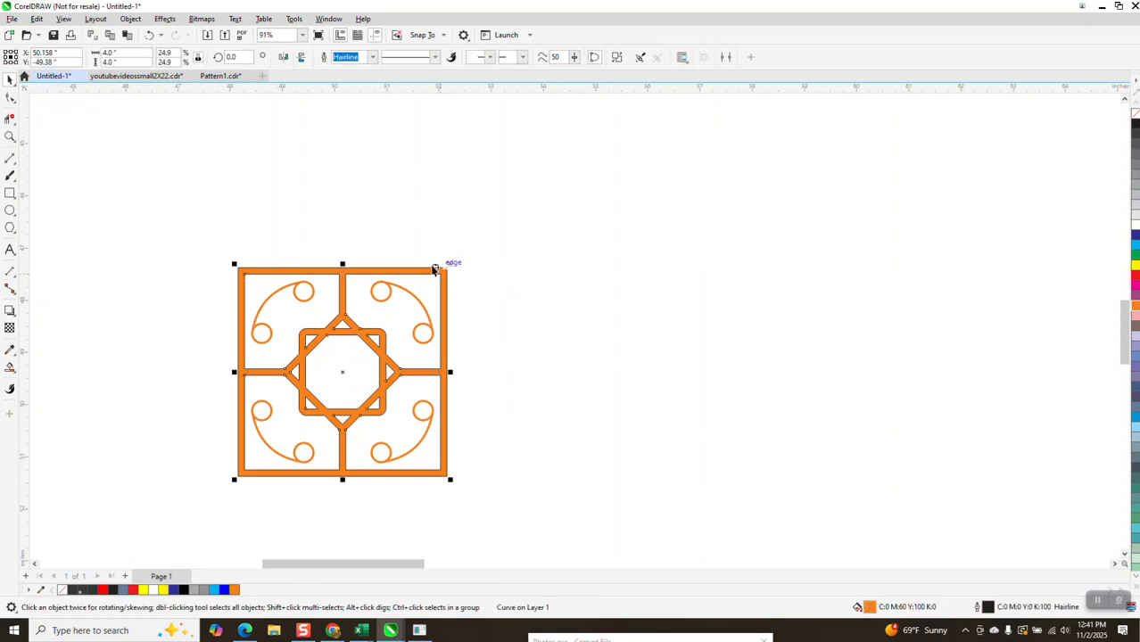
{"action": "left_click", "coordinate": [391, 189]}
{"action": "left_click_drag", "start_coordinate": [415, 57], "coordinate": [341, 64]}
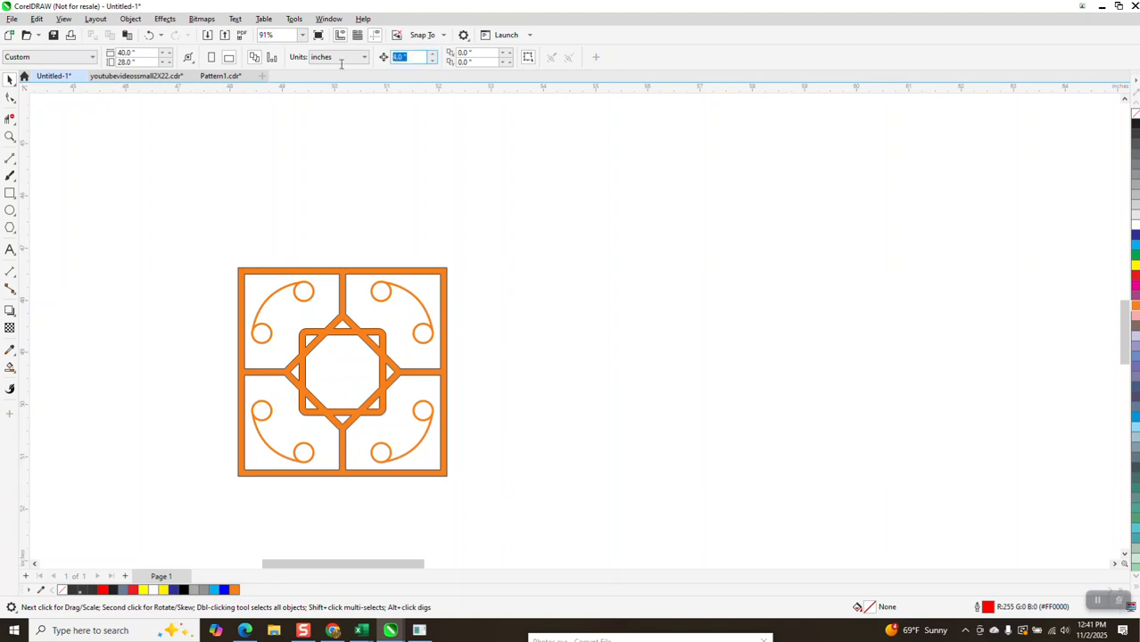
{"action": "type", "text": "44"}
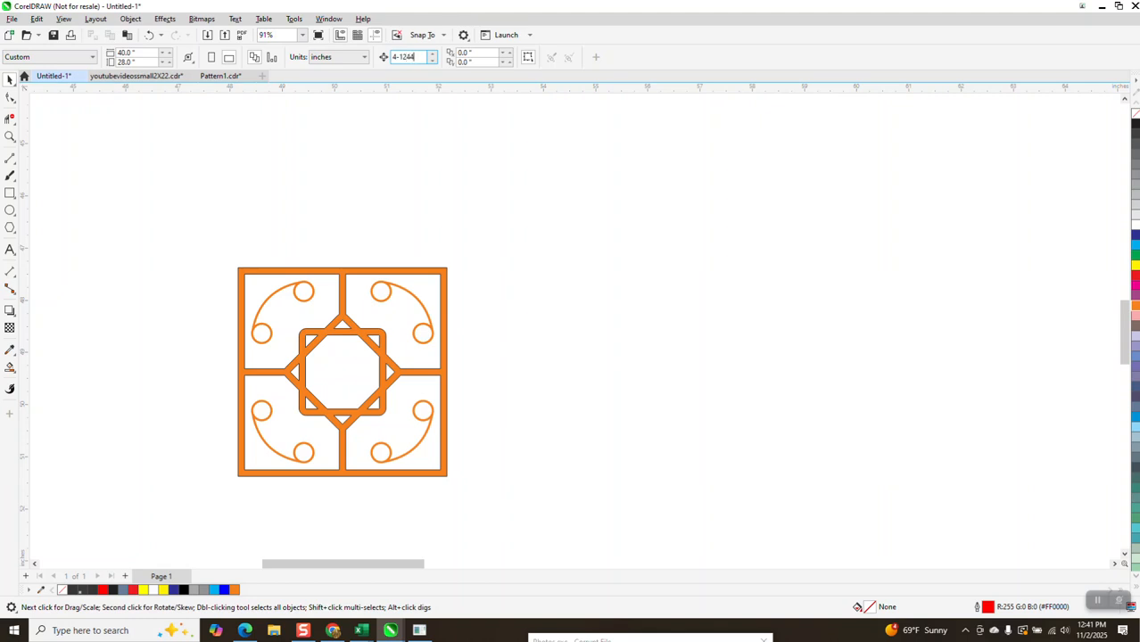
{"action": "key", "text": "Return"}
Measure the thickness of the frame's right border near its upper corner with a parallel dimension at 0.000 precision, and delete the dimension
{"action": "left_click", "coordinate": [10, 136]}
{"action": "left_click_drag", "start_coordinate": [379, 254], "coordinate": [475, 315]}
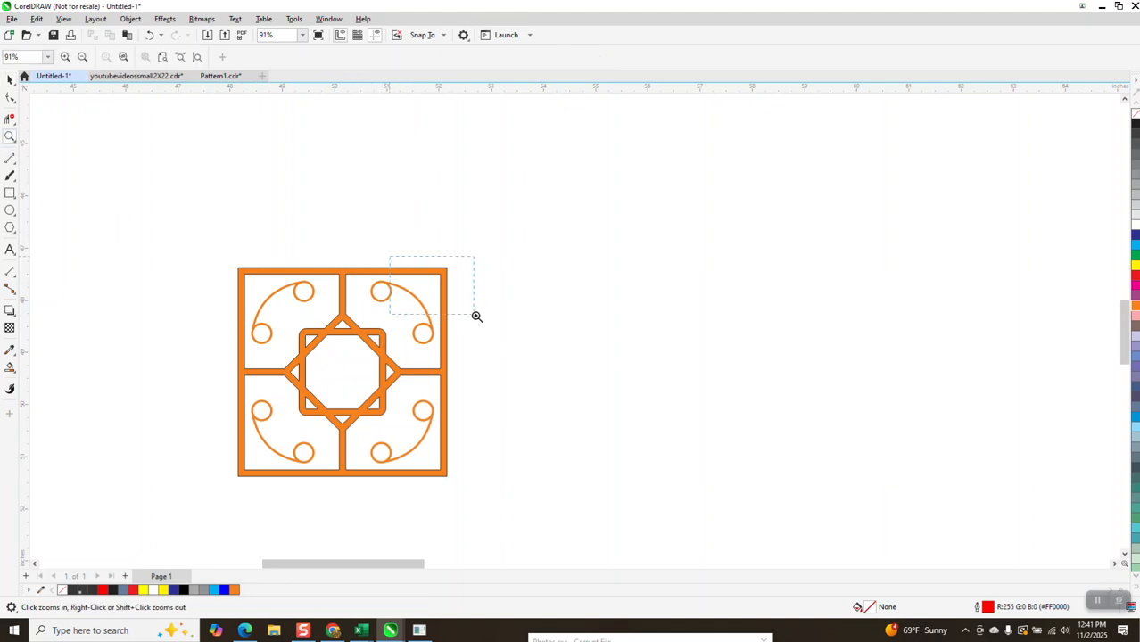
{"action": "left_click", "coordinate": [9, 271]}
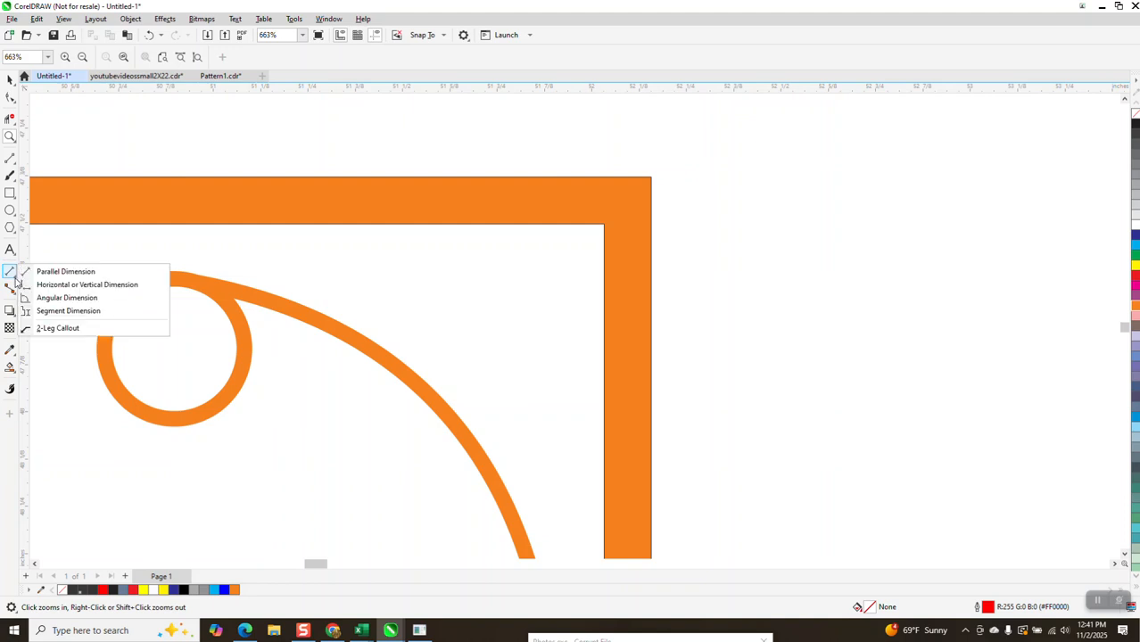
{"action": "left_click", "coordinate": [63, 272]}
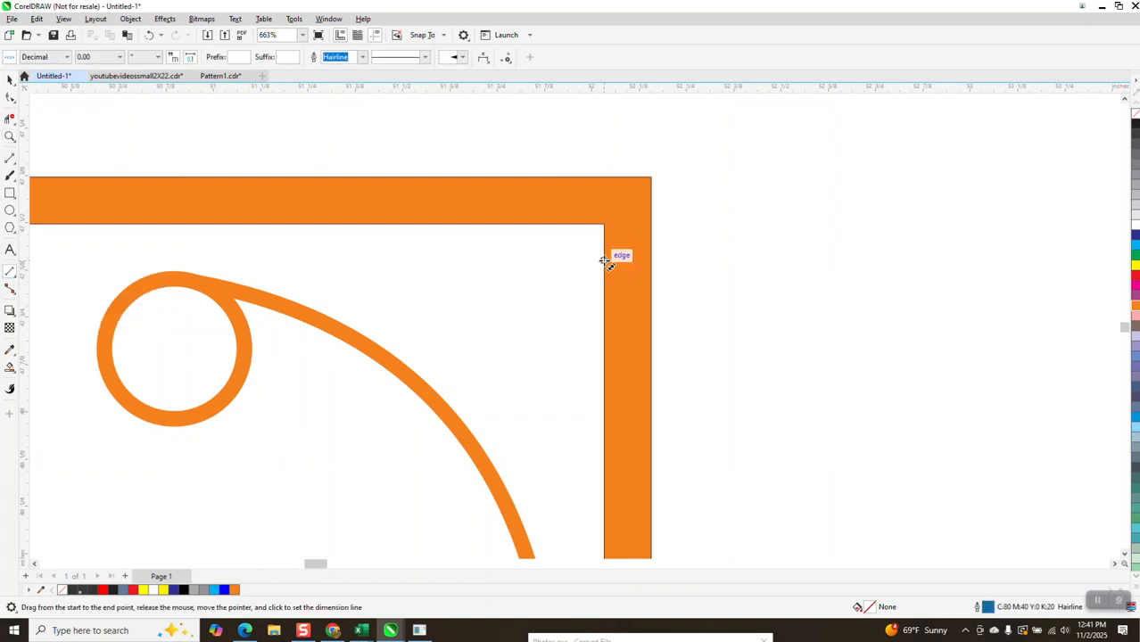
{"action": "left_click_drag", "start_coordinate": [605, 261], "coordinate": [651, 260]}
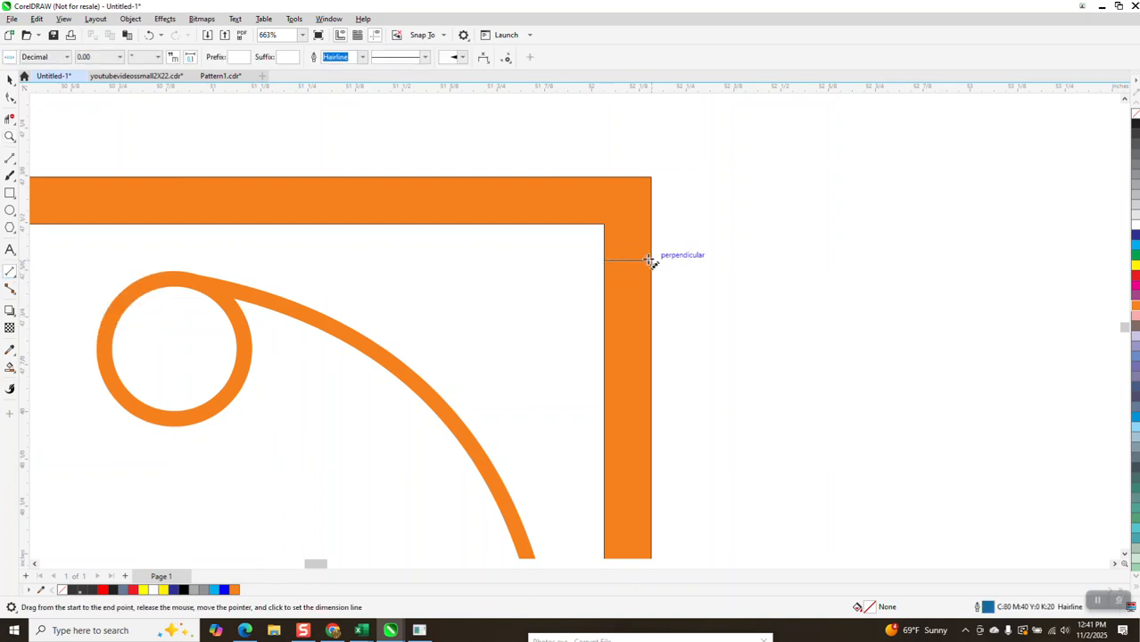
{"action": "left_click", "coordinate": [651, 259]}
{"action": "scroll", "coordinate": [457, 414], "scroll_direction": "down", "scroll_amount": 1}
{"action": "left_click", "coordinate": [119, 56]}
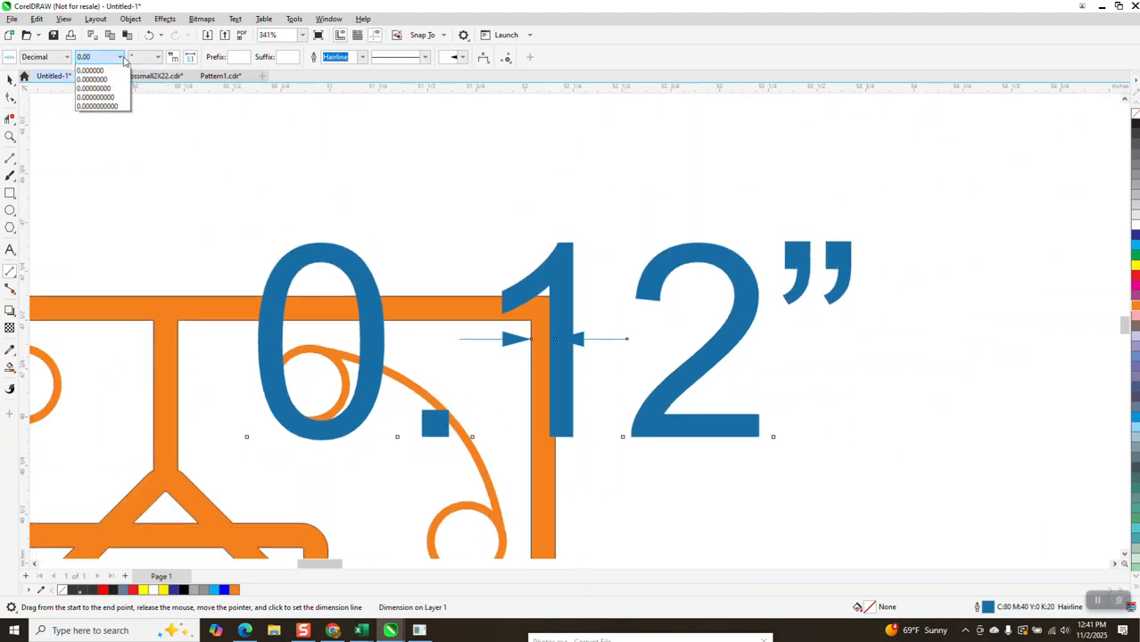
{"action": "left_click", "coordinate": [93, 98]}
{"action": "scroll", "coordinate": [453, 250], "scroll_direction": "down", "scroll_amount": 2}
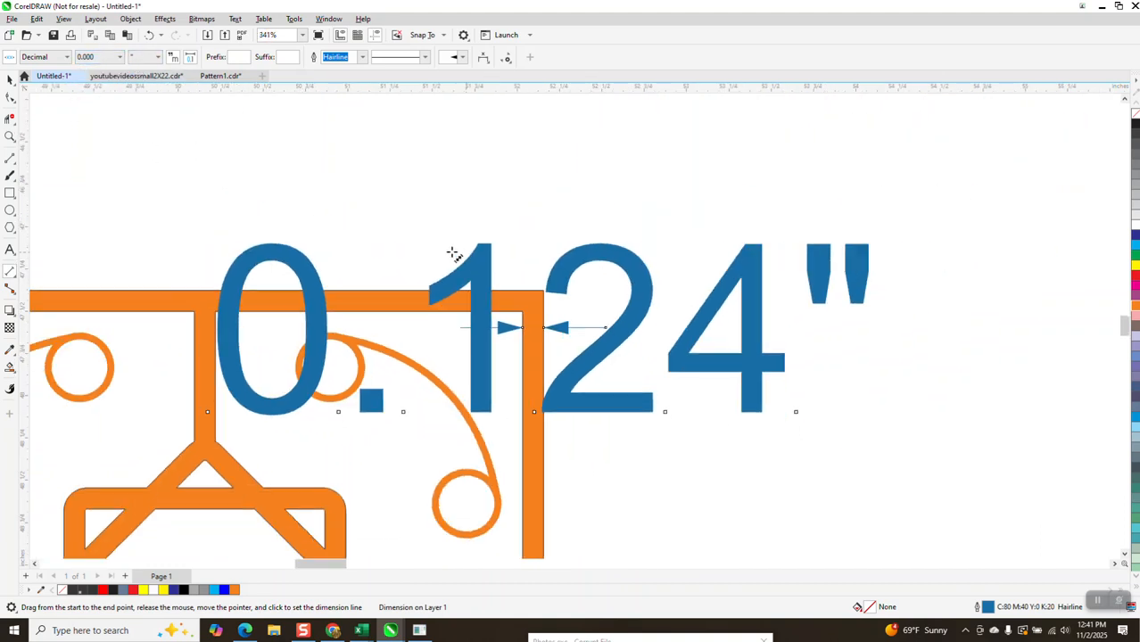
{"action": "key", "text": "space"}
{"action": "key", "text": "Delete"}
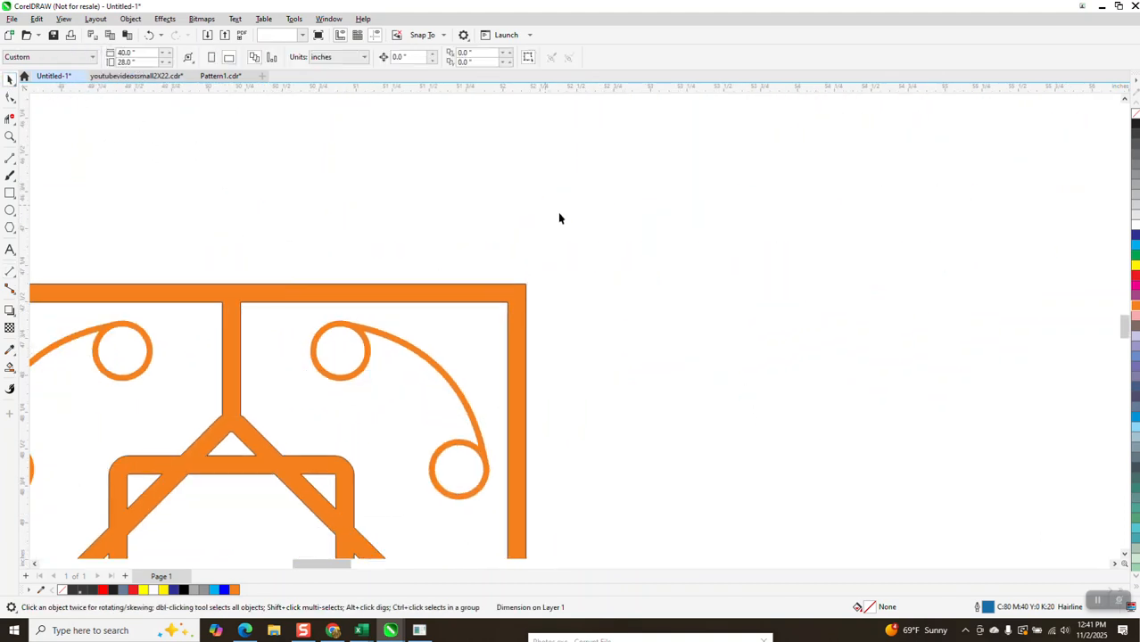
Set the nudge distance to 4-1.24 inches with nothing selected
{"action": "scroll", "coordinate": [557, 214], "scroll_direction": "down", "scroll_amount": 2}
{"action": "scroll", "coordinate": [550, 249], "scroll_direction": "down", "scroll_amount": 2}
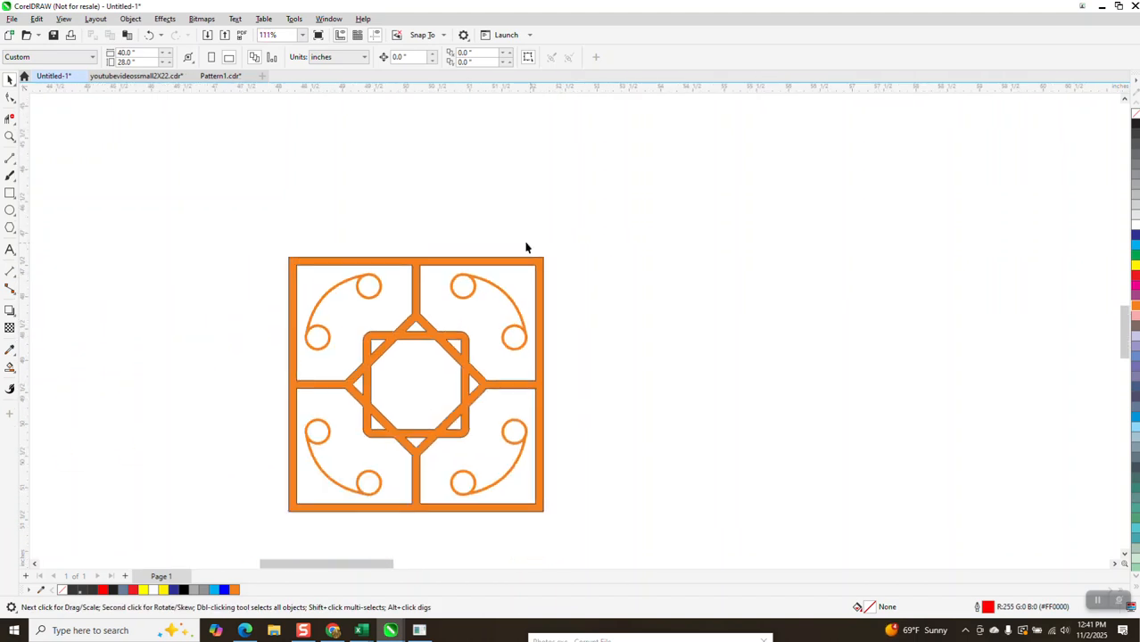
{"action": "double_click", "coordinate": [399, 56]}
{"action": "type", "text": "4-1.24"}
{"action": "key", "text": "Return"}
Duplicate the whole tile, nudge the copy two increments to the right, and delete the copy
{"action": "scroll", "coordinate": [321, 220], "scroll_direction": "down", "scroll_amount": 2}
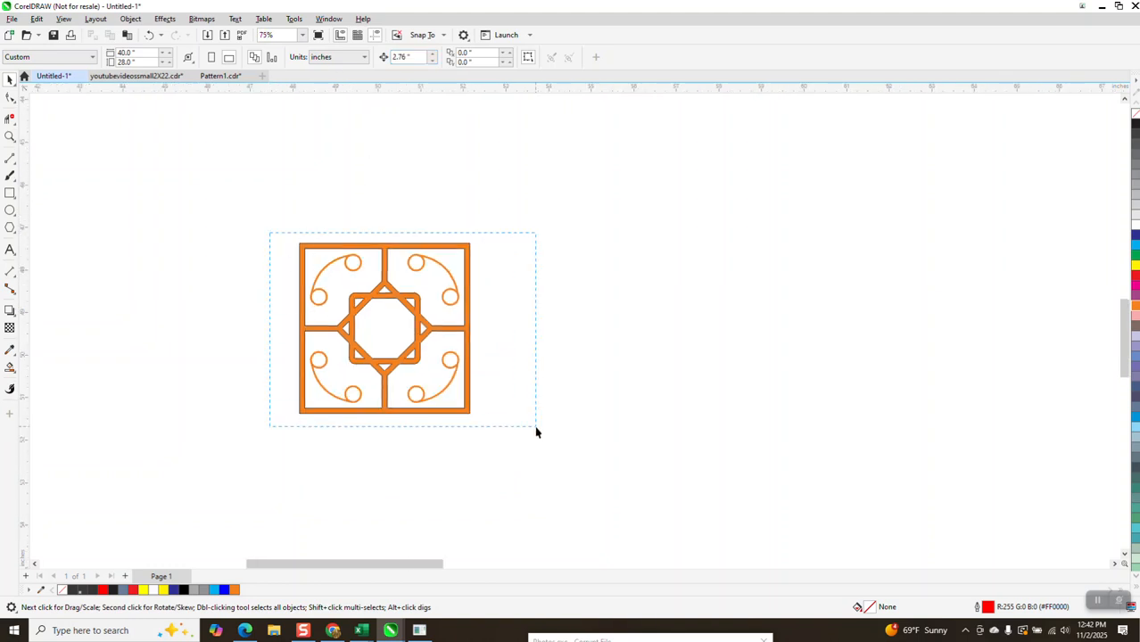
{"action": "left_click_drag", "start_coordinate": [535, 431], "coordinate": [496, 419]}
{"action": "key", "text": "ctrl+d"}
{"action": "key", "text": "Right"}
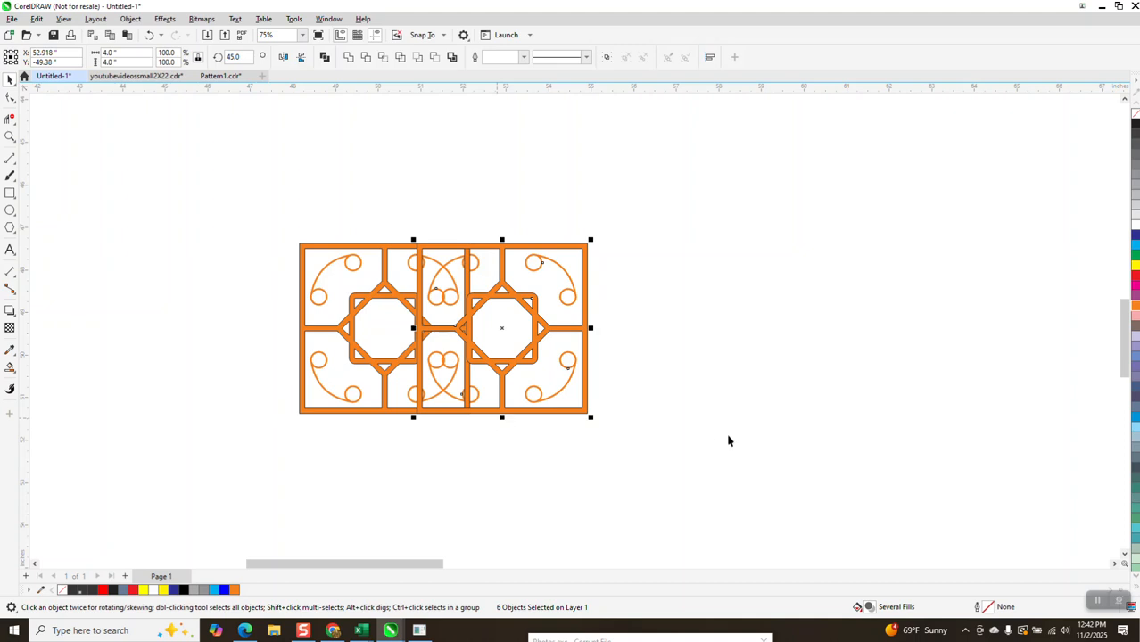
{"action": "key", "text": "Right"}
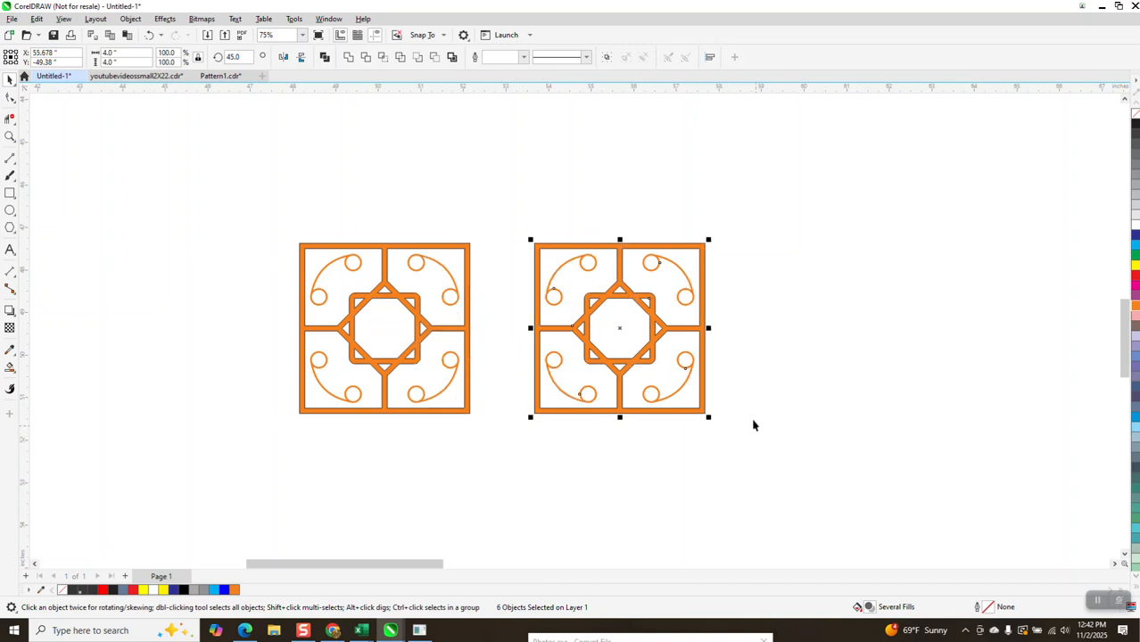
{"action": "key", "text": "Delete"}
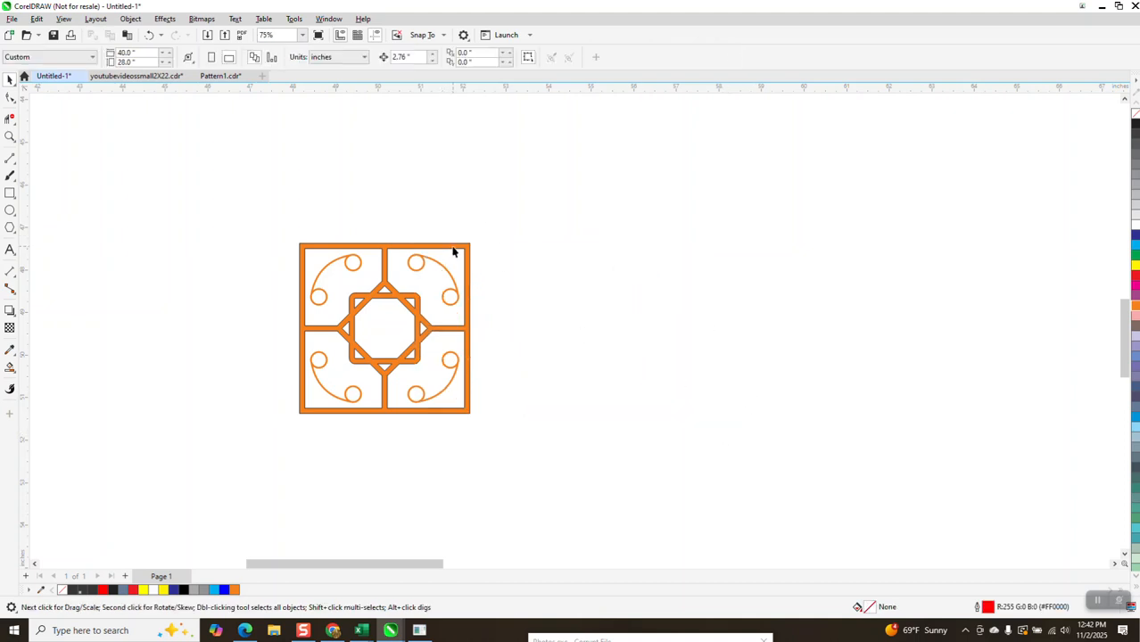
Set the nudge distance to 3.876 inches, the 4-inch tile width minus the 0.124-inch border
{"action": "left_click", "coordinate": [452, 252]}
{"action": "left_click", "coordinate": [433, 198]}
{"action": "double_click", "coordinate": [416, 57]}
{"action": "type", "text": "4.124"}
{"action": "key", "text": "Return"}
Repeat the whole tile four times to the right, one nudge apart, to form a row of five overlapping-border tiles
{"action": "left_click_drag", "start_coordinate": [286, 223], "coordinate": [525, 446]}
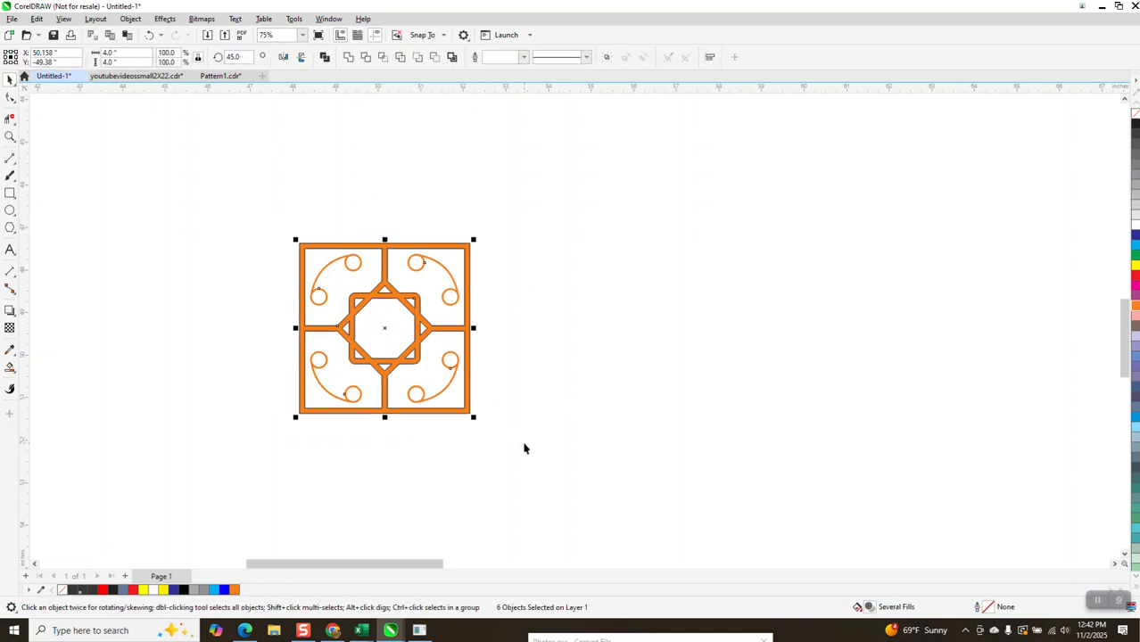
{"action": "key", "text": "KP_Add"}
{"action": "key", "text": "Right"}
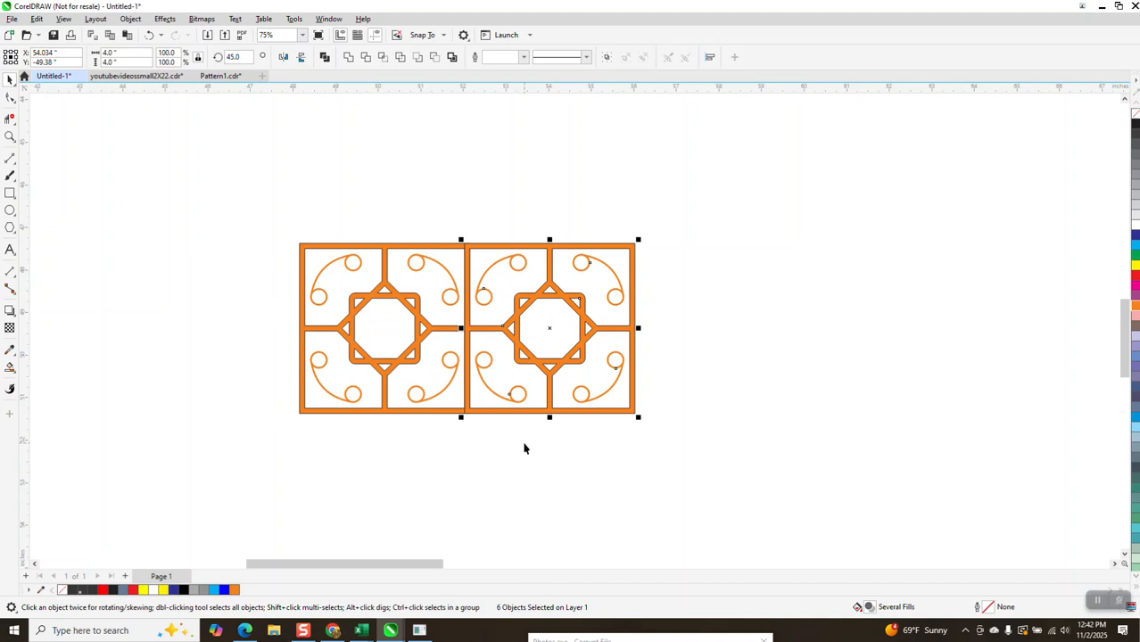
{"action": "key", "text": "KP_Add"}
{"action": "key", "text": "Right"}
{"action": "key", "text": "KP_Add"}
{"action": "key", "text": "Right"}
{"action": "key", "text": "KP_Add"}
{"action": "key", "text": "Right"}
{"action": "scroll", "coordinate": [287, 305], "scroll_direction": "down", "scroll_amount": 2}
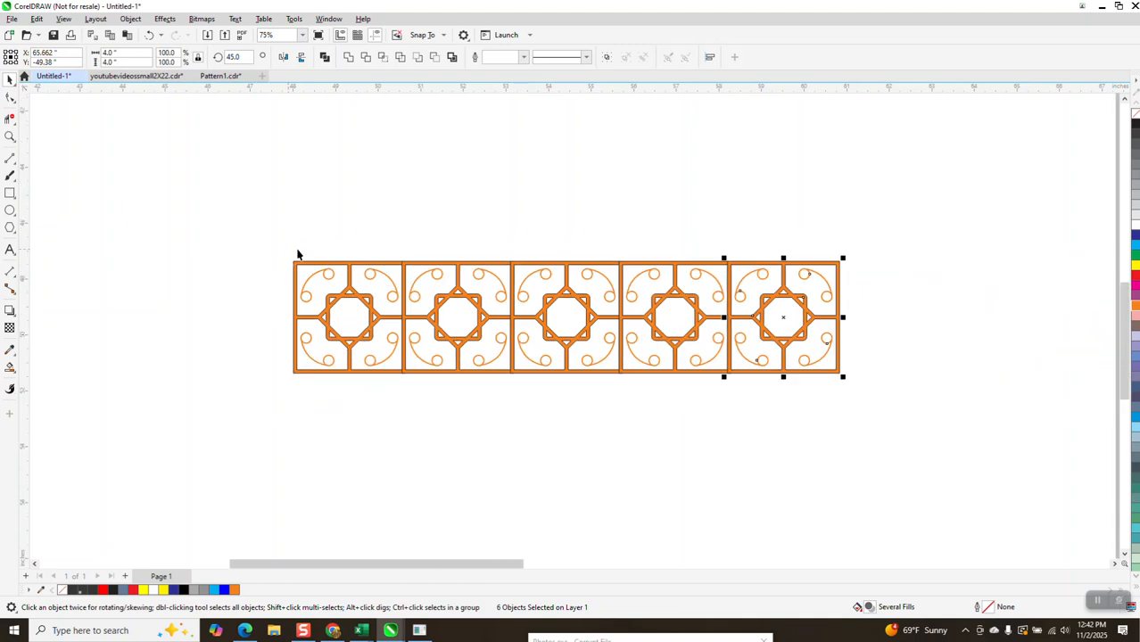
Repeat the five-tile row four times downward, one nudge apart, to form a five-by-five grid
{"action": "left_click_drag", "start_coordinate": [281, 223], "coordinate": [895, 452]}
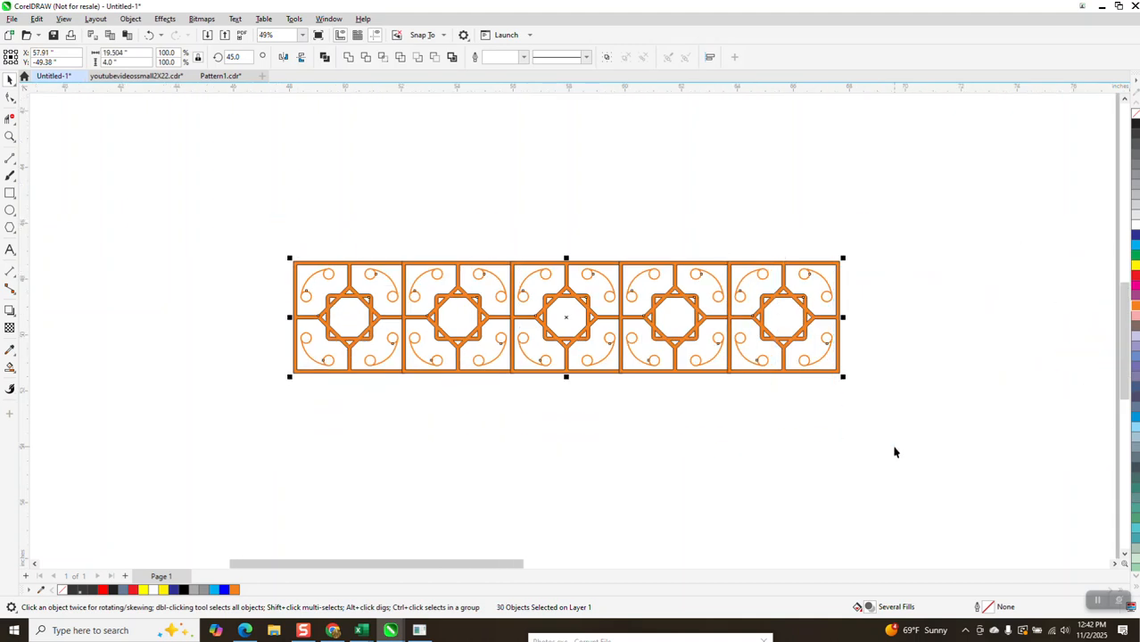
{"action": "key", "text": "KP_Add"}
{"action": "key", "text": "Down"}
{"action": "key", "text": "KP_Add"}
{"action": "key", "text": "Down"}
{"action": "key", "text": "KP_Add"}
{"action": "key", "text": "Down"}
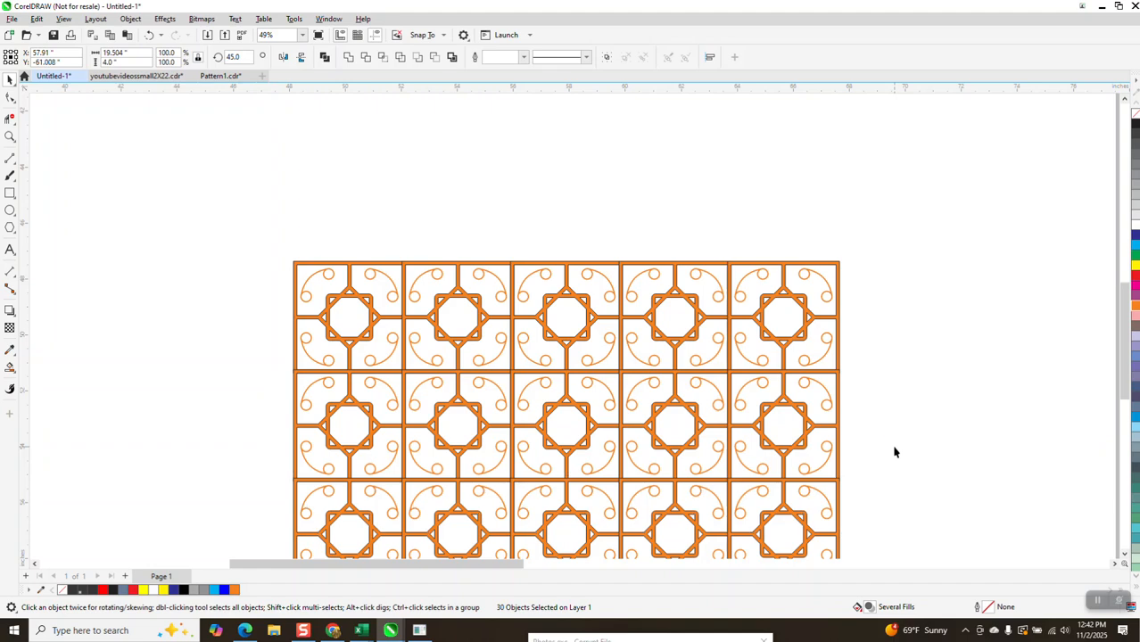
{"action": "scroll", "coordinate": [895, 452], "scroll_direction": "down", "scroll_amount": 3}
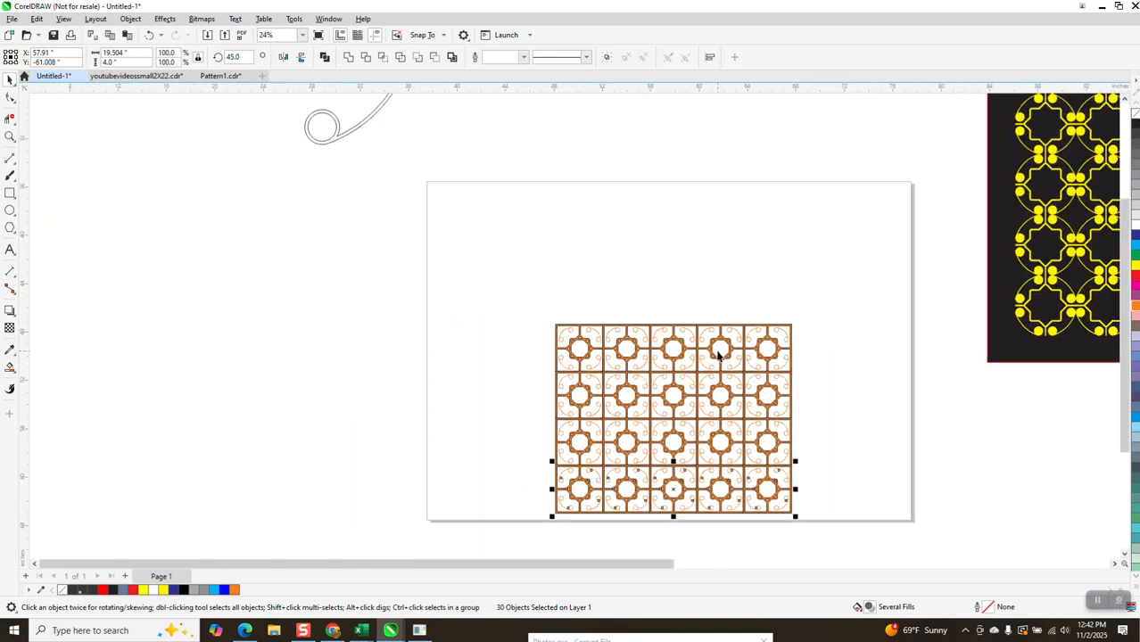
{"action": "key", "text": "KP_Add"}
{"action": "key", "text": "Down"}
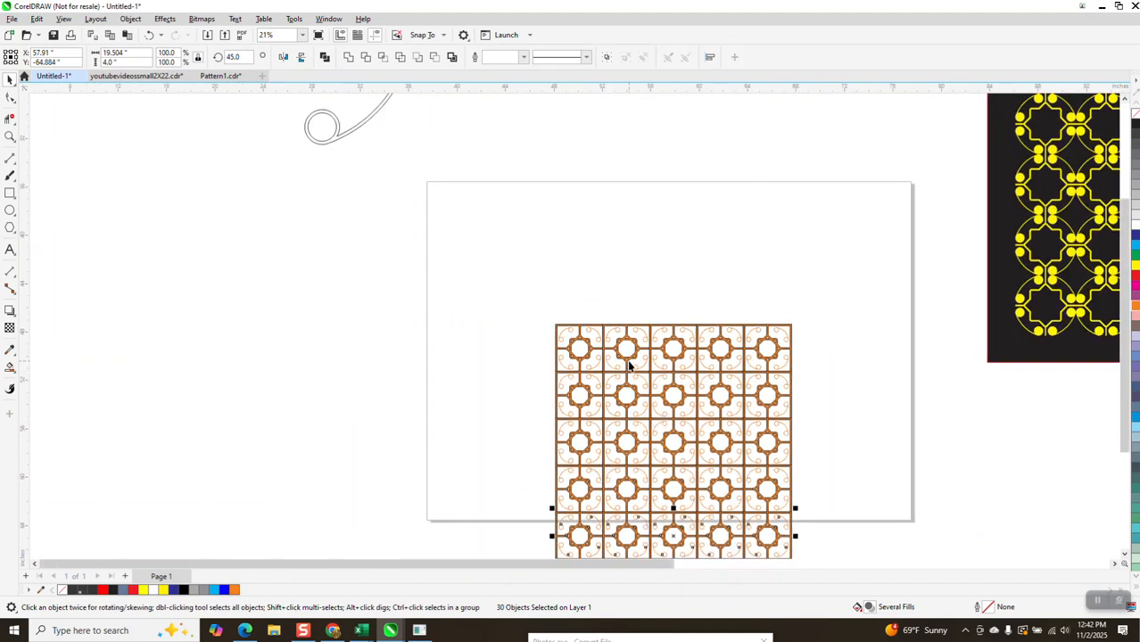
Delete the grid's third to fifth columns of tiles together with the two-ring shapes of the second column
{"action": "scroll", "coordinate": [629, 365], "scroll_direction": "down", "scroll_amount": 1}
{"action": "left_click", "coordinate": [10, 136]}
{"action": "left_click_drag", "start_coordinate": [541, 328], "coordinate": [762, 529]}
{"action": "left_click", "coordinate": [10, 78]}
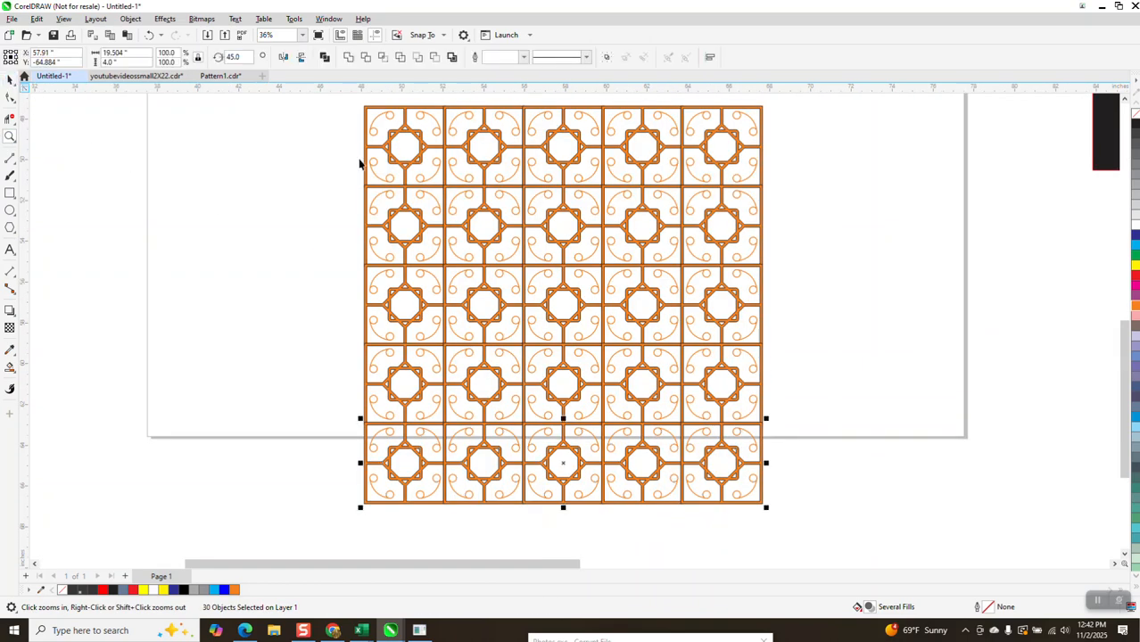
{"action": "left_click", "coordinate": [435, 126]}
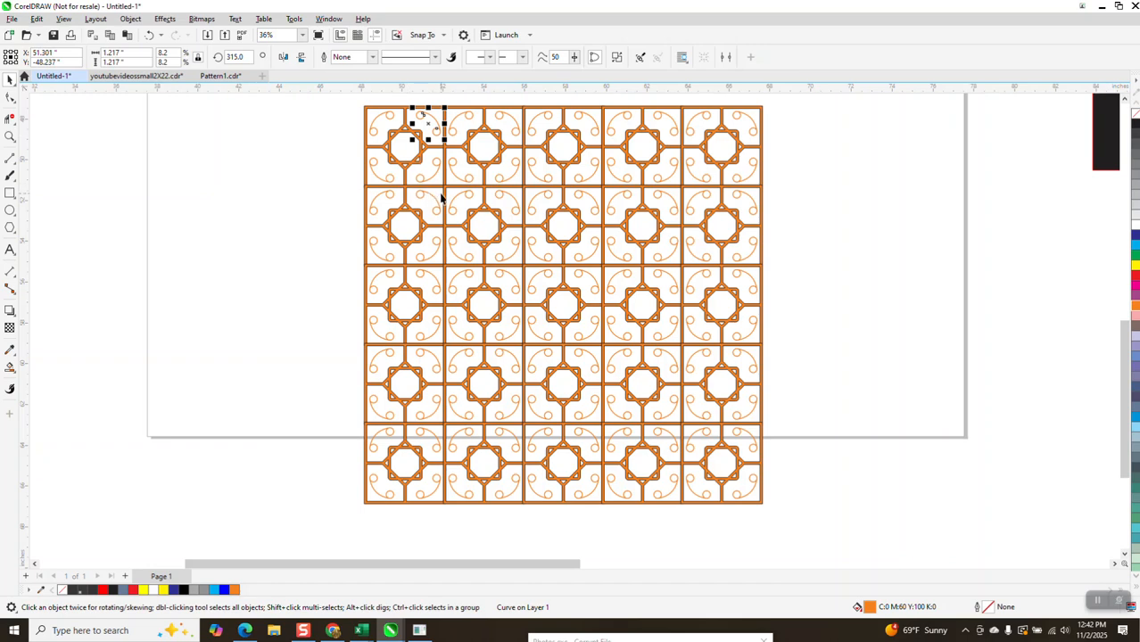
{"action": "left_click", "coordinate": [444, 100]}
{"action": "left_click_drag", "start_coordinate": [516, 242], "coordinate": [845, 545]}
{"action": "key", "text": "Delete"}
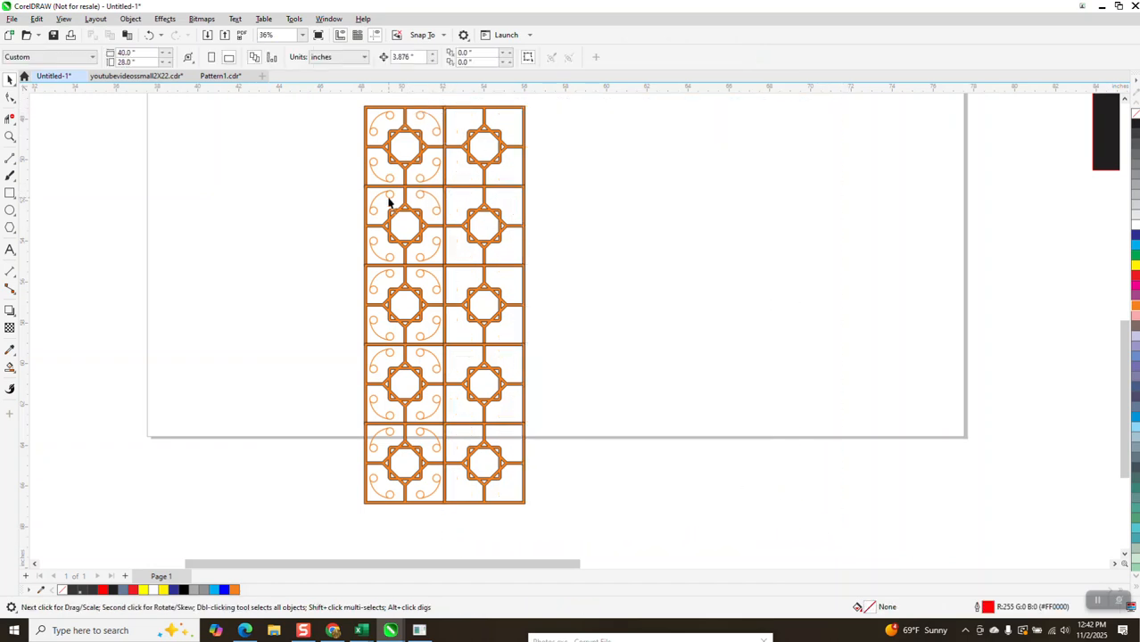
Delete the remaining second-column frames and every tile below the first one, leaving only the upper-left tile
{"action": "left_click", "coordinate": [462, 148]}
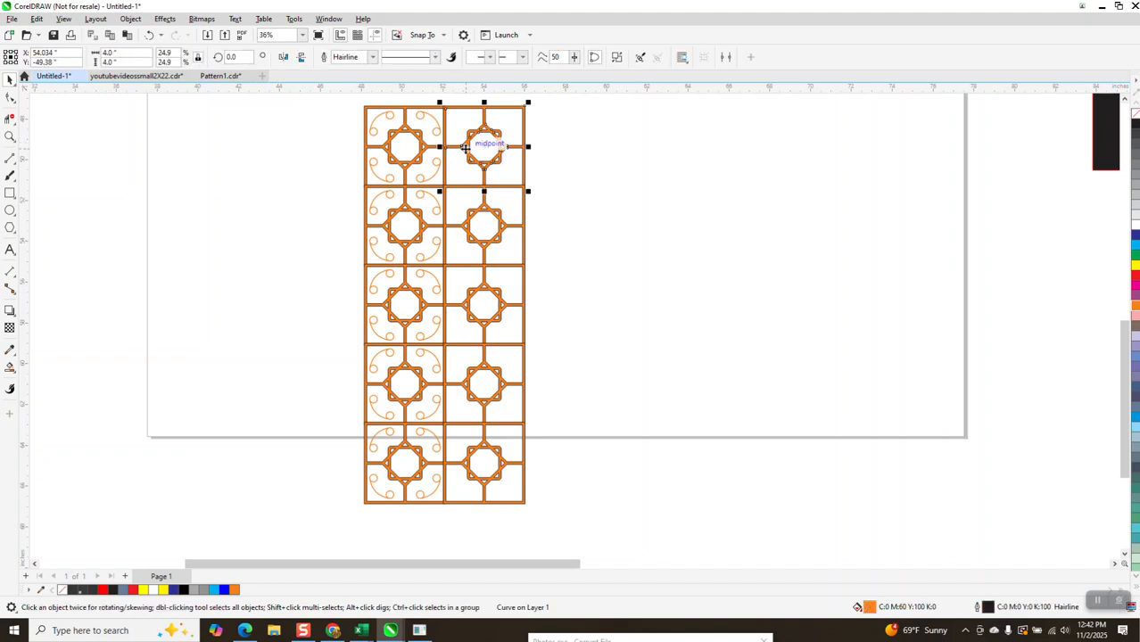
{"action": "key", "text": "Delete"}
{"action": "left_click", "coordinate": [449, 219]}
{"action": "key", "text": "Delete"}
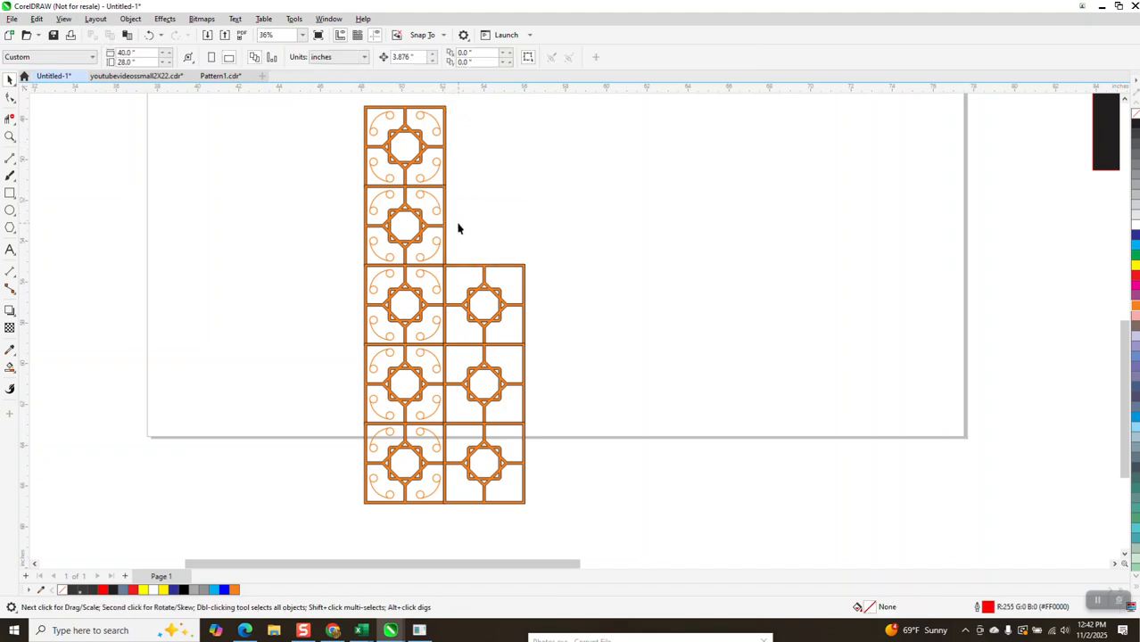
{"action": "left_click", "coordinate": [445, 229]}
{"action": "key", "text": "Delete"}
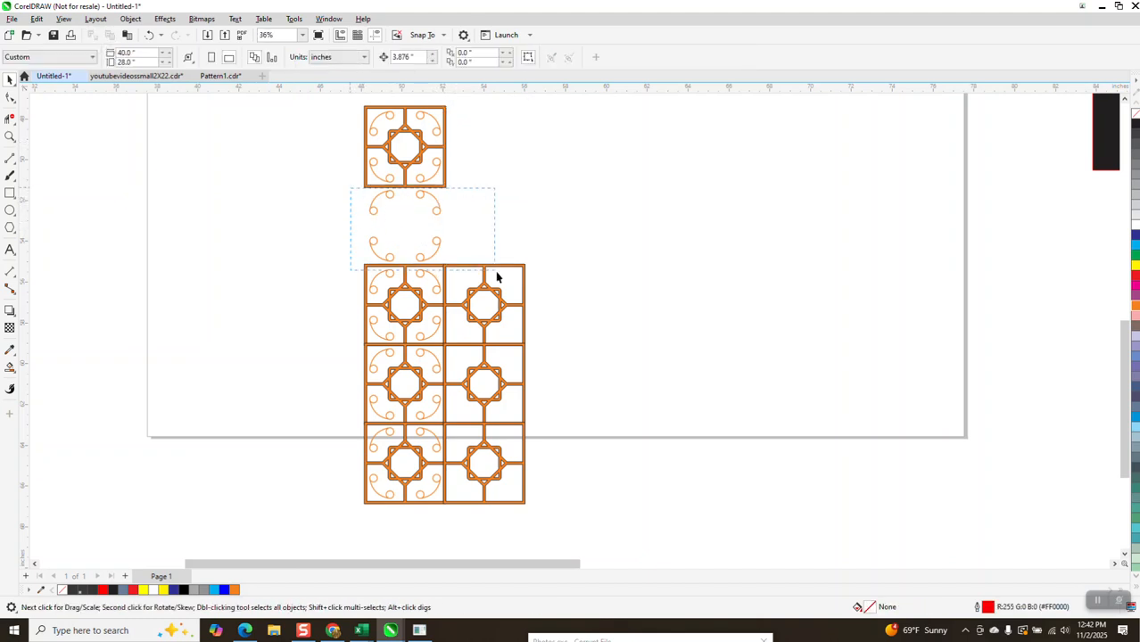
{"action": "left_click_drag", "start_coordinate": [497, 277], "coordinate": [598, 528]}
{"action": "key", "text": "Delete"}
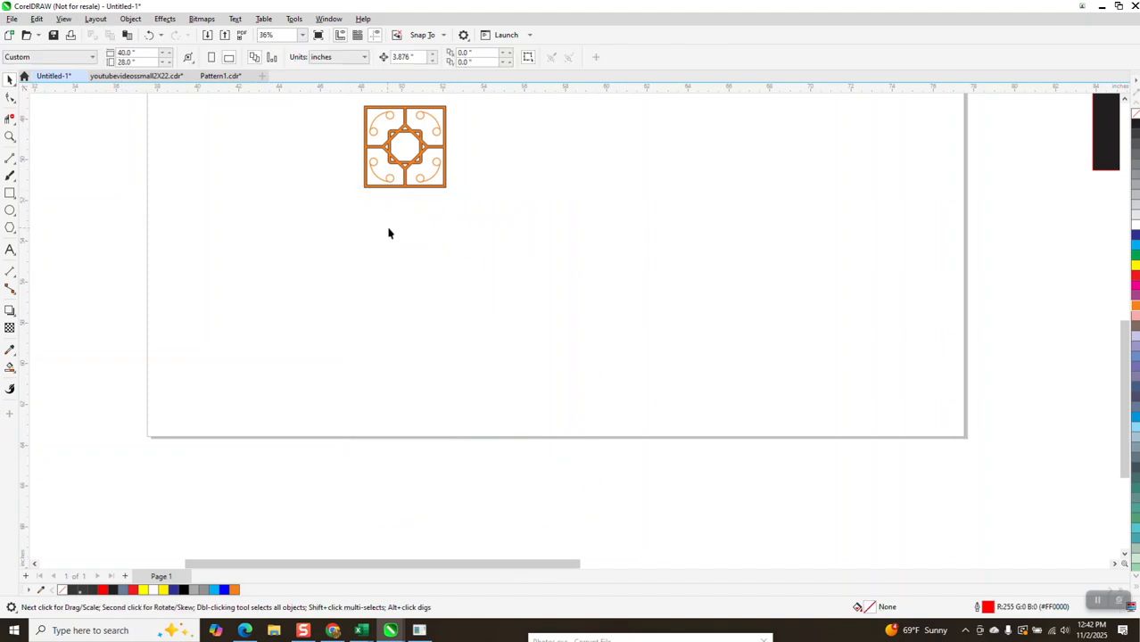
Group all six objects of the remaining tile and centre the group on the page
{"action": "scroll", "coordinate": [392, 234], "scroll_direction": "down", "scroll_amount": 1}
{"action": "left_click_drag", "start_coordinate": [369, 145], "coordinate": [486, 245]}
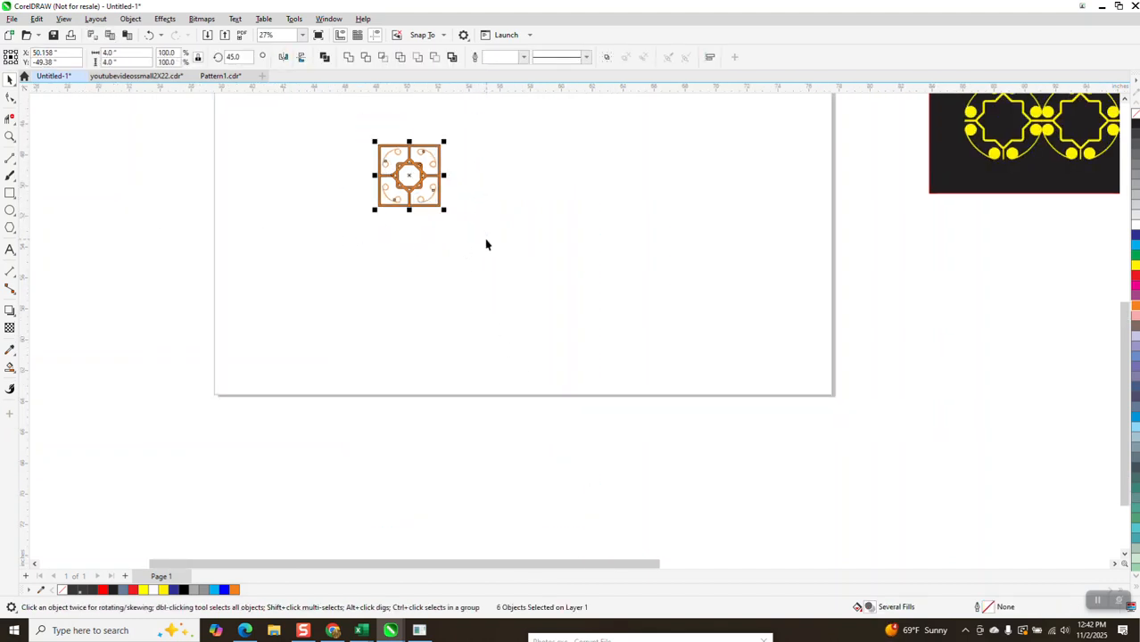
{"action": "key", "text": "ctrl+g"}
{"action": "key", "text": "p"}
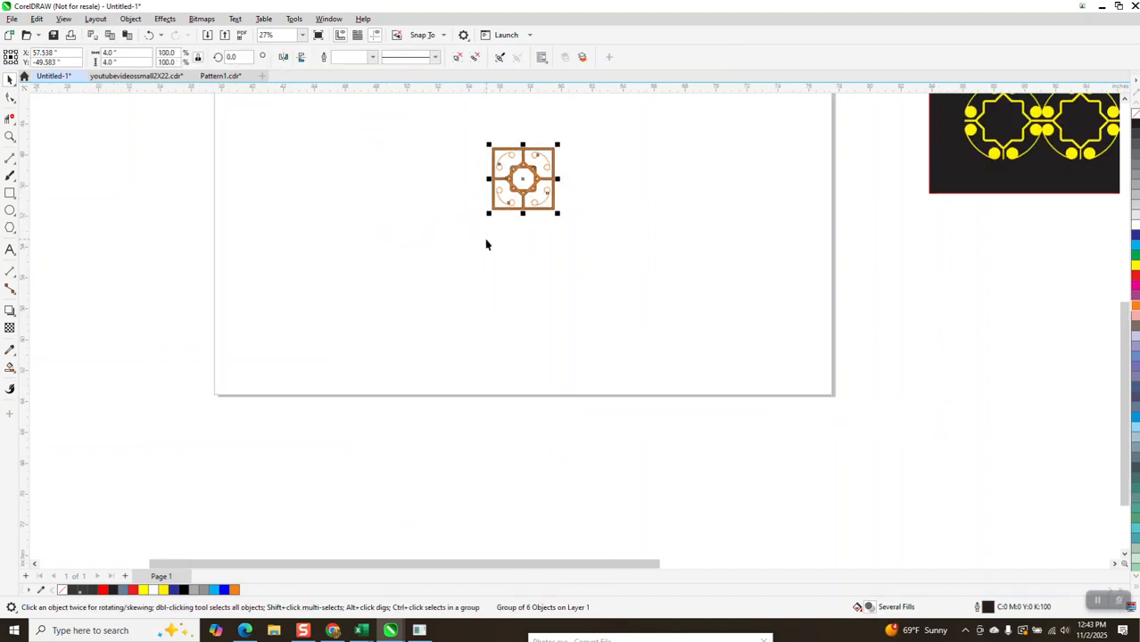
Ungroup all of the centred tile's objects so its two-ring shapes can be edited individually
{"action": "left_click", "coordinate": [11, 137]}
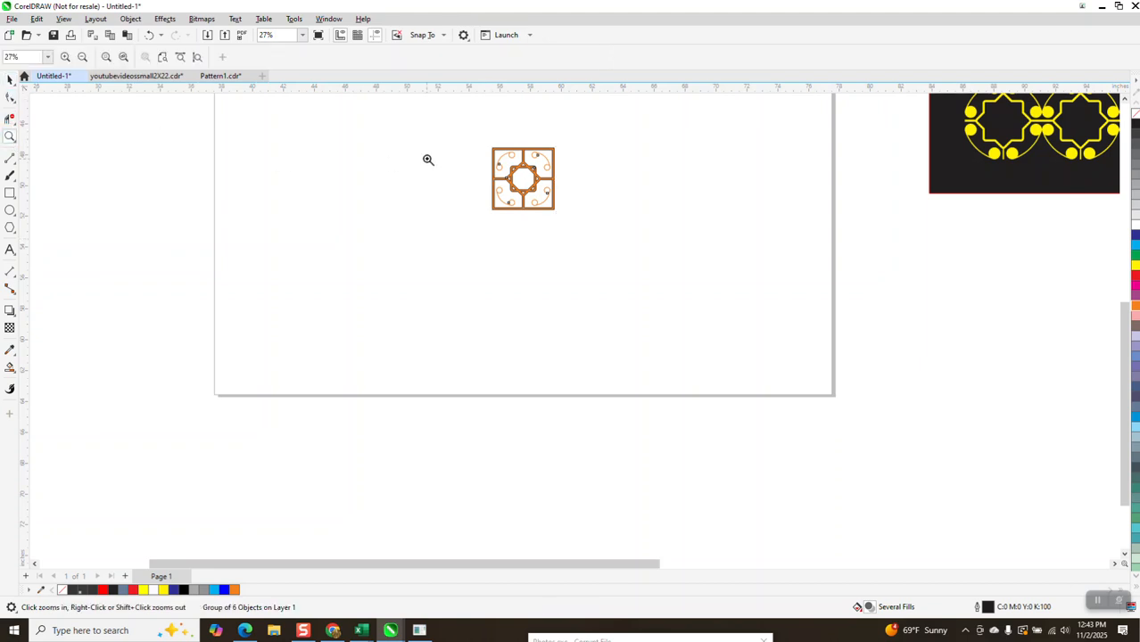
{"action": "left_click_drag", "start_coordinate": [455, 145], "coordinate": [638, 225]}
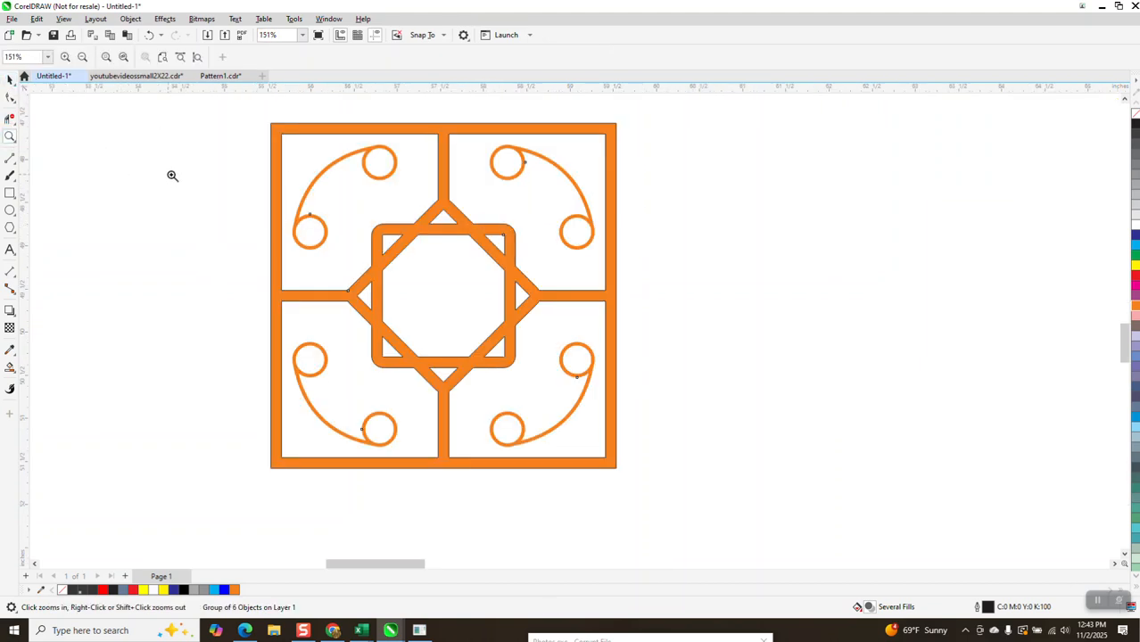
{"action": "left_click", "coordinate": [173, 176]}
{"action": "scroll", "coordinate": [355, 211], "scroll_direction": "down", "scroll_amount": 1}
{"action": "left_click_drag", "start_coordinate": [526, 243], "coordinate": [688, 406]}
{"action": "left_click", "coordinate": [10, 82]}
{"action": "left_click", "coordinate": [541, 206]}
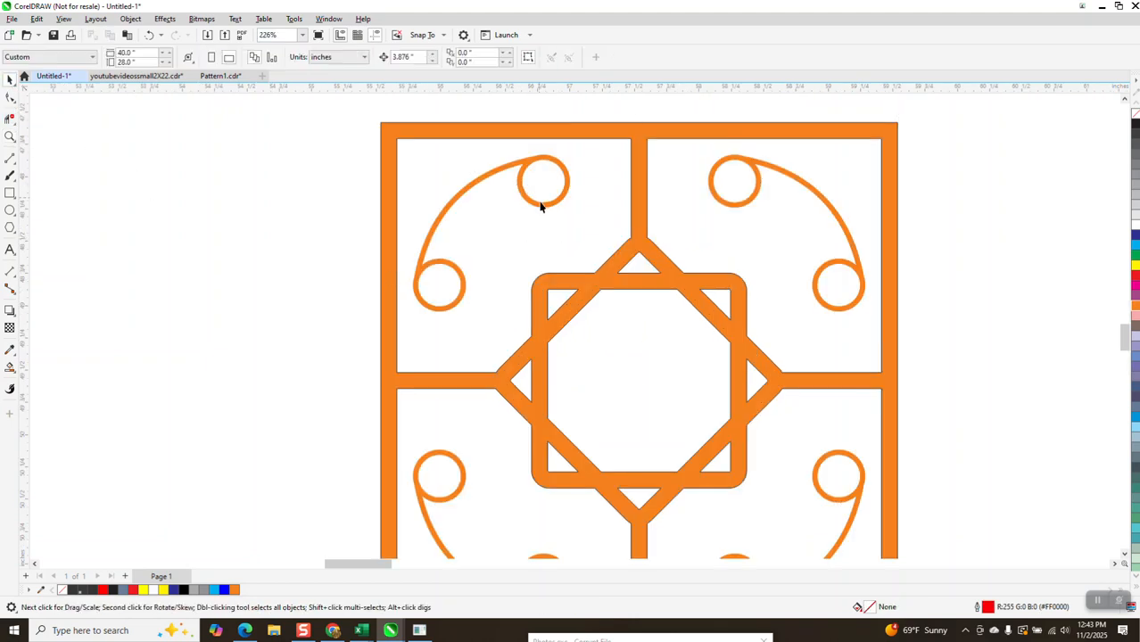
{"action": "left_click", "coordinate": [541, 209]}
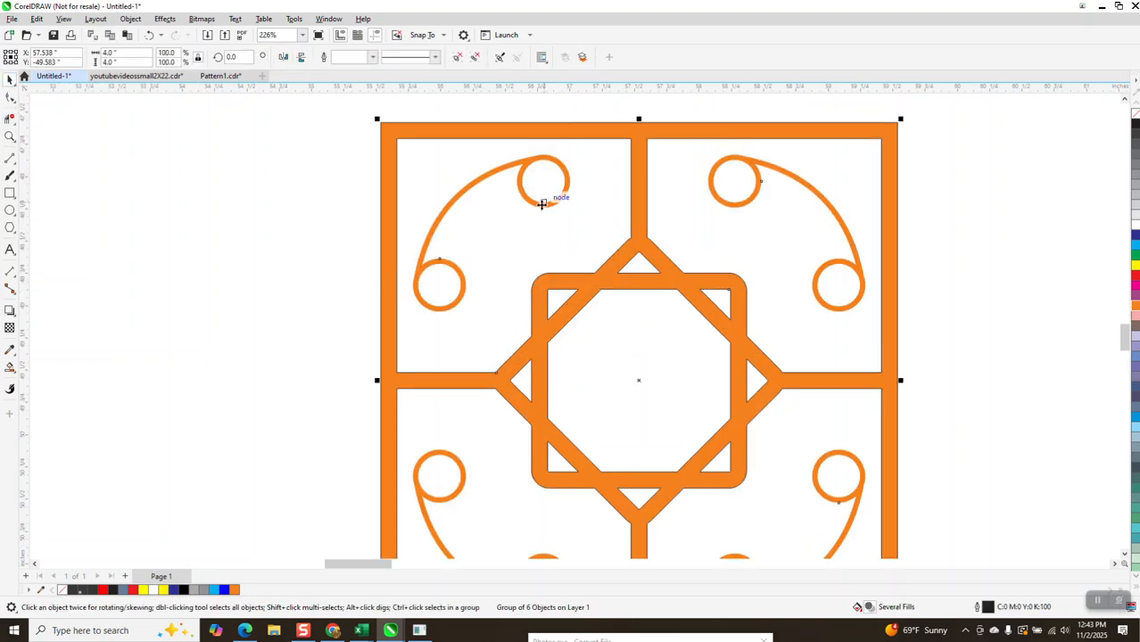
{"action": "left_click", "coordinate": [130, 18]}
{"action": "mouse_move", "coordinate": [258, 220]}
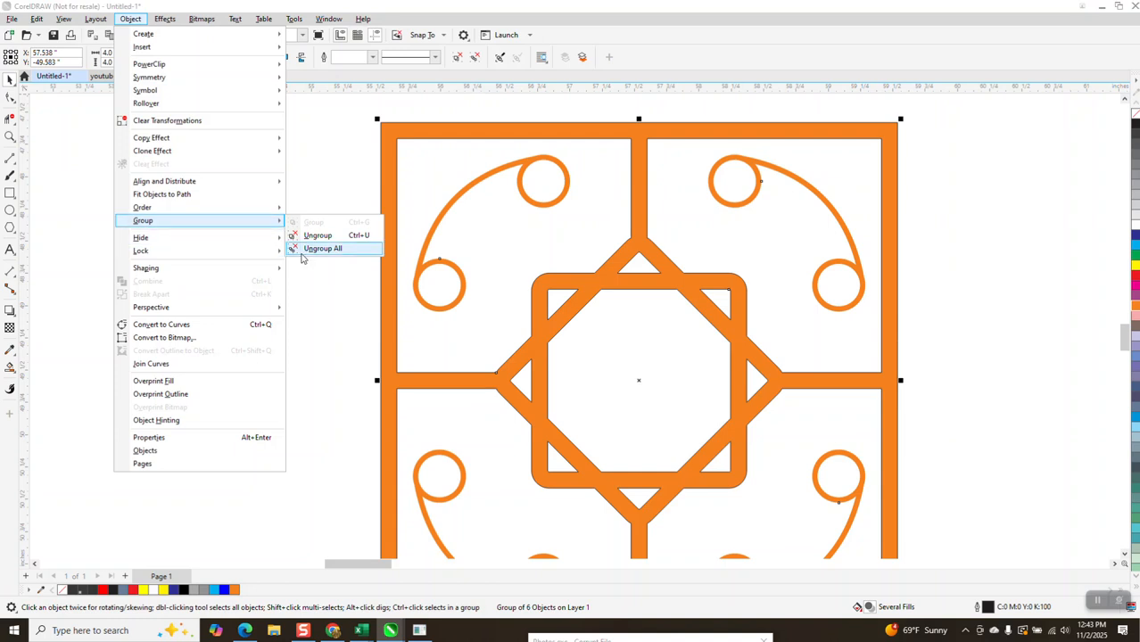
{"action": "left_click", "coordinate": [299, 257]}
Give the upper-left two-ring shape a hairline outline with no fill, and open the Contour settings for it
{"action": "left_click", "coordinate": [559, 198]}
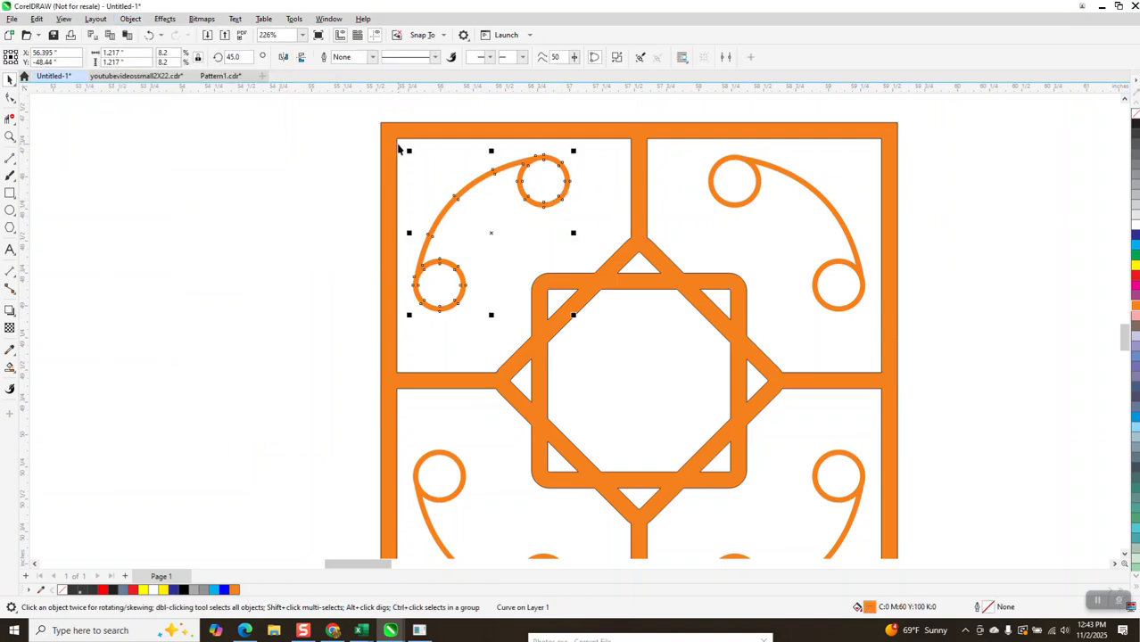
{"action": "left_click", "coordinate": [1132, 118]}
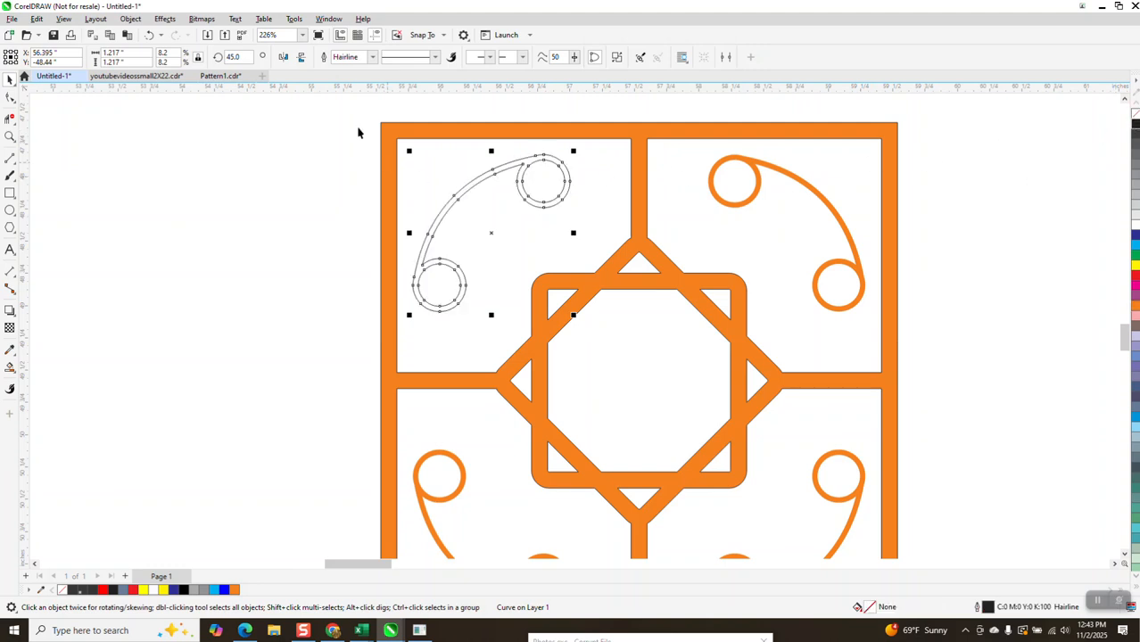
{"action": "left_click", "coordinate": [165, 19]}
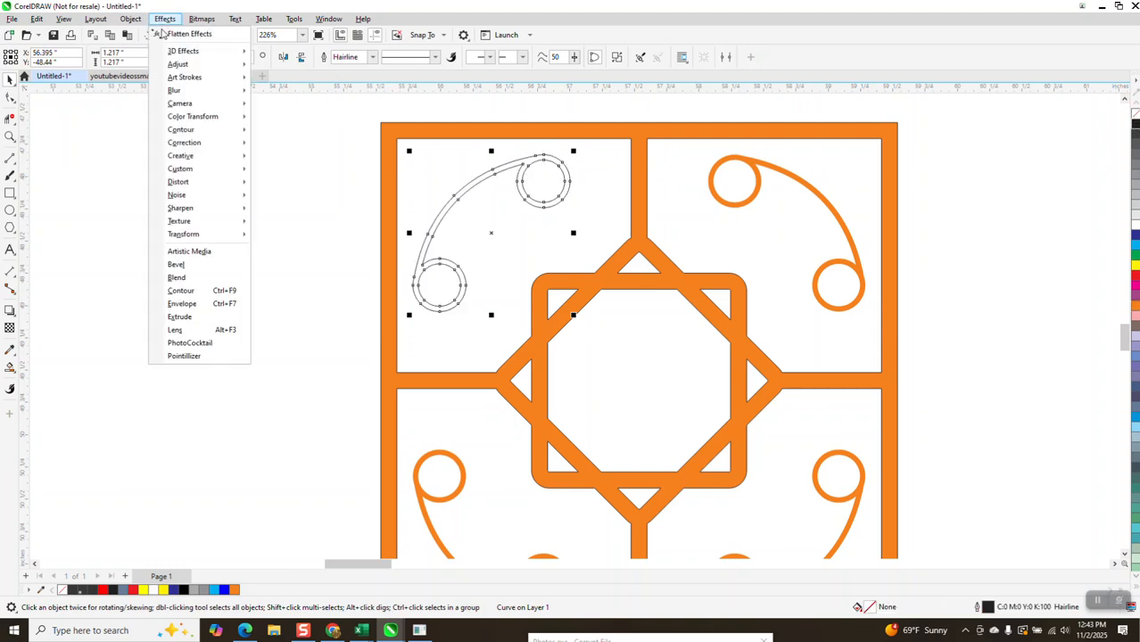
{"action": "left_click", "coordinate": [182, 291]}
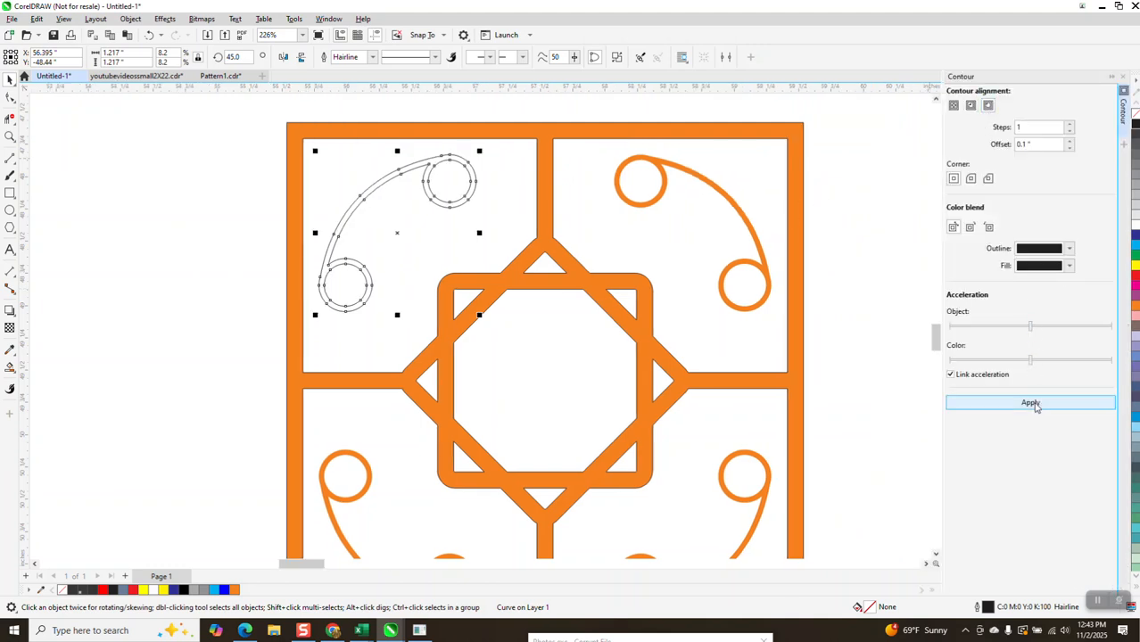
Contour the upper-left two-ring shape outward in one step with a 0.05-inch offset, and break the contour apart
{"action": "left_click", "coordinate": [1031, 403]}
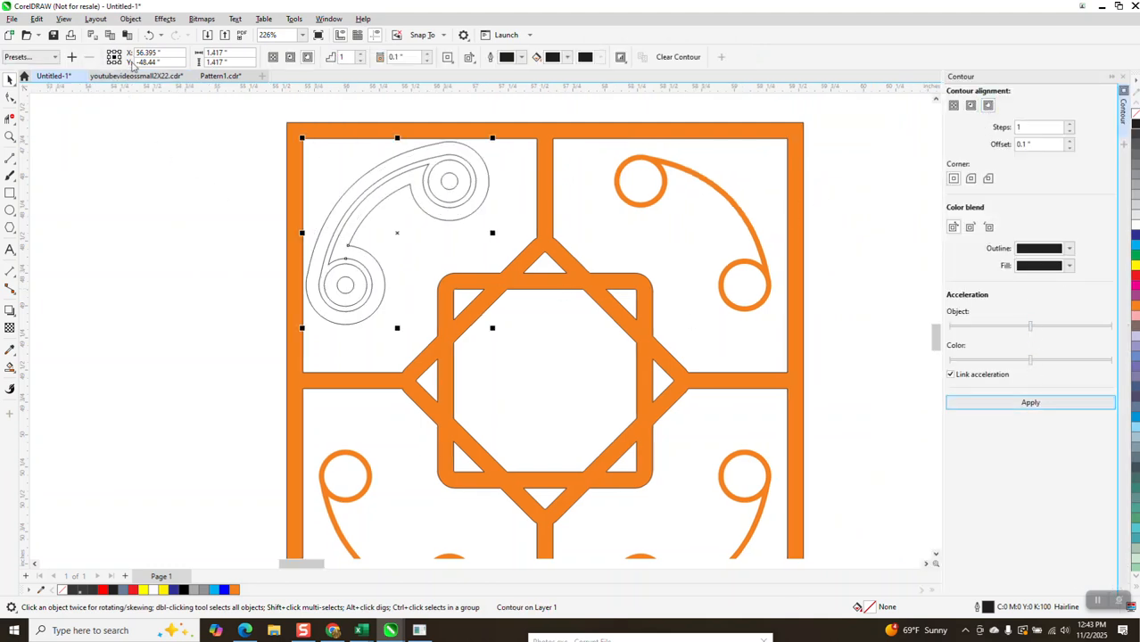
{"action": "left_click", "coordinate": [149, 34]}
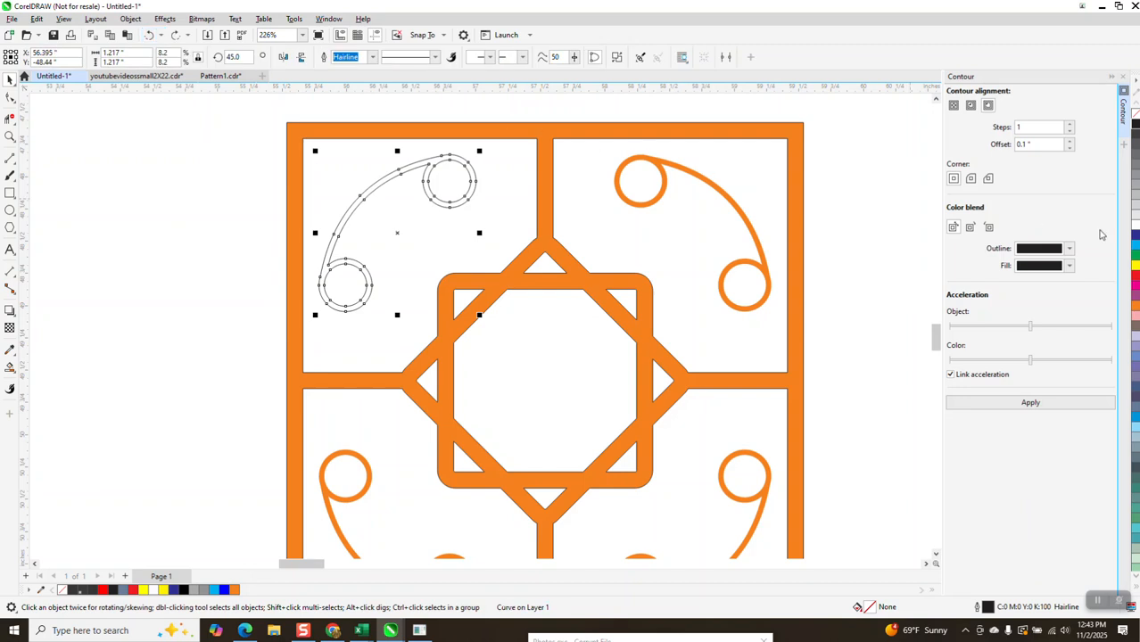
{"action": "double_click", "coordinate": [1047, 144]}
{"action": "type", "text": ".05"}
{"action": "left_click", "coordinate": [1028, 403]}
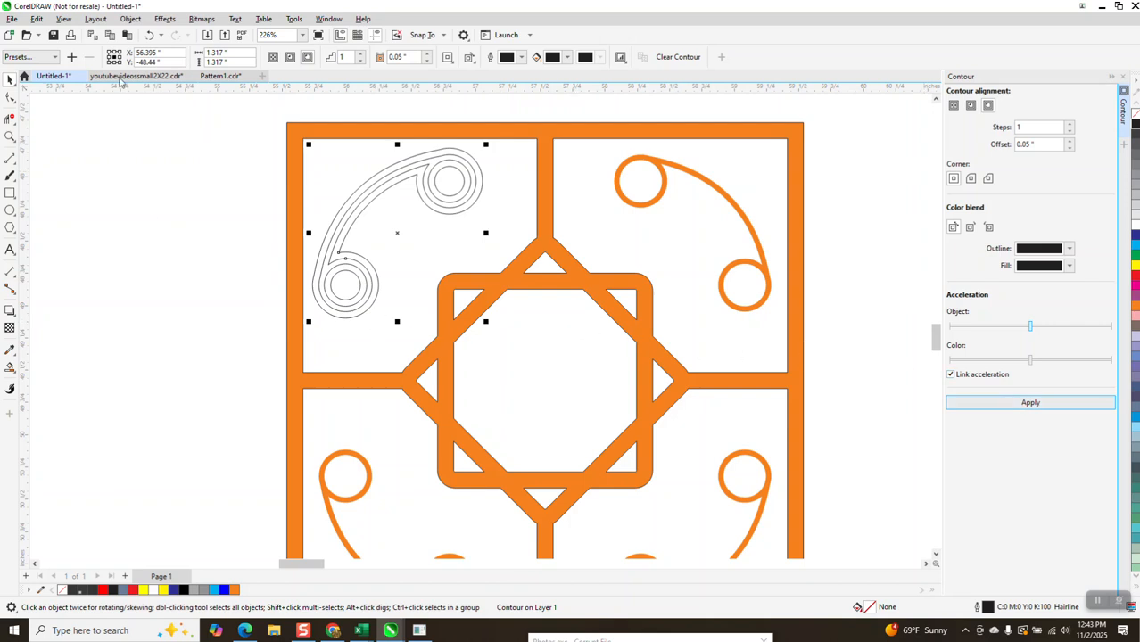
{"action": "left_click", "coordinate": [130, 19]}
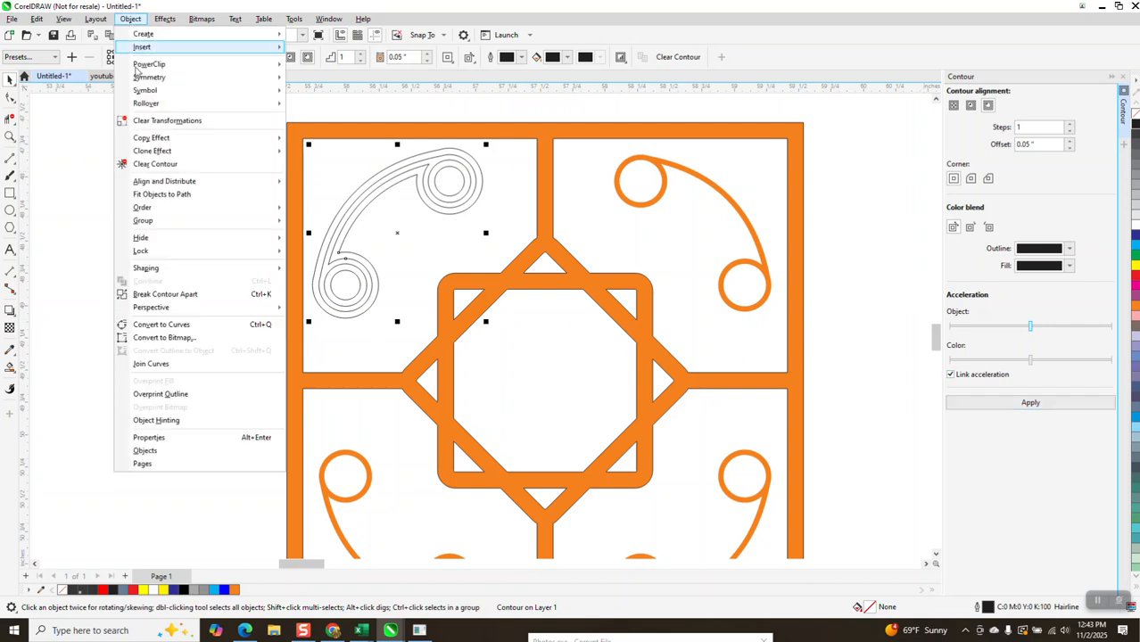
{"action": "left_click", "coordinate": [165, 294]}
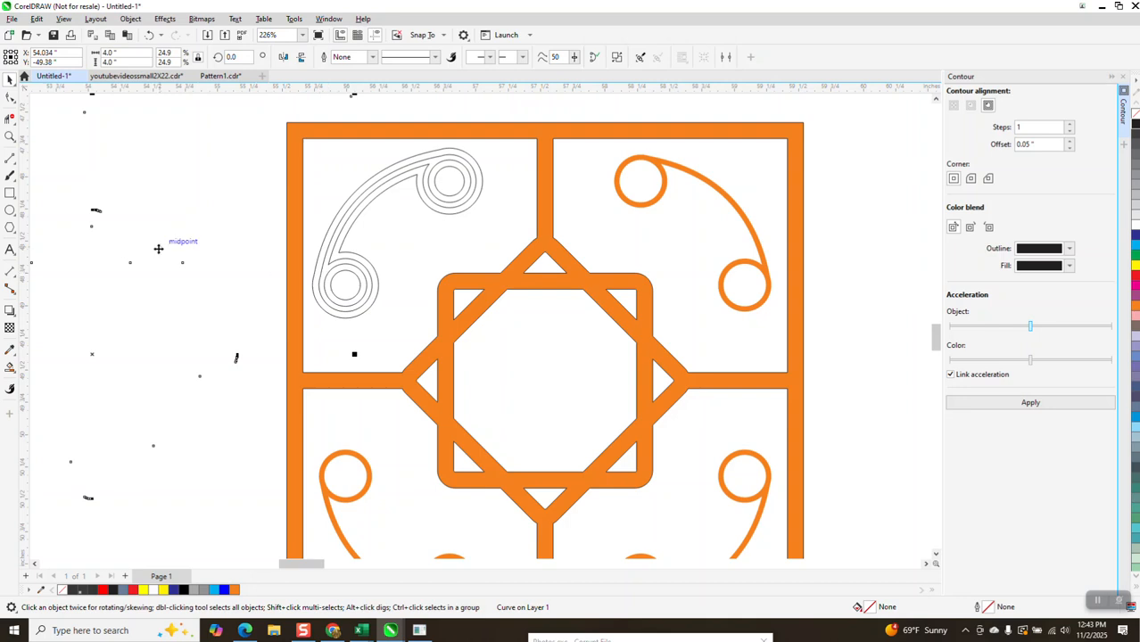
Use Smart Fill with orange (#FF6600) on the upper-left shape's outer contour band and its two inner rings
{"action": "scroll", "coordinate": [181, 280], "scroll_direction": "down", "scroll_amount": 3}
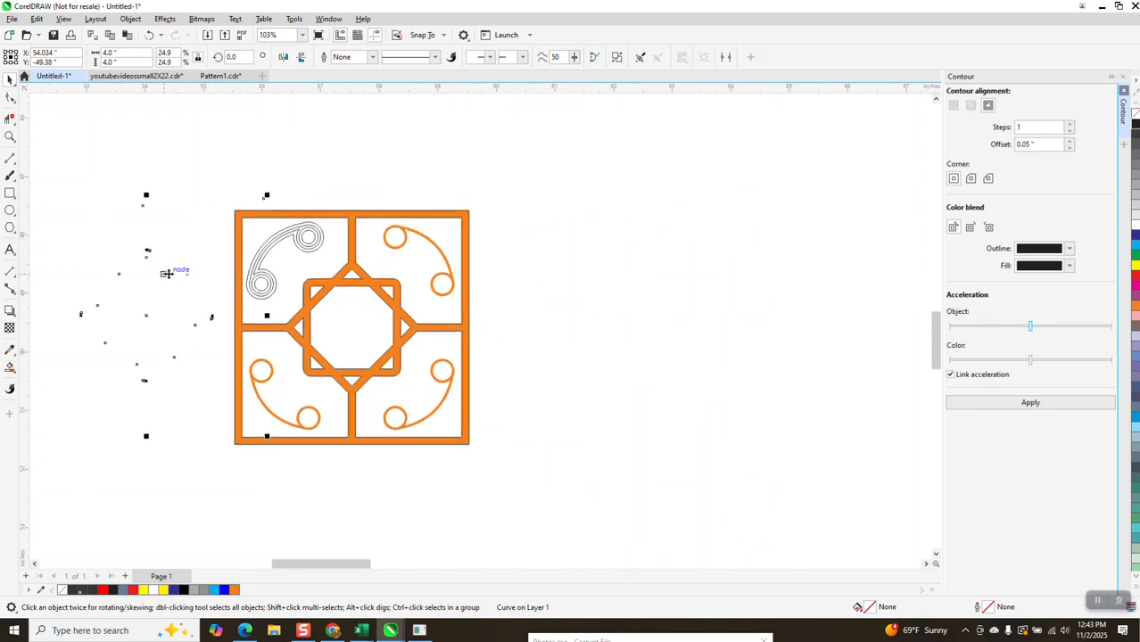
{"action": "left_click", "coordinate": [97, 220]}
{"action": "left_click", "coordinate": [16, 137]}
{"action": "left_click_drag", "start_coordinate": [202, 212], "coordinate": [419, 341]}
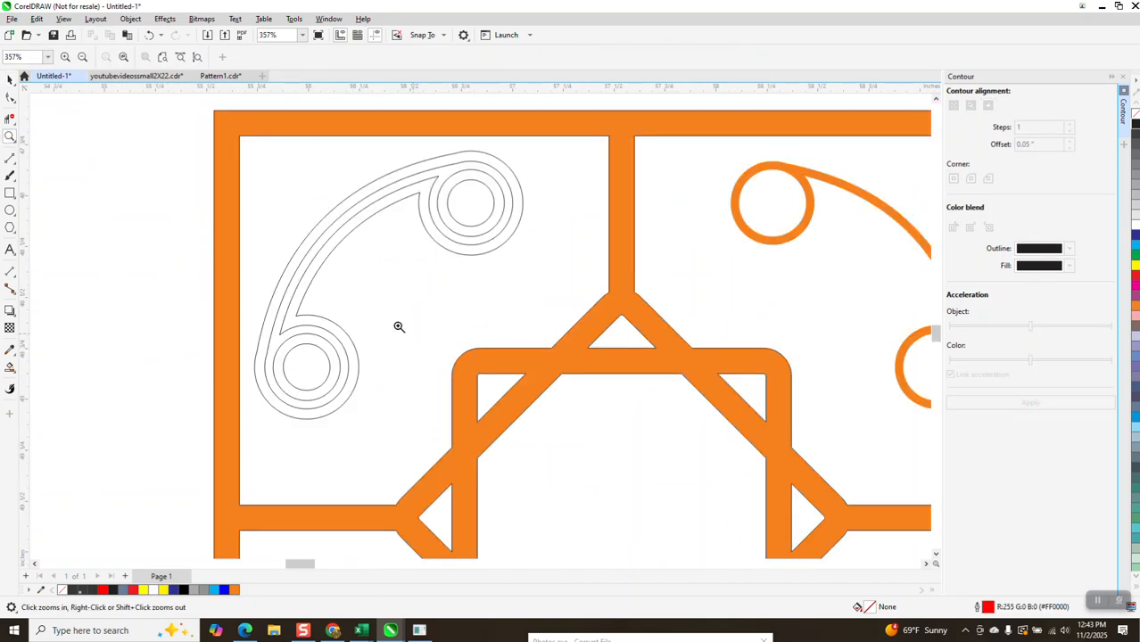
{"action": "left_click", "coordinate": [10, 366]}
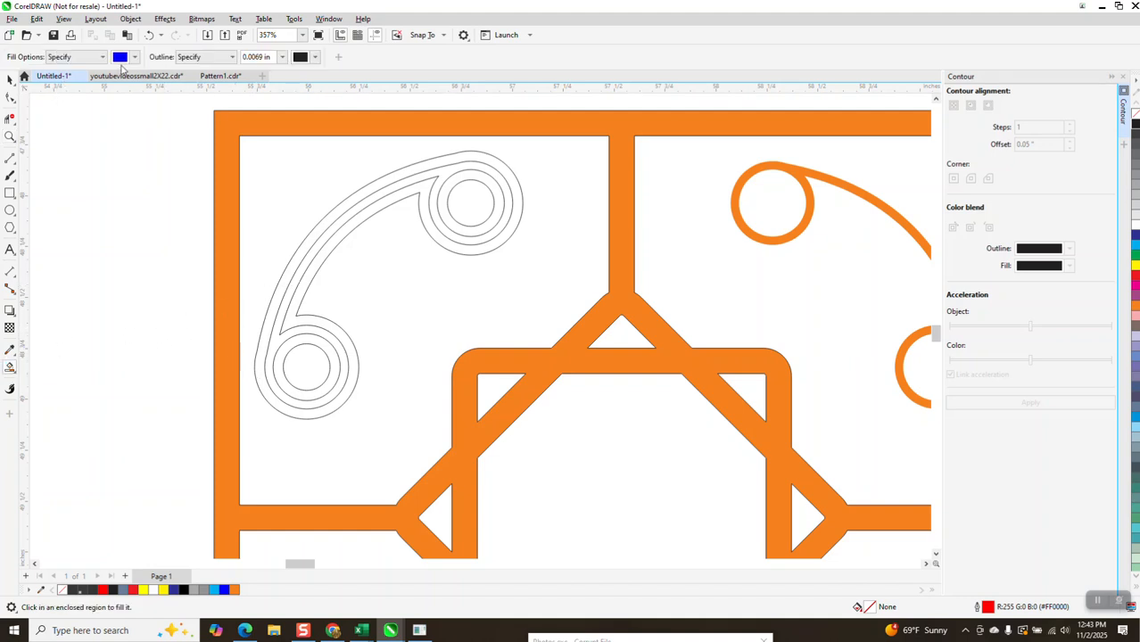
{"action": "left_click", "coordinate": [133, 58]}
{"action": "left_click", "coordinate": [156, 145]}
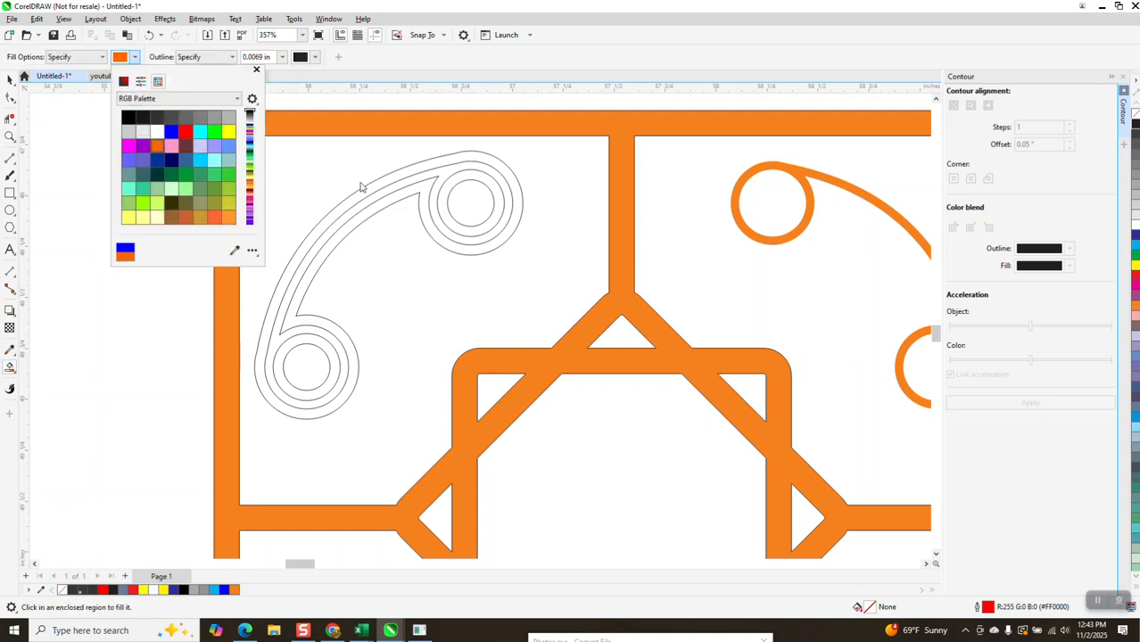
{"action": "left_click", "coordinate": [388, 182]}
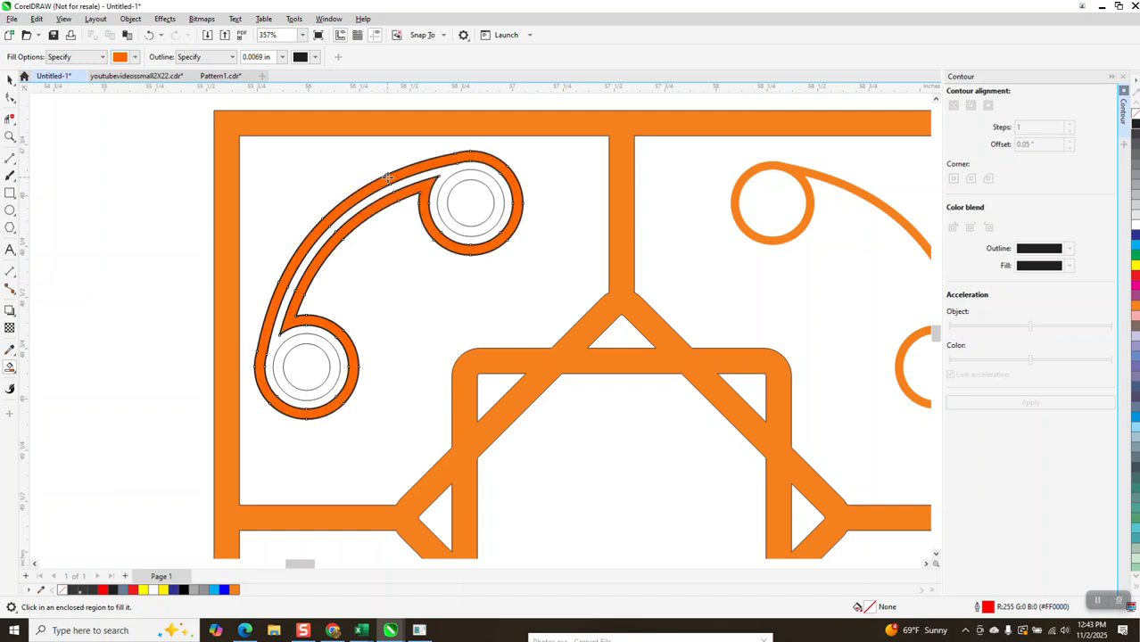
{"action": "left_click", "coordinate": [443, 190]}
{"action": "left_click", "coordinate": [327, 345]}
Remove the outlines from all pieces of the upper-left two-ring shape
{"action": "scroll", "coordinate": [100, 144], "scroll_direction": "down", "scroll_amount": 2}
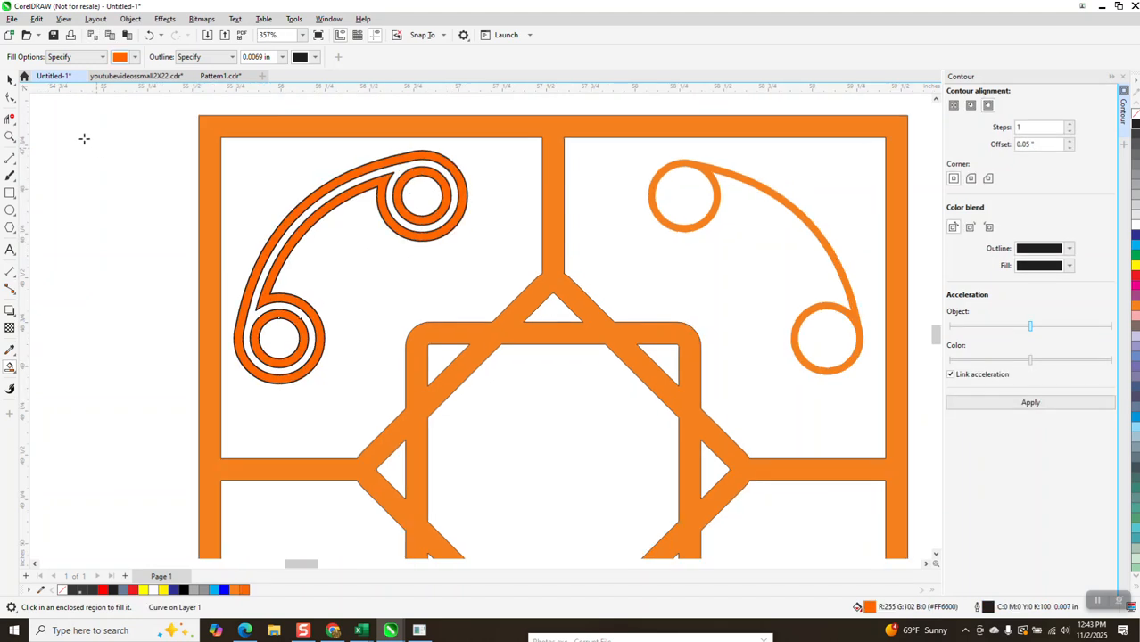
{"action": "key", "text": "space"}
{"action": "left_click_drag", "start_coordinate": [100, 143], "coordinate": [467, 385]}
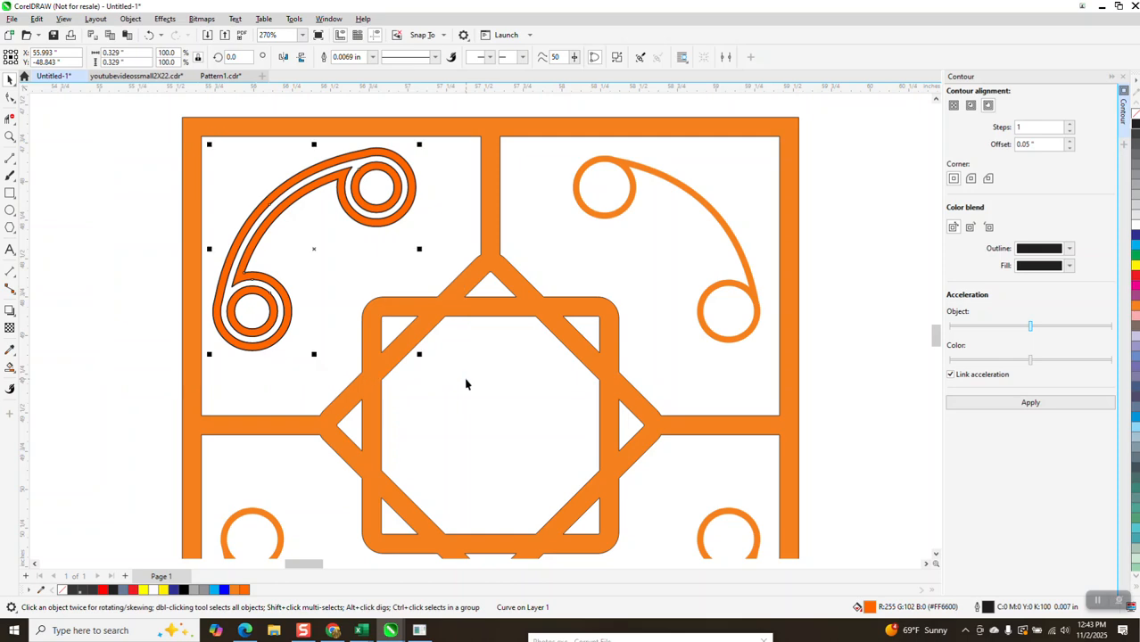
{"action": "right_click", "coordinate": [1134, 118]}
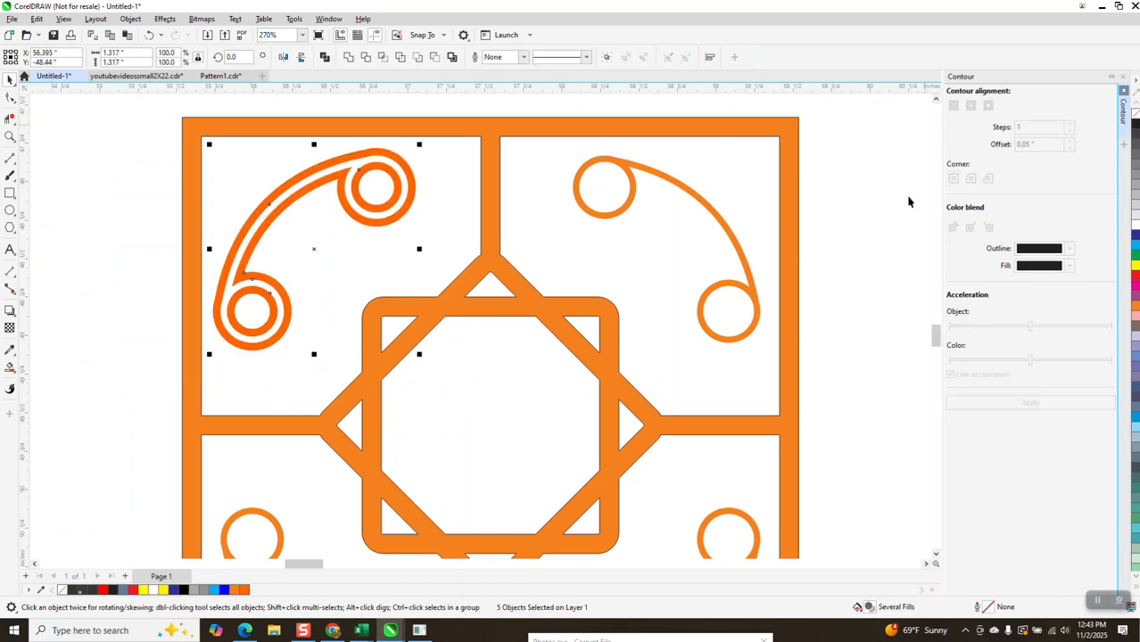
Delete the three old two-ring shapes in the upper-right, lower-right and lower-left quadrants of the tile
{"action": "left_click", "coordinate": [717, 231]}
{"action": "key", "text": "Delete"}
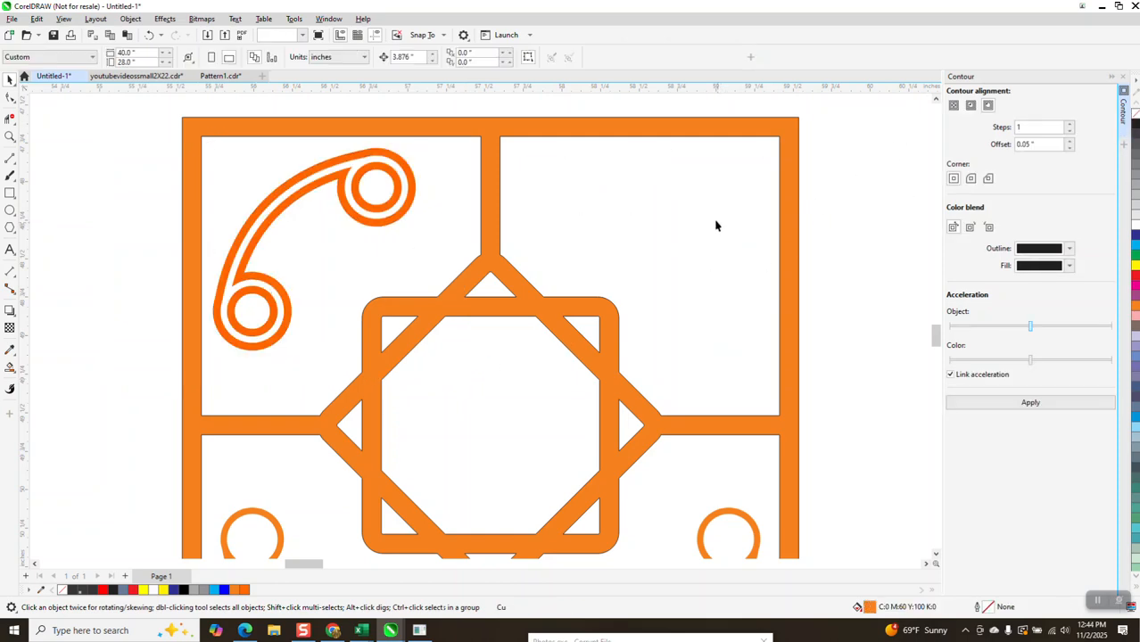
{"action": "scroll", "coordinate": [715, 223], "scroll_direction": "down", "scroll_amount": 2}
{"action": "left_click", "coordinate": [724, 393]}
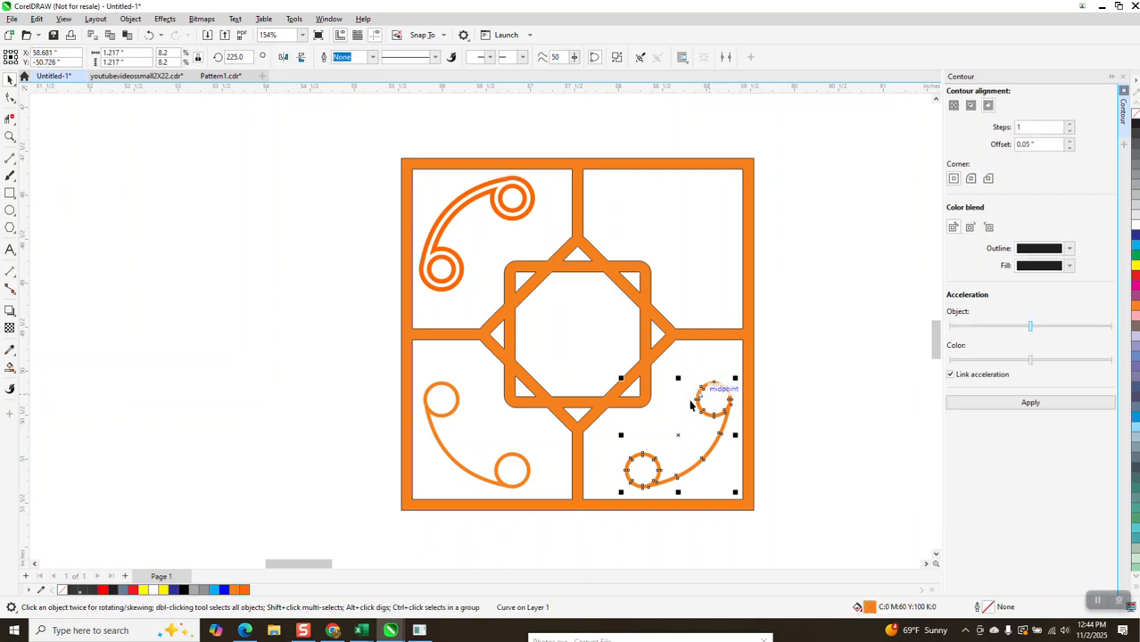
{"action": "key", "text": "Delete"}
{"action": "left_click", "coordinate": [513, 453]}
{"action": "key", "text": "Delete"}
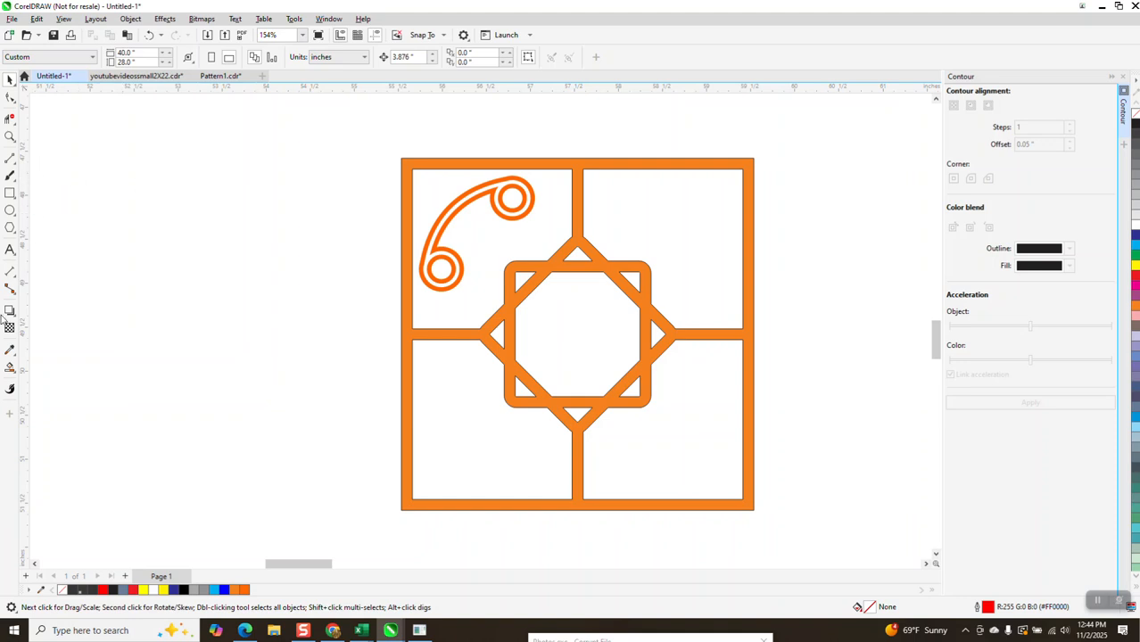
Use Smart Fill to recolour the frame and star with the same orange (#FF6600), and remove the new fill's outline
{"action": "left_click", "coordinate": [11, 367]}
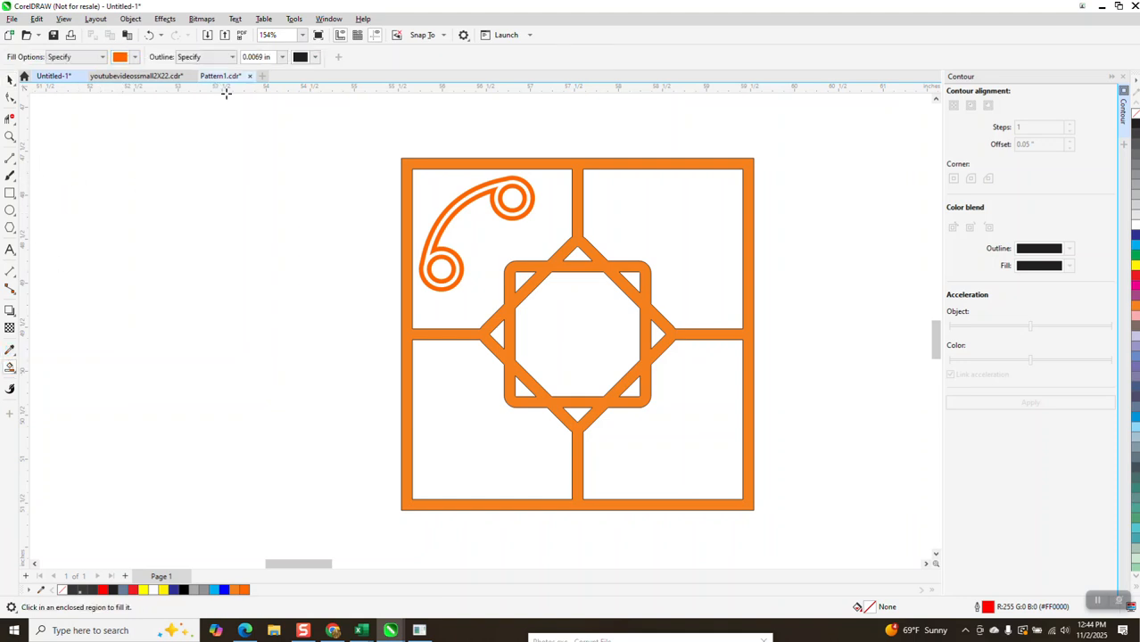
{"action": "left_click", "coordinate": [565, 256]}
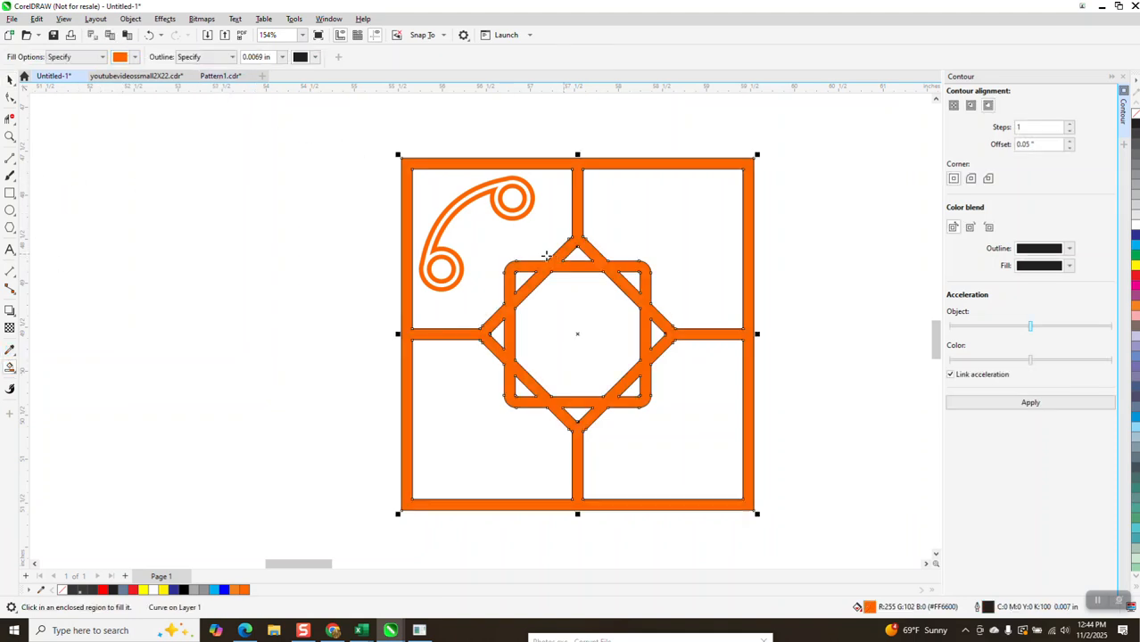
{"action": "right_click", "coordinate": [1135, 117]}
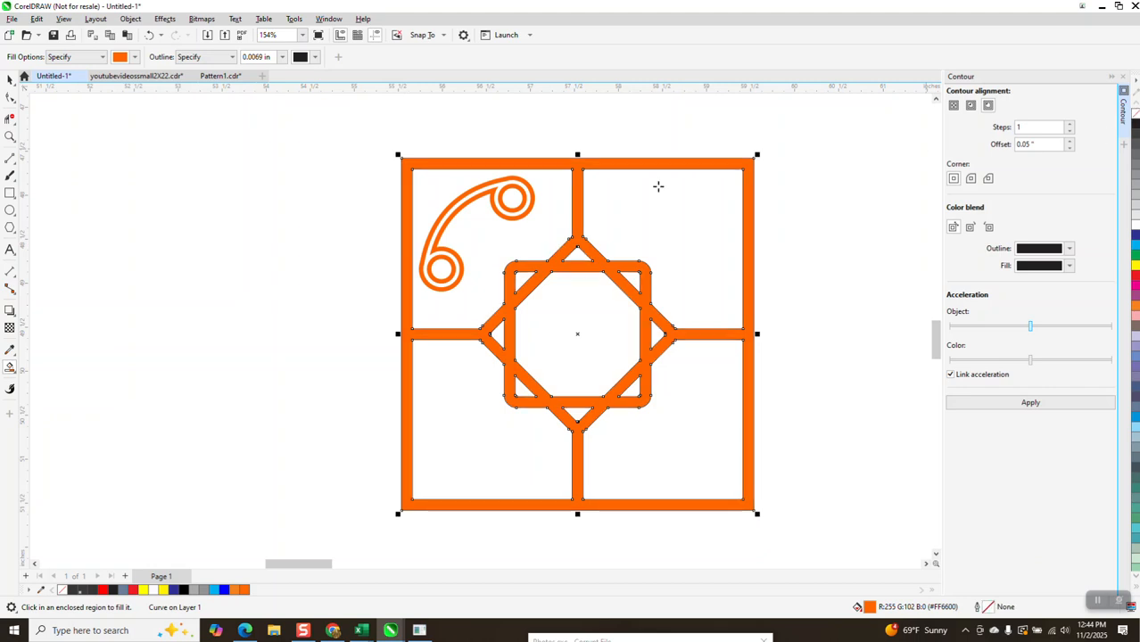
{"action": "left_click", "coordinate": [9, 81]}
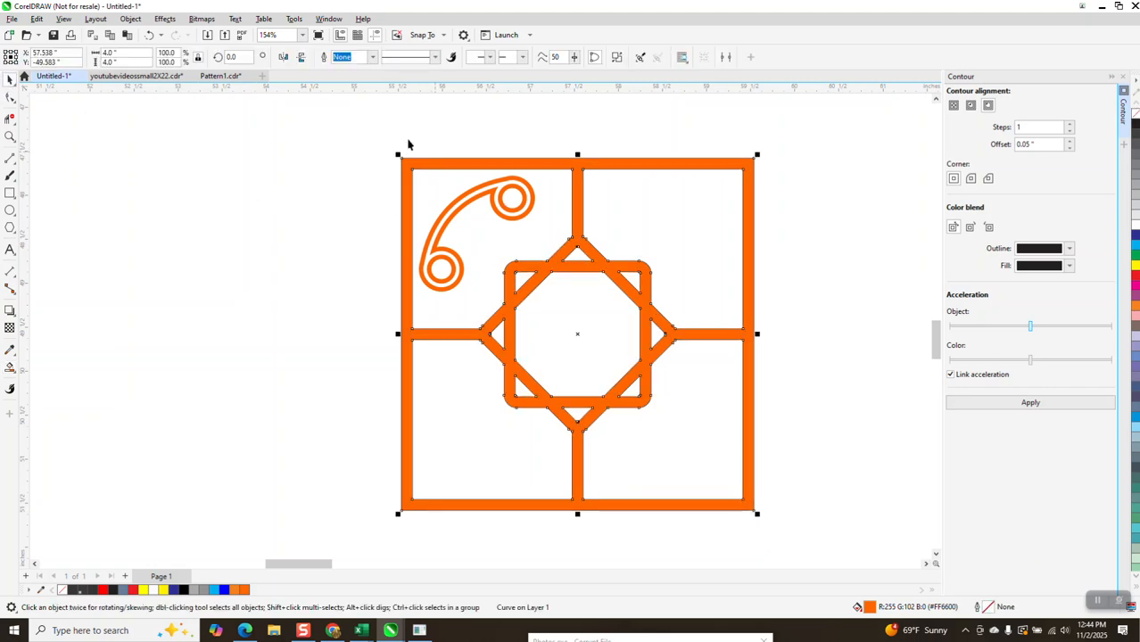
Group the five pieces of the two-ring shape and place copies rotated in 90-degree increments in the other three quadrants
{"action": "left_click_drag", "start_coordinate": [398, 143], "coordinate": [561, 313]}
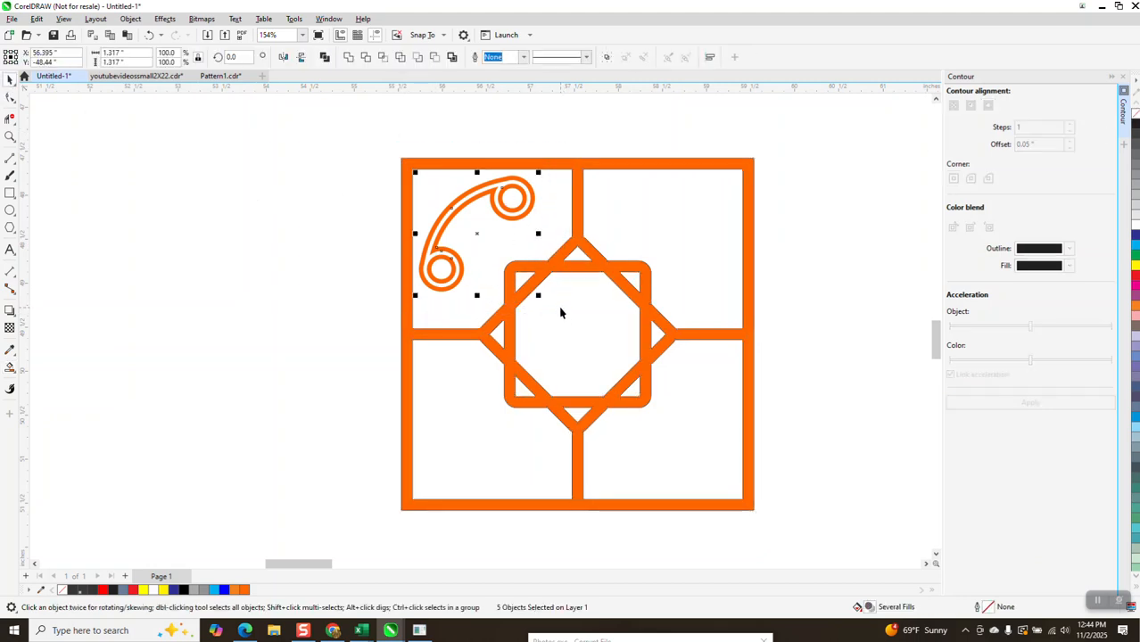
{"action": "key", "text": "ctrl+g"}
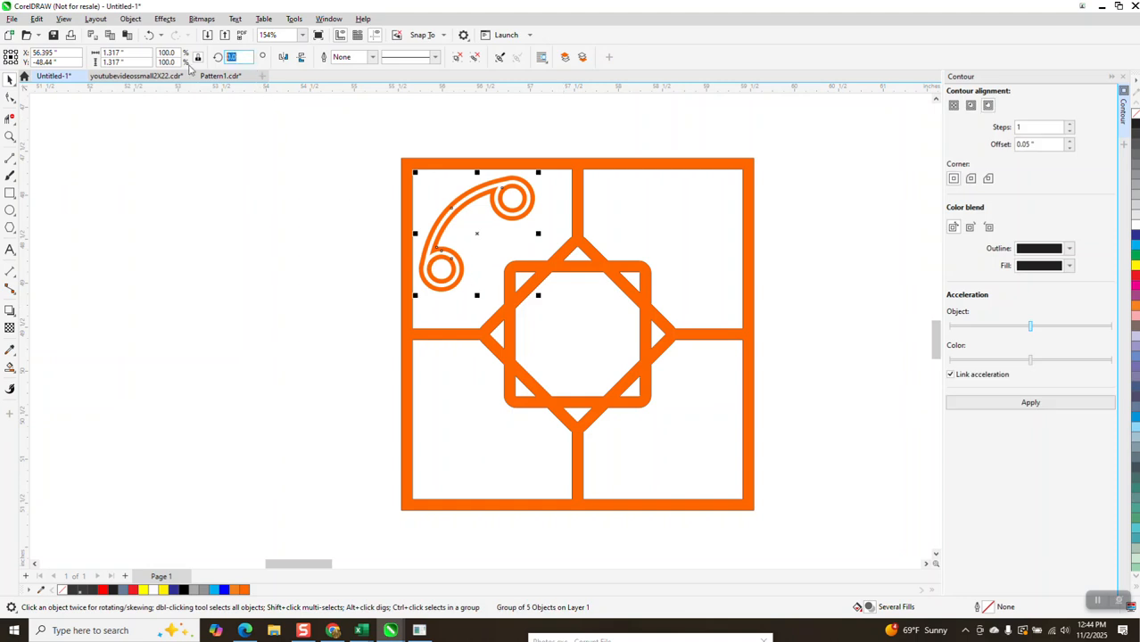
{"action": "type", "text": "90"}
{"action": "key", "text": "Return"}
{"action": "key", "text": "ctrl+r"}
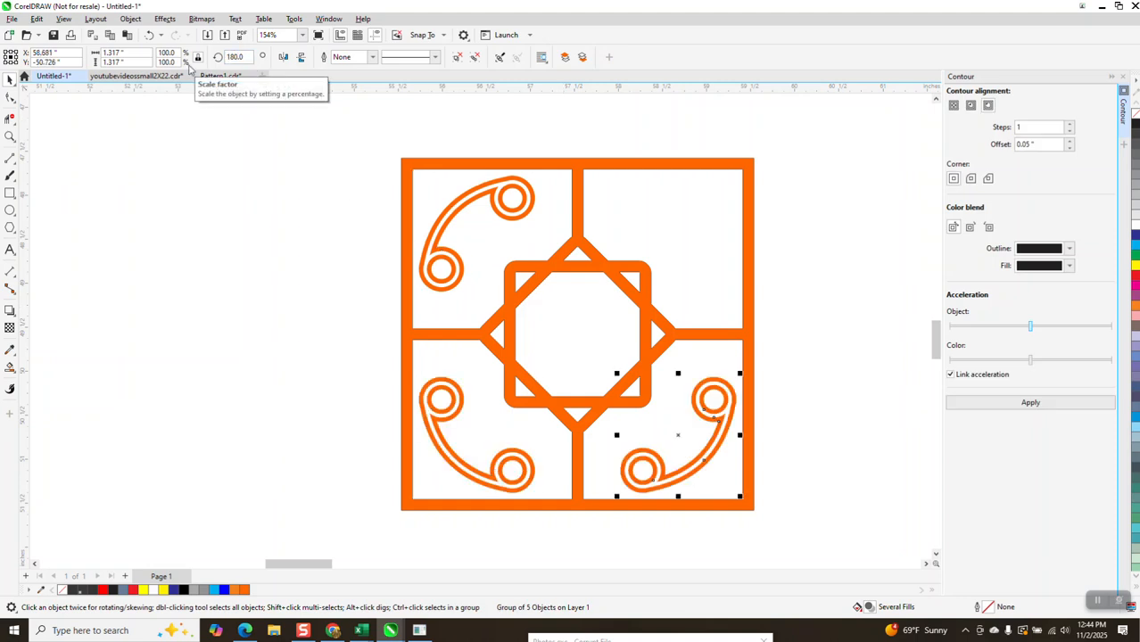
{"action": "key", "text": "ctrl+r"}
Group all seven pieces of the 4-inch tile, including its four contoured two-ring shapes, into one object
{"action": "scroll", "coordinate": [190, 154], "scroll_direction": "down", "scroll_amount": 1}
{"action": "left_click_drag", "start_coordinate": [333, 140], "coordinate": [437, 326]}
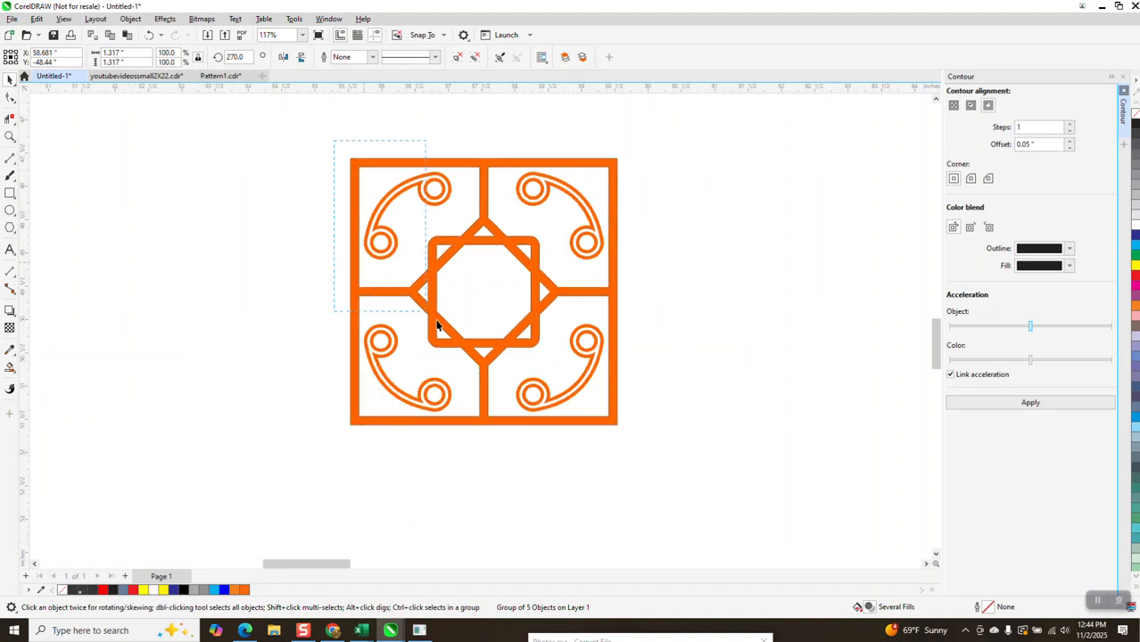
{"action": "left_click_drag", "start_coordinate": [676, 477], "coordinate": [683, 479]}
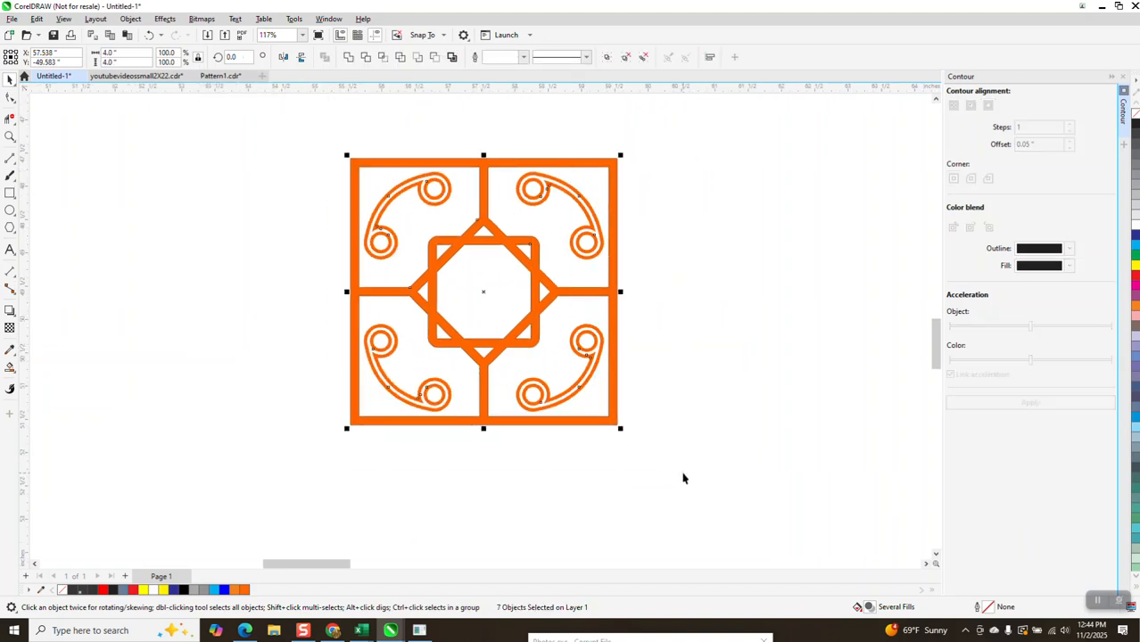
{"action": "key", "text": "ctrl+g"}
{"action": "left_click", "coordinate": [406, 99]}
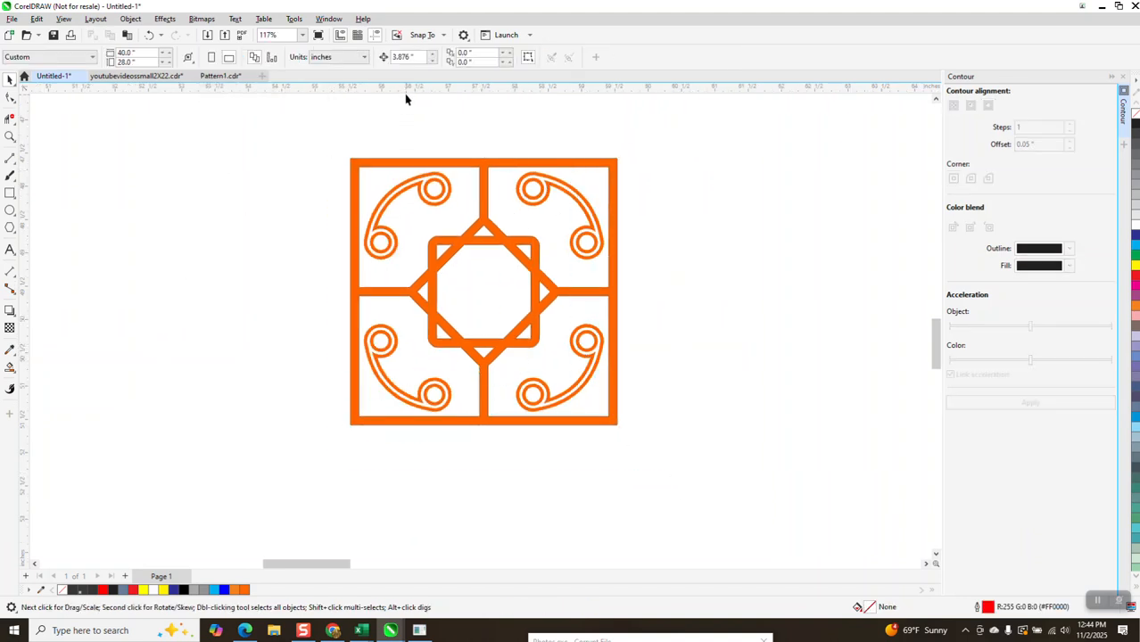
Duplicate the grouped tile four times to the right to build a row of five tiles
{"action": "scroll", "coordinate": [370, 147], "scroll_direction": "down", "scroll_amount": 2}
{"action": "left_click_drag", "start_coordinate": [546, 317], "coordinate": [547, 317]}
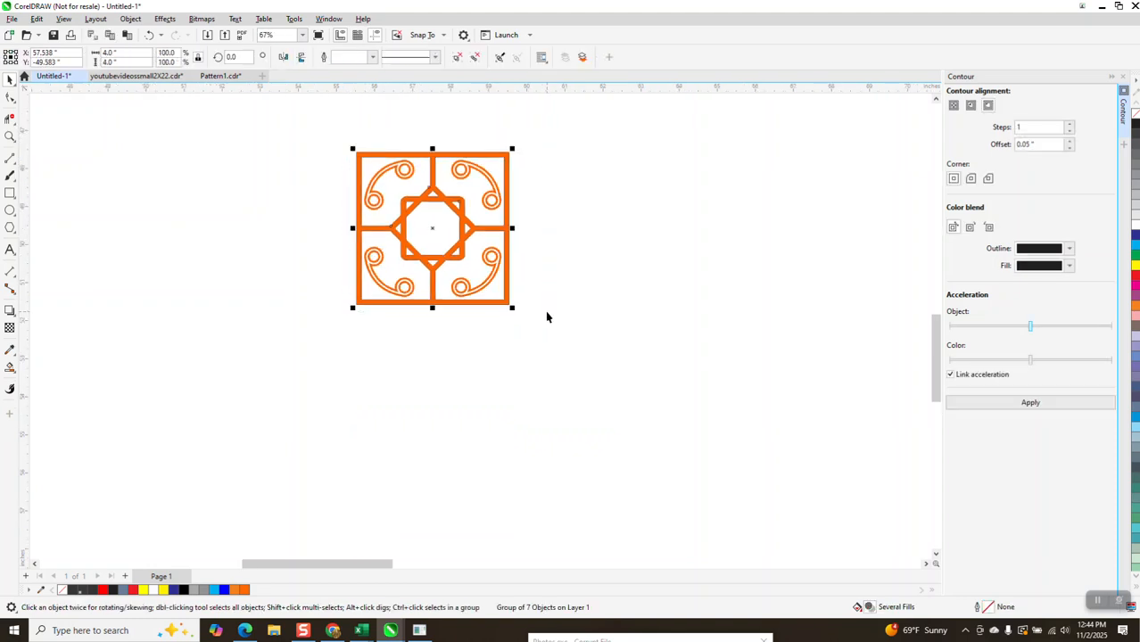
{"action": "key", "text": "ctrl+d"}
{"action": "key", "text": "ctrl+d"}
{"action": "key", "text": "ctrl+d"}
{"action": "key", "text": "ctrl+d"}
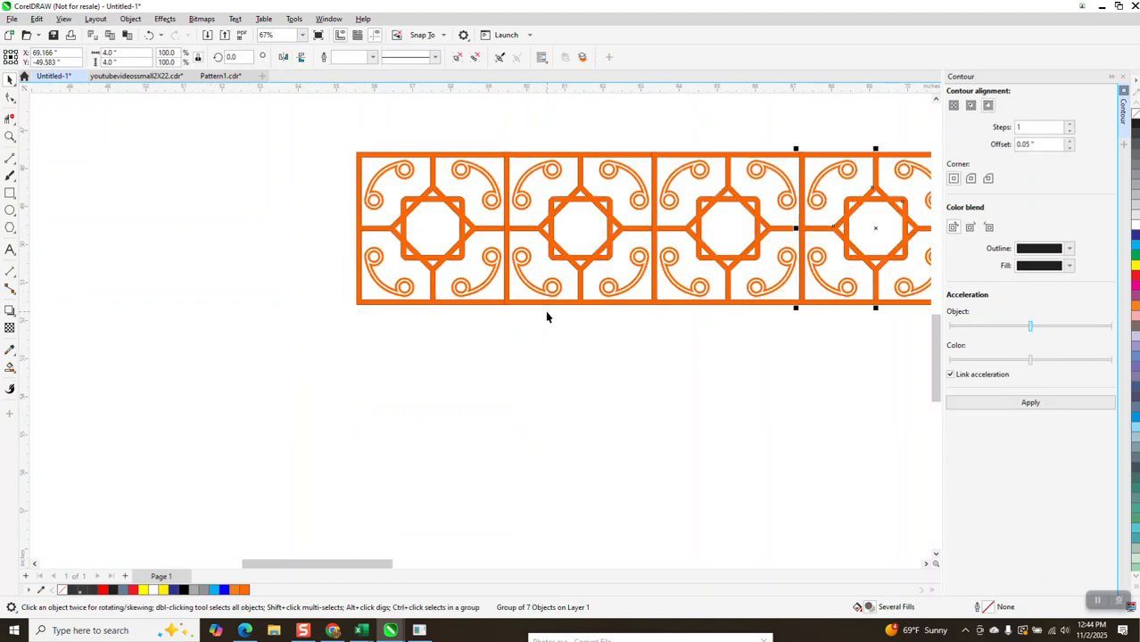
Duplicate the row of five tiles four times downward to complete a five-by-five grid
{"action": "scroll", "coordinate": [165, 255], "scroll_direction": "down", "scroll_amount": 1}
{"action": "left_click_drag", "start_coordinate": [256, 190], "coordinate": [822, 340]}
{"action": "key", "text": "ctrl+d"}
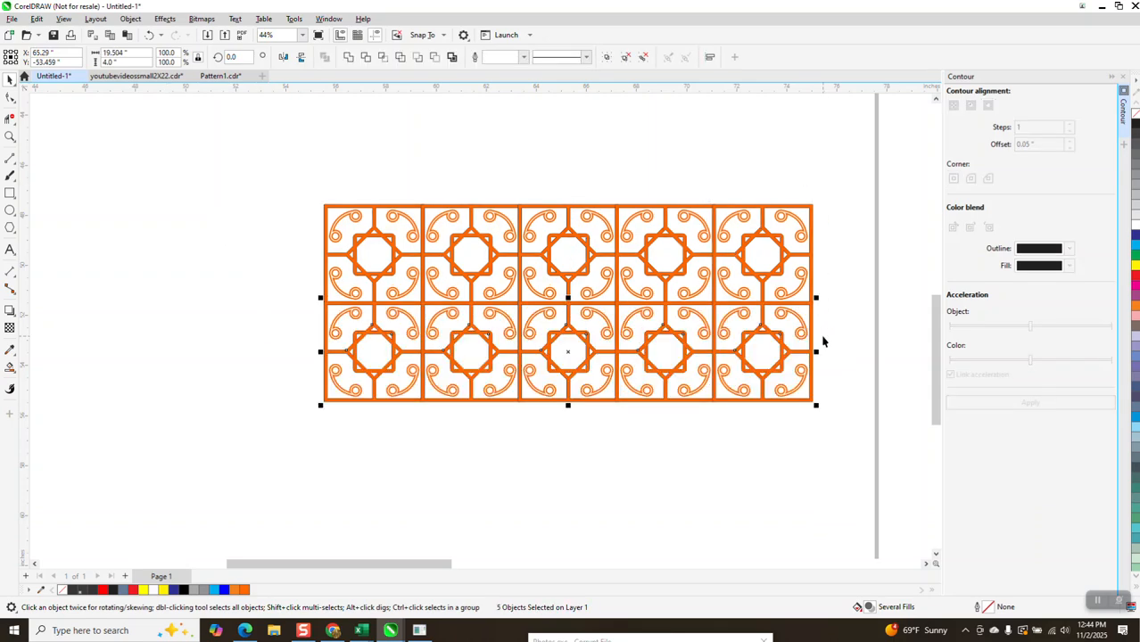
{"action": "key", "text": "ctrl+d"}
{"action": "key", "text": "ctrl+d"}
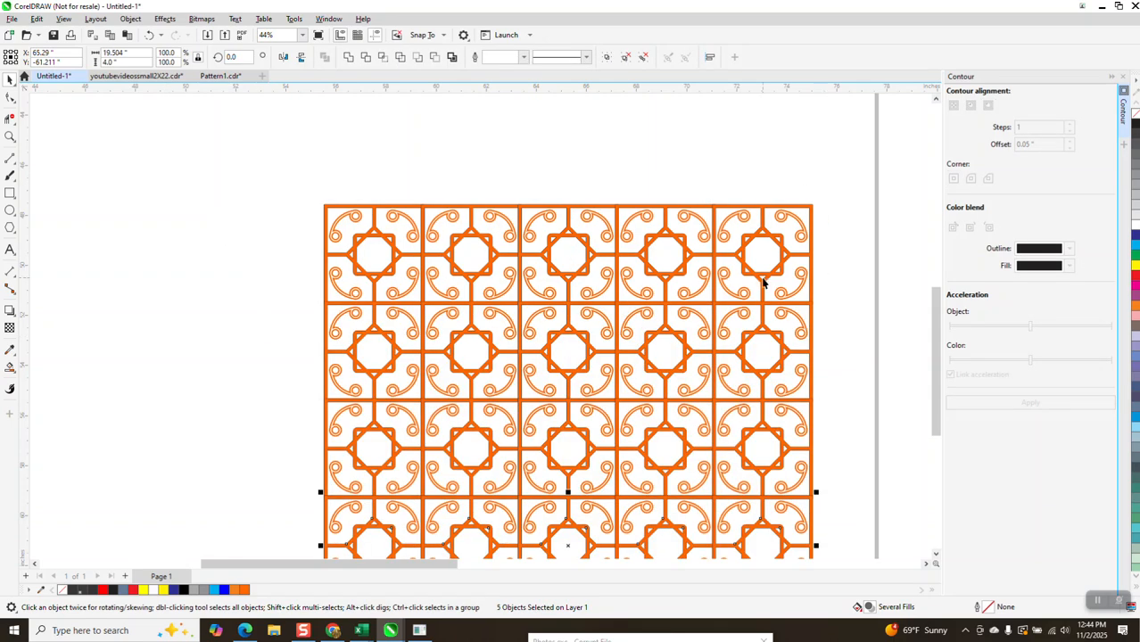
{"action": "scroll", "coordinate": [513, 175], "scroll_direction": "down", "scroll_amount": 3}
{"action": "key", "text": "ctrl+d"}
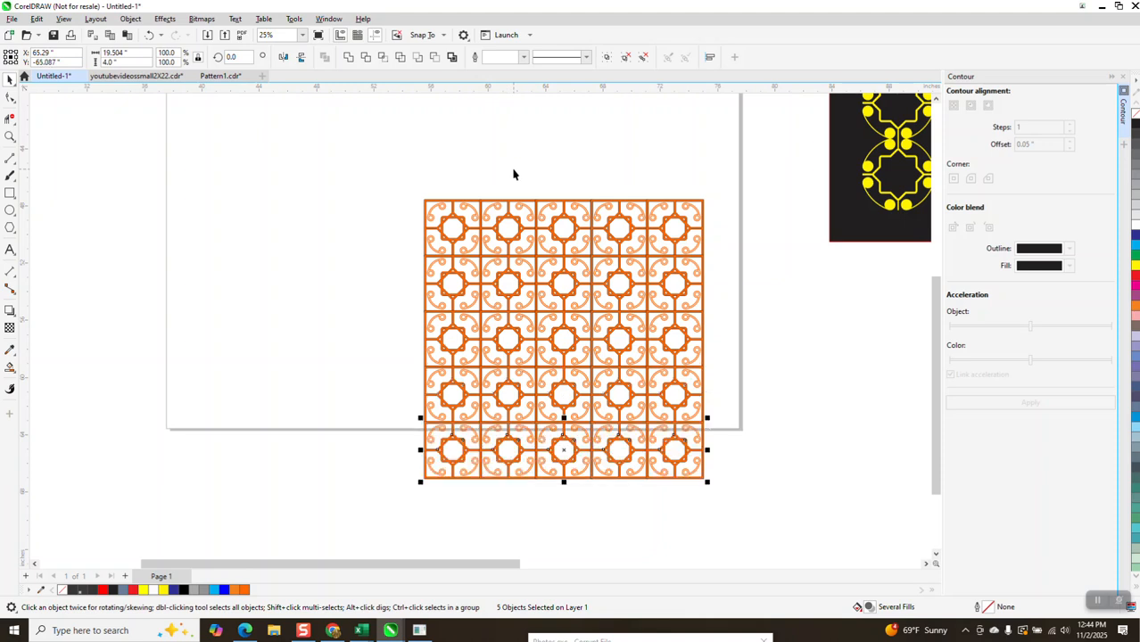
Examine the joint between the vertical bar and the star's upper point in the grid's first tile
{"action": "left_click_drag", "start_coordinate": [412, 169], "coordinate": [453, 298]}
{"action": "left_click_drag", "start_coordinate": [729, 480], "coordinate": [730, 480]}
{"action": "left_click", "coordinate": [13, 137]}
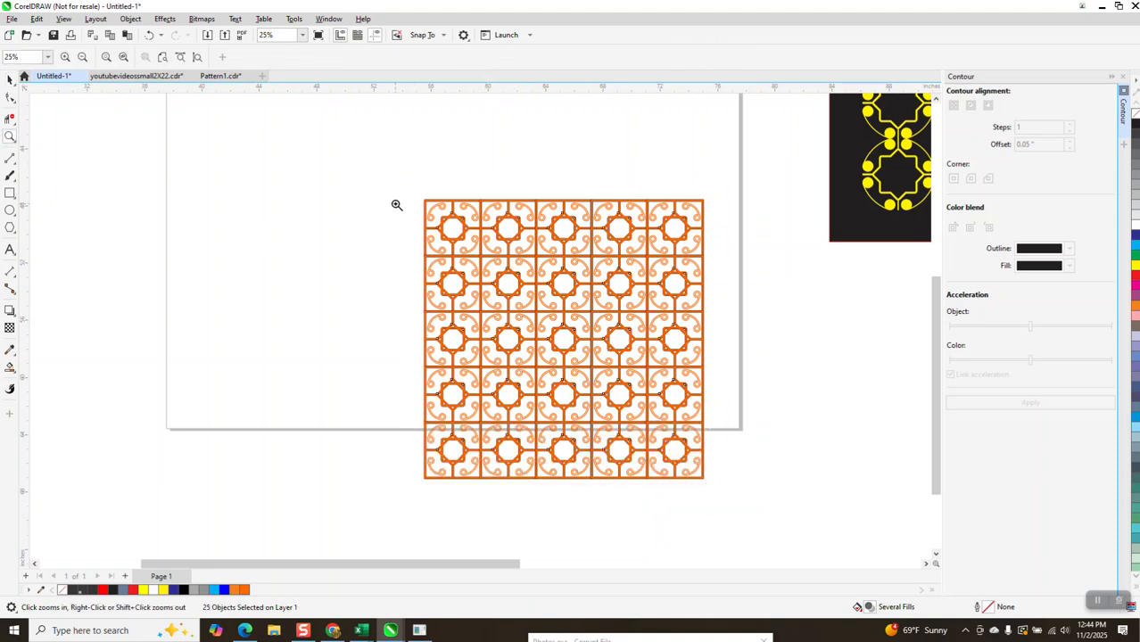
{"action": "left_click_drag", "start_coordinate": [410, 203], "coordinate": [499, 267]}
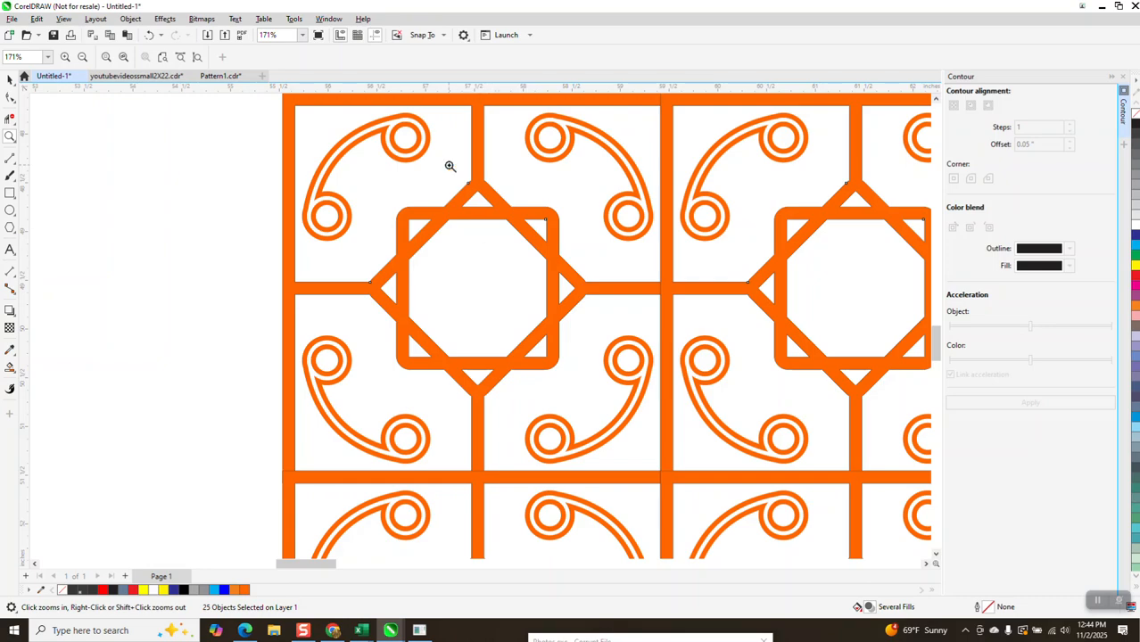
{"action": "left_click_drag", "start_coordinate": [471, 177], "coordinate": [506, 212]}
{"action": "scroll", "coordinate": [492, 214], "scroll_direction": "down", "scroll_amount": 6}
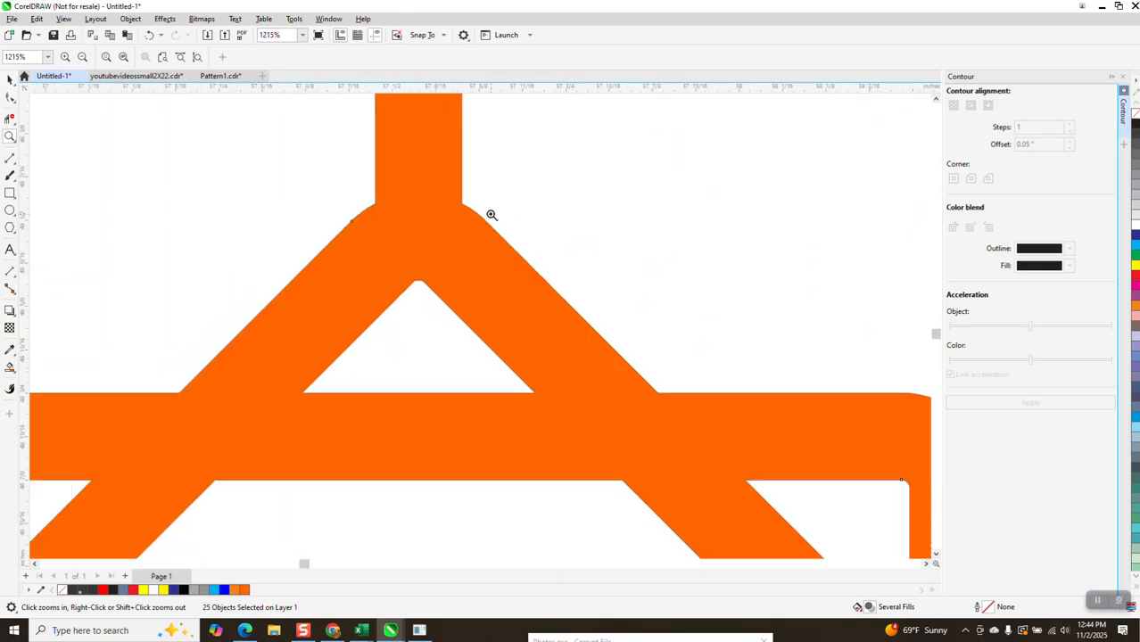
{"action": "scroll", "coordinate": [437, 204], "scroll_direction": "down", "scroll_amount": 5}
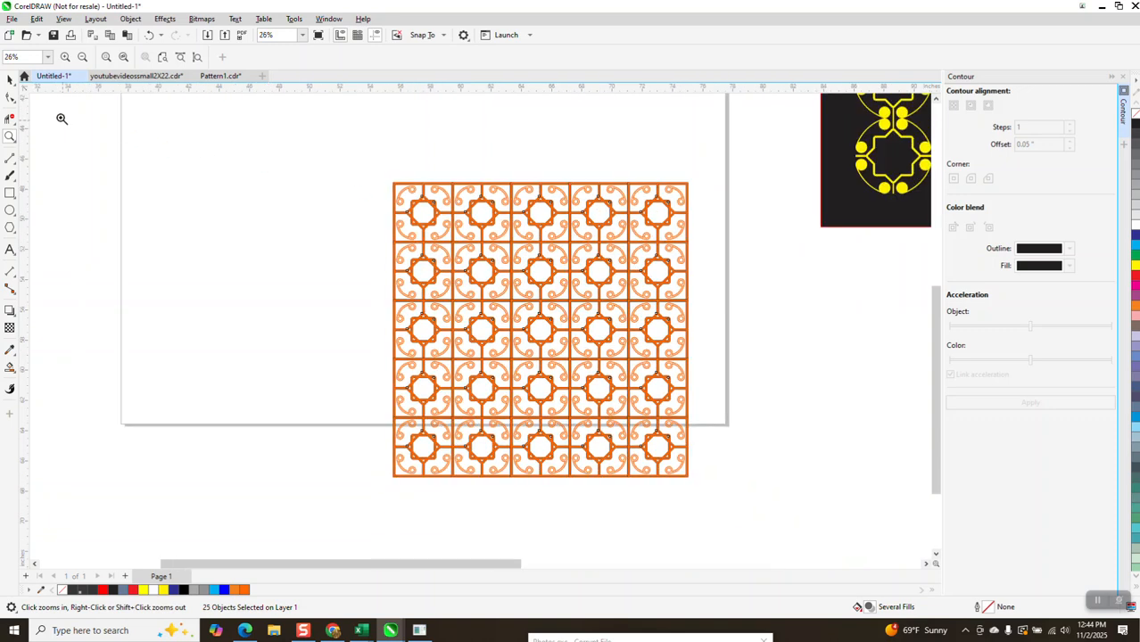
Fill all 25 tiles of the grid with yellow (C0 M0 Y100 K0) and remove their outlines
{"action": "left_click", "coordinate": [10, 79]}
{"action": "left_click_drag", "start_coordinate": [311, 158], "coordinate": [522, 379]}
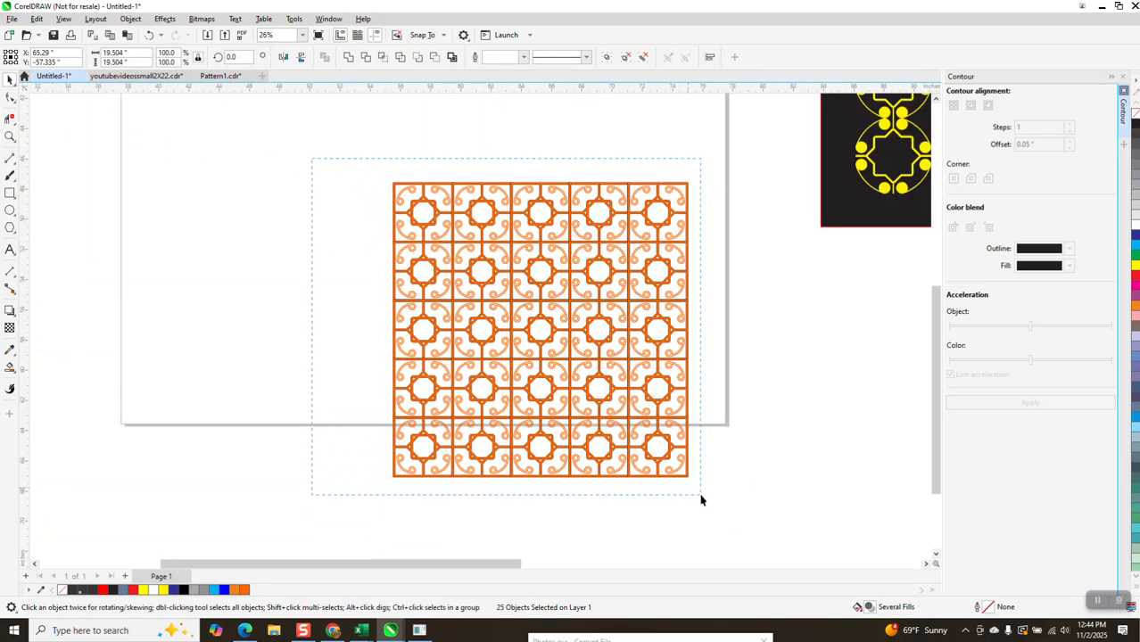
{"action": "left_click_drag", "start_coordinate": [701, 499], "coordinate": [719, 507]}
{"action": "left_click", "coordinate": [384, 281]}
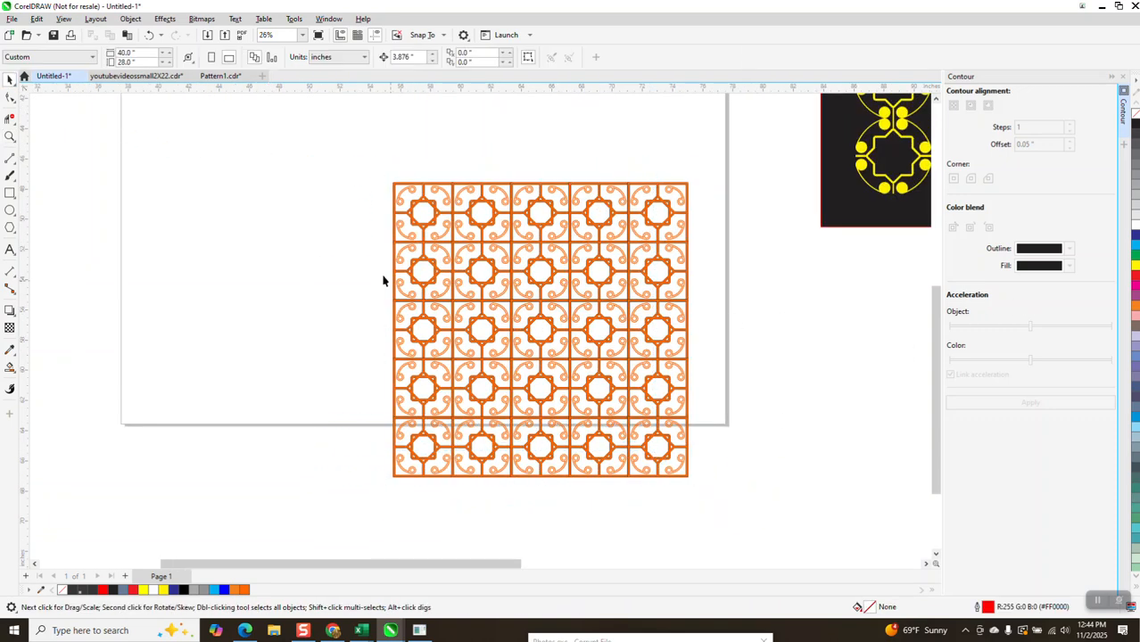
{"action": "left_click_drag", "start_coordinate": [284, 208], "coordinate": [383, 467]}
{"action": "left_click_drag", "start_coordinate": [745, 497], "coordinate": [739, 495]}
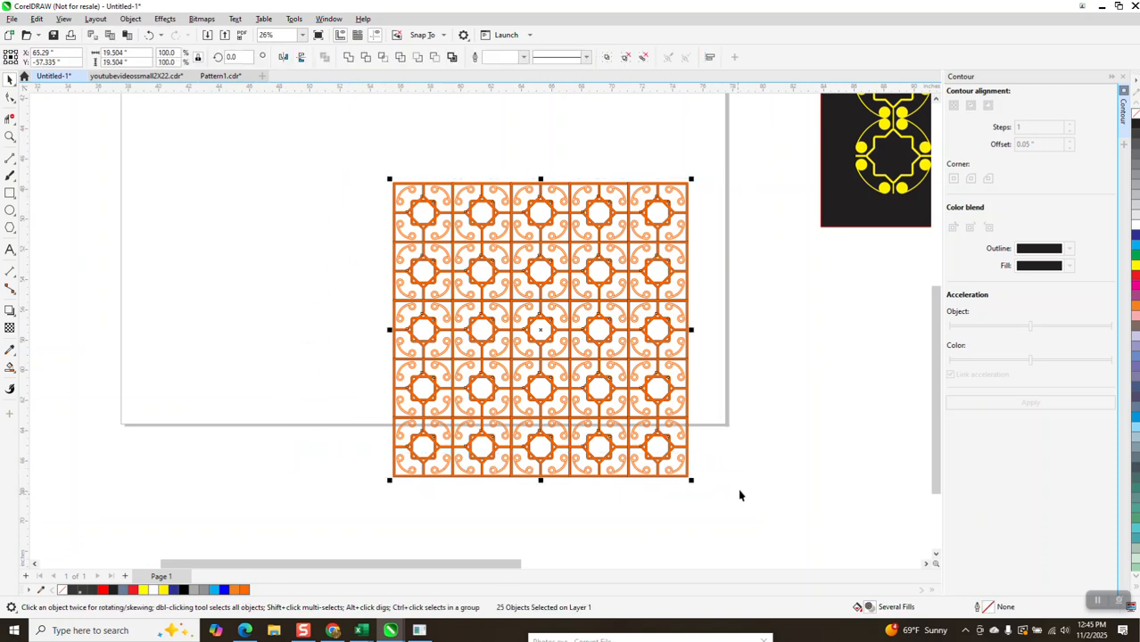
{"action": "left_click", "coordinate": [1134, 266]}
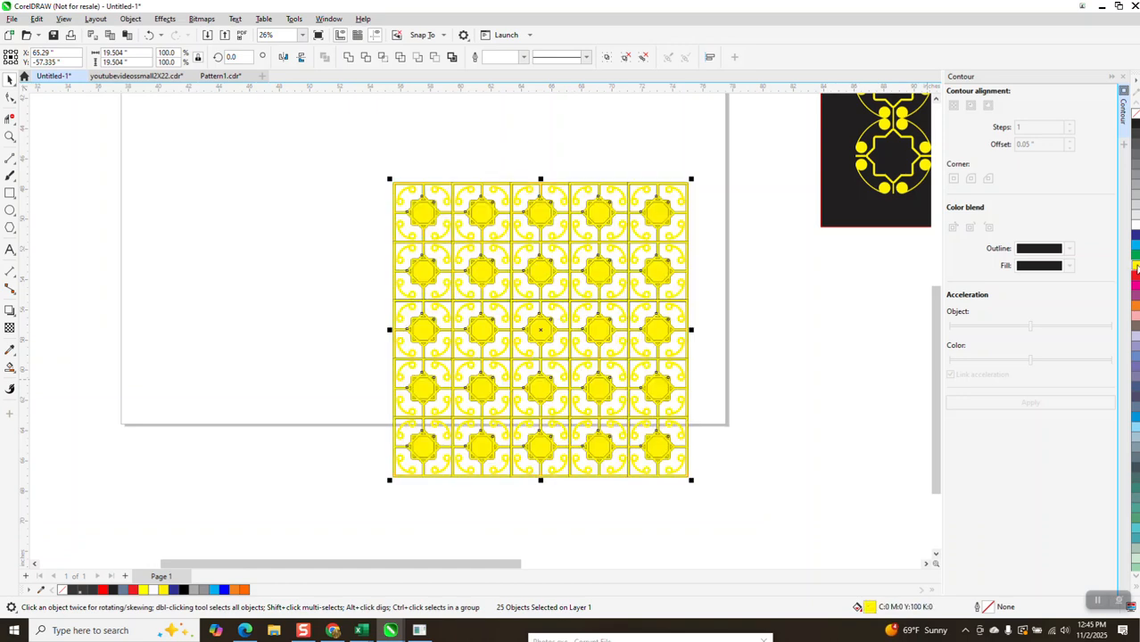
{"action": "right_click", "coordinate": [1133, 114]}
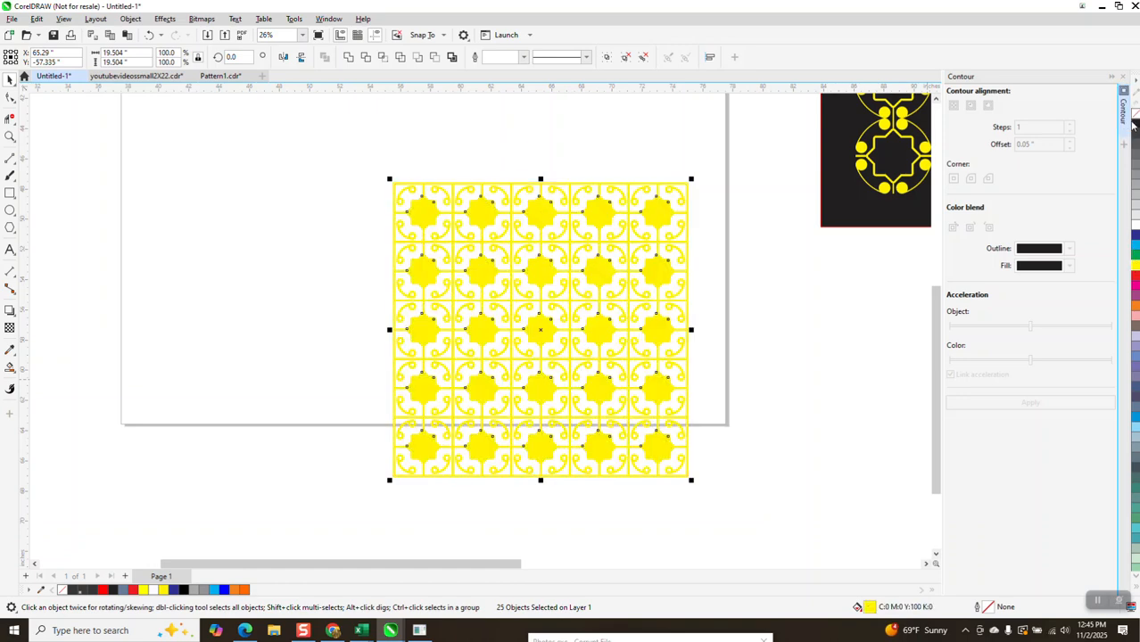
Draw a rectangle about 22.4 by 21.9 inches around the grid, fill it with black and place it behind the tiles
{"action": "left_click", "coordinate": [10, 193]}
{"action": "left_click_drag", "start_coordinate": [372, 164], "coordinate": [713, 497]}
{"action": "left_click", "coordinate": [1135, 127]}
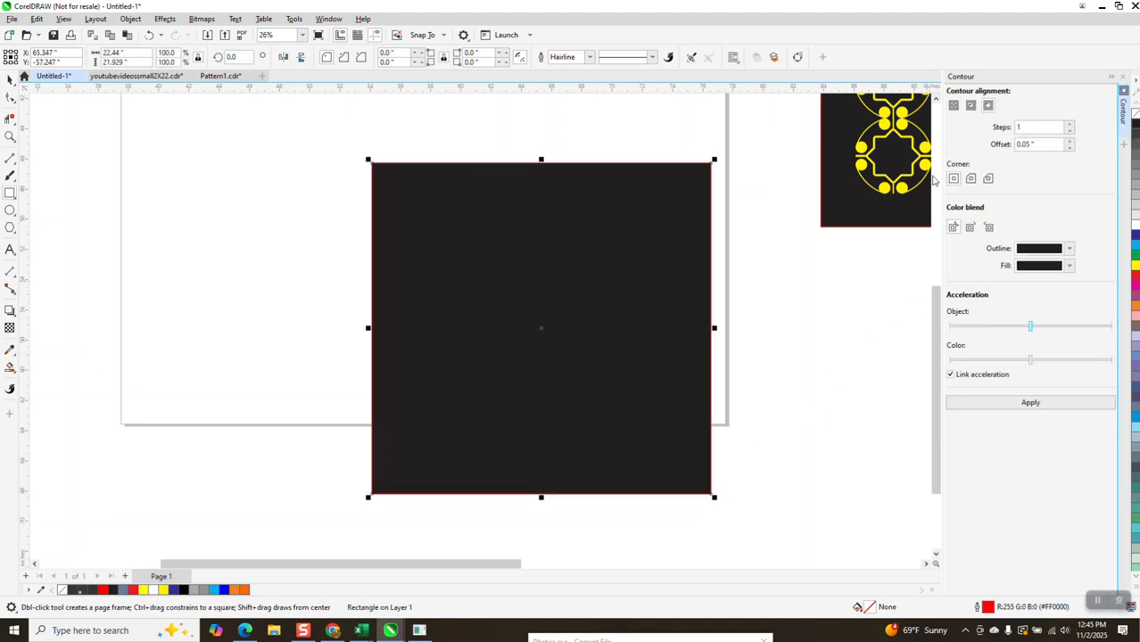
{"action": "left_click", "coordinate": [131, 19]}
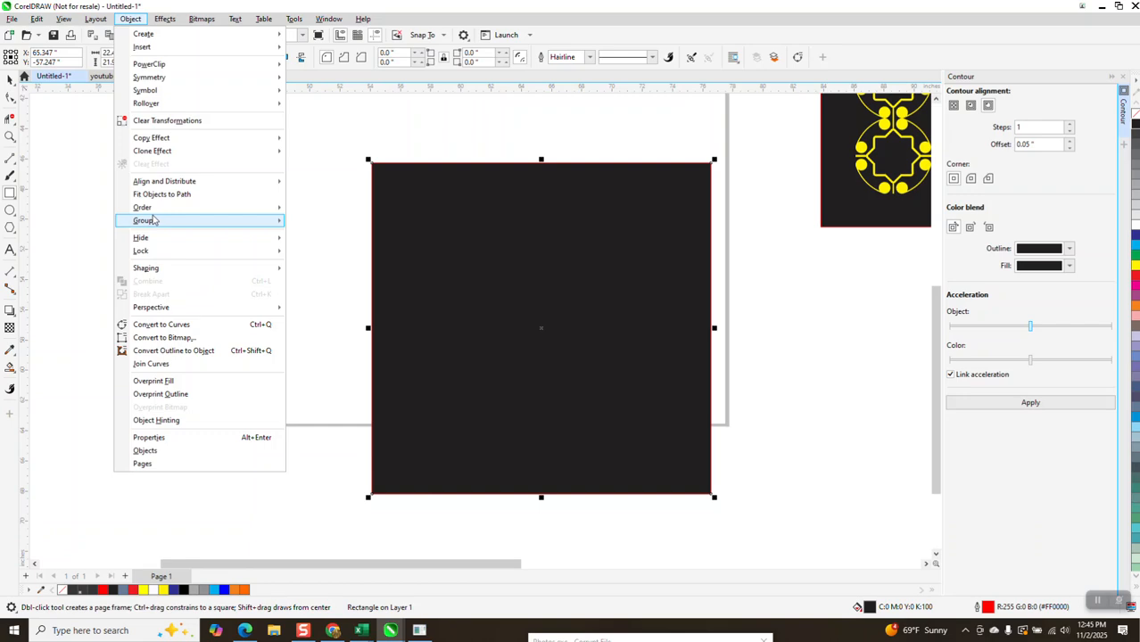
{"action": "mouse_move", "coordinate": [158, 208]}
{"action": "left_click", "coordinate": [301, 244]}
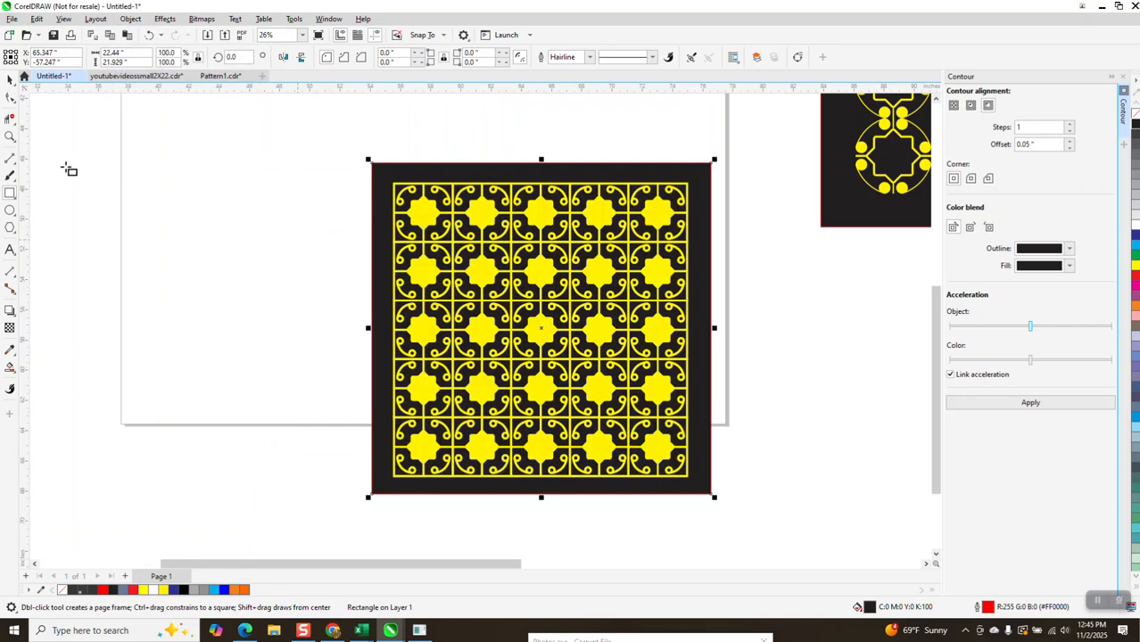
Examine the yellow tile pattern on its black background, both up close and beside the neighbouring yellow-and-black pattern
{"action": "left_click", "coordinate": [10, 136]}
{"action": "left_click_drag", "start_coordinate": [352, 189], "coordinate": [456, 257]}
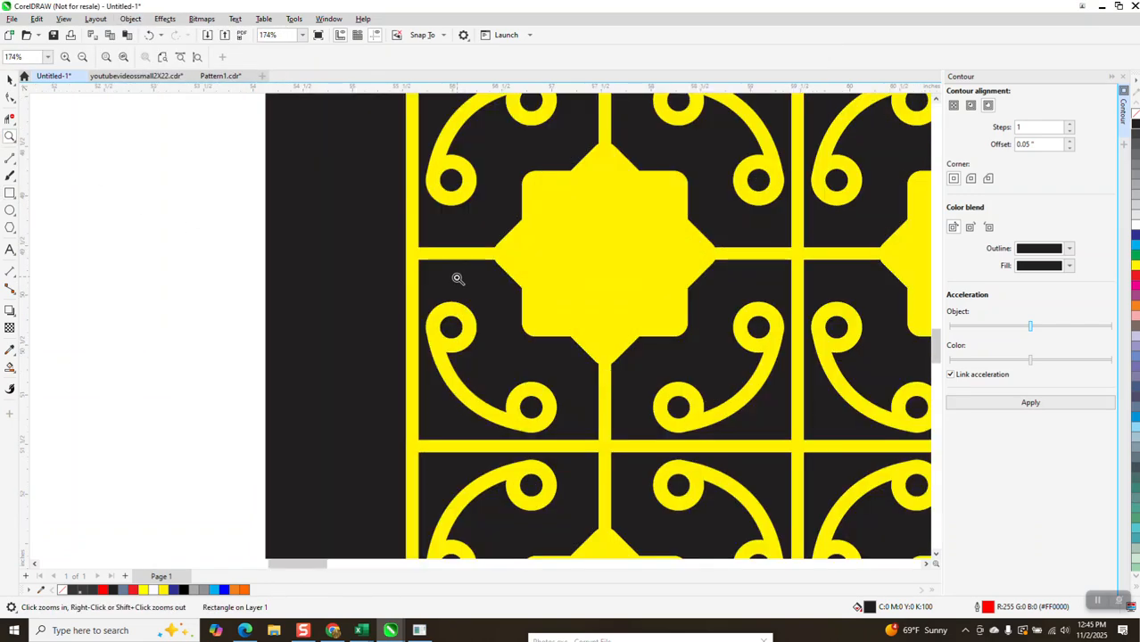
{"action": "scroll", "coordinate": [398, 284], "scroll_direction": "down", "scroll_amount": 1}
{"action": "scroll", "coordinate": [389, 281], "scroll_direction": "down", "scroll_amount": 5}
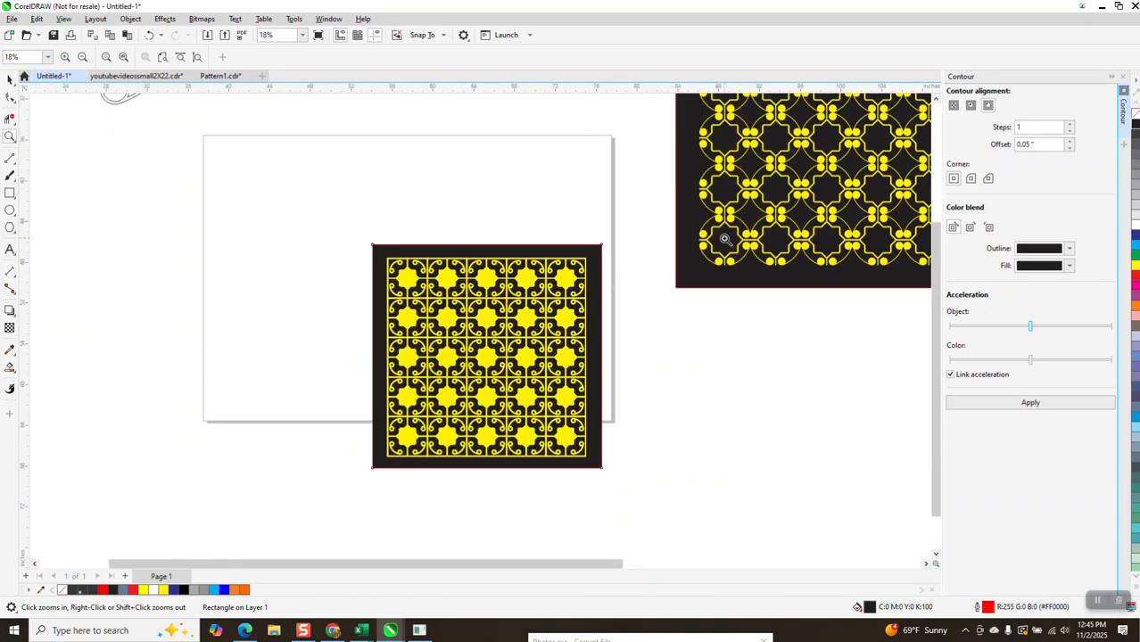
{"action": "left_click_drag", "start_coordinate": [396, 246], "coordinate": [436, 294]}
{"action": "scroll", "coordinate": [429, 304], "scroll_direction": "down", "scroll_amount": 3}
{"action": "scroll", "coordinate": [429, 305], "scroll_direction": "down", "scroll_amount": 2}
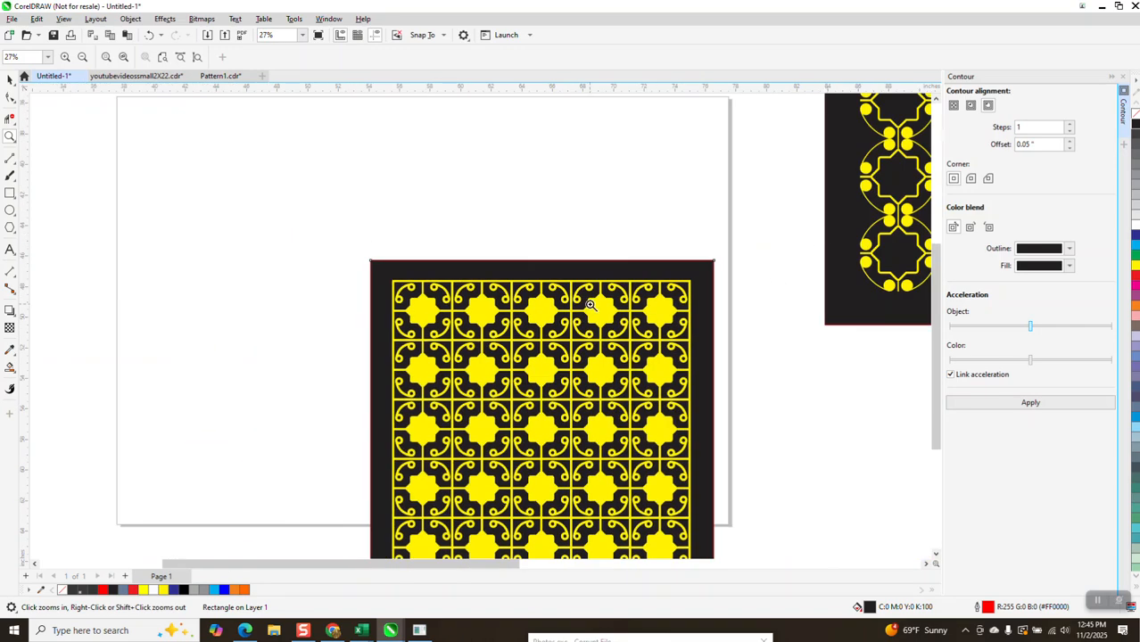
{"action": "scroll", "coordinate": [557, 306], "scroll_direction": "down", "scroll_amount": 1}
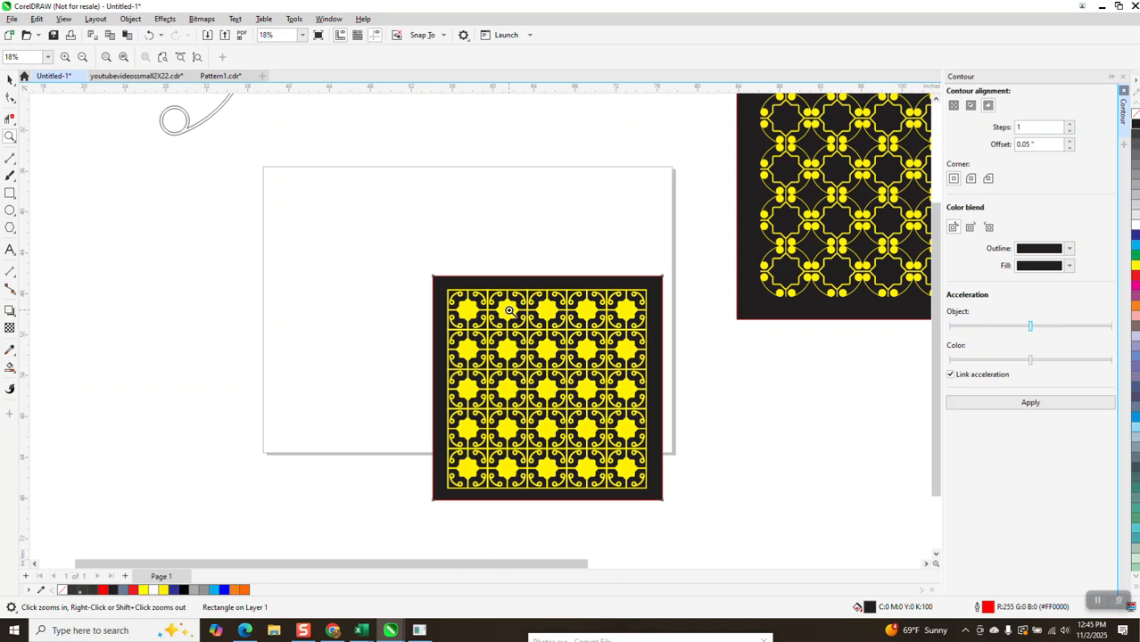